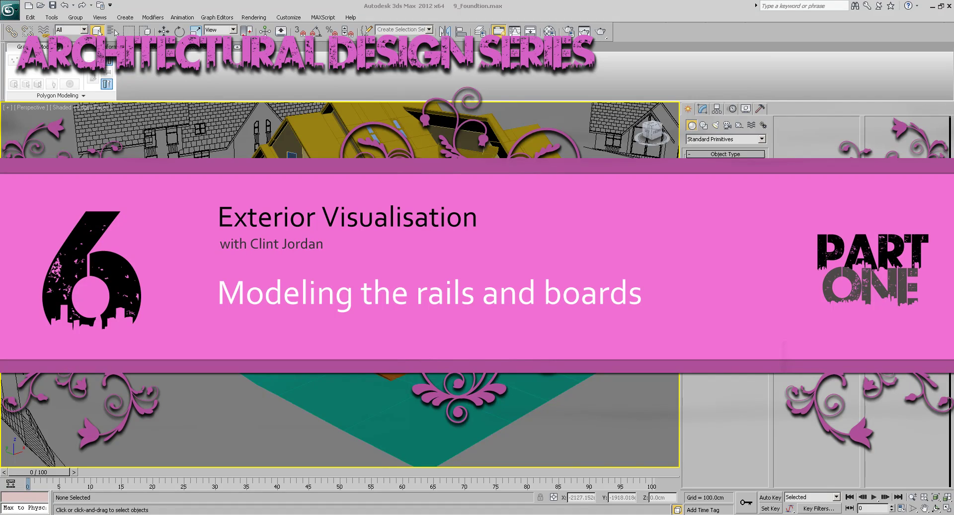
- Examine the house model from several sides against the front elevation drawing, and review the scene's layer list
middle_click_drag(447, 268, 333, 273, "alt")
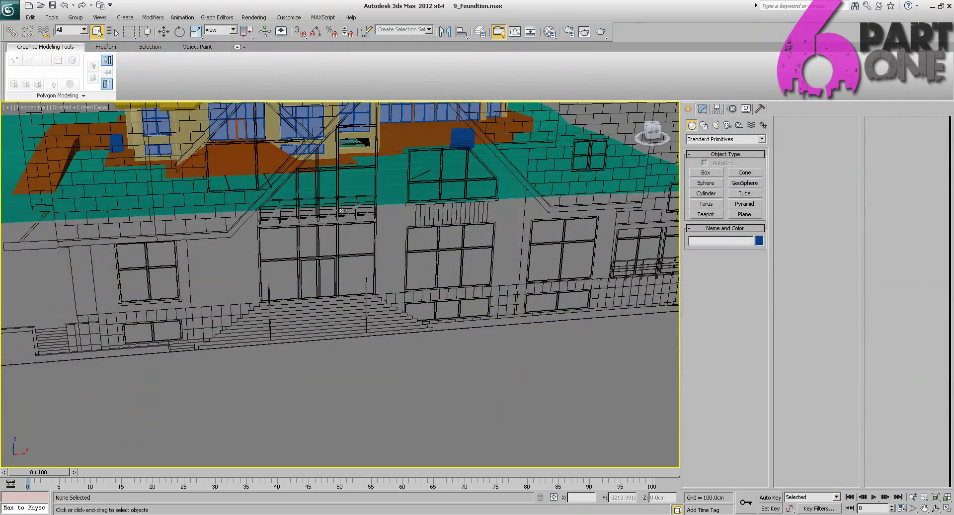
middle_click_drag(441, 227, 412, 231)
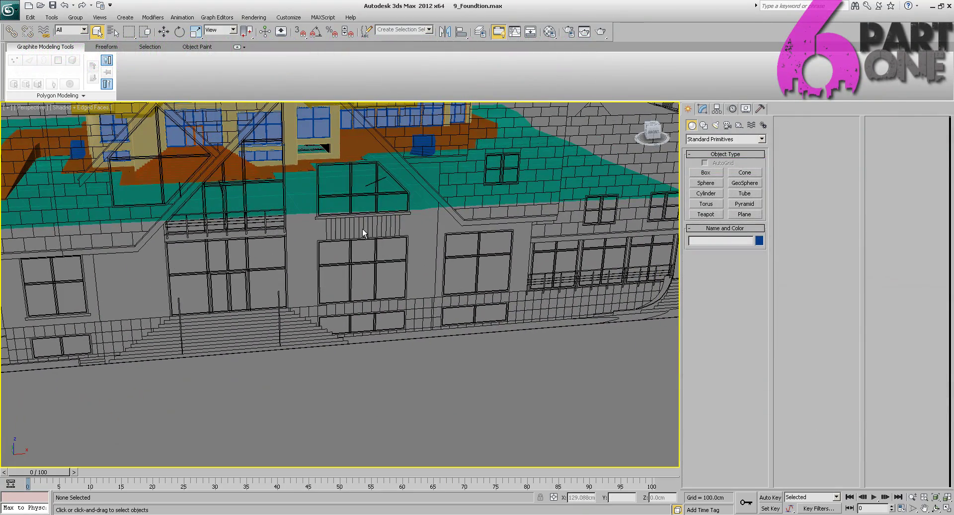
middle_click_drag(318, 229, 245, 196, "alt")
middle_click_drag(397, 213, 249, 204, "alt")
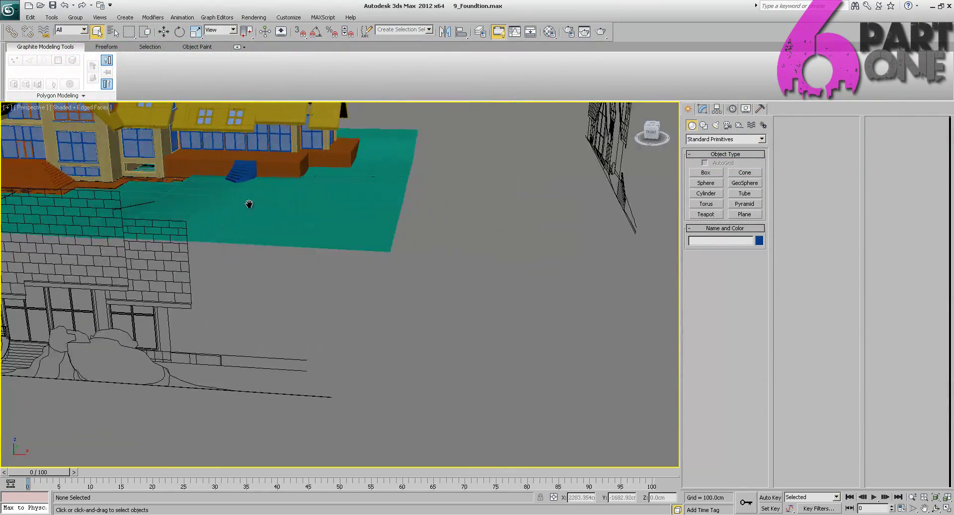
middle_click_drag(184, 193, 346, 247)
scroll(347, 247, "up", 3)
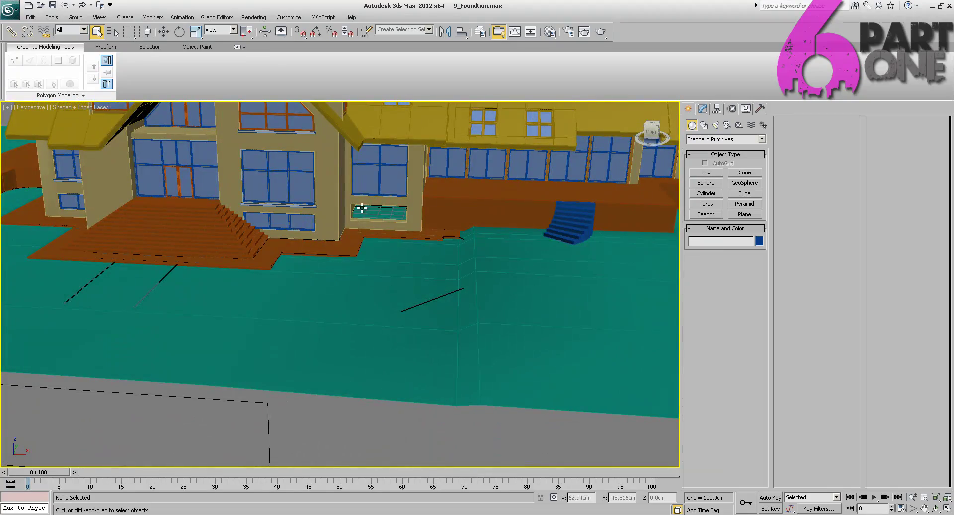
middle_click_drag(381, 214, 541, 219, "alt")
middle_click_drag(336, 209, 477, 216, "alt")
middle_click_drag(477, 216, 298, 212)
middle_click_drag(440, 218, 406, 252)
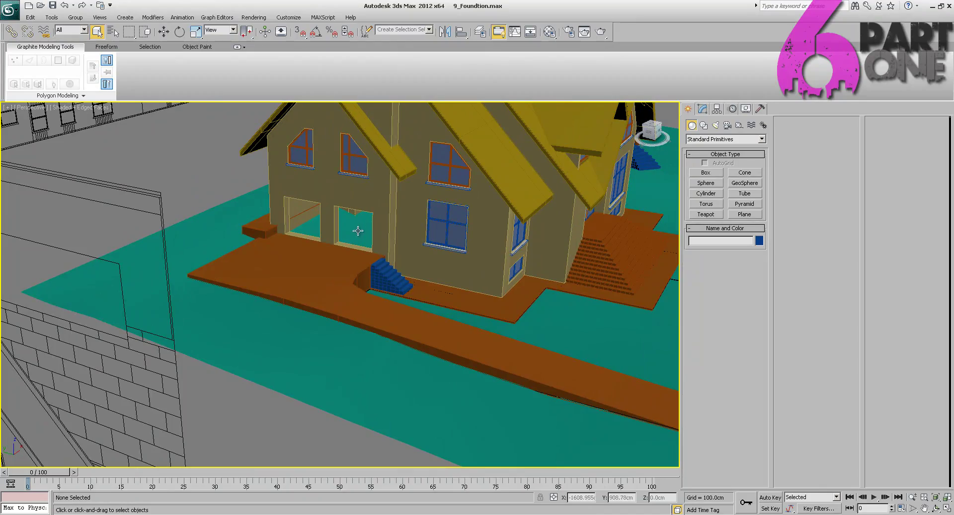
scroll(357, 230, "down", 3)
middle_click_drag(341, 230, 257, 227, "alt")
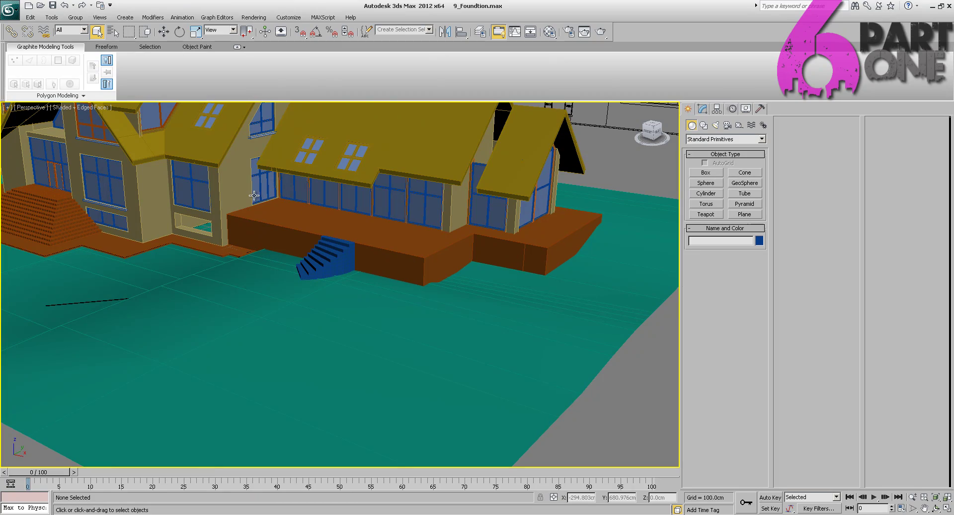
scroll(250, 236, "down", 3)
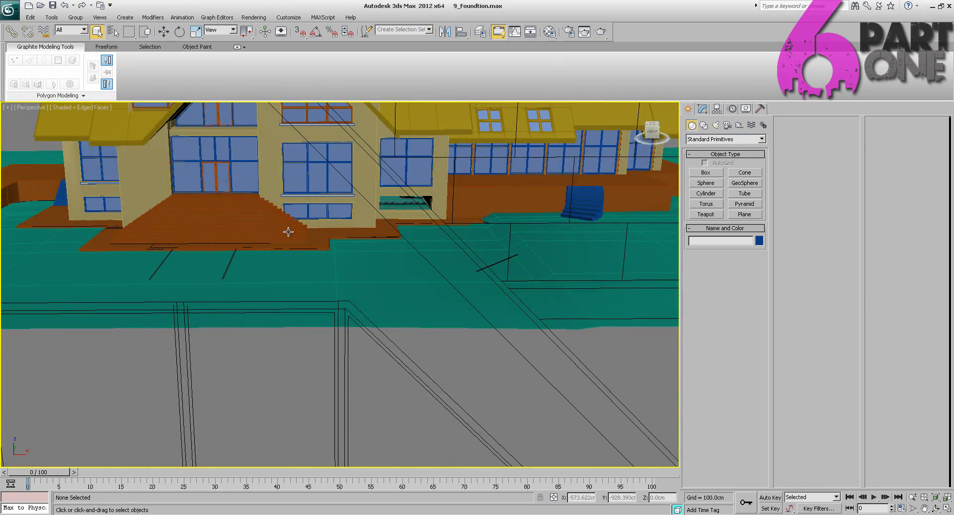
scroll(261, 235, "up", 3)
middle_click_drag(262, 236, 314, 232, "alt")
scroll(353, 287, "down", 5)
middle_click_drag(370, 211, 343, 286)
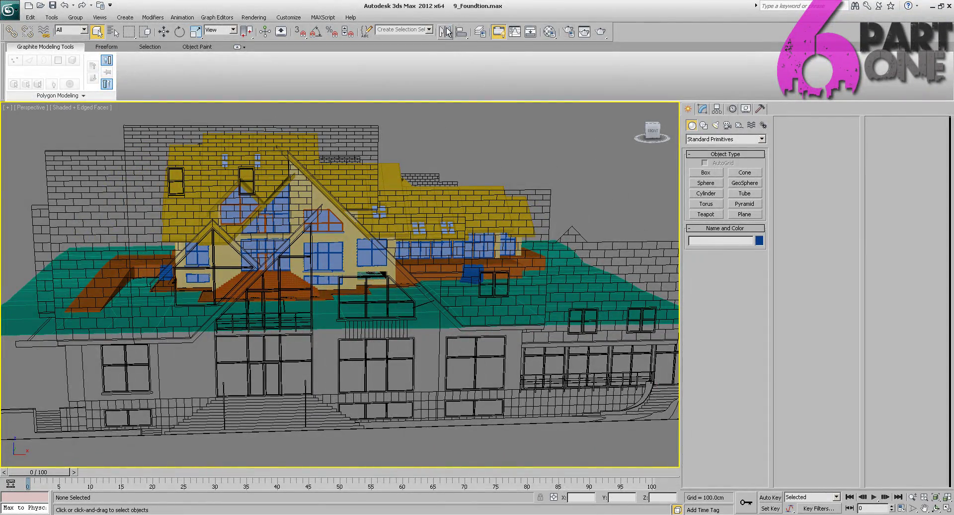
left_click(480, 33)
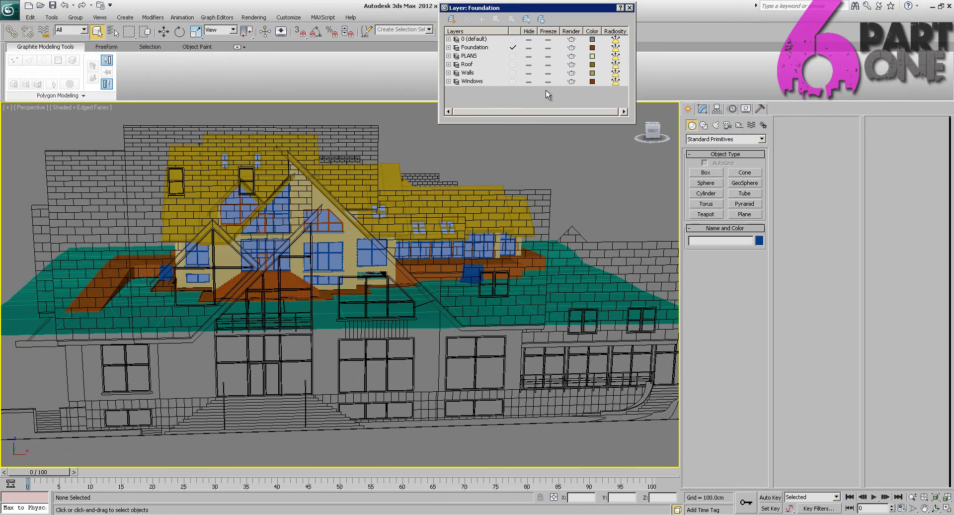
left_click(629, 7)
- Isolate the front elevation drawing and switch to the Front view
key("z")
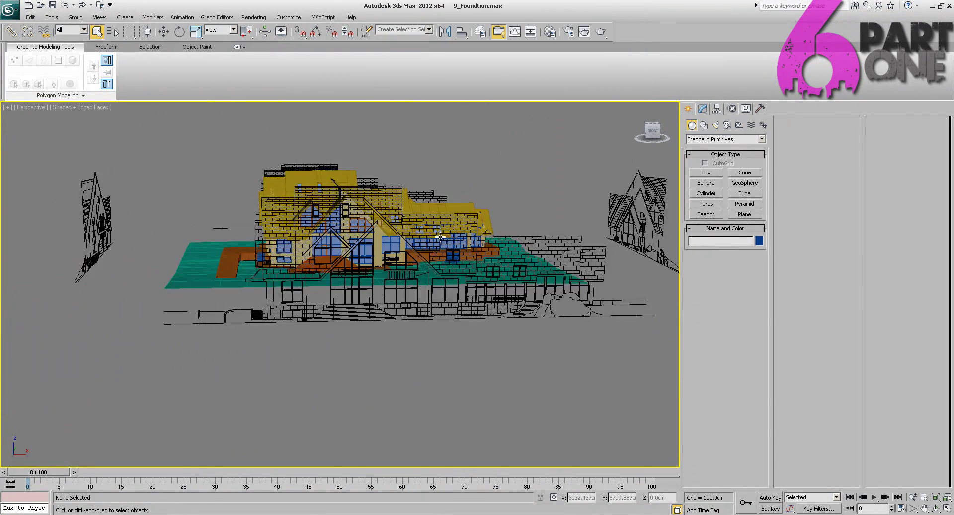
left_click(459, 293)
middle_click_drag(409, 225, 422, 233, "alt")
key("alt+q")
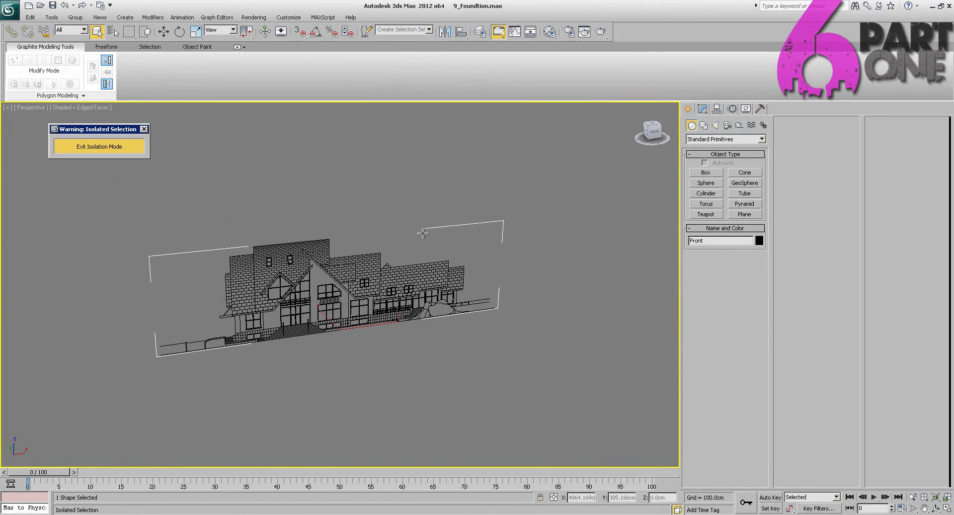
key("v")
left_click(436, 243)
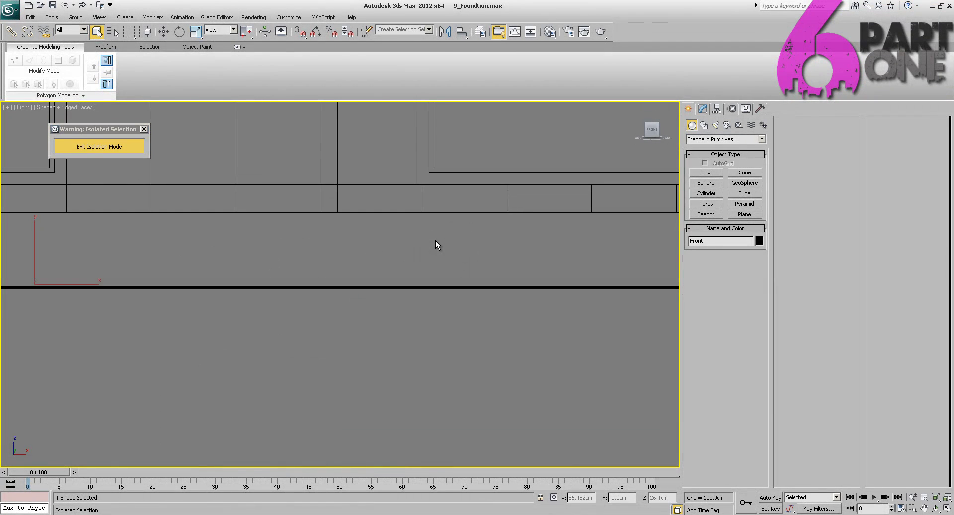
- Turn on 2.5D snapping for drawing a box over the vertical boards between the upper and lower windows
scroll(436, 243, "down", 4)
middle_click_drag(436, 238, 295, 275)
scroll(461, 259, "down", 5)
scroll(392, 290, "up", 5)
scroll(333, 284, "up", 4)
scroll(279, 275, "up", 2)
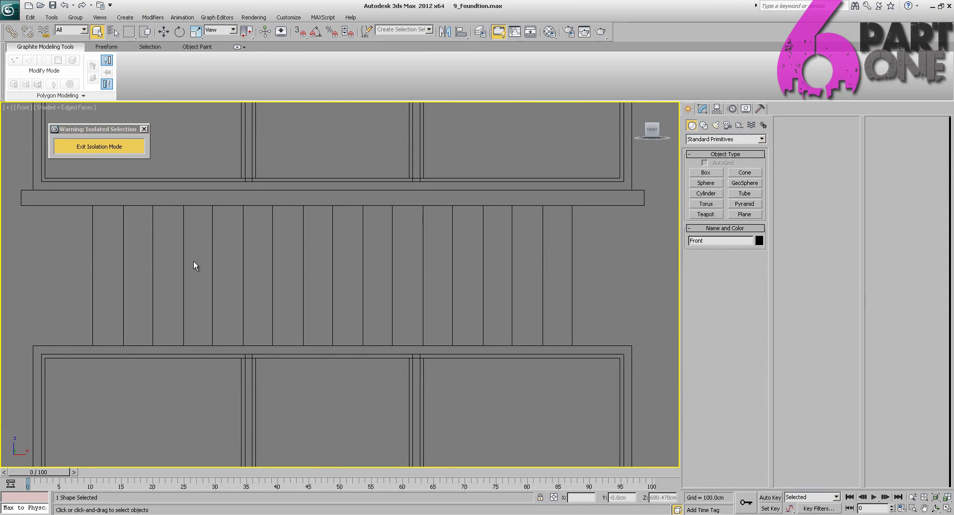
middle_click_drag(158, 260, 191, 261)
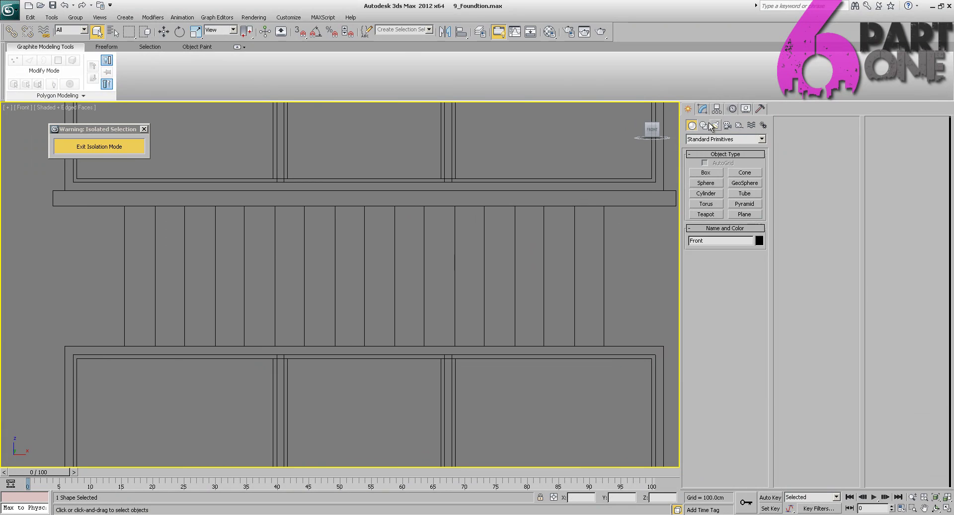
left_click(702, 109)
left_click(687, 109)
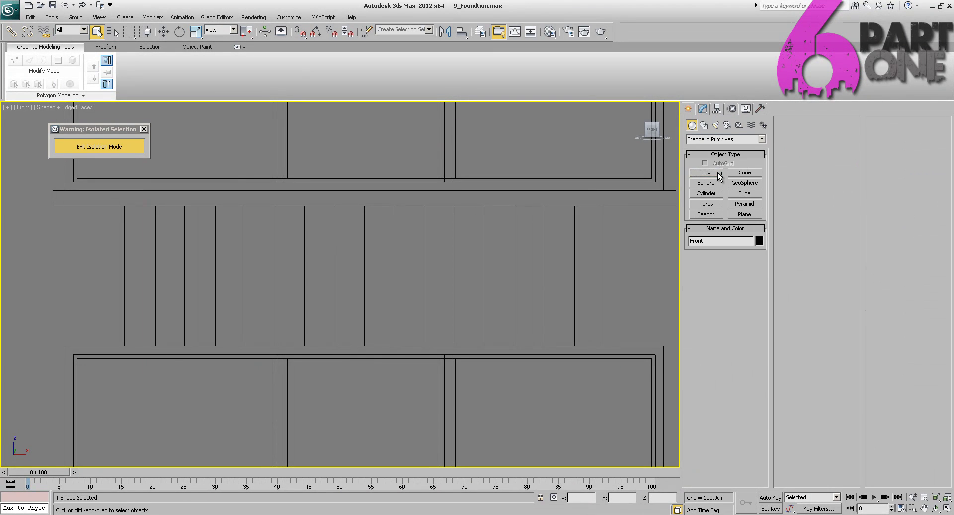
left_click(717, 172)
middle_click_drag(603, 201, 499, 206)
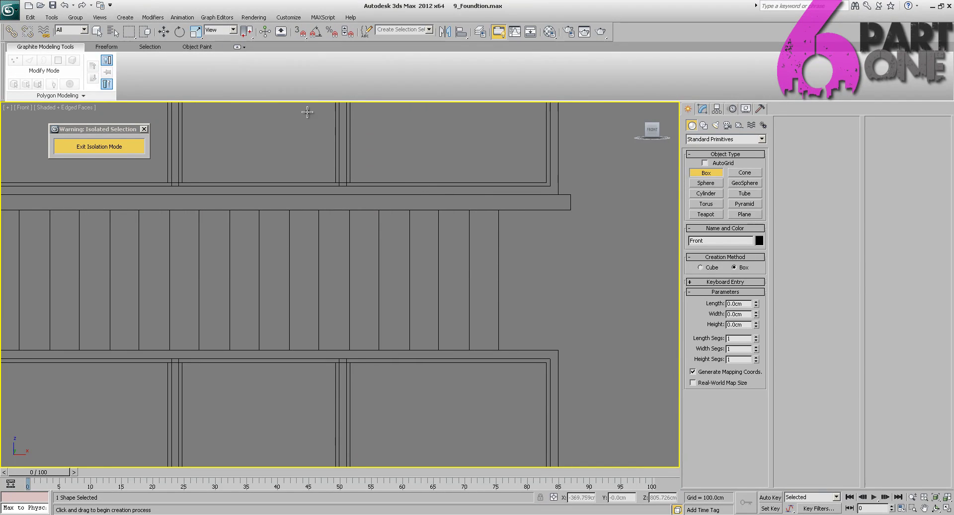
left_click(306, 34)
left_click_drag(305, 40, 301, 68)
middle_click_drag(596, 208, 579, 210)
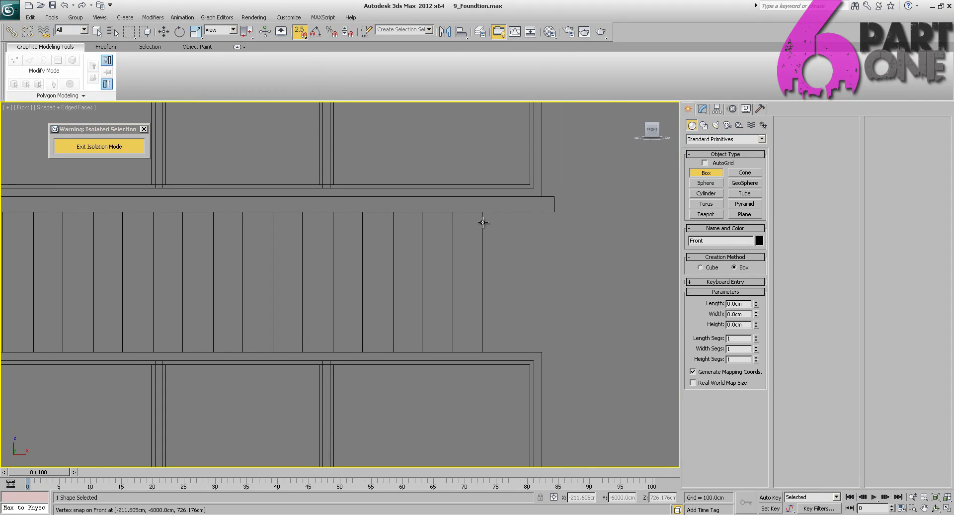
key("s")
key("s")
- Draw a box about 117 by 24.4 cm snapped to the rightmost board, and set its height to 2 cm
left_click_drag(482, 212, 452, 353)
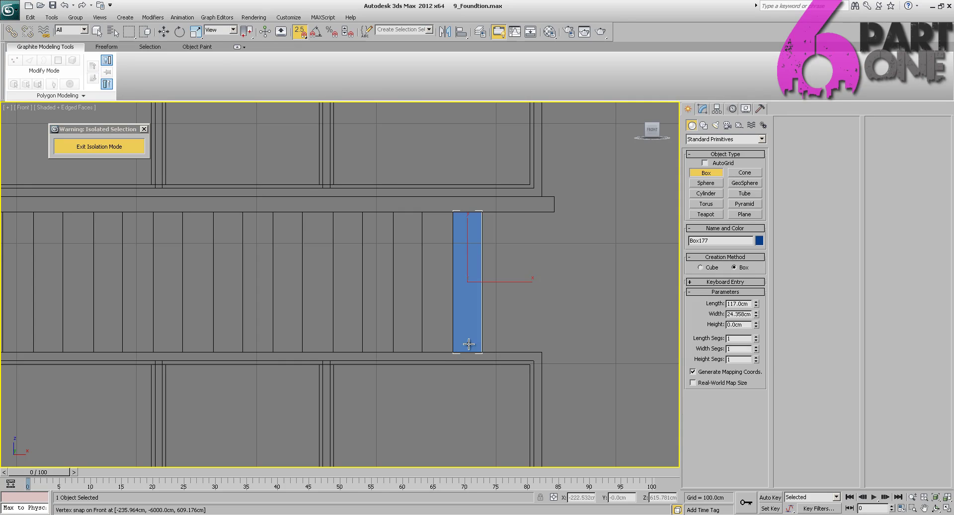
left_click(393, 270)
right_click(395, 276)
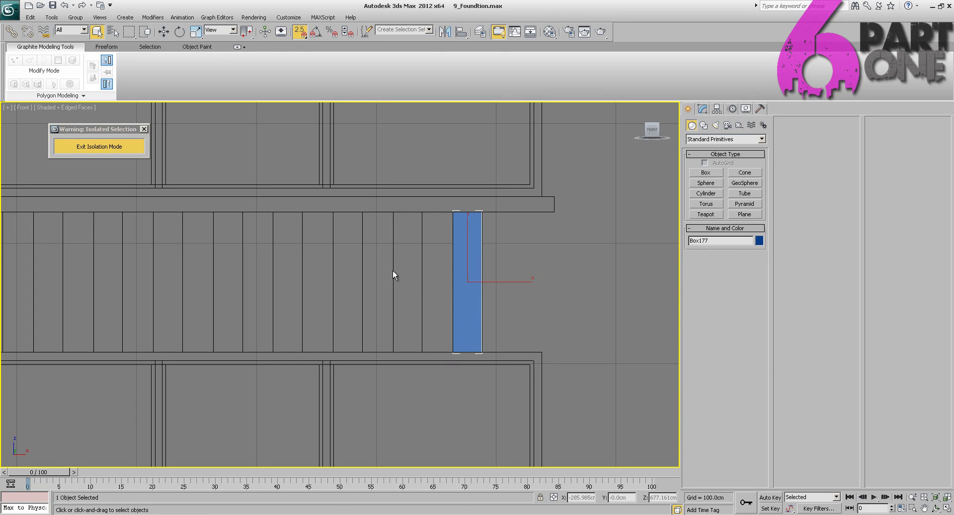
left_click(703, 108)
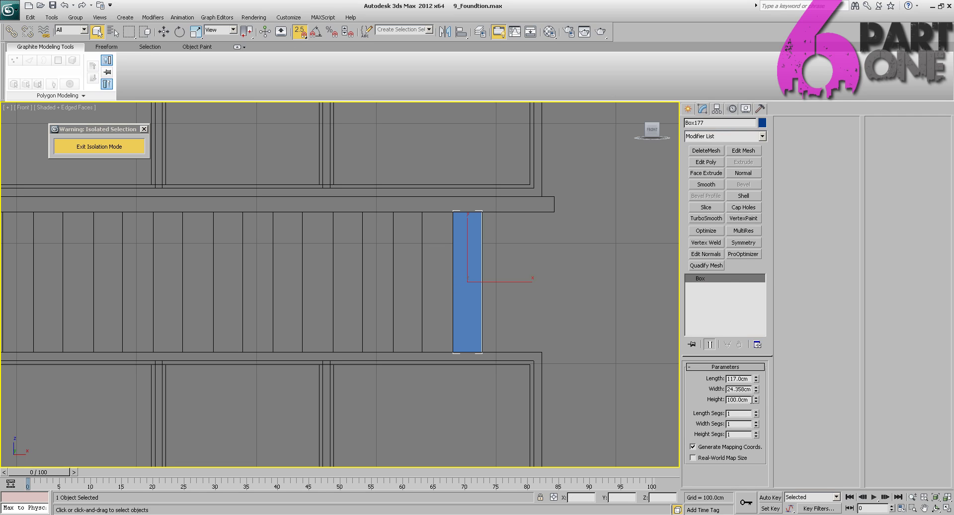
type("2")
key("Return")
middle_click_drag(563, 273, 548, 269)
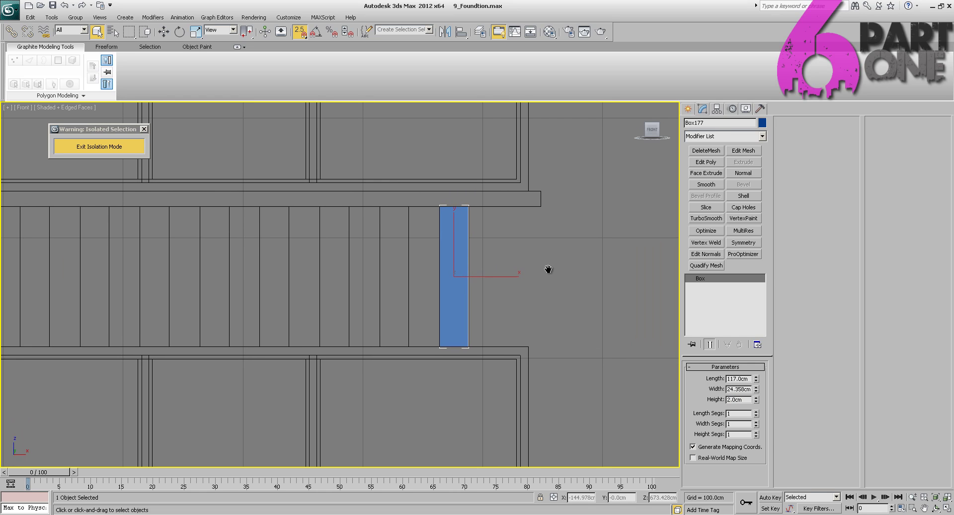
- Isolate the new board box, inspect it in the Perspective view, and delete it
key("alt+q")
mouse_move(427, 267)
middle_mouse_down("alt")
mouse_move(438, 257)
mouse_move(359, 284)
mouse_move(171, 280)
mouse_move(259, 283)
mouse_move(393, 285)
mouse_move(433, 268)
mouse_move(428, 279)
mouse_move(416, 270)
mouse_move(422, 260)
mouse_move(311, 271)
mouse_move(145, 261)
mouse_move(256, 277)
mouse_move(364, 264)
middle_mouse_up("alt")
key("p")
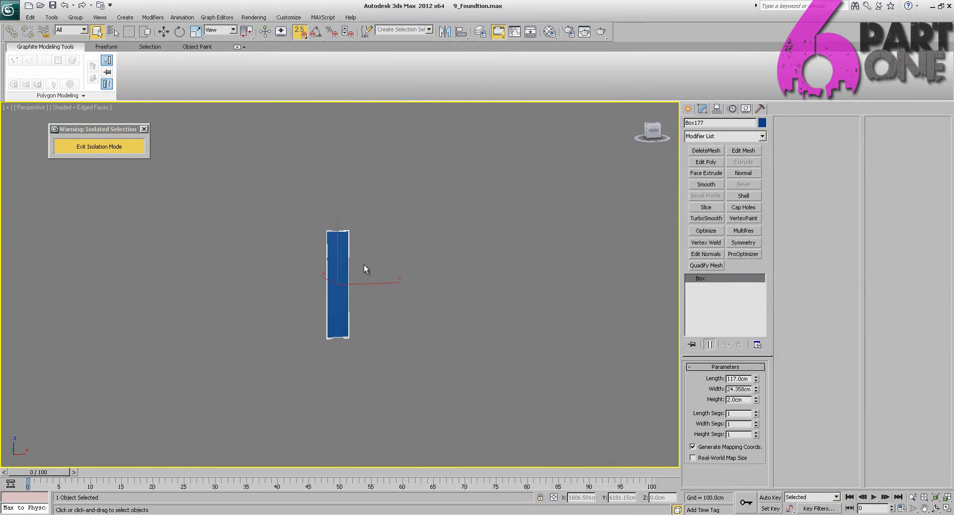
middle_click_drag(319, 231, 331, 228)
key("Delete")
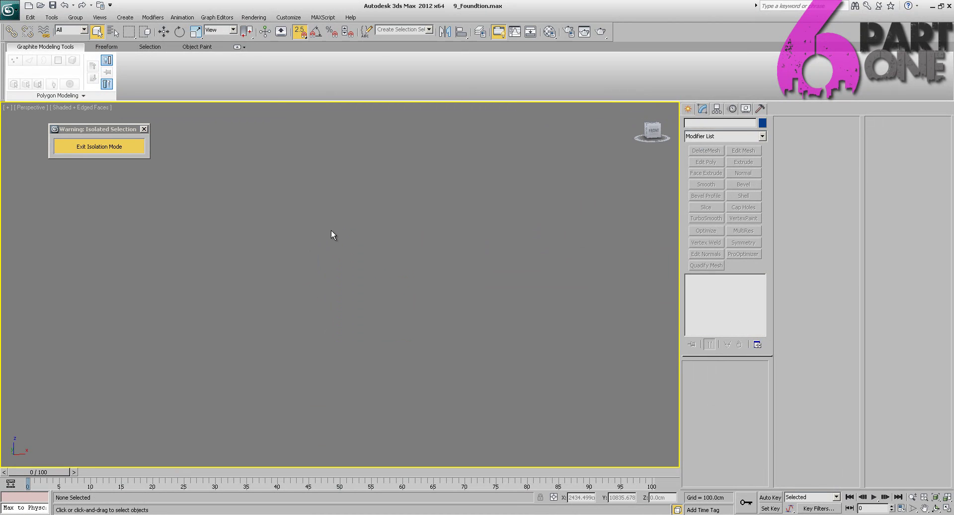
- Return to the Front view of the boards between the windows and change snapping to 3D
key("v")
left_click(335, 235)
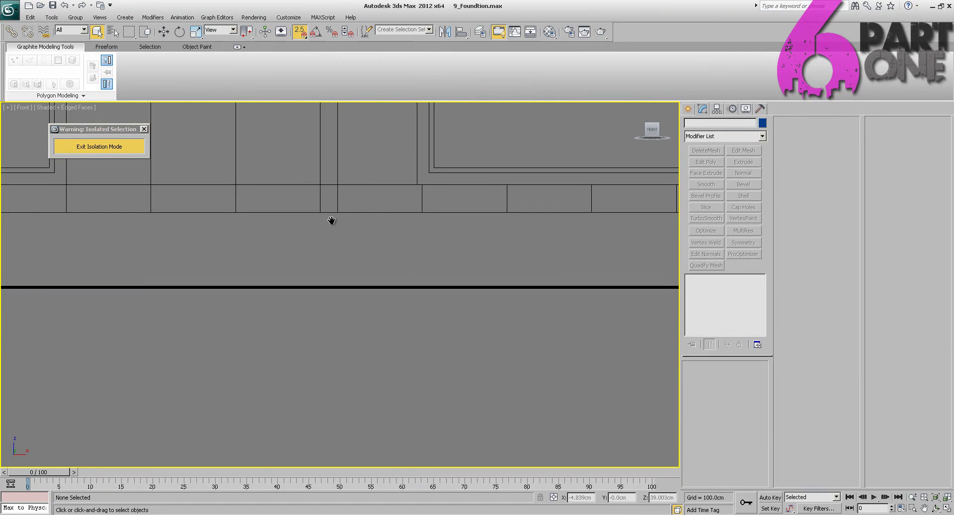
scroll(338, 238, "up", 2)
scroll(345, 260, "down", 4)
scroll(524, 315, "up", 8)
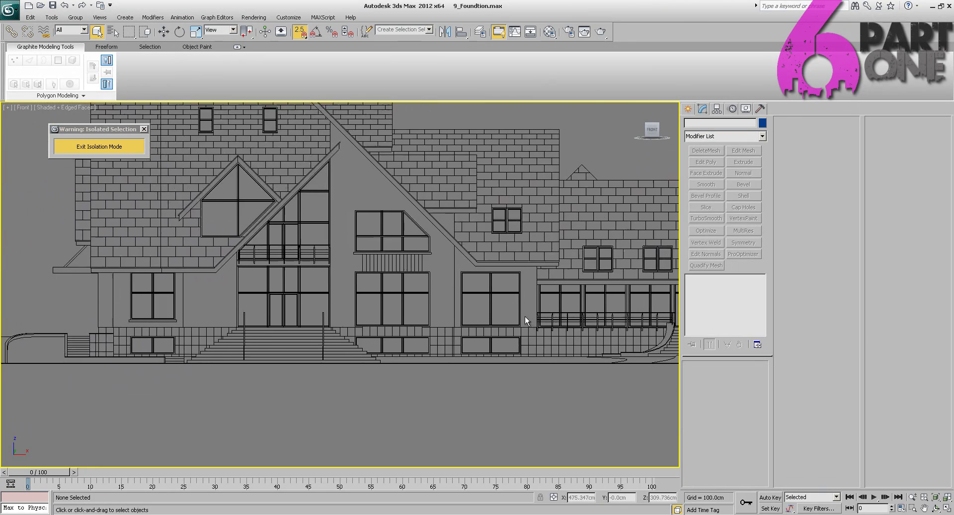
middle_click_drag(560, 278, 245, 334)
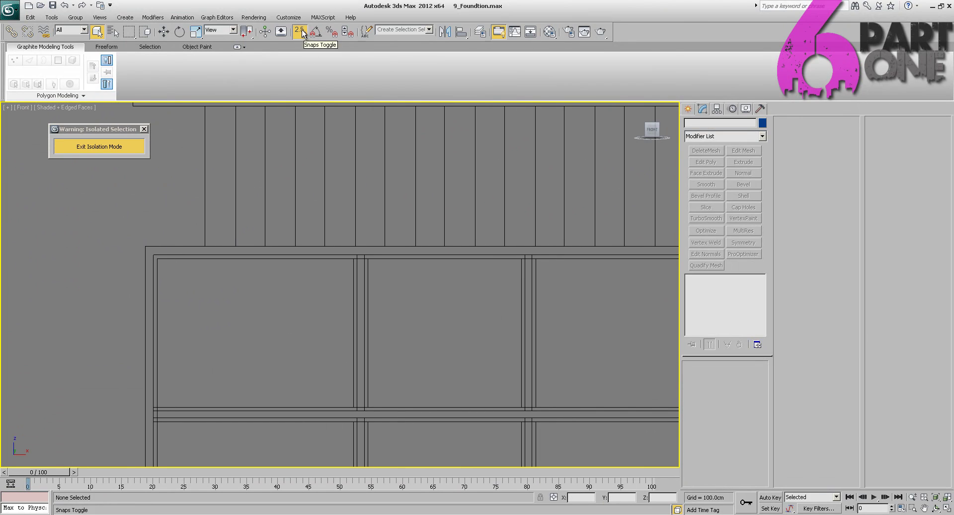
left_click(301, 31)
left_click_drag(302, 32, 298, 76)
middle_click_drag(518, 197, 274, 284)
- Draw a box about 117 by 24.4 cm snapped to the rightmost board, turn snapping off, and set its height to 2 cm
left_click(688, 109)
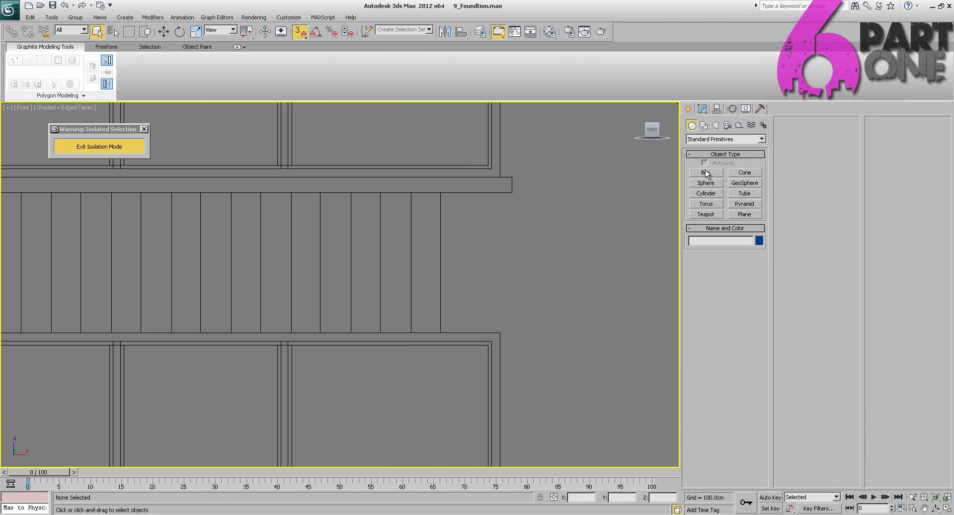
left_click(705, 173)
middle_click_drag(494, 191, 465, 211)
left_click_drag(411, 212, 378, 352)
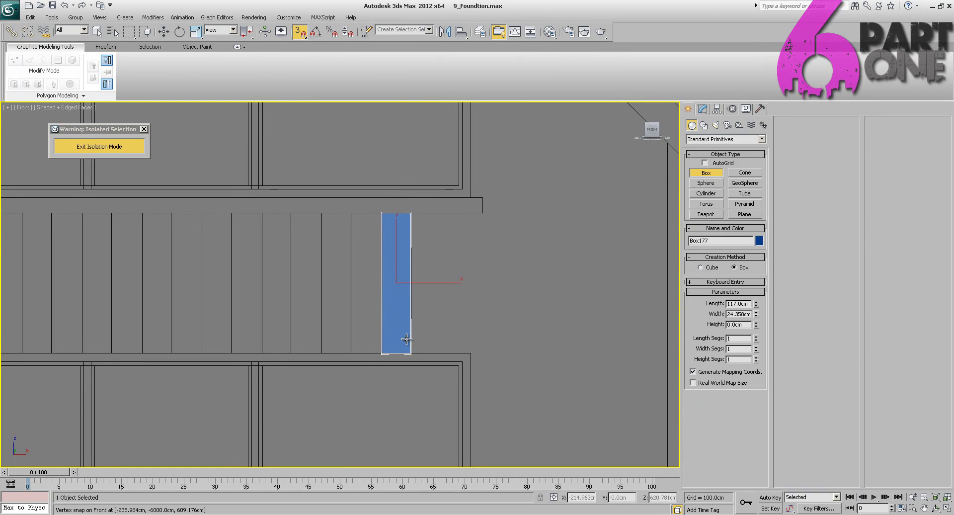
key("s")
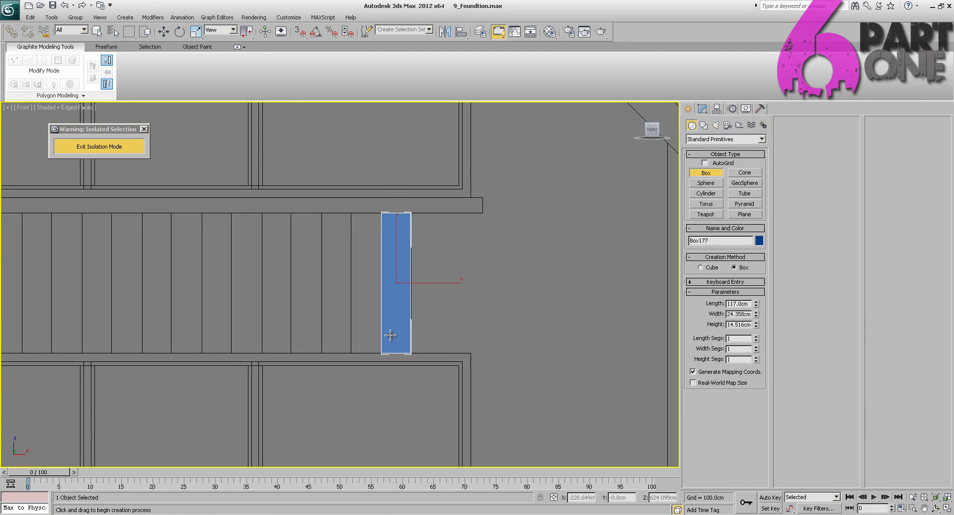
left_click(390, 335)
right_click(389, 334)
left_click(706, 110)
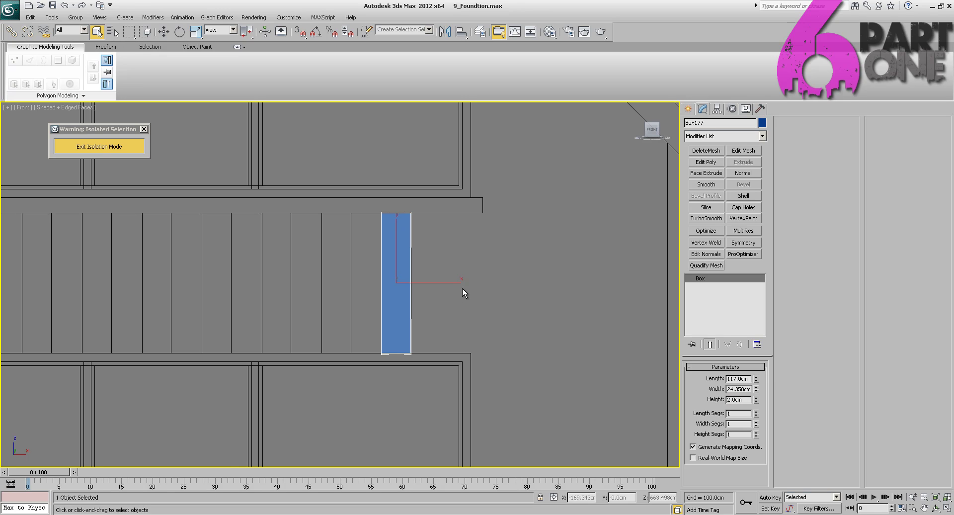
middle_click_drag(497, 278, 488, 280)
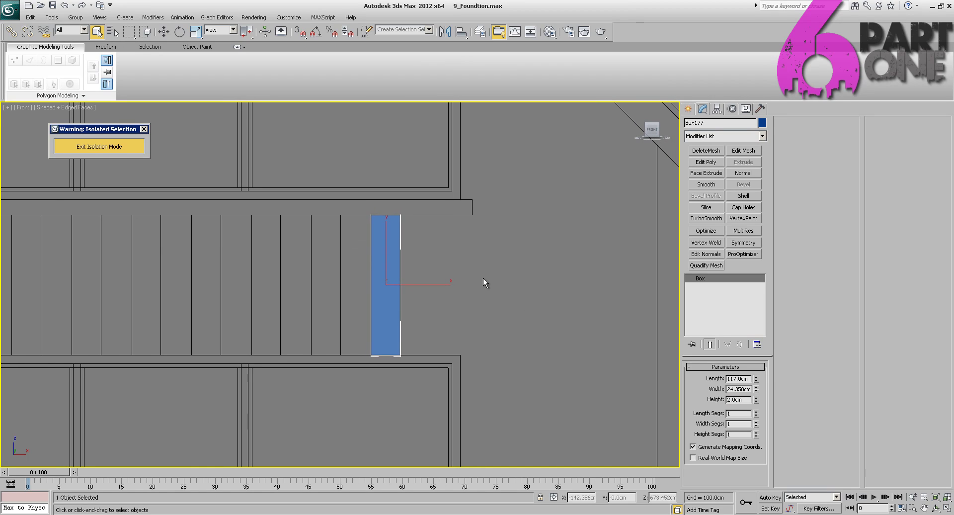
- Check the board box against the elevation in the Perspective view and convert it to an Editable Poly
key("z")
key("p")
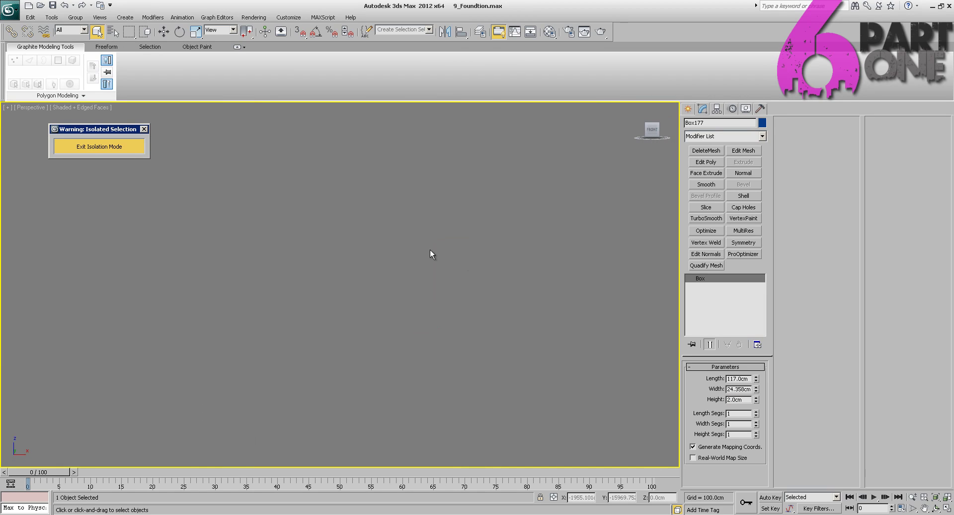
mouse_move(430, 250)
middle_mouse_down("alt")
mouse_move(420, 267)
mouse_move(511, 273)
mouse_move(328, 260)
mouse_move(455, 267)
mouse_move(402, 251)
mouse_move(428, 248)
middle_mouse_up("alt")
scroll(455, 266, "down", 8)
scroll(427, 253, "up", 6)
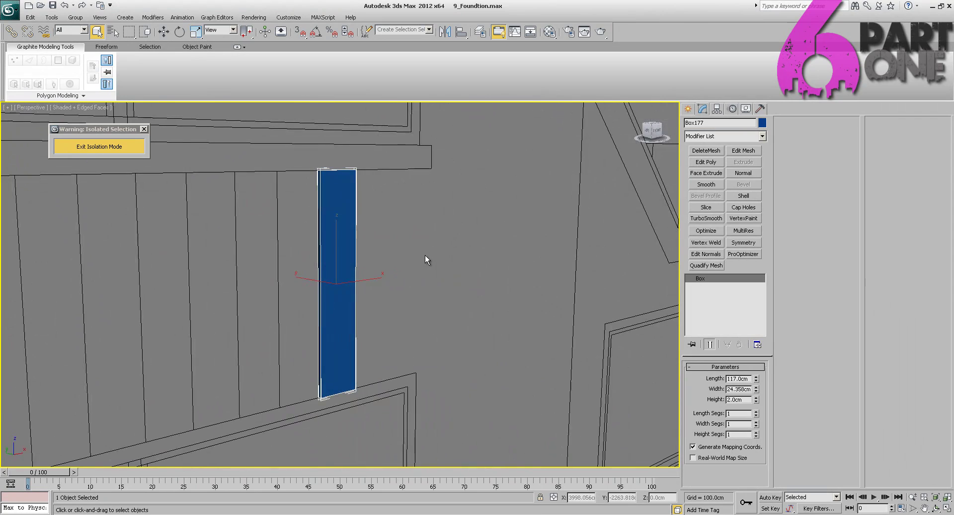
right_click(424, 255)
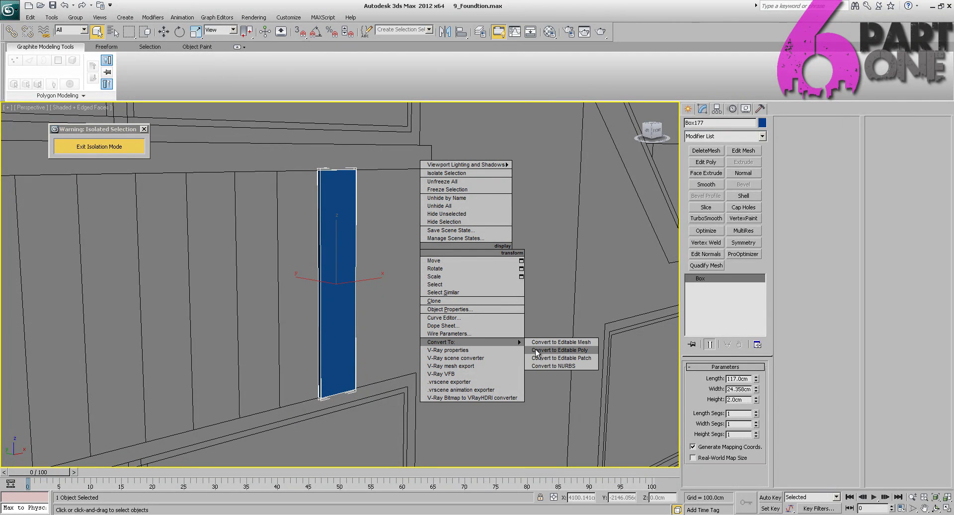
left_click(535, 349)
middle_click_drag(491, 260, 543, 270, "alt")
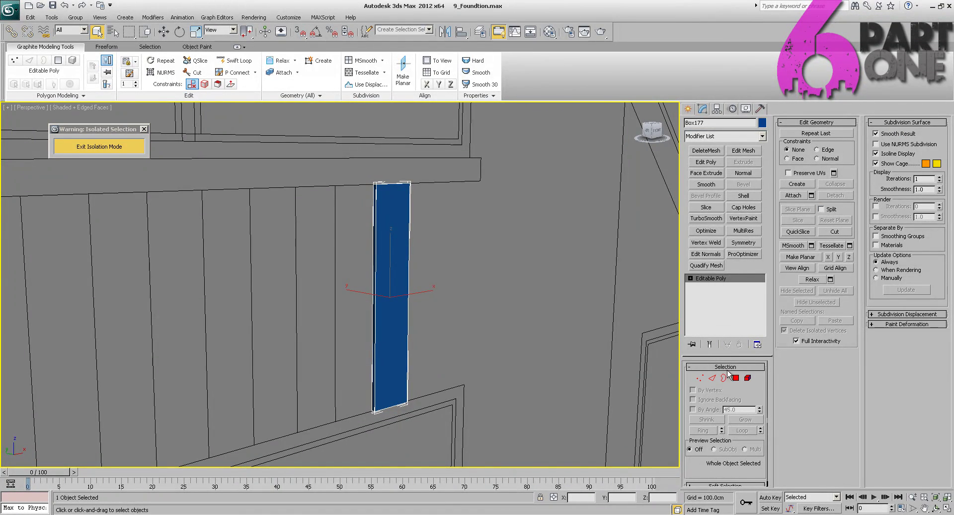
- Chamfer all edges of the board by 0.2 cm and check the result on its upper corner
left_click(712, 378)
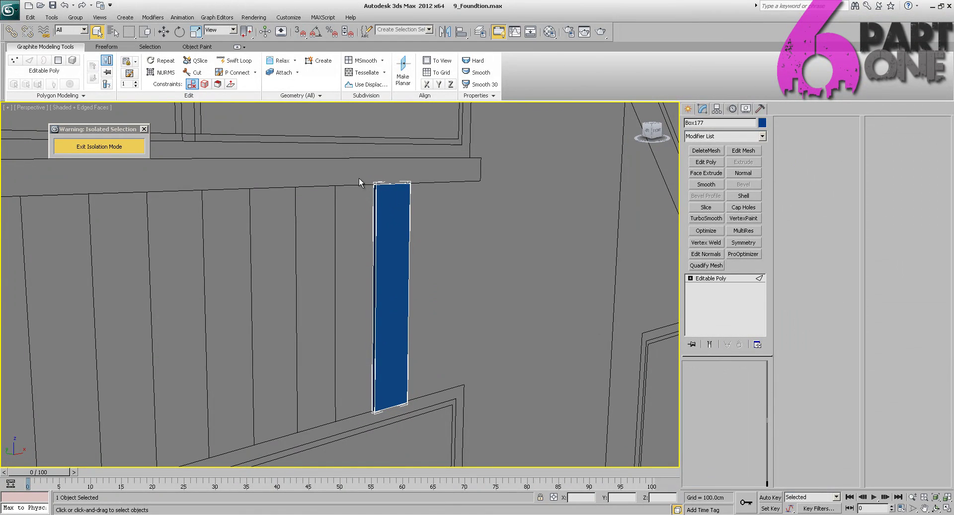
key("ctrl+a")
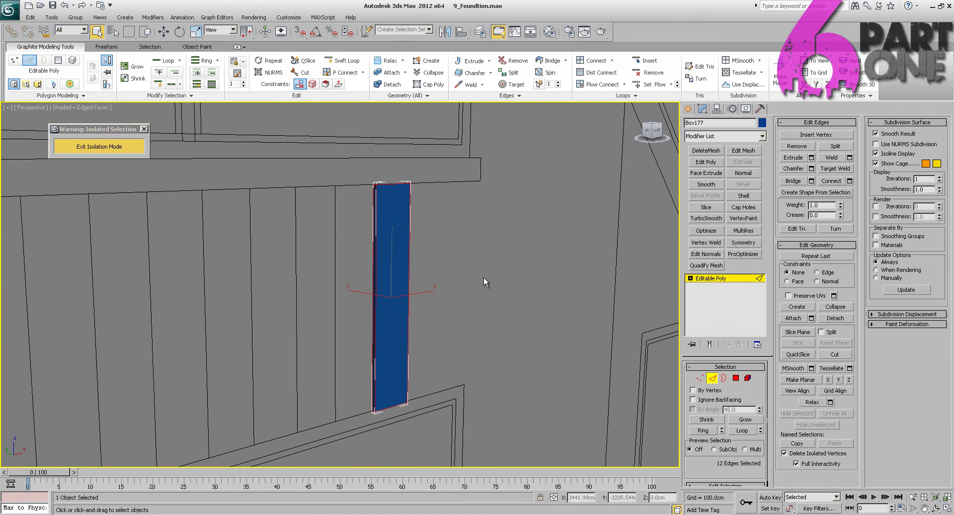
left_click(811, 169)
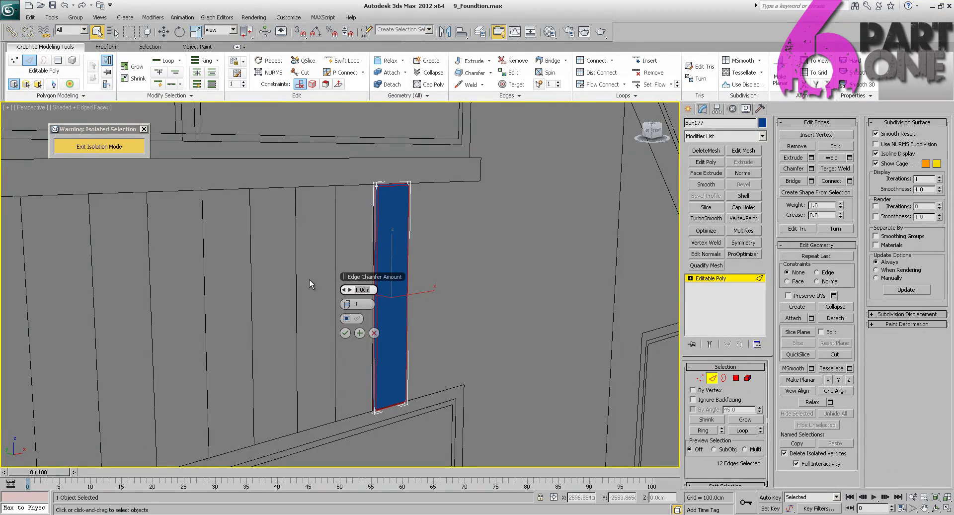
type("0.2")
key("Return")
middle_click_drag(464, 241, 464, 268)
scroll(476, 274, "up", 9)
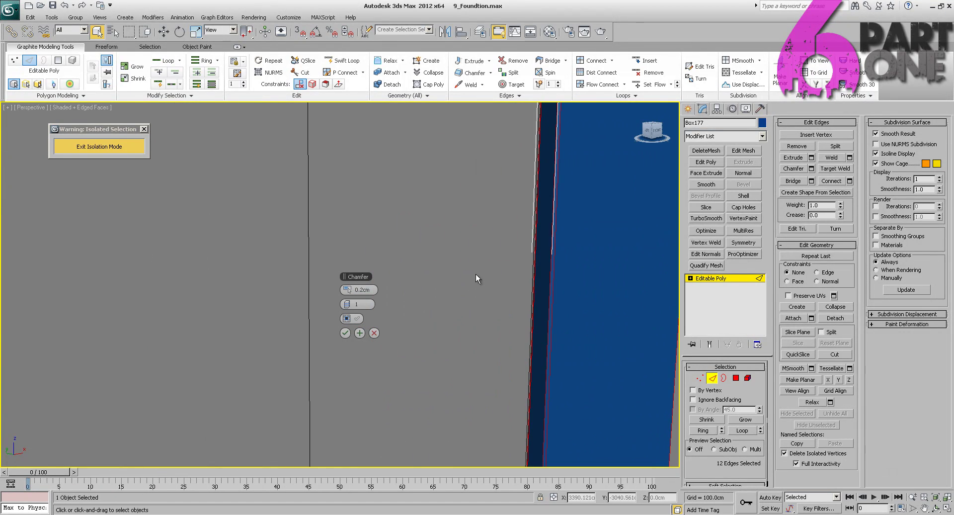
middle_click_drag(601, 303, 485, 342)
scroll(485, 342, "up", 3)
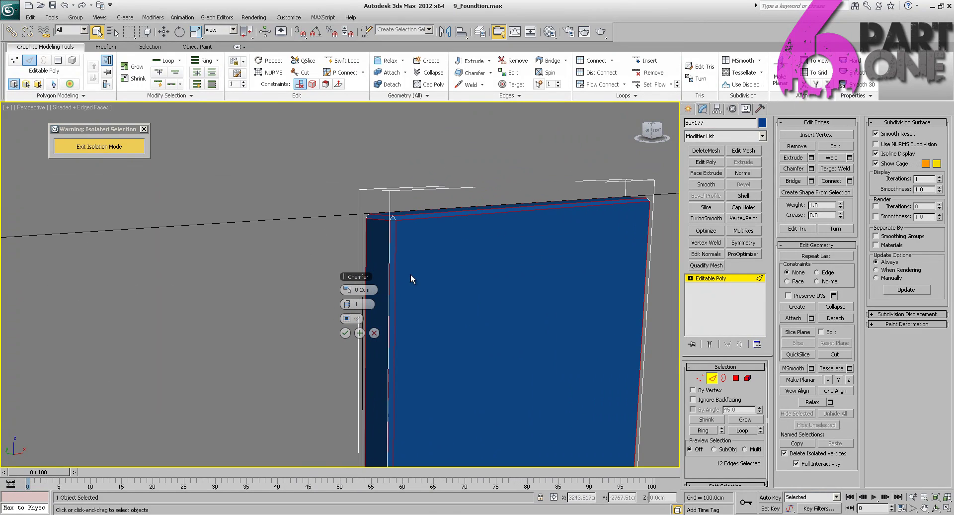
left_click(344, 332)
scroll(332, 257, "down", 5)
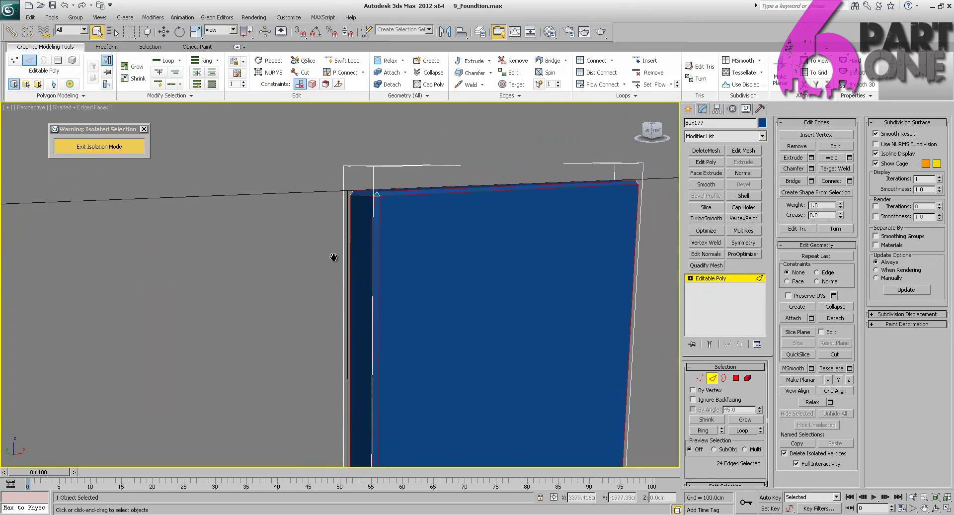
middle_click_drag(434, 344, 484, 208)
scroll(475, 224, "down", 3)
middle_click_drag(490, 250, 440, 227, "alt")
key("w")
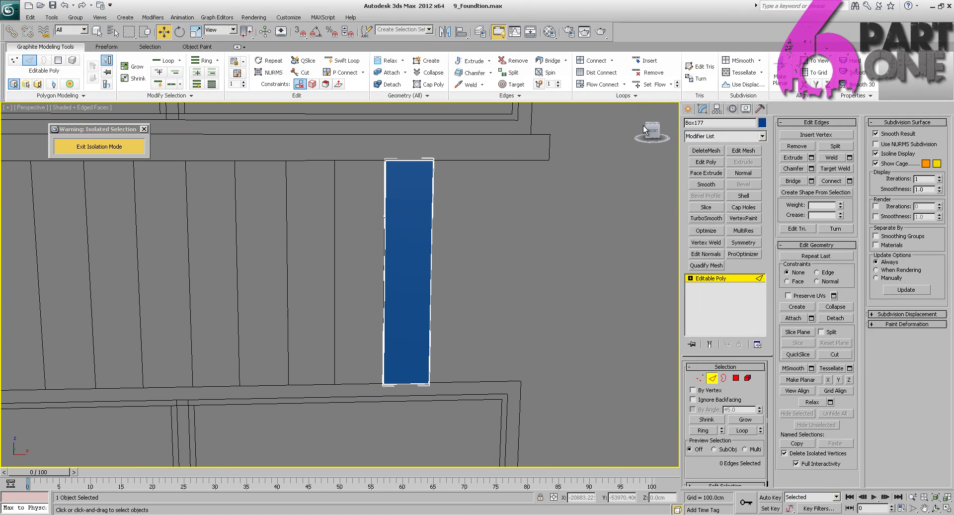
left_click(723, 109)
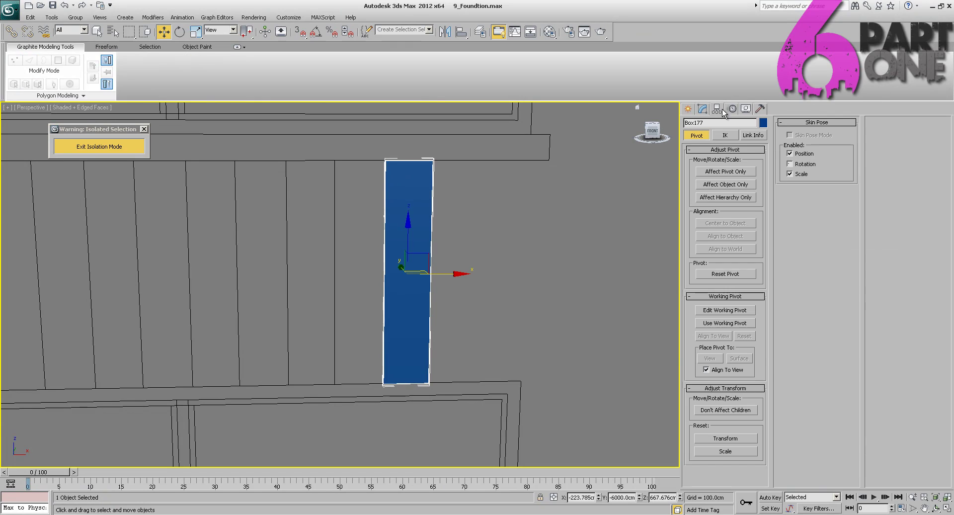
mouse_move(435, 213)
middle_mouse_down("alt")
mouse_move(481, 219)
mouse_move(447, 207)
mouse_move(420, 221)
mouse_move(437, 219)
middle_mouse_up("alt")
left_click(703, 108)
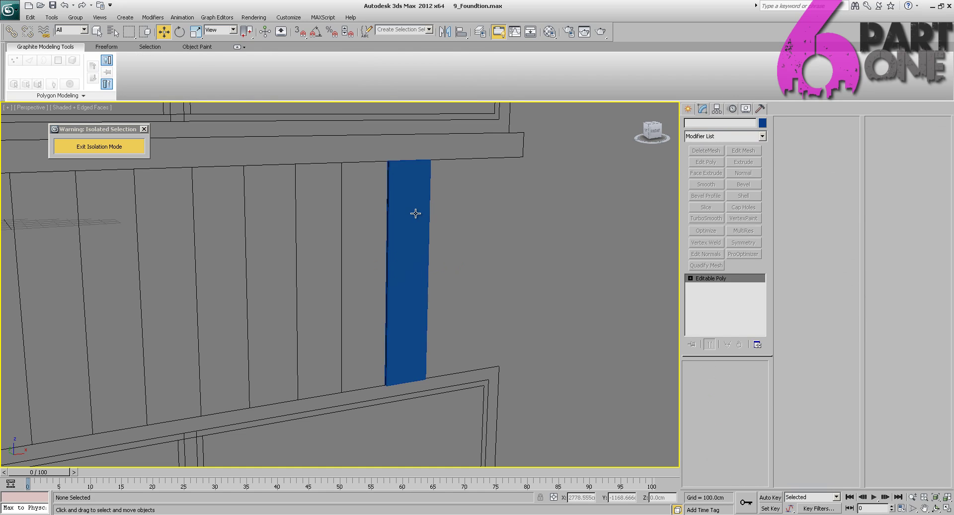
middle_click_drag(460, 216, 448, 255, "alt")
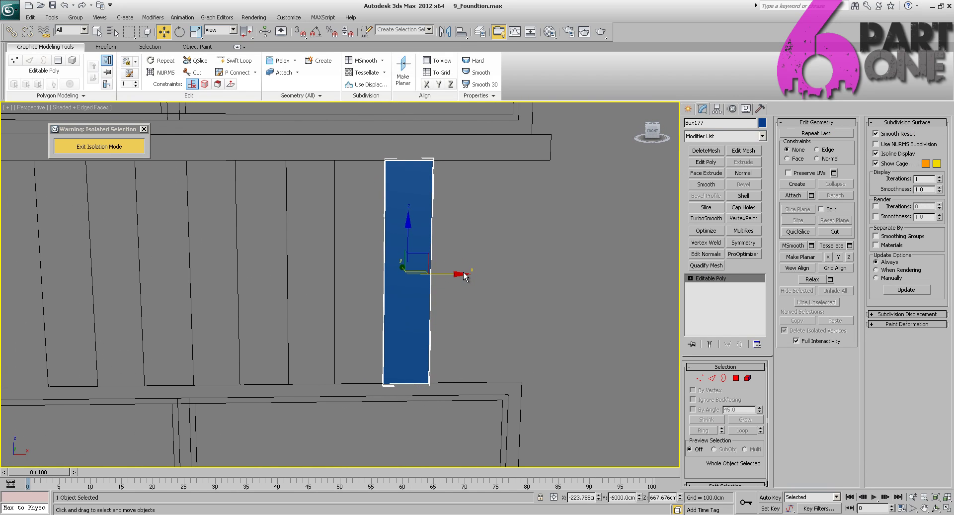
left_click_drag(465, 277, 412, 274, "shift")
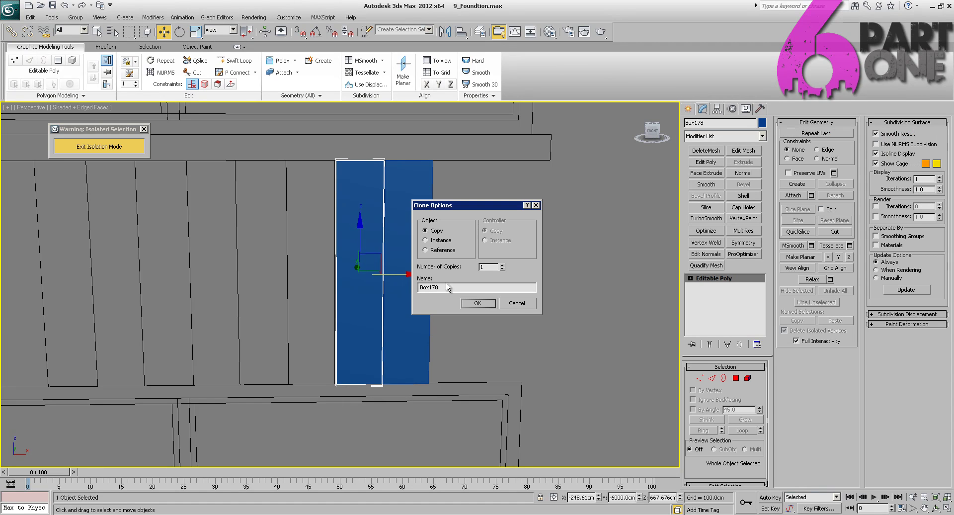
left_click(516, 304)
- Show the board in the Front view and turn off shading to work in wireframe
key("v")
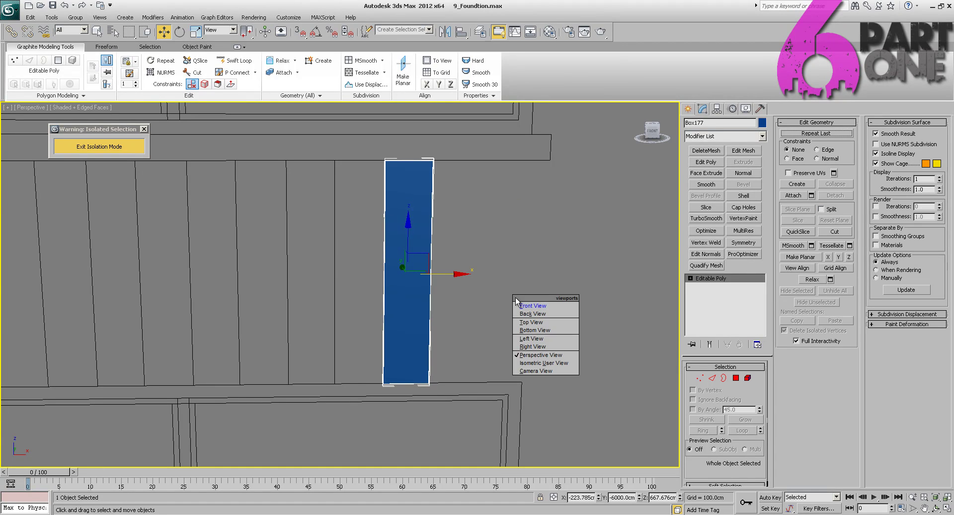
left_click(522, 306)
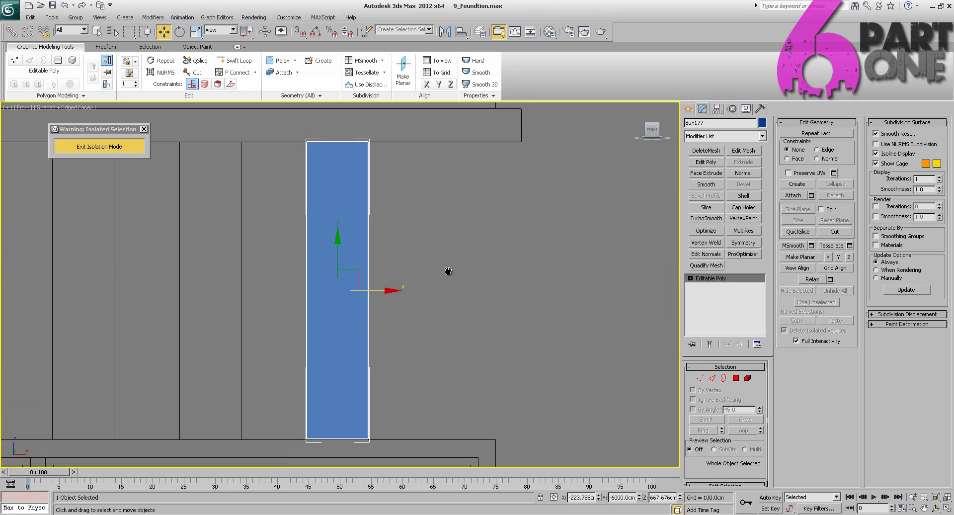
scroll(452, 266, "down", 3)
middle_click_drag(460, 264, 550, 254)
scroll(541, 256, "down", 1)
key("F3")
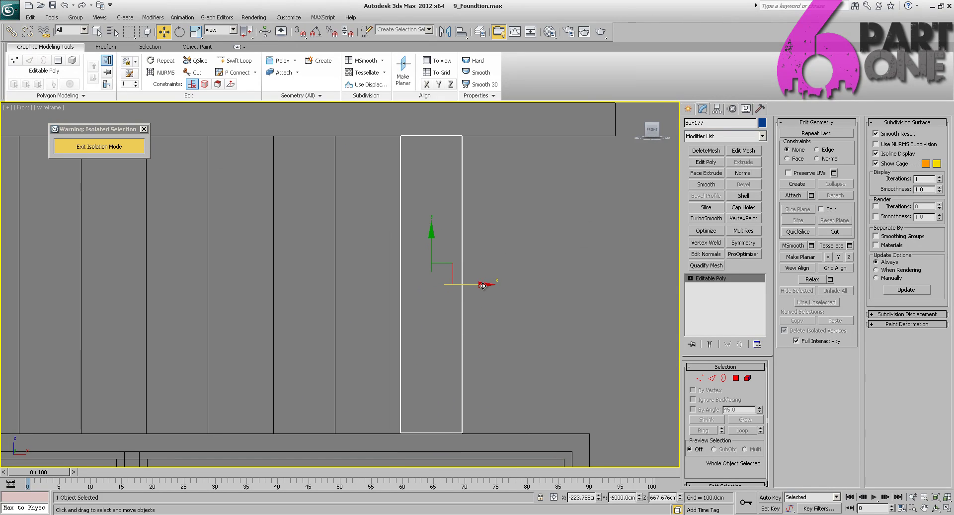
- Copy the board to the left along X by about 24.8 cm, making 20 copies
left_click_drag(482, 285, 418, 285, "shift")
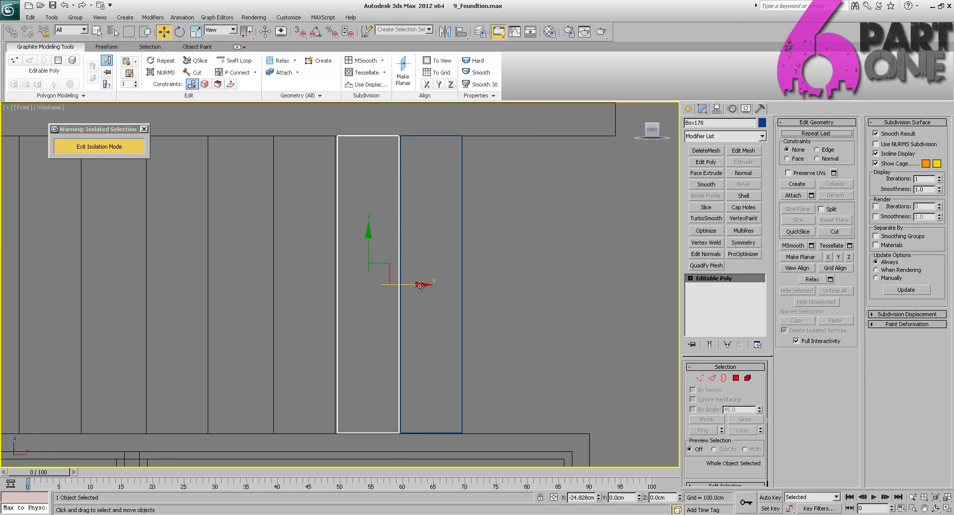
left_click_drag(420, 286, 419, 287, "shift")
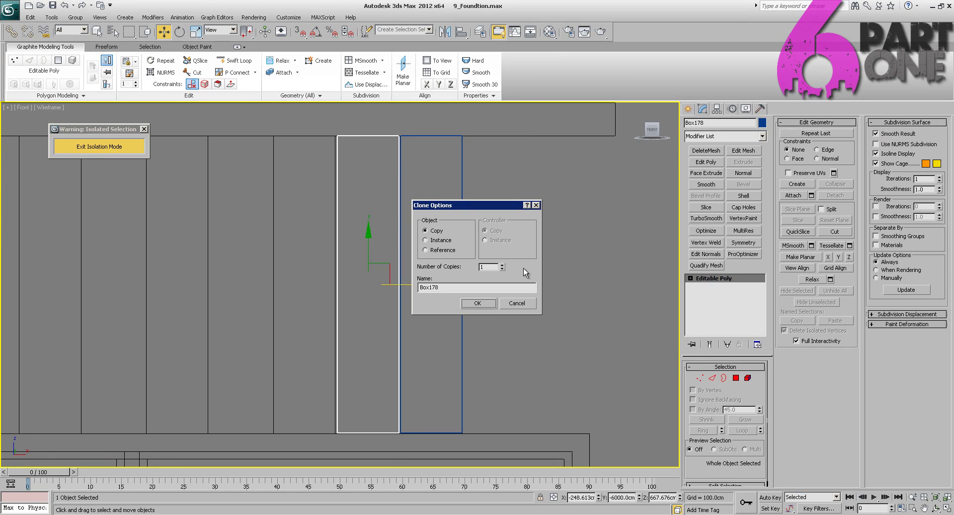
left_click(504, 265)
left_click(503, 265)
left_click(504, 265)
left_click(503, 265)
left_click(470, 306)
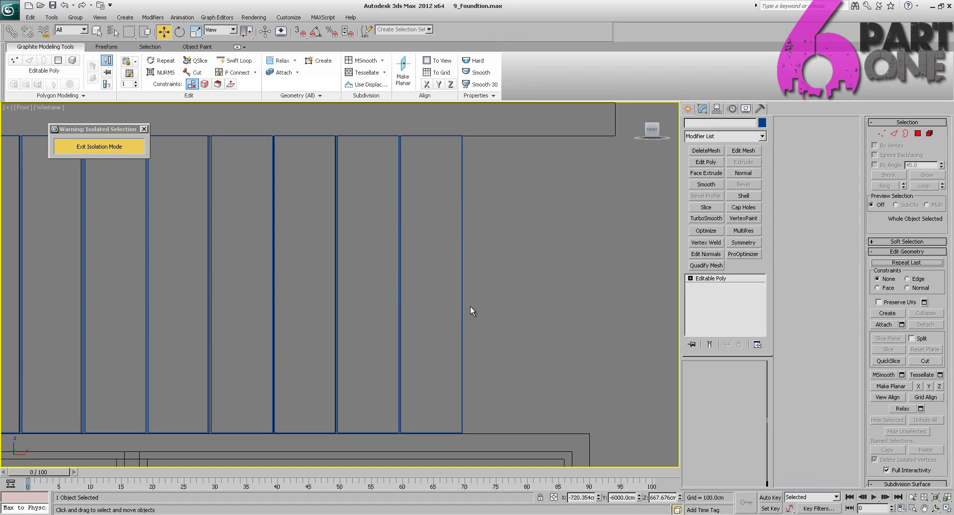
- Delete the four leftmost board copies that overshoot the boards drawn between the windows
scroll(381, 269, "down", 5)
scroll(487, 280, "down", 2)
scroll(535, 251, "up", 8)
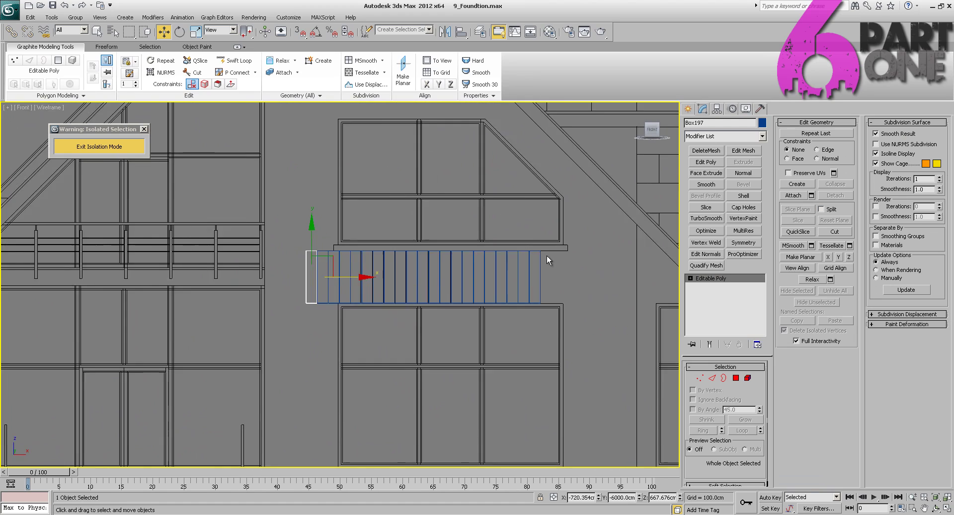
middle_click_drag(496, 256, 494, 249)
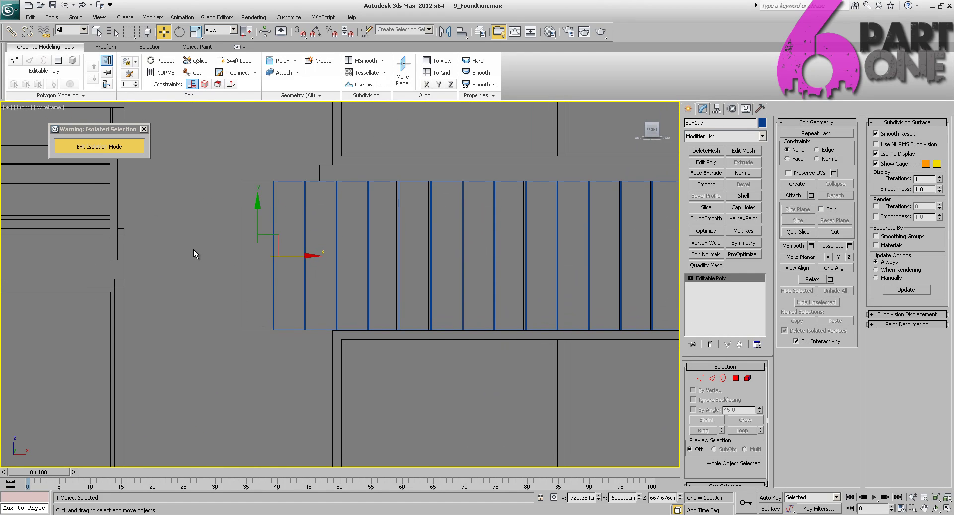
left_click_drag(196, 249, 356, 275)
key("Delete")
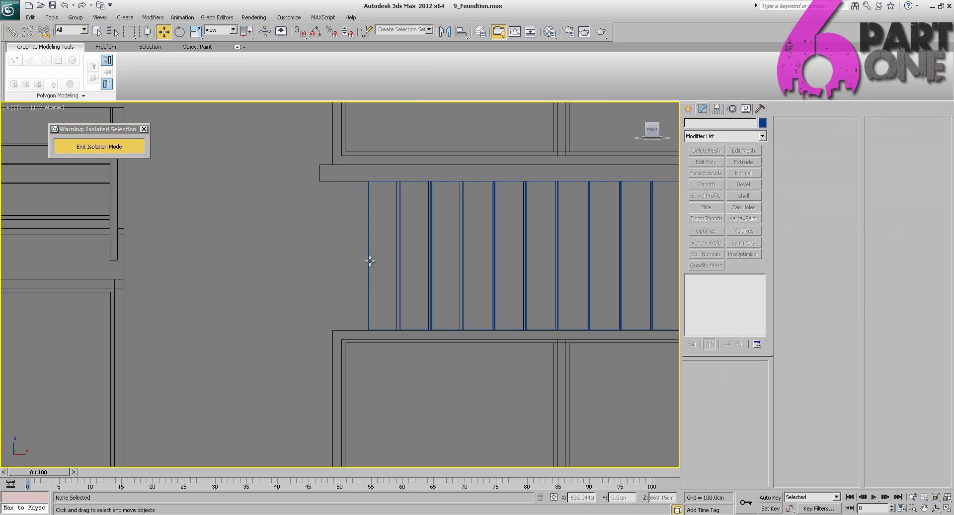
- Remove one more surplus board at the left end of the row, leaving only as many as the elevation shows
middle_click_drag(405, 259, 272, 304)
scroll(265, 299, "up", 3)
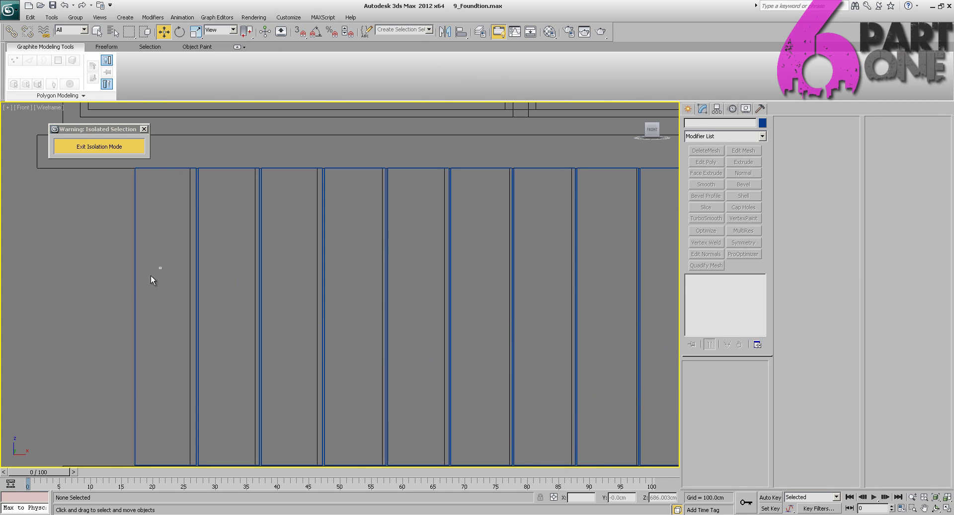
left_click_drag(150, 275, 110, 297)
middle_click_drag(109, 297, 100, 270)
scroll(248, 276, "down", 3)
left_click(263, 278)
scroll(187, 297, "down", 2)
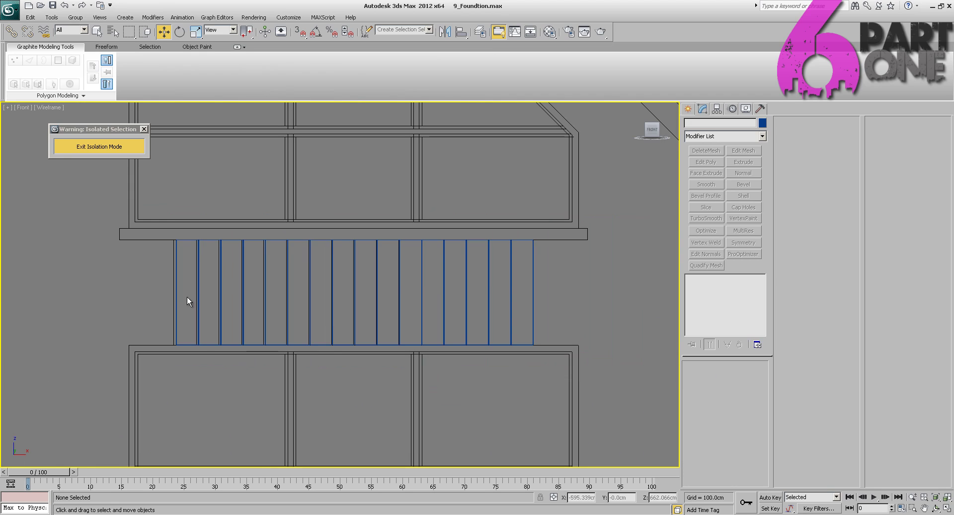
- Select all 16 boards together and apply an FFD 2x2x2 modifier to them
left_click_drag(486, 286, 573, 284)
left_click_drag(601, 223, 573, 257, "alt")
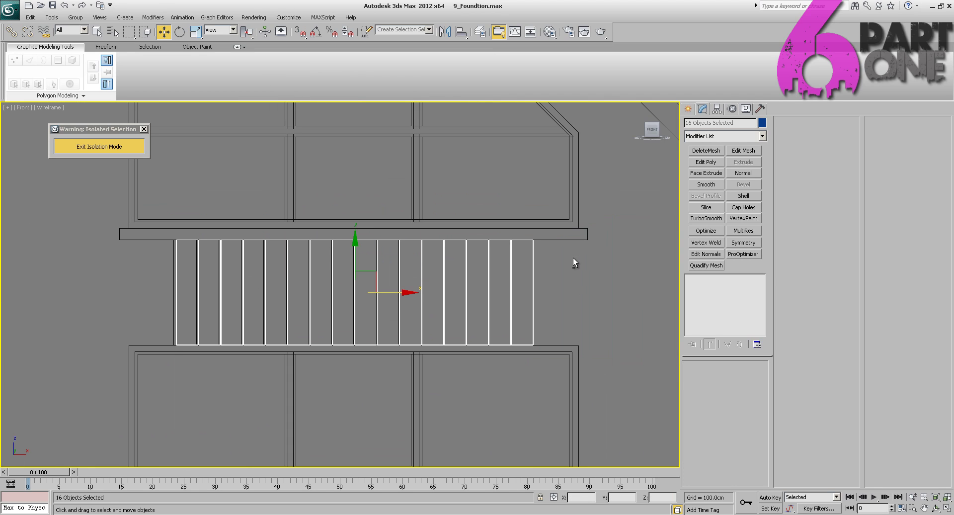
left_click(687, 108)
left_click(704, 110)
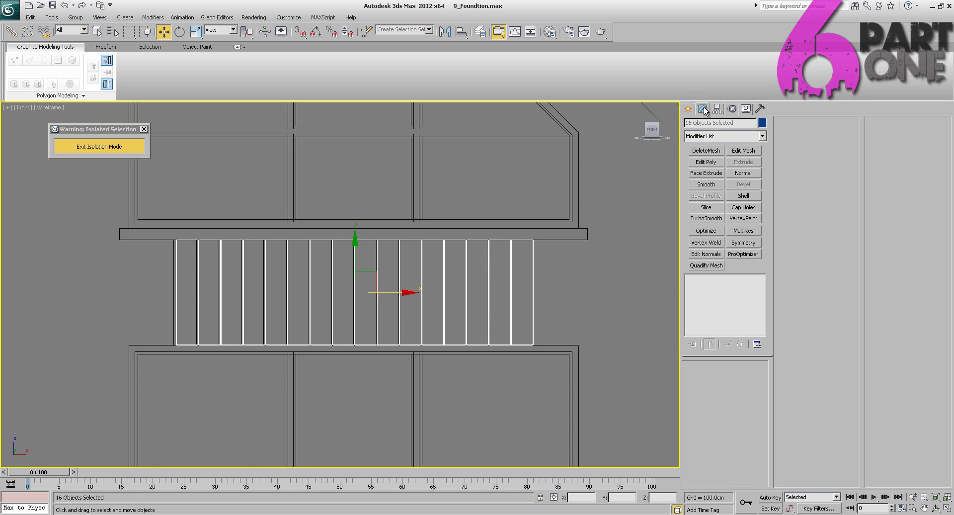
left_click(758, 135)
scroll(725, 249, "down", 3)
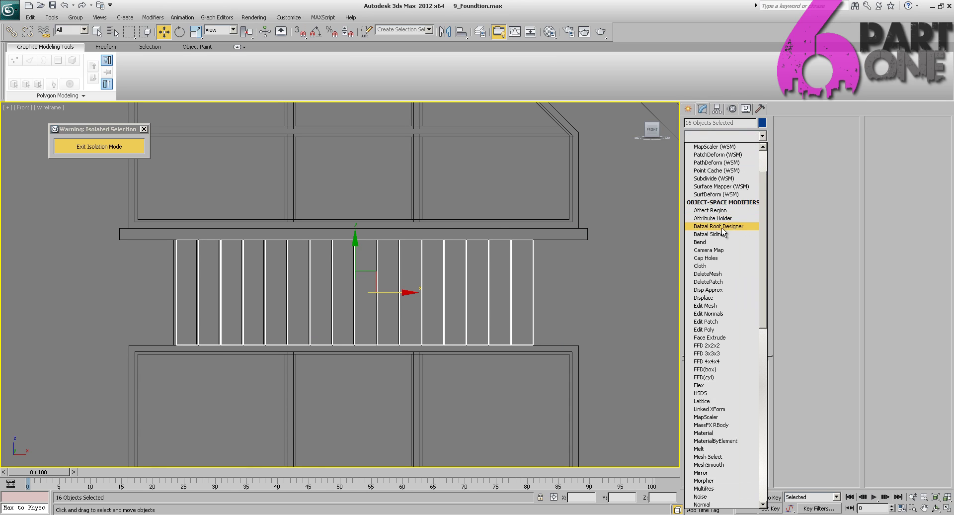
left_click(731, 322)
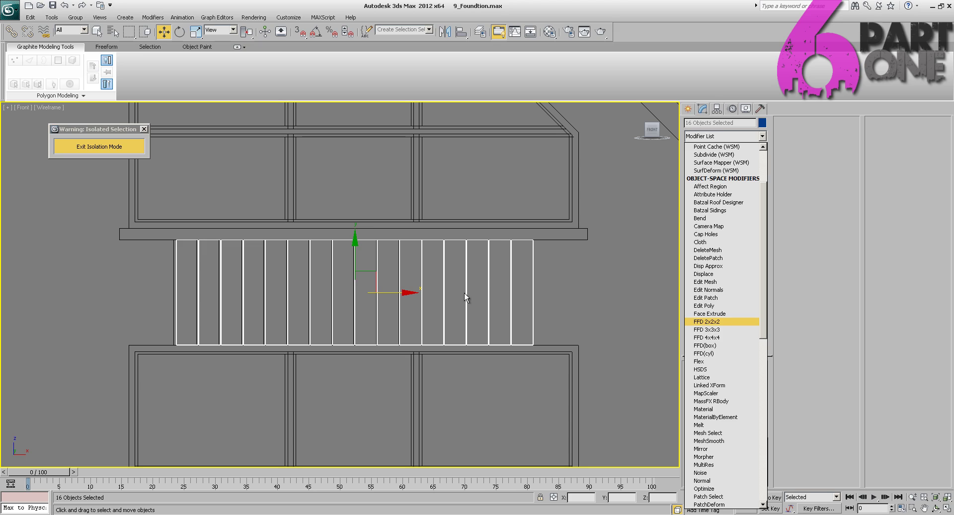
- Move the left FFD control points along X to the left edge of the drawn boards and check the right end
left_click(701, 278)
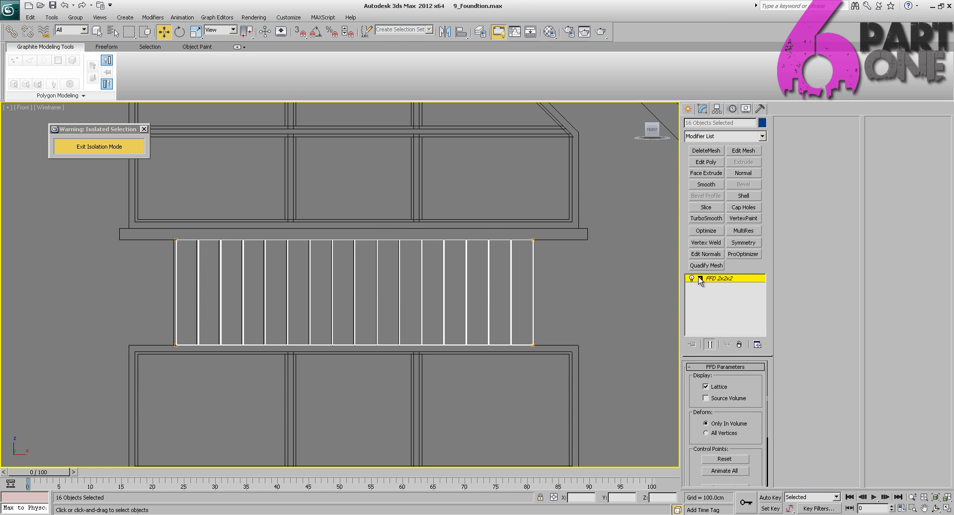
left_click(701, 279)
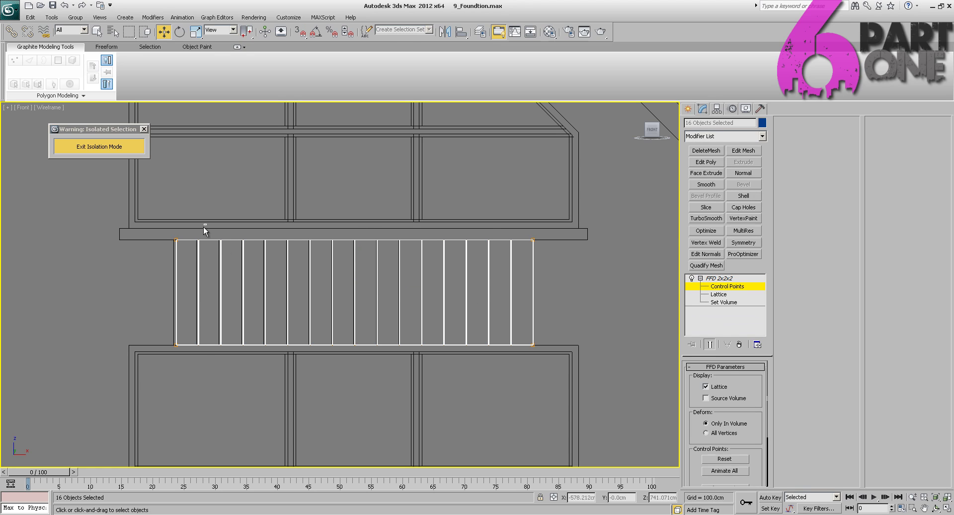
left_click_drag(204, 227, 155, 386)
middle_click_drag(149, 321, 277, 314)
scroll(277, 314, "up", 5)
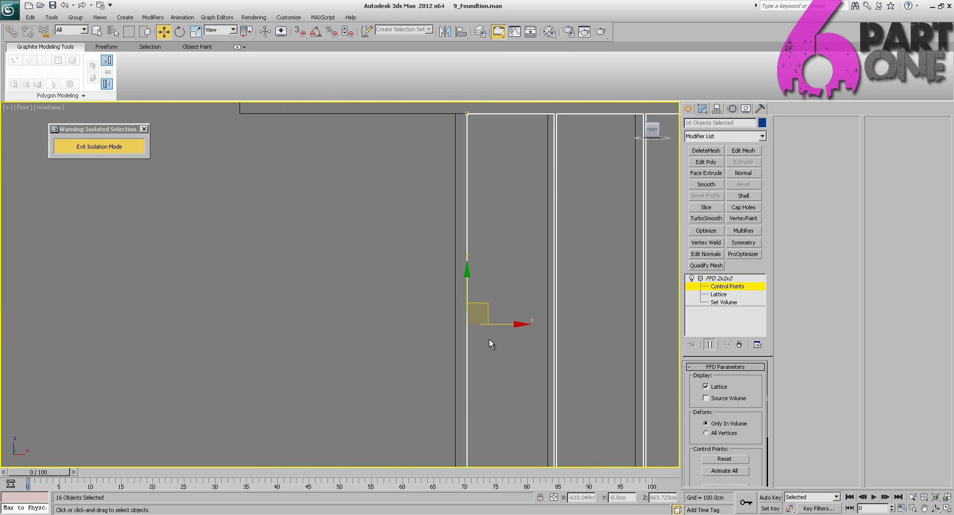
left_click_drag(519, 324, 508, 328)
scroll(504, 318, "down", 6)
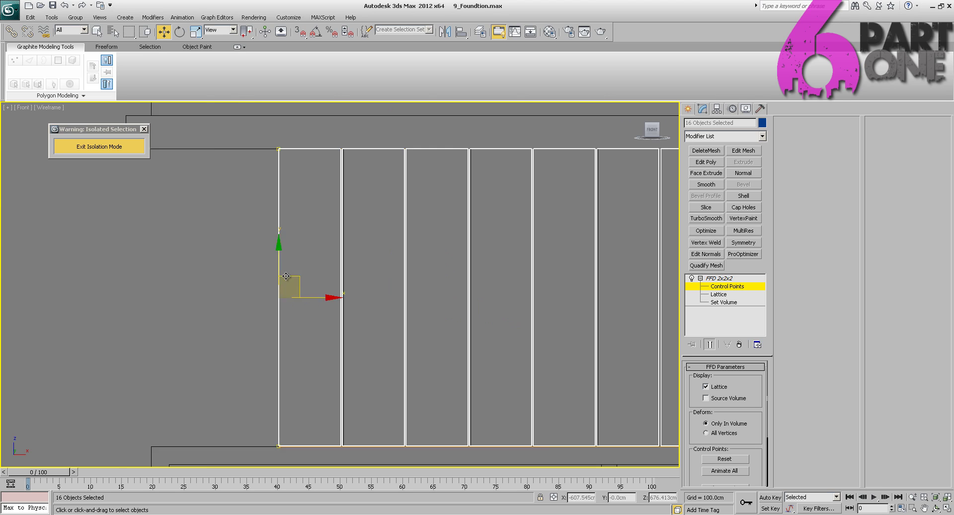
middle_click_drag(500, 313, 265, 287)
scroll(409, 307, "up", 5)
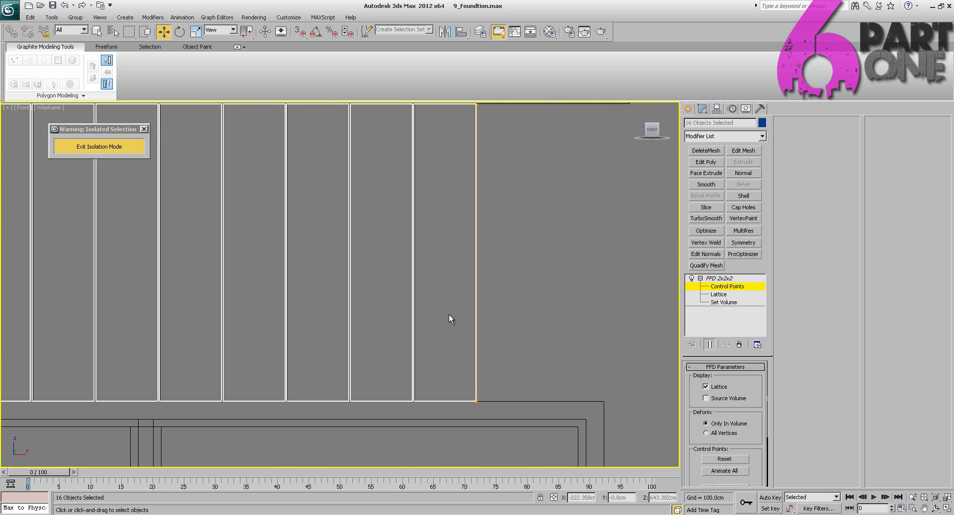
scroll(546, 286, "down", 8)
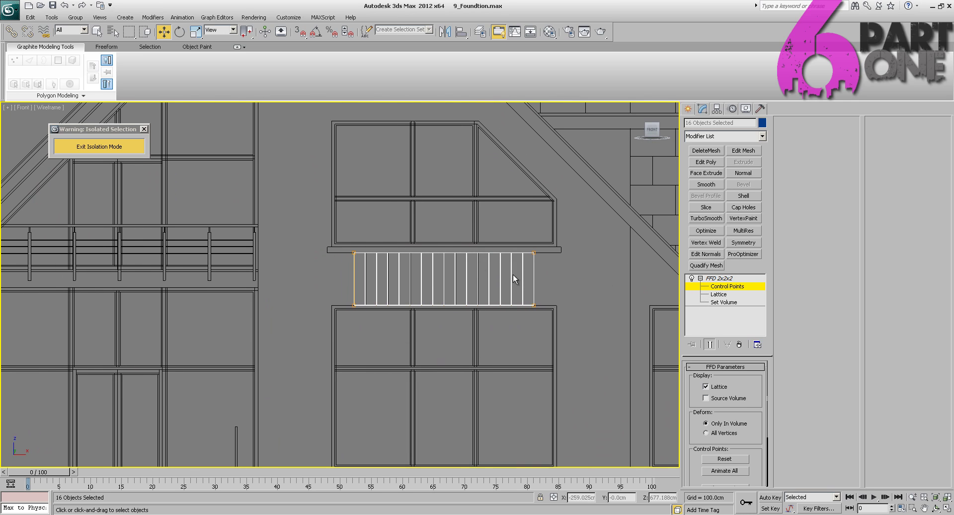
middle_click_drag(513, 274, 526, 273)
- Exit isolation mode and inspect the row of boards in the shaded Perspective view
left_click(130, 141)
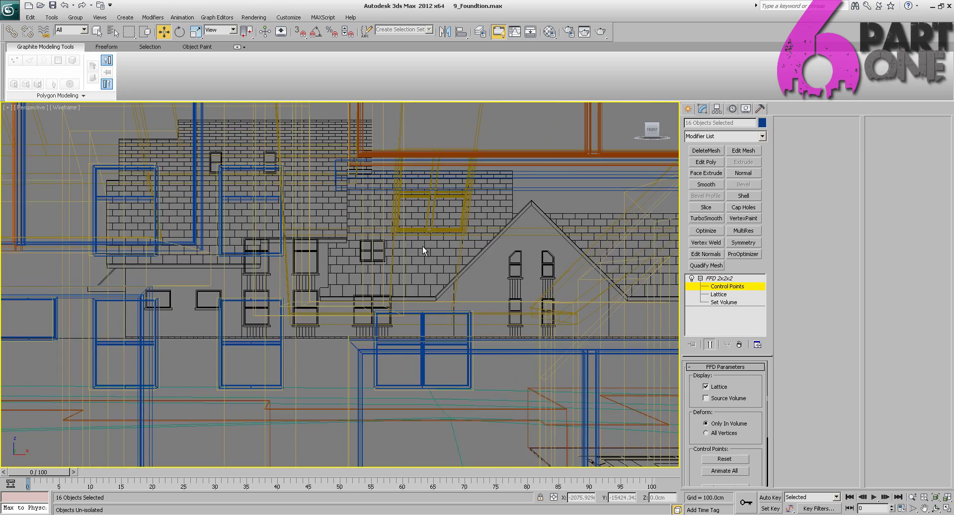
key("p")
key("F3")
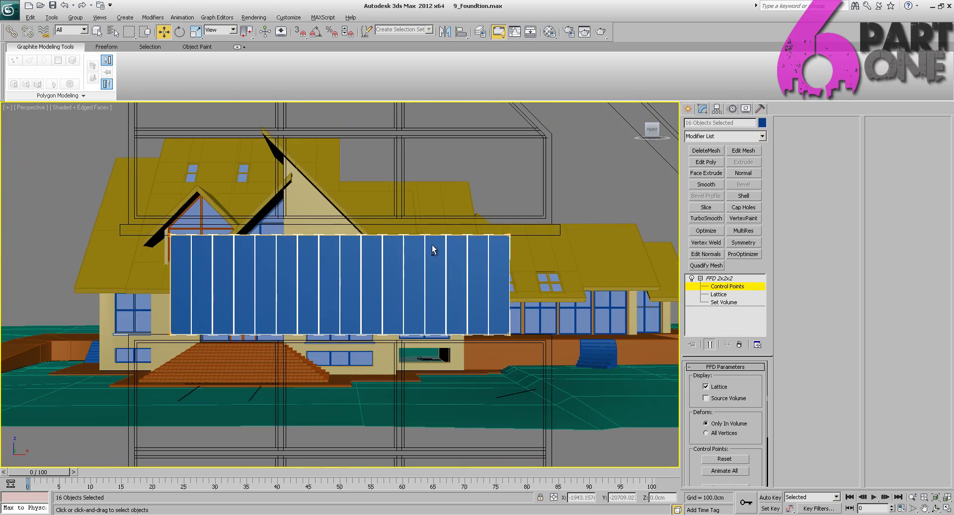
key("z")
middle_click_drag(527, 270, 472, 258, "alt")
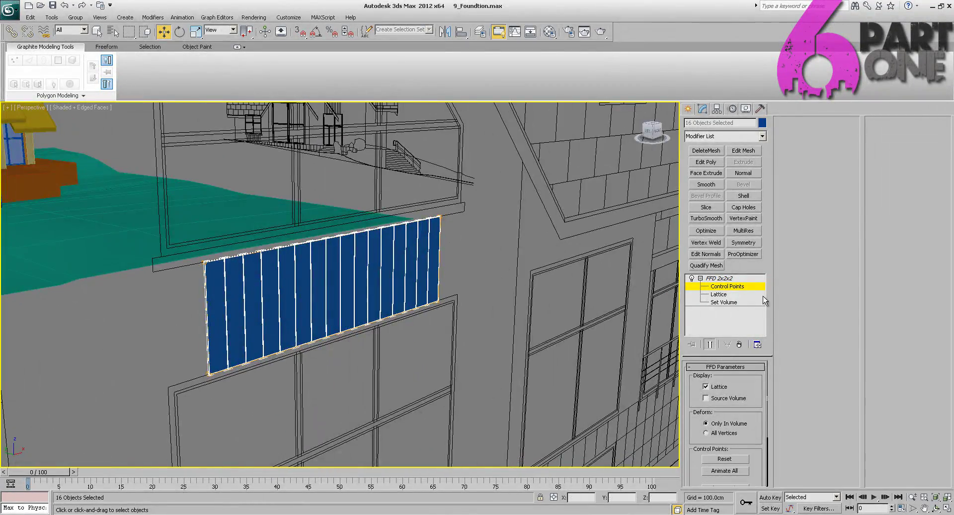
- Leave FFD control-point editing, release the group selection and pick a single board in the row
left_click(719, 279)
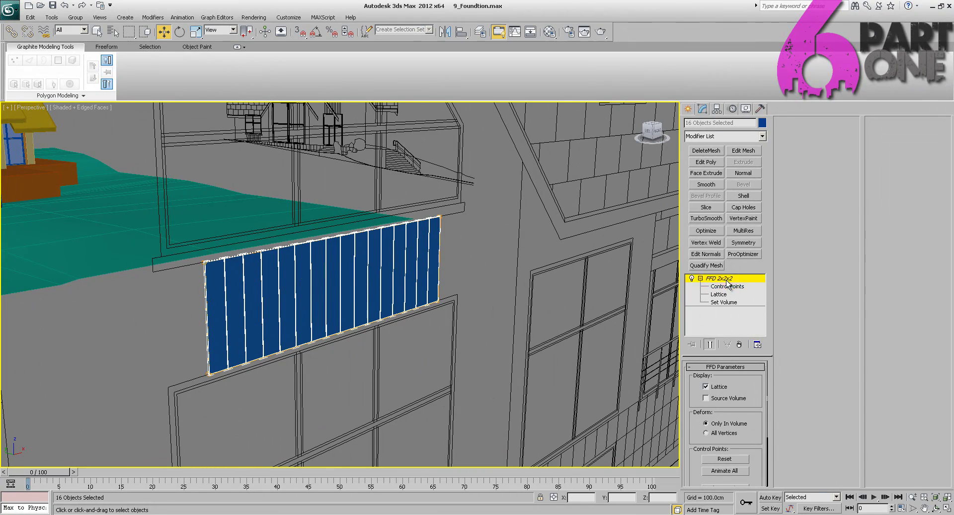
left_click(491, 234)
left_click(380, 253)
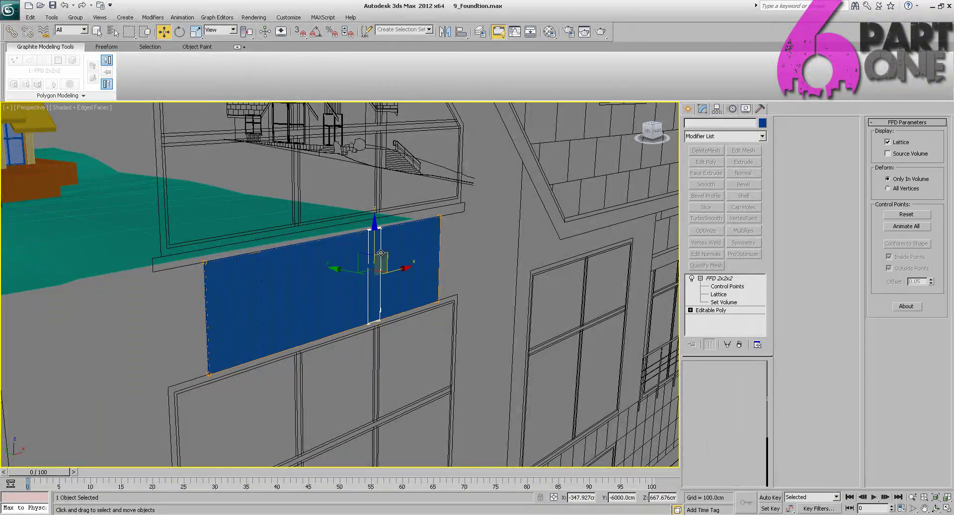
middle_click_drag(379, 255, 417, 267, "alt")
scroll(390, 251, "up", 5)
scroll(389, 251, "down", 5)
scroll(413, 264, "down", 5)
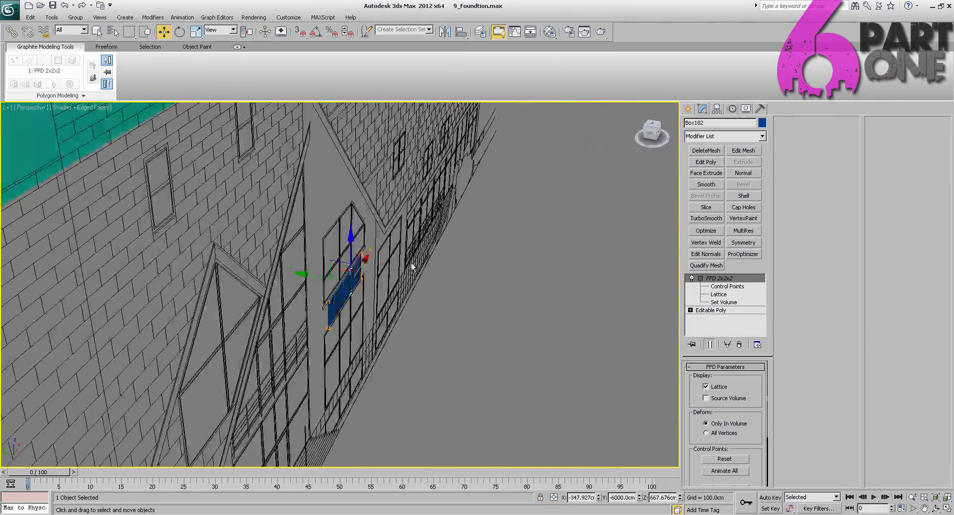
- Select the whole row of boards between the two windows with a selection window across it
left_click(488, 294)
middle_click_drag(488, 294, 416, 271, "alt")
scroll(448, 273, "up", 5)
scroll(416, 288, "up", 5)
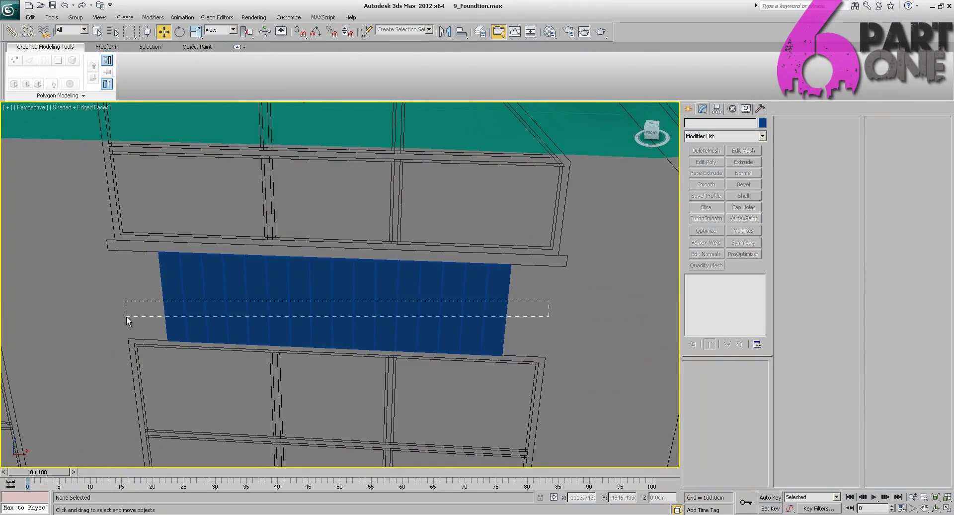
left_click_drag(126, 317, 127, 317)
scroll(328, 268, "down", 5)
middle_click_drag(328, 269, 283, 295, "alt")
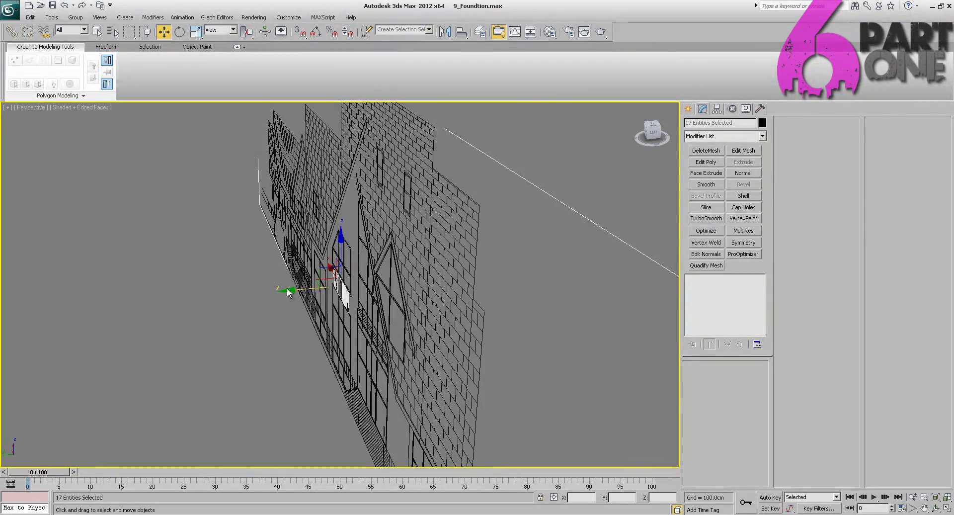
- Try to move the selected boards along Y away from the elevation drawing
left_click_drag(1, 311, 279, 308)
key("ctrl+z")
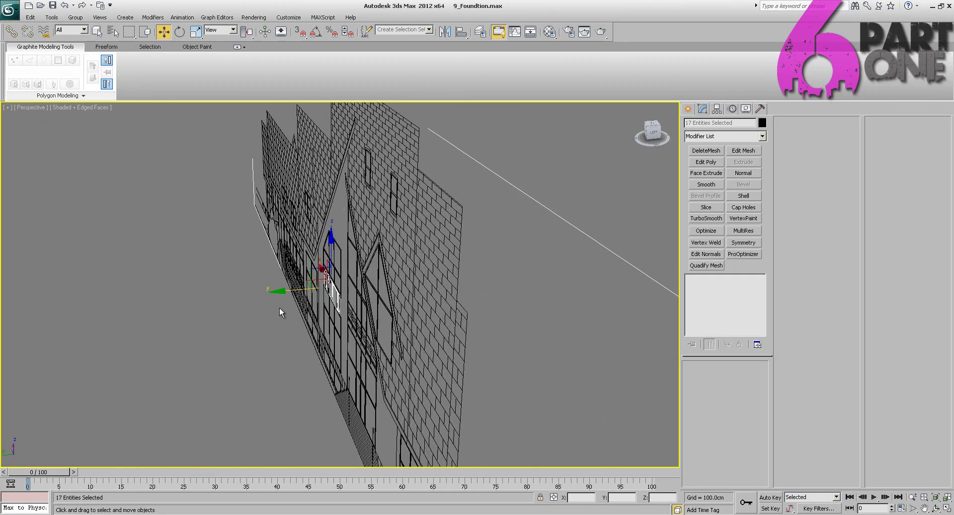
key("ctrl+z")
- Exclude the drawing line from the selection and move the 16 boards along Y from the elevation drawing to the house
left_click_drag(529, 216, 438, 268, "alt")
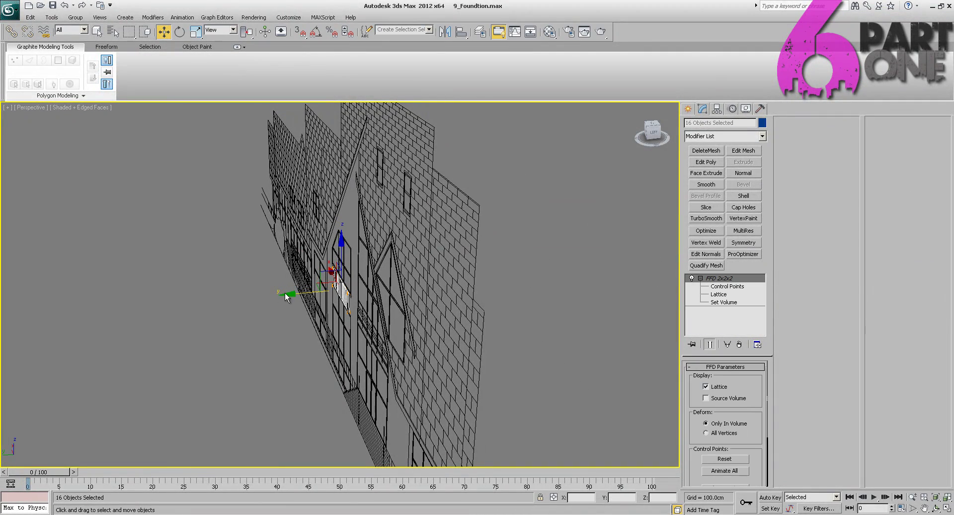
left_click_drag(285, 293, 118, 310)
middle_click_drag(432, 280, 460, 297, "alt")
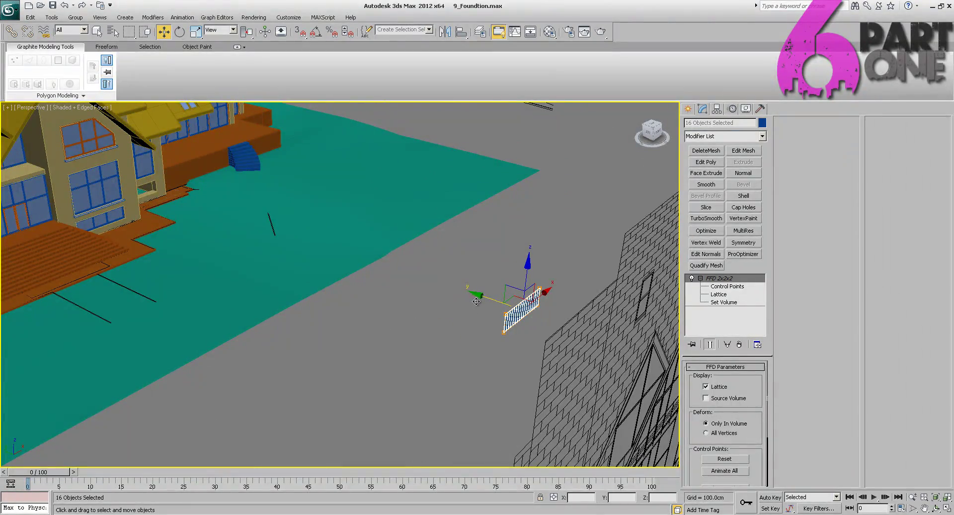
left_click_drag(479, 297, 65, 165)
- Move the 16 boards along Y to the house wall beneath the upper window sill
middle_click_drag(267, 231, 460, 311)
scroll(460, 310, "up", 5)
middle_click_drag(277, 254, 587, 396)
scroll(420, 264, "down", 5)
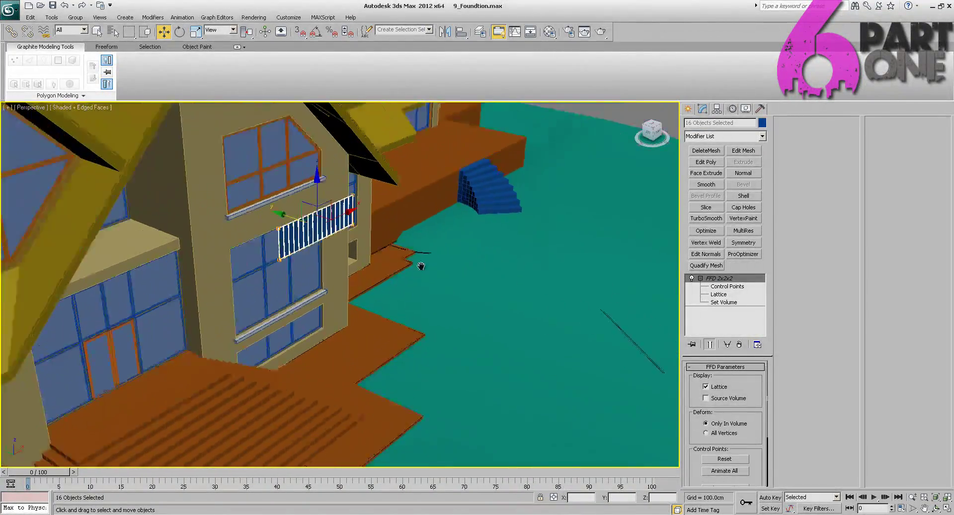
middle_click_drag(419, 264, 522, 332)
key("z")
scroll(474, 308, "down", 2)
middle_click_drag(475, 308, 632, 315)
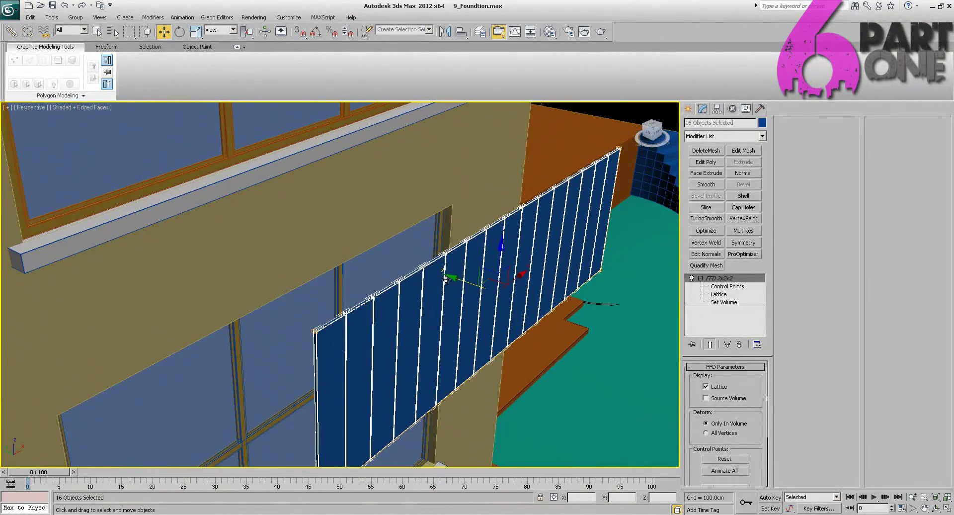
left_click_drag(451, 277, 256, 237)
- Fine-tune the boards' Y position so they sit against the wall under the sill
middle_click_drag(289, 240, 533, 285, "alt")
key("z")
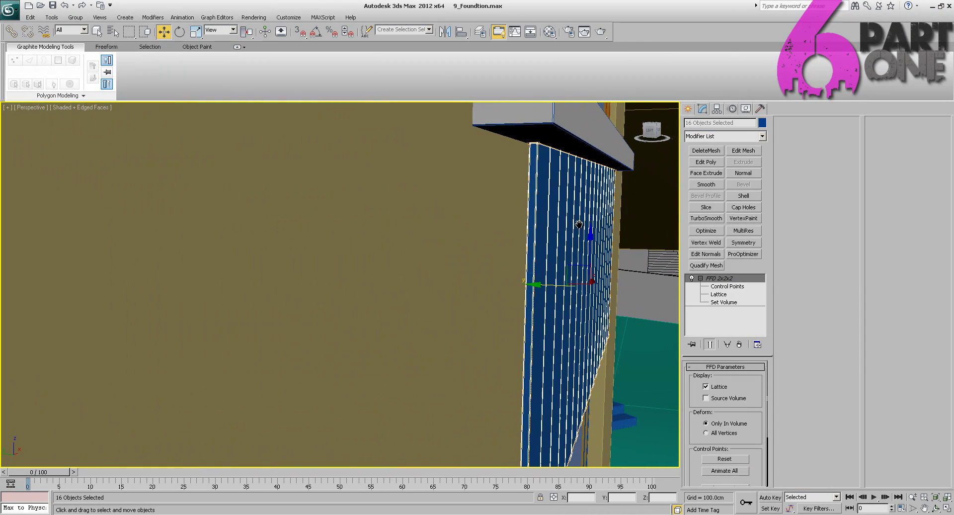
left_click_drag(534, 285, 530, 285)
middle_click_drag(530, 286, 248, 270)
scroll(249, 270, "down", 2)
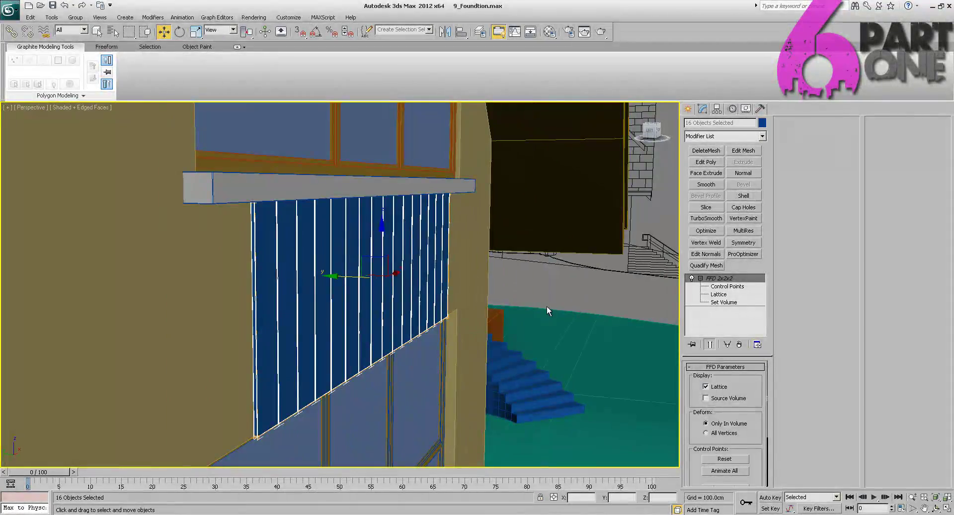
- Inspect the fitted row of boards between the windows from several angles
left_click(546, 305)
scroll(472, 261, "down", 15)
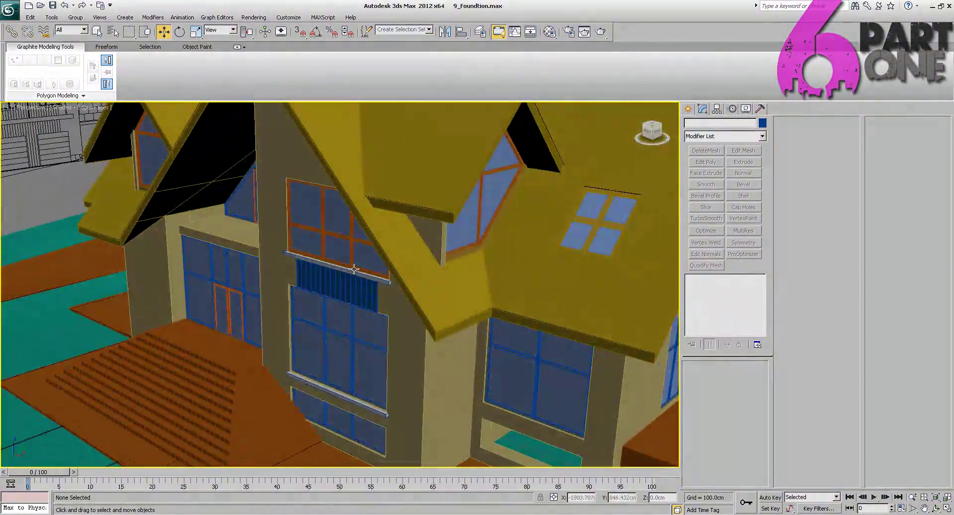
middle_click_drag(354, 269, 431, 256, "alt")
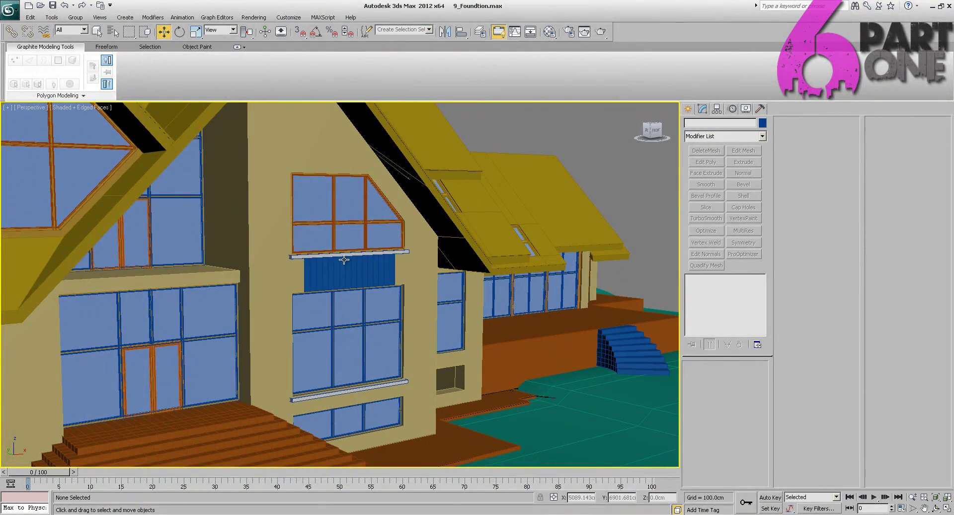
scroll(378, 269, "up", 2)
scroll(383, 269, "up", 2)
left_click(447, 298)
scroll(487, 295, "up", 3)
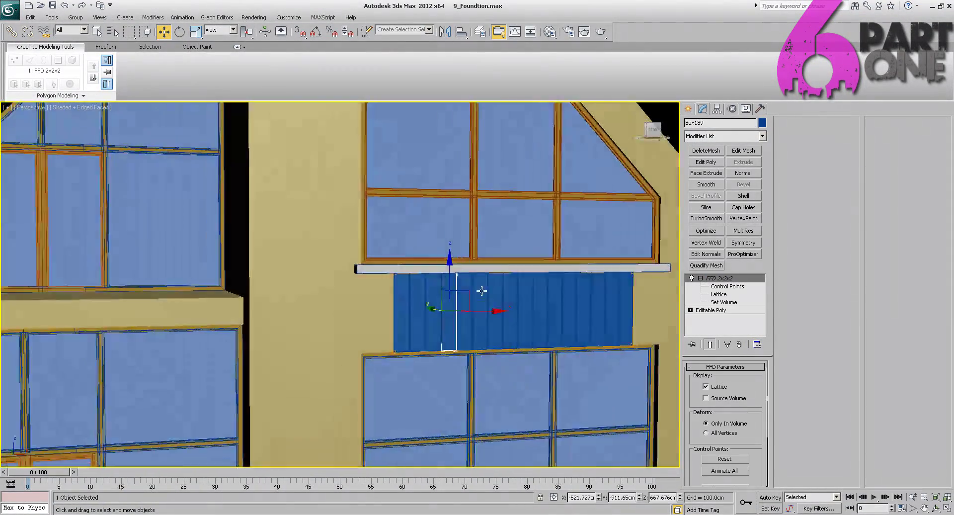
middle_click_drag(493, 299, 320, 272, "alt")
- Restore the selection of the 16 boards and create a new layer named Planks
key("ctrl+z")
key("ctrl+z")
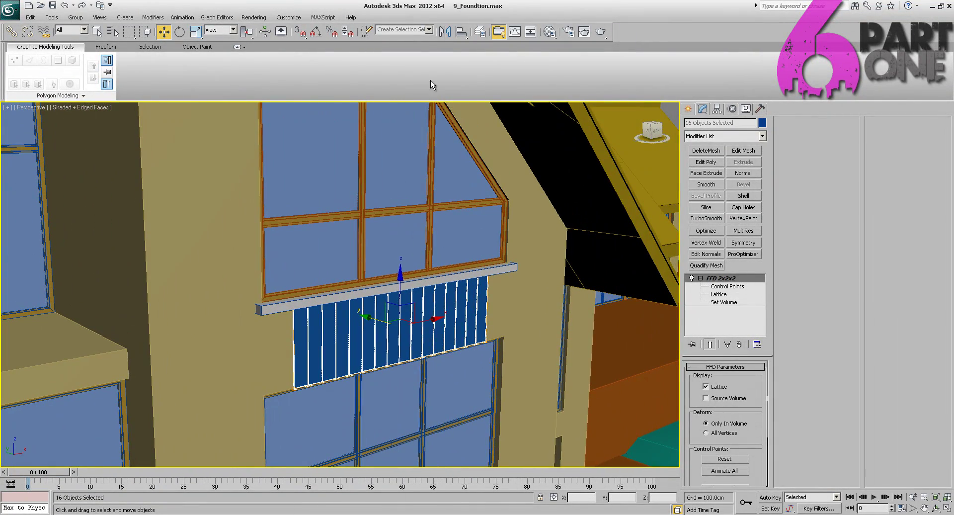
left_click(478, 32)
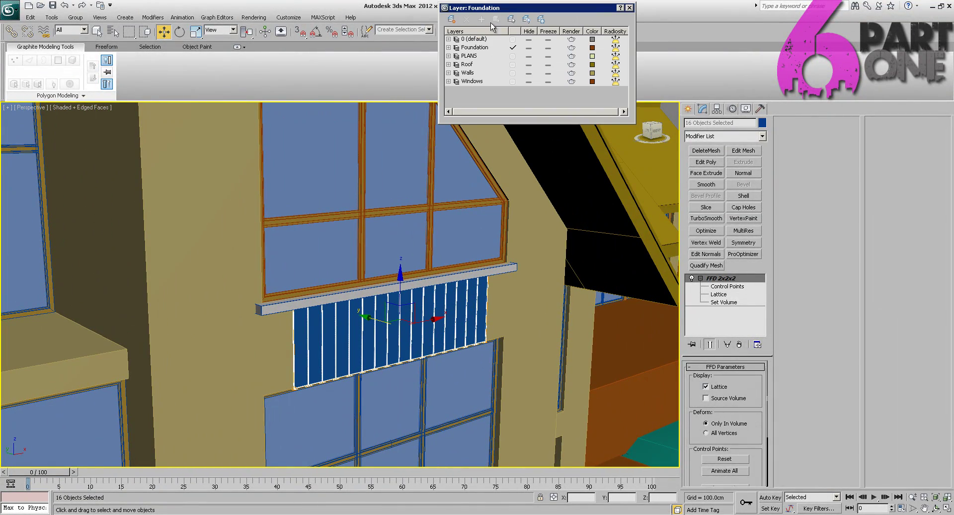
left_click(451, 19)
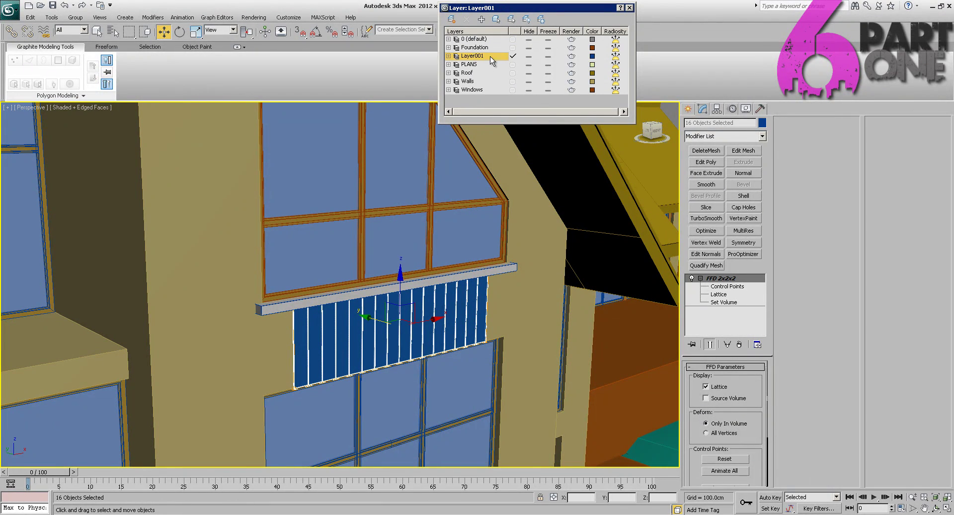
left_click(490, 56)
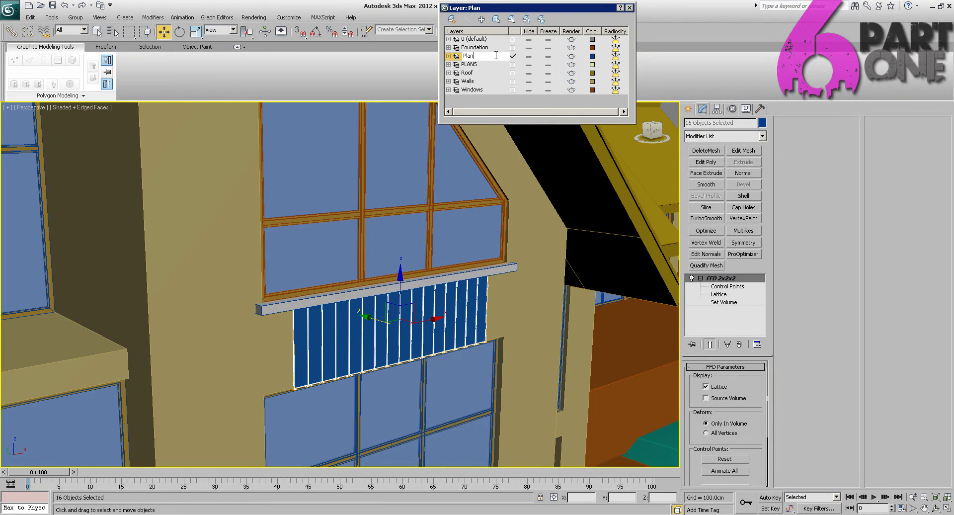
key("Return")
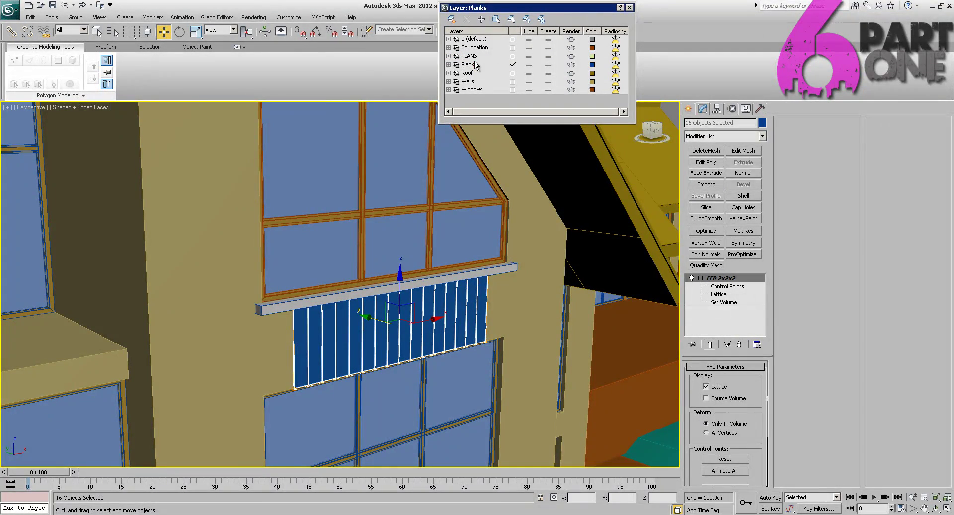
- Add the selected boards to the Planks layer, check it by hiding and unhiding it, and close the layer manager
left_click(483, 64)
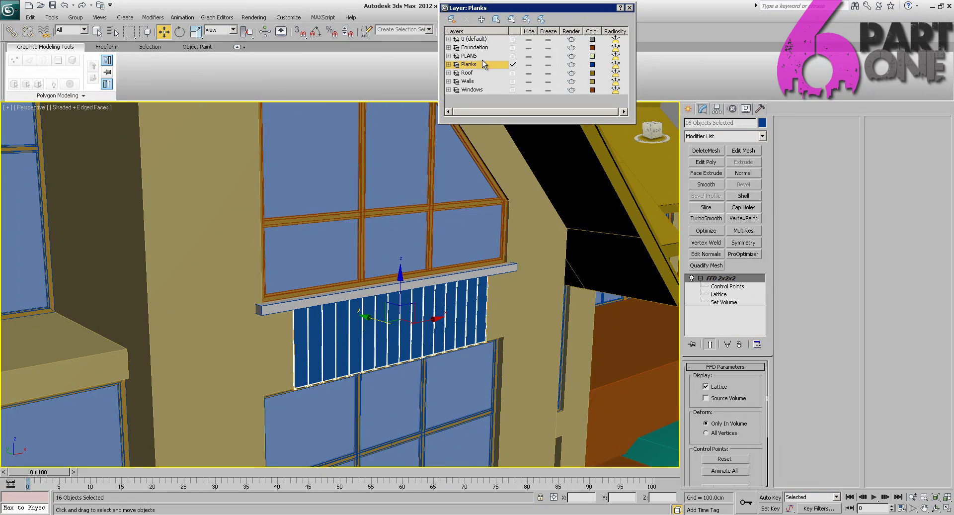
left_click(482, 19)
left_click(528, 65)
left_click(529, 65)
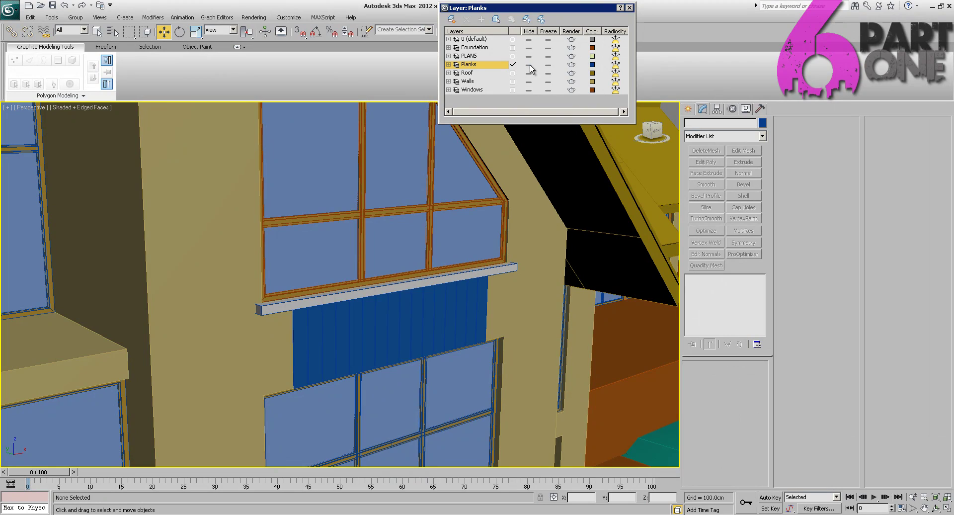
key("z")
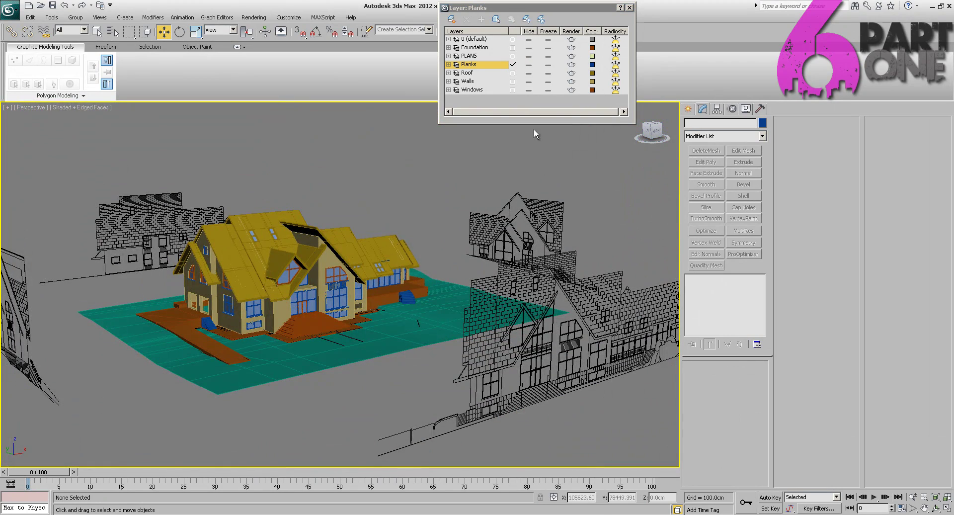
left_click(530, 66)
left_click(529, 66)
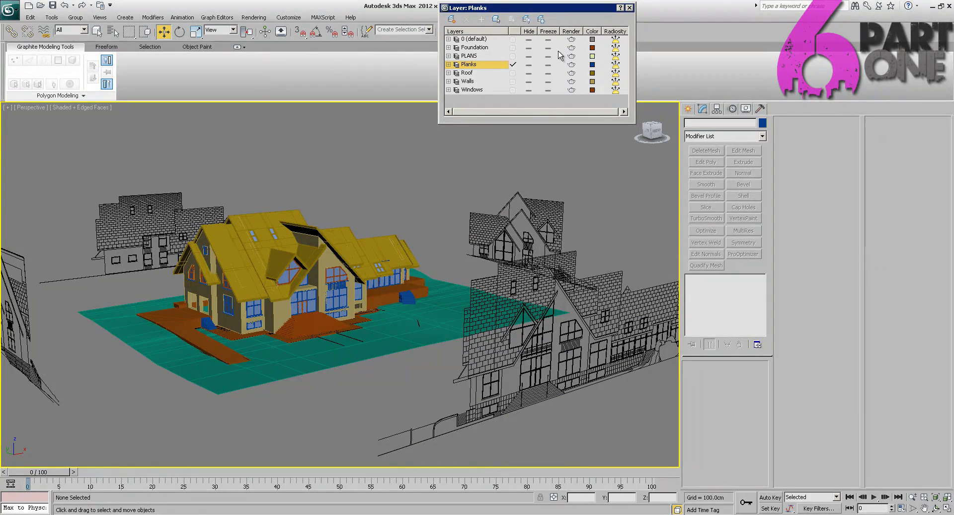
left_click(629, 8)
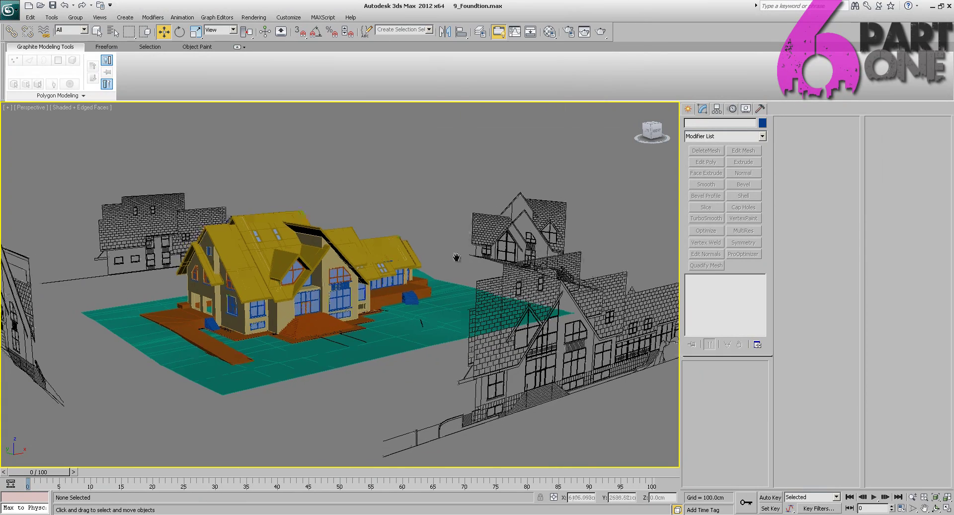
- Examine the planks on the house facade up close and from different angles
scroll(263, 308, "up", 5)
left_click(465, 214)
left_click(465, 213)
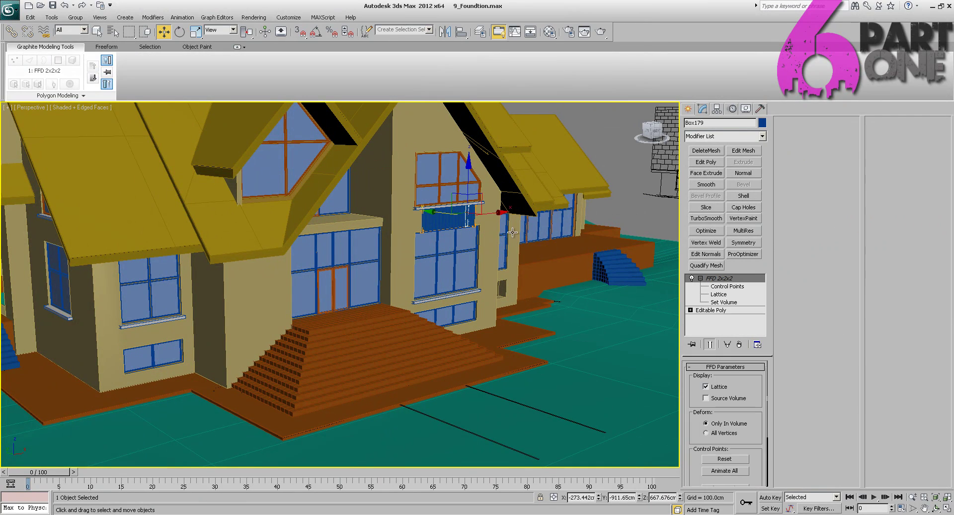
key("z")
scroll(527, 233, "down", 12)
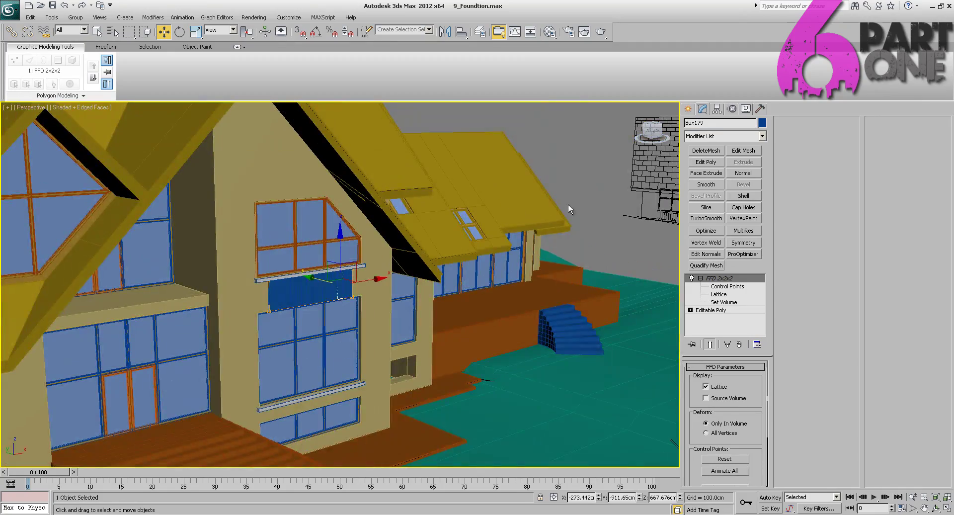
left_click(568, 205)
middle_click_drag(533, 193, 444, 198, "alt")
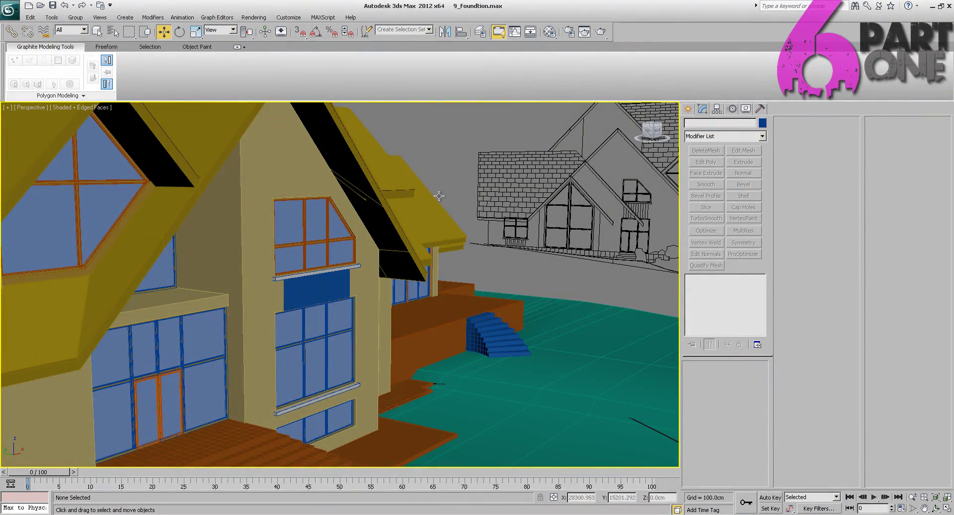
middle_click_drag(457, 286, 409, 274, "alt")
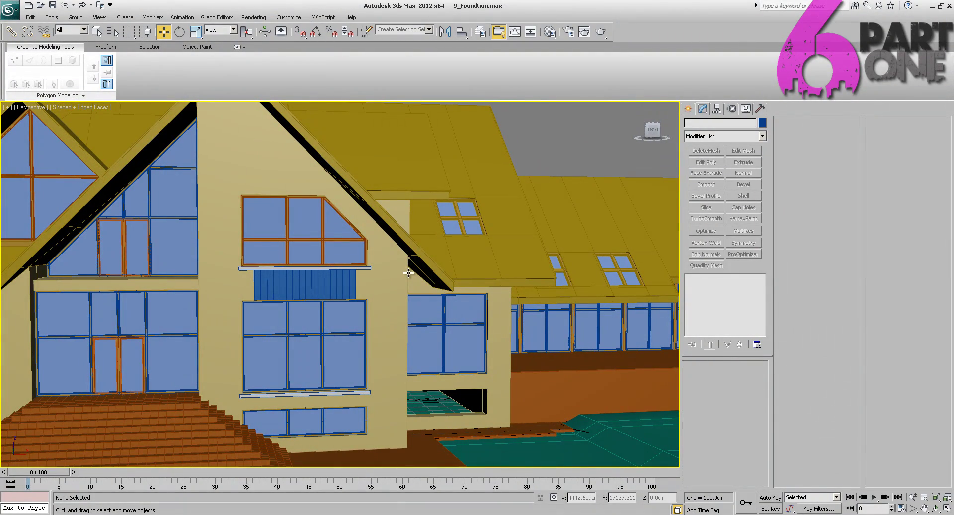
- Switch to the Front view and frame the facade around the planks and entrance
key("v")
left_click(419, 283)
middle_click_drag(394, 240, 468, 317)
scroll(468, 317, "down", 7)
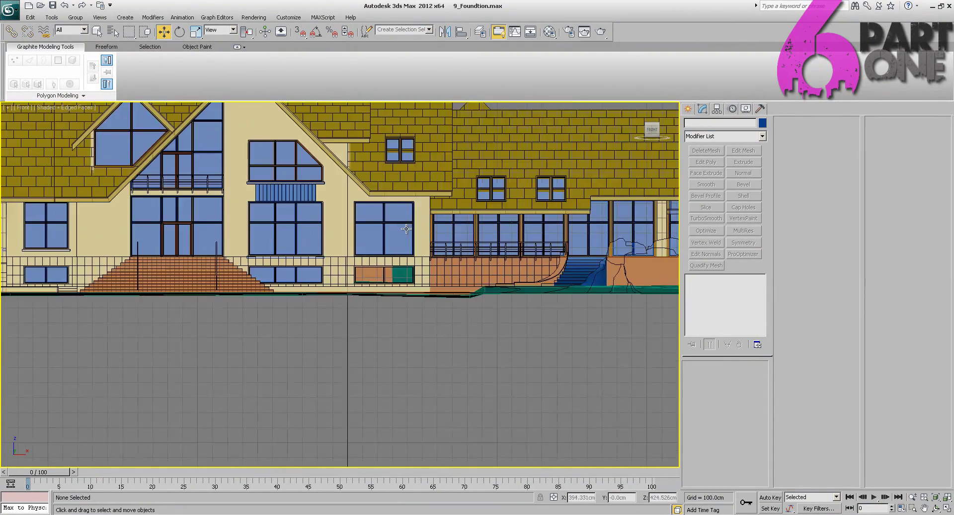
scroll(406, 229, "down", 2)
scroll(406, 229, "up", 6)
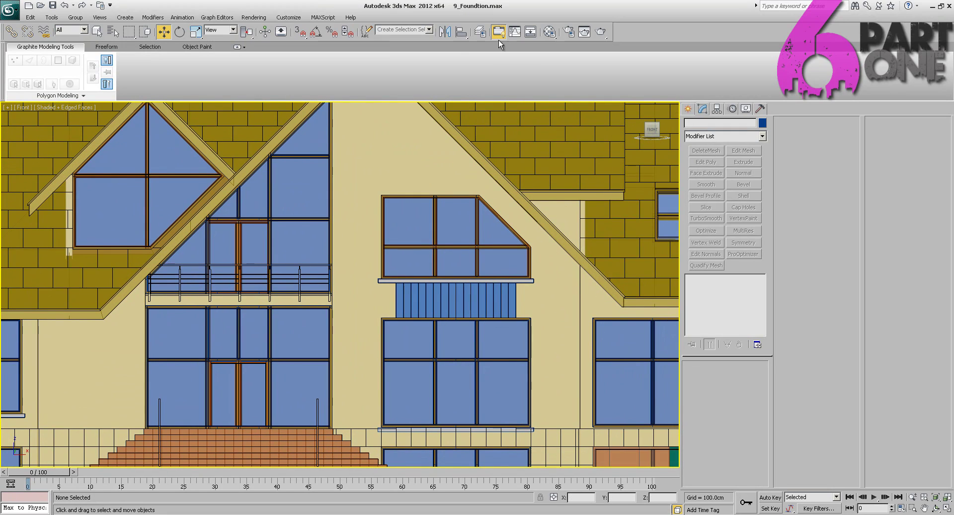
- Open the layer manager, move it clear of the facade, and hide the Foundation, Windows and Roof layers
left_click(480, 32)
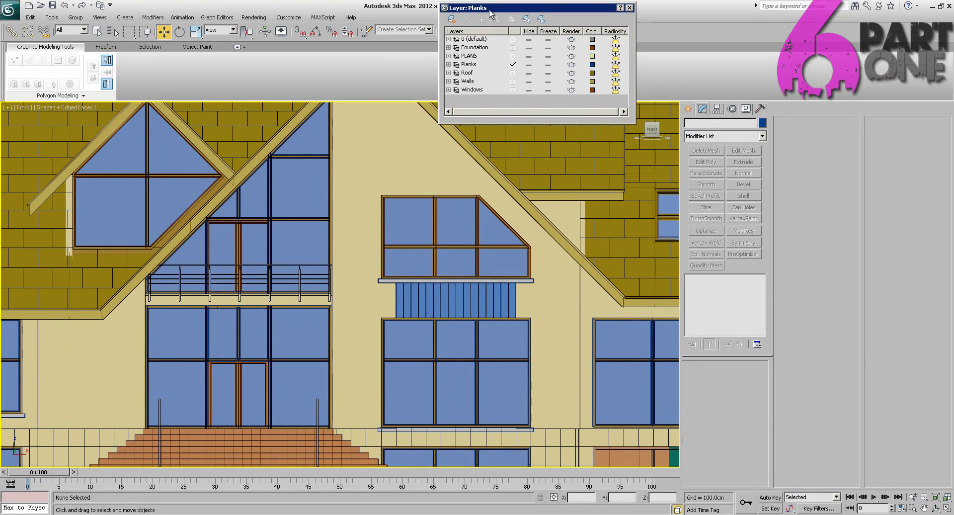
left_click_drag(489, 9, 695, 52)
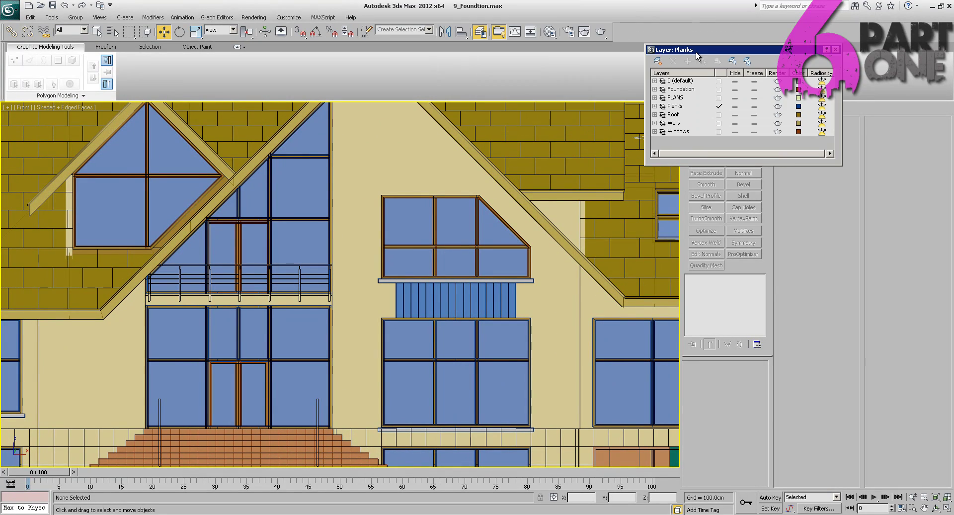
left_click(734, 90)
left_click(734, 90)
left_click(734, 90)
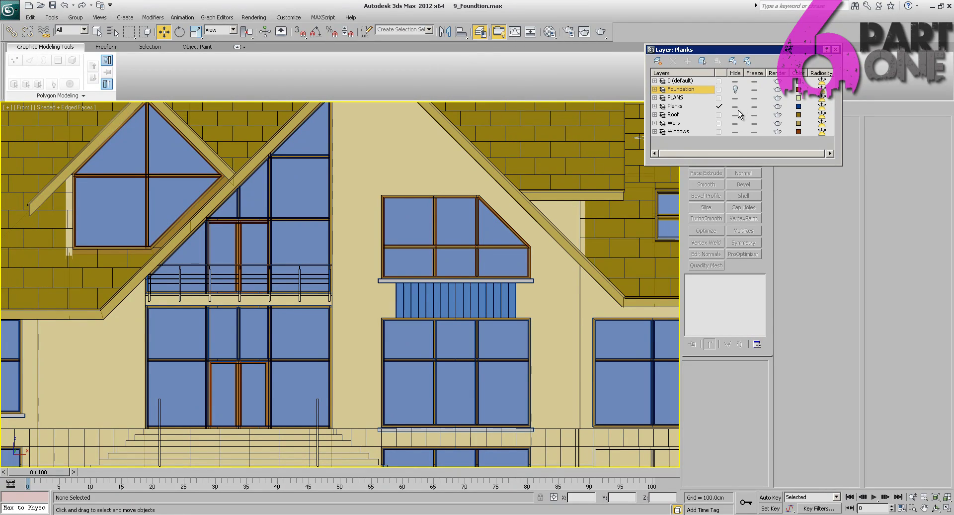
left_click(736, 123)
left_click(735, 123)
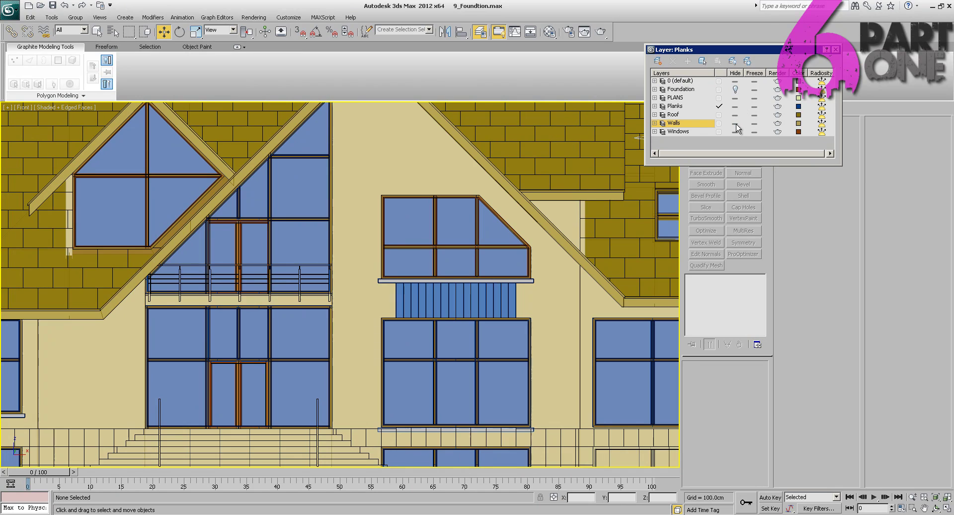
left_click(735, 131)
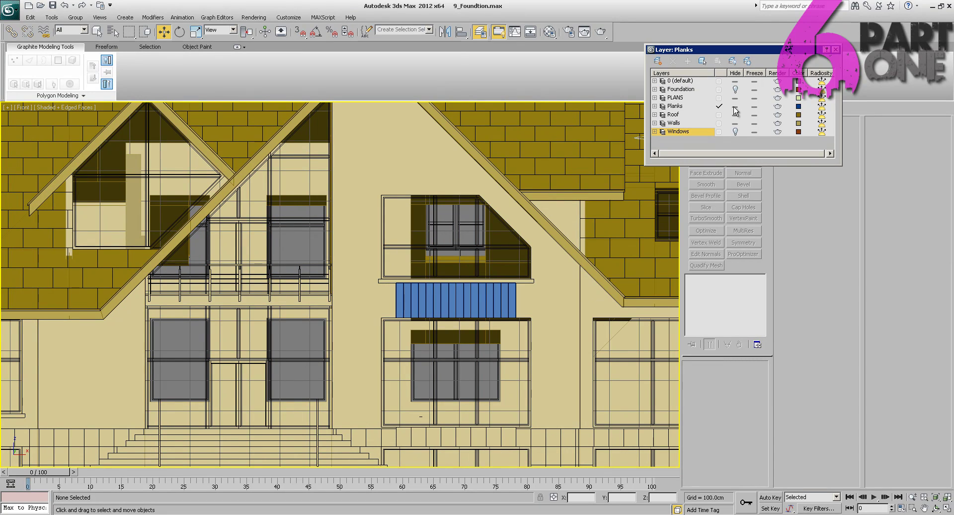
left_click(735, 114)
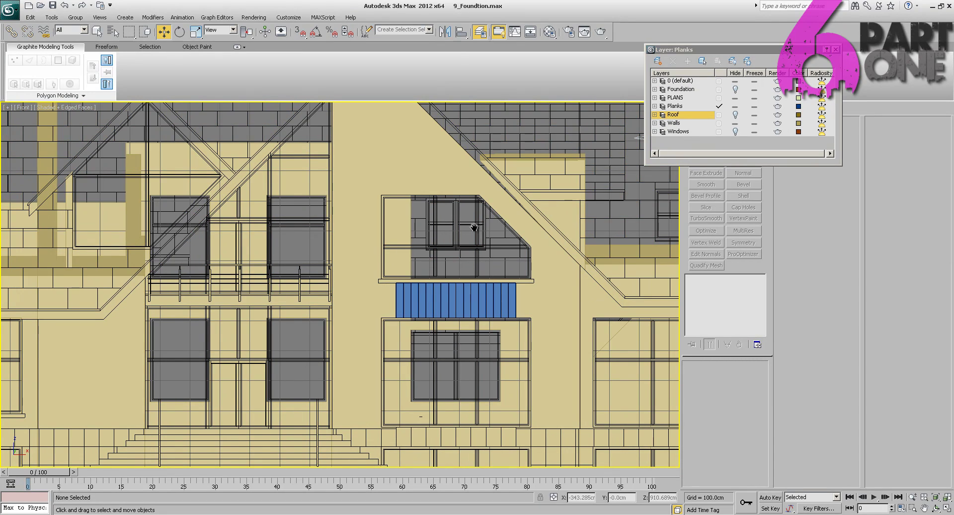
- Hide the Walls layer as well, keeping the PLANS and Planks layers displayed
mouse_move(469, 219)
middle_mouse_down()
mouse_move(266, 336)
mouse_move(462, 175)
middle_mouse_up()
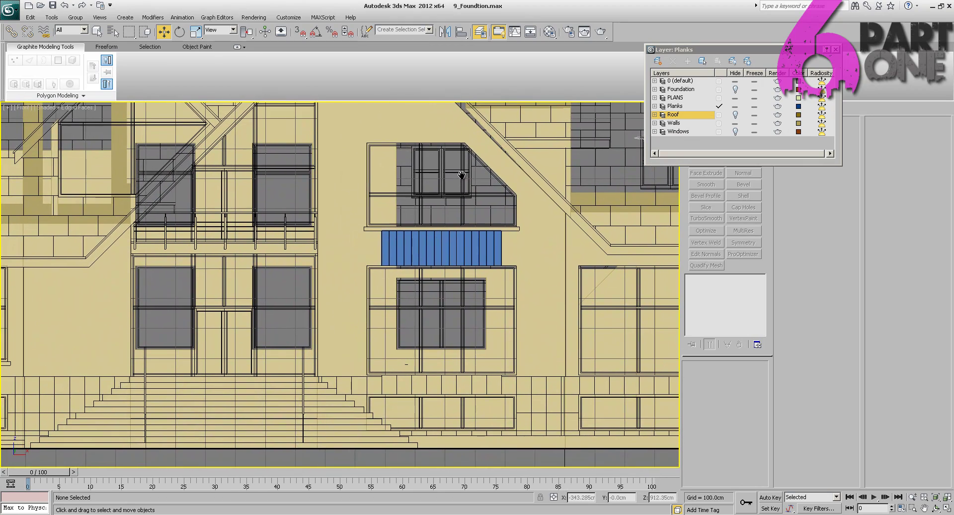
mouse_move(308, 228)
middle_mouse_down()
mouse_move(483, 179)
mouse_move(322, 271)
middle_mouse_up()
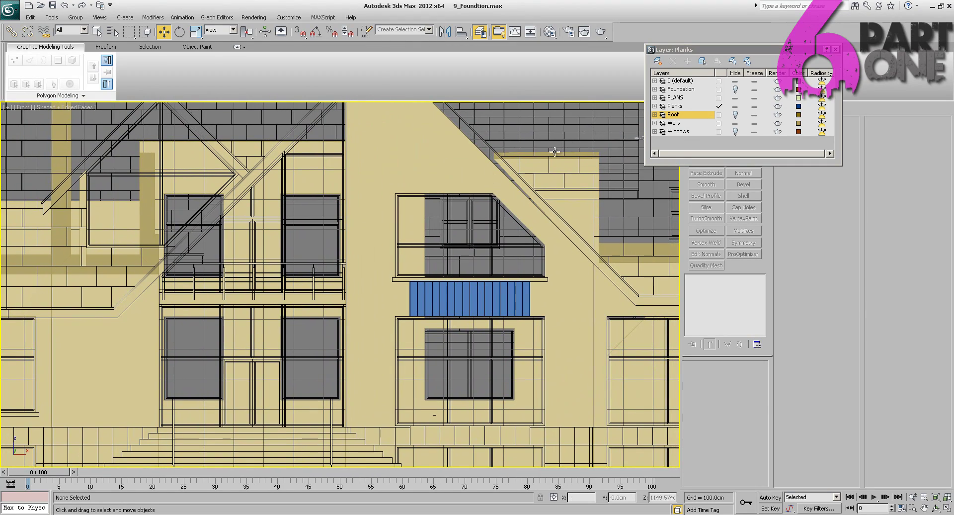
left_click(690, 106)
middle_click_drag(450, 237, 359, 236)
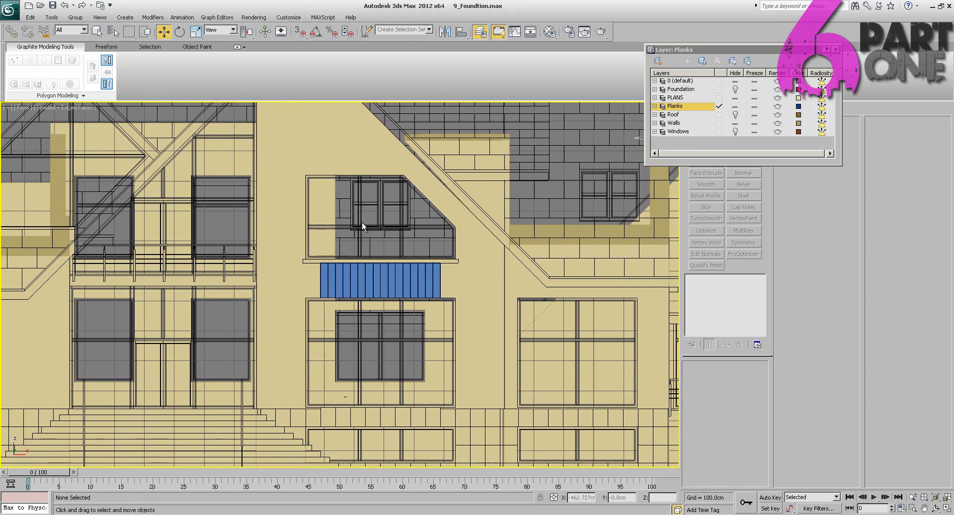
middle_click_drag(446, 218, 436, 224)
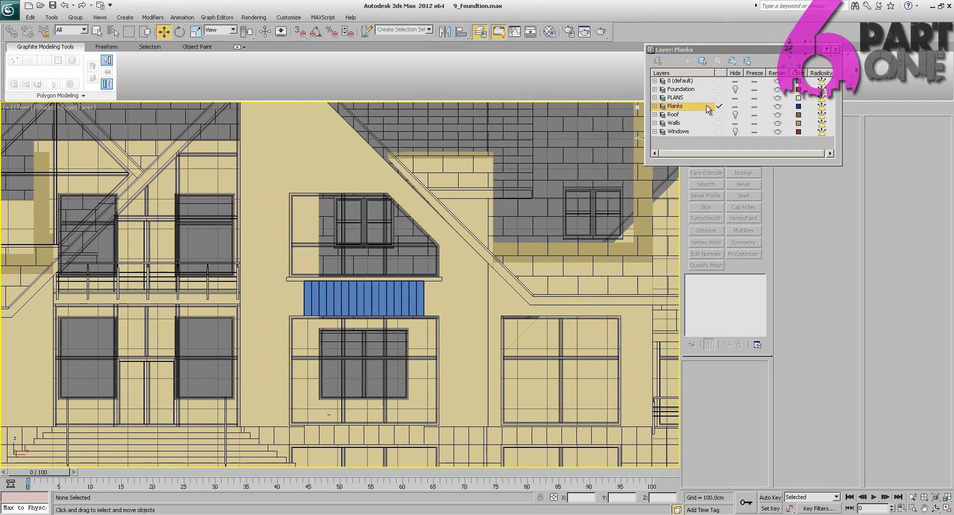
left_click(735, 123)
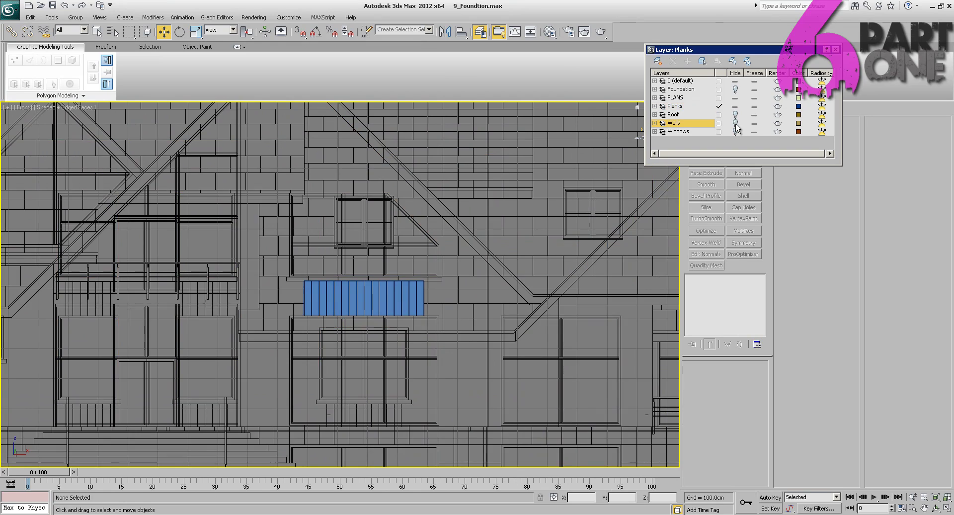
scroll(496, 212, "up", 5)
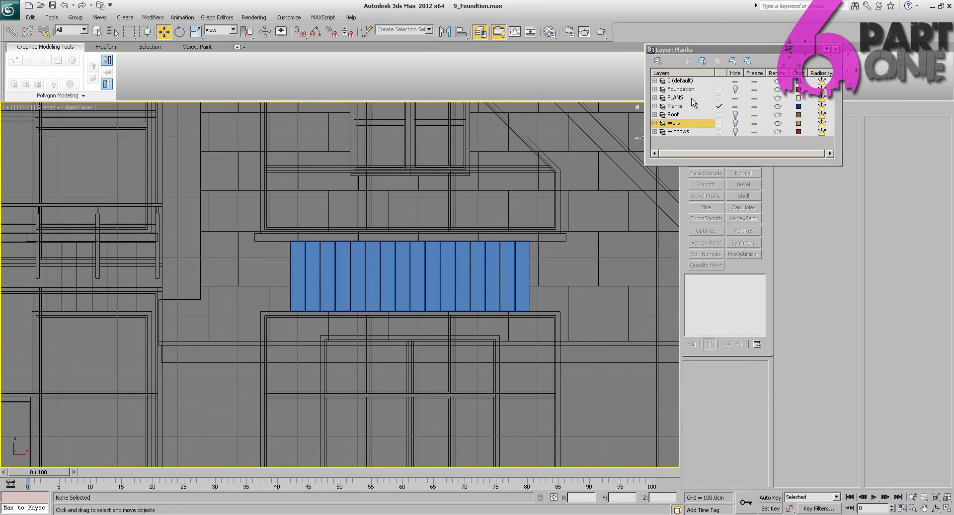
left_click(735, 131)
left_click(735, 90)
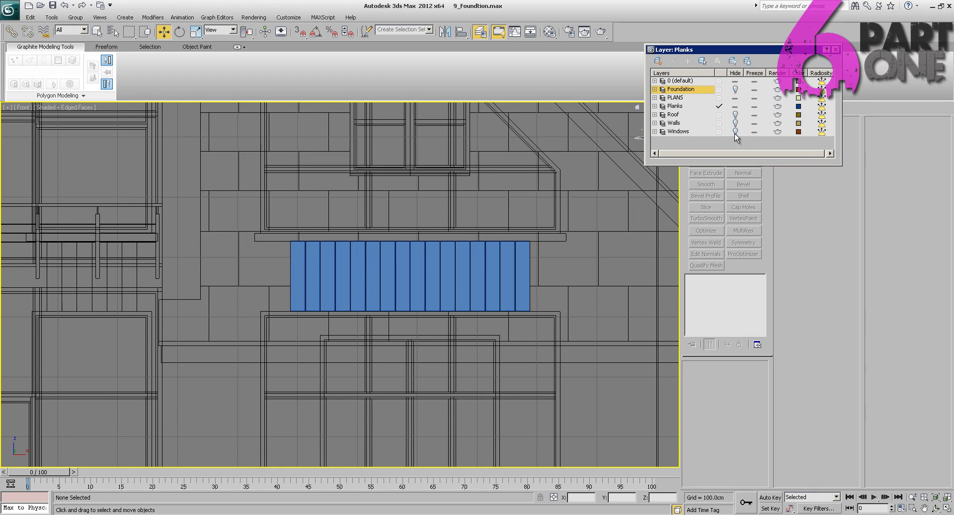
- Hide the PLANS layer, select all 16 planks, and convert them to editable geometry to collapse their FFD modifier
left_click(735, 99)
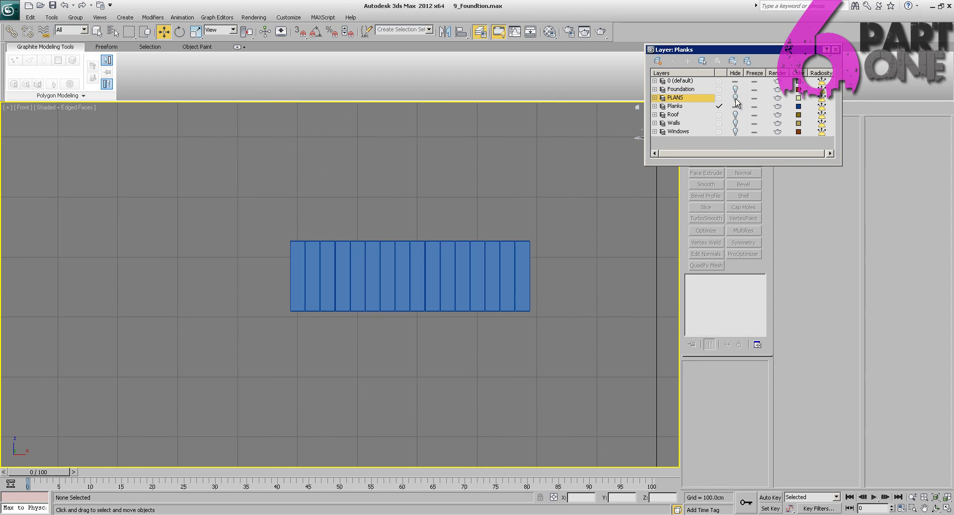
left_click_drag(543, 264, 242, 296)
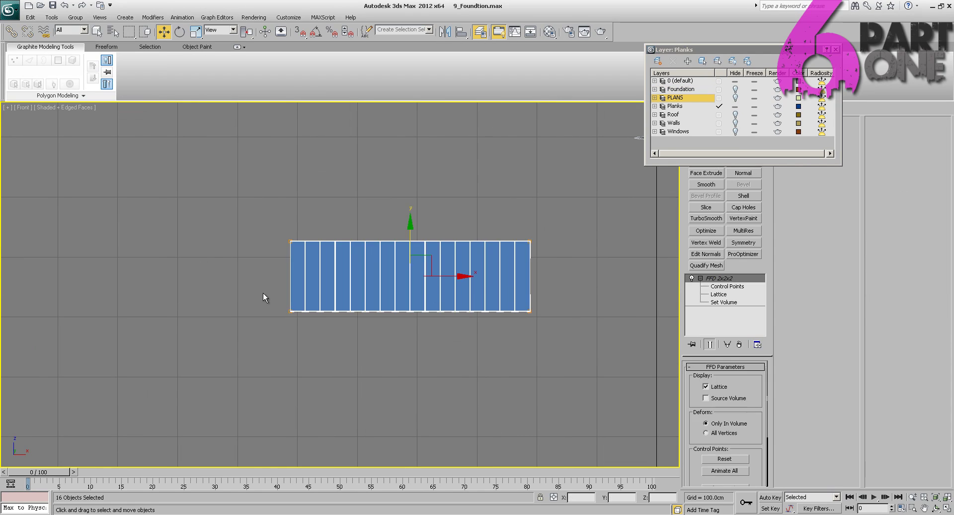
mouse_move(424, 283)
middle_mouse_down()
mouse_move(385, 283)
mouse_move(425, 289)
middle_mouse_up()
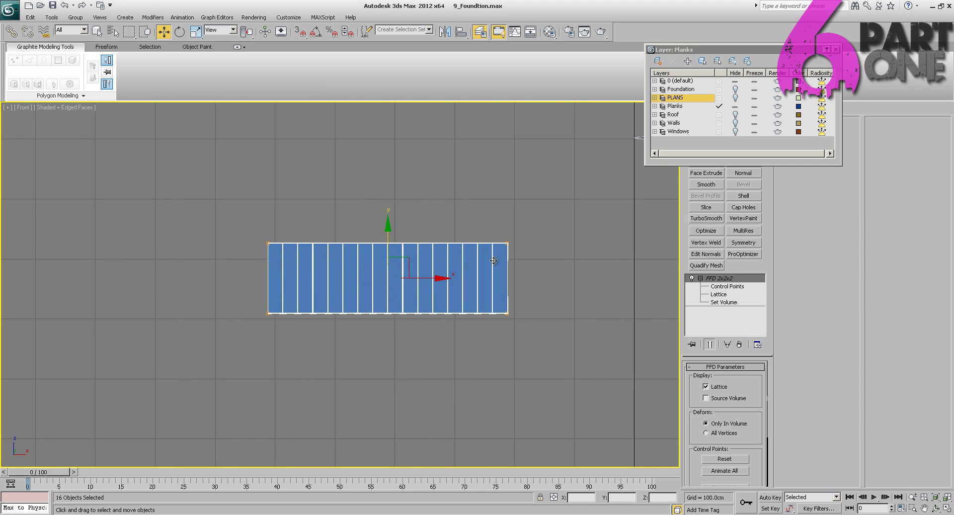
right_click(547, 213)
mouse_move(578, 300)
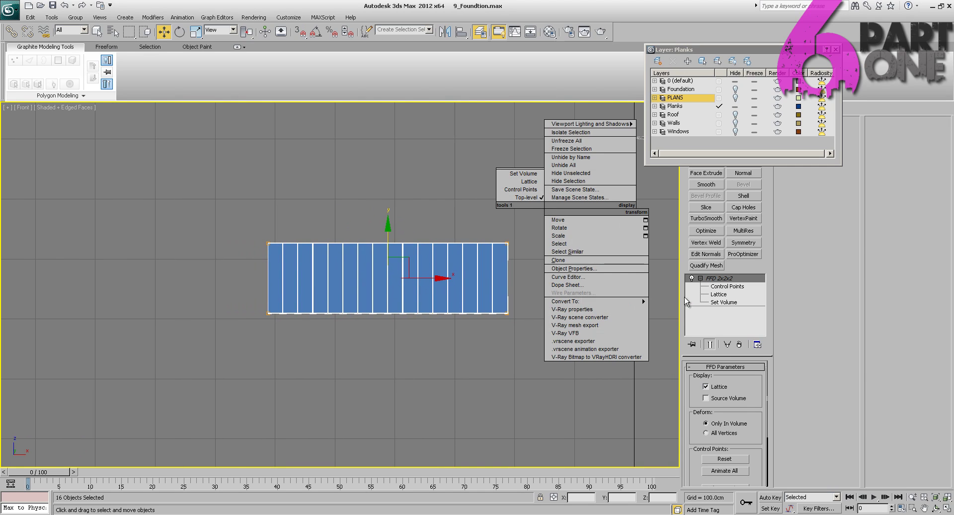
left_click(672, 309)
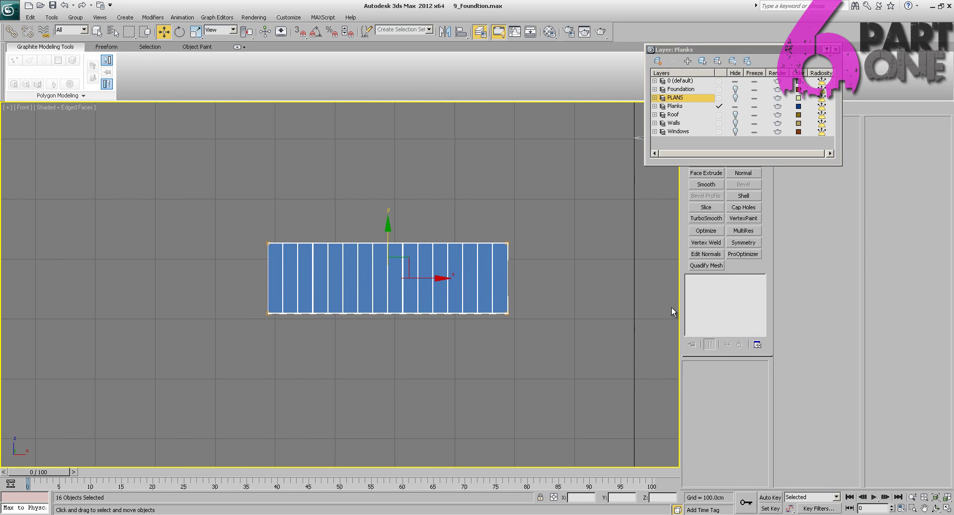
- Show the PLANS layer and make one independent copy of the 16 planks straight down, at the base of the ground-floor window
left_click(735, 97)
middle_click_drag(553, 233, 559, 134)
scroll(559, 134, "down", 3)
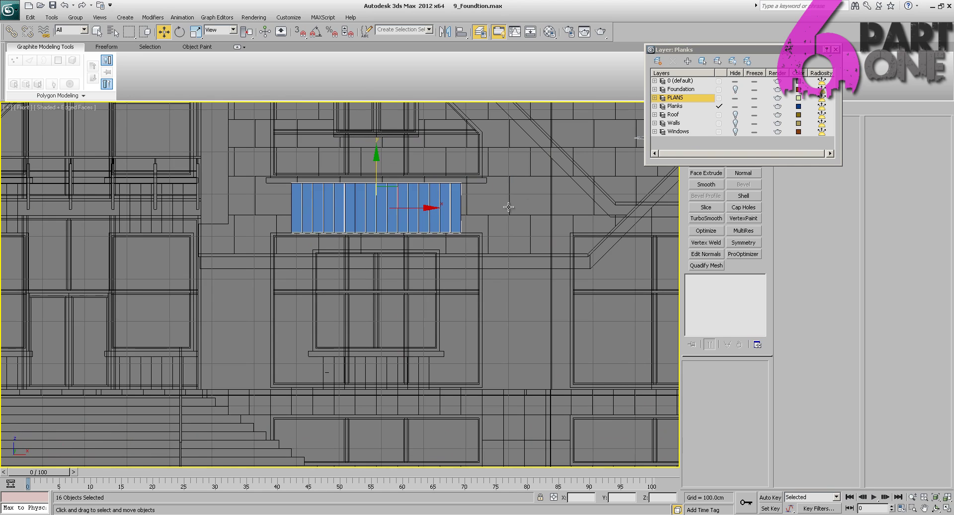
middle_click_drag(506, 206, 517, 192)
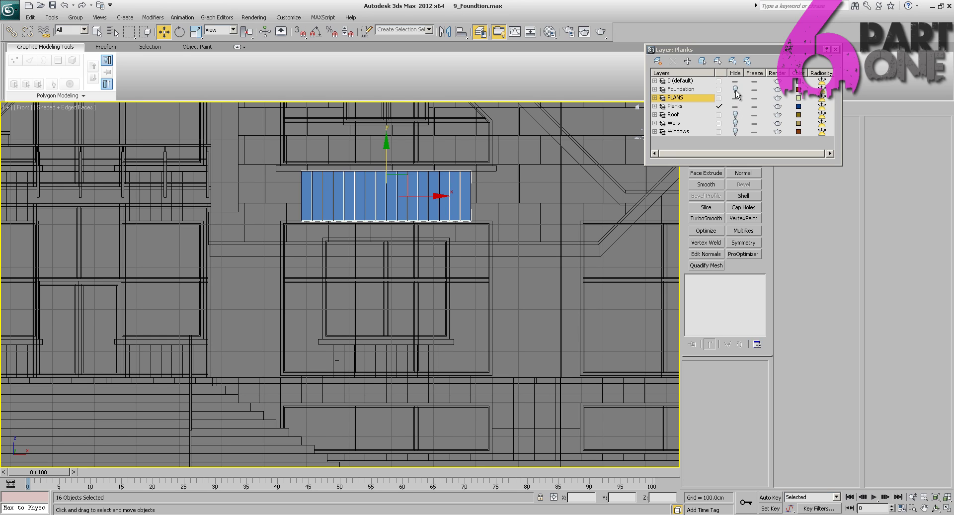
middle_click_drag(576, 261, 559, 190)
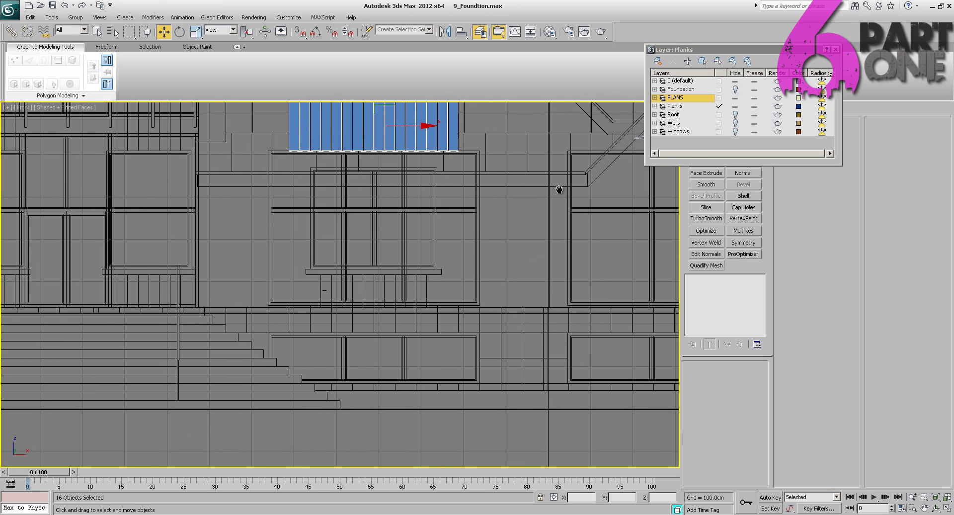
scroll(547, 220, "up", 4)
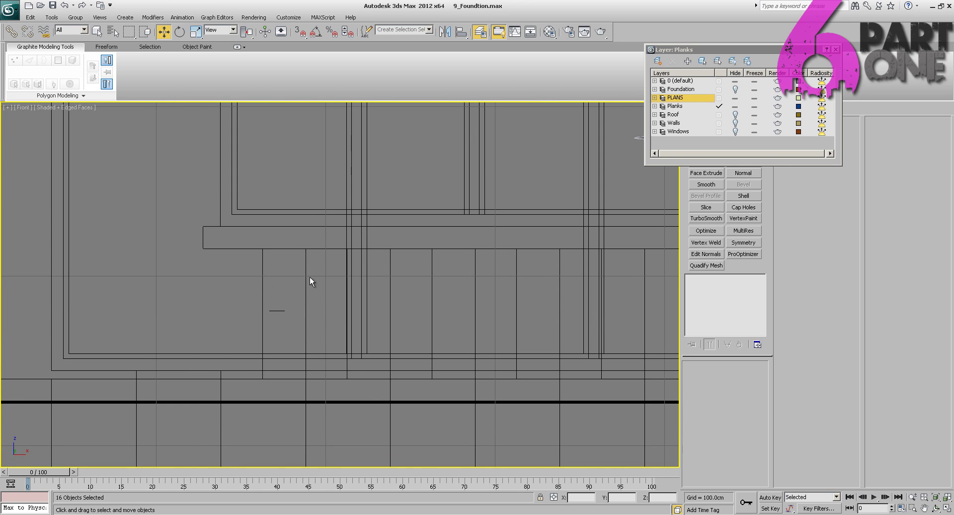
scroll(627, 271, "down", 3)
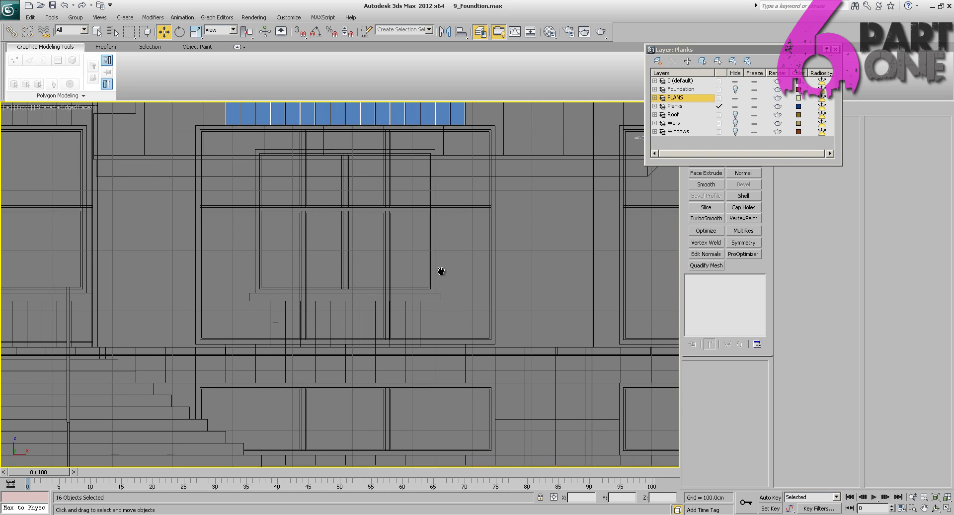
middle_click_drag(441, 270, 506, 368)
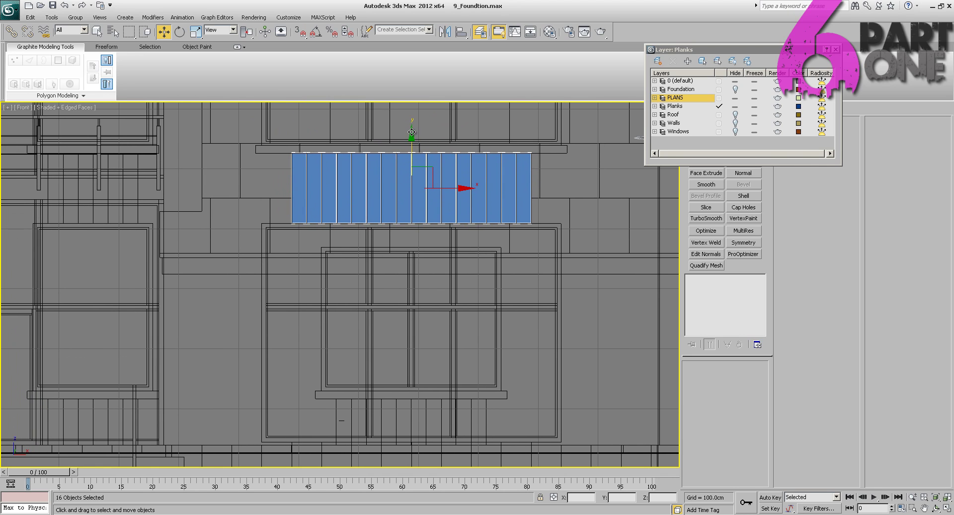
left_click_drag(412, 132, 430, 351, "shift")
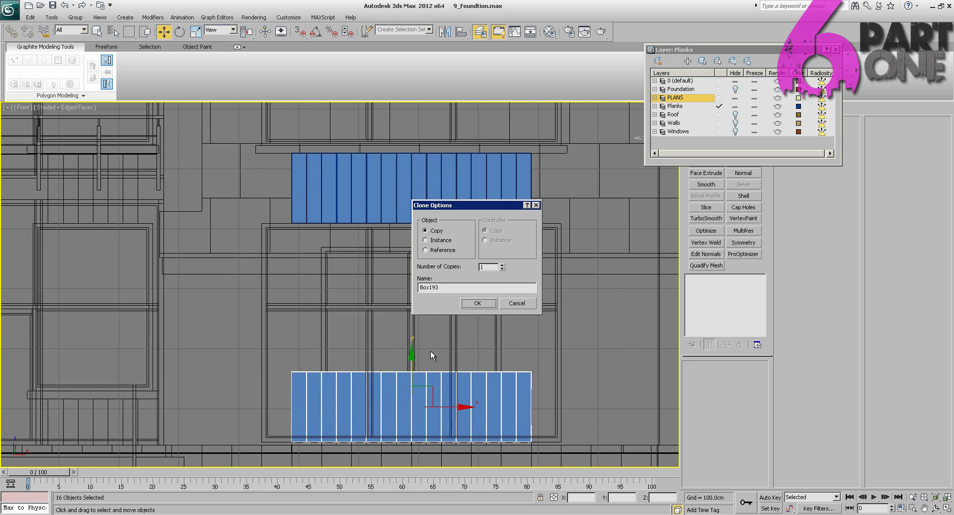
left_click(477, 304)
- Display the viewport in wireframe and close the layer manager
key("F3")
scroll(489, 249, "up", 3)
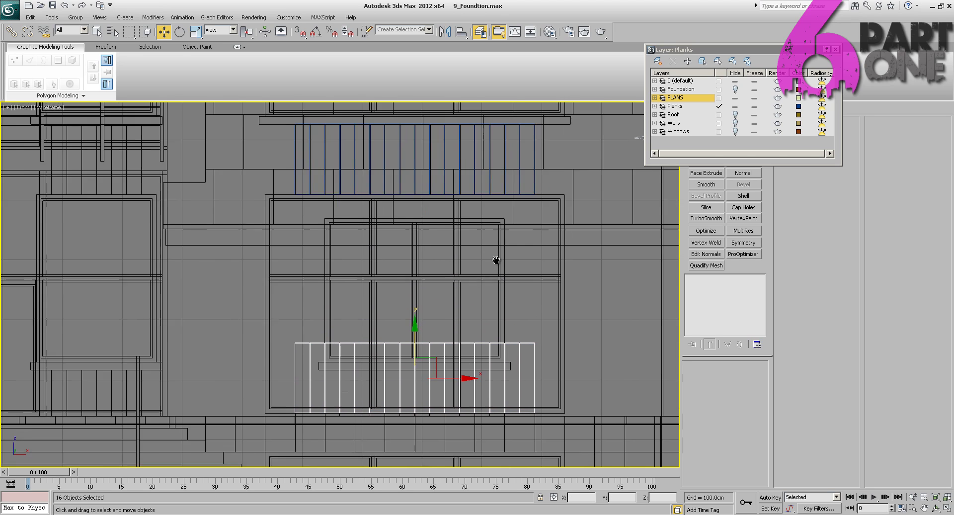
scroll(491, 239, "up", 3)
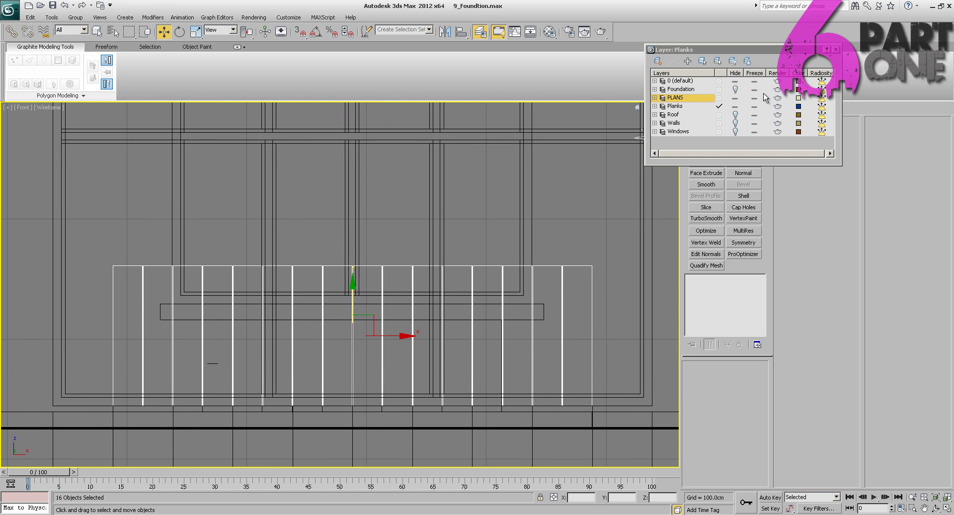
left_click_drag(806, 54, 818, 27)
left_click(848, 24)
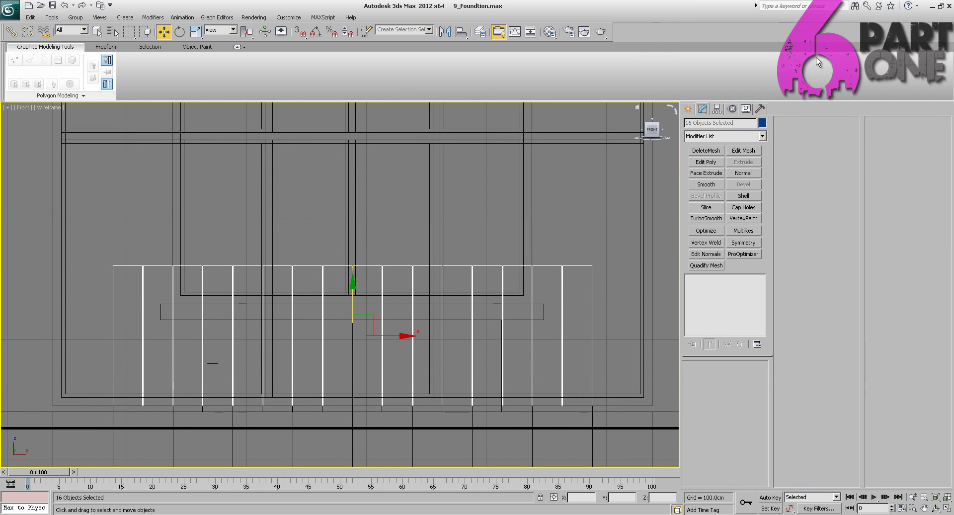
- Add an Edit Poly modifier to the 16 copied planks and enter its Vertex level
left_click(762, 136)
left_click(761, 136)
left_click(720, 161)
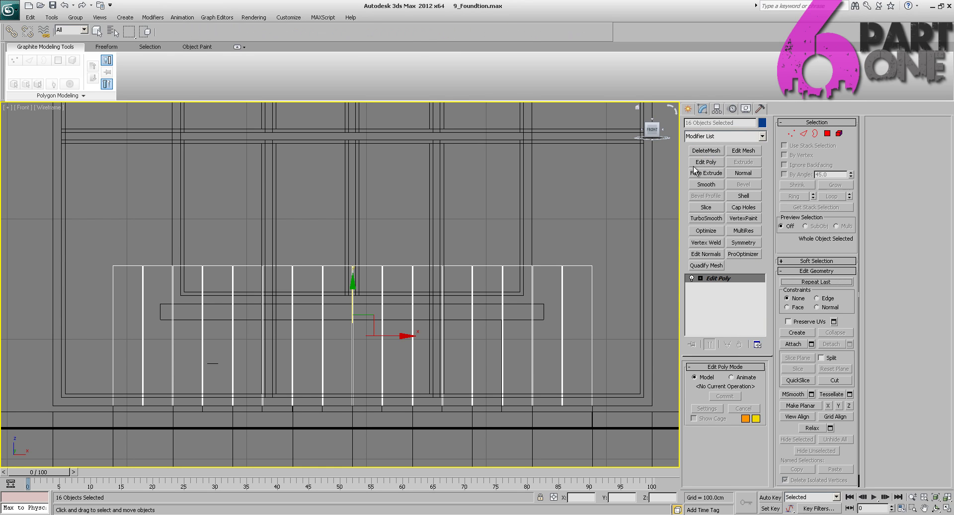
left_click(701, 278)
left_click(723, 289)
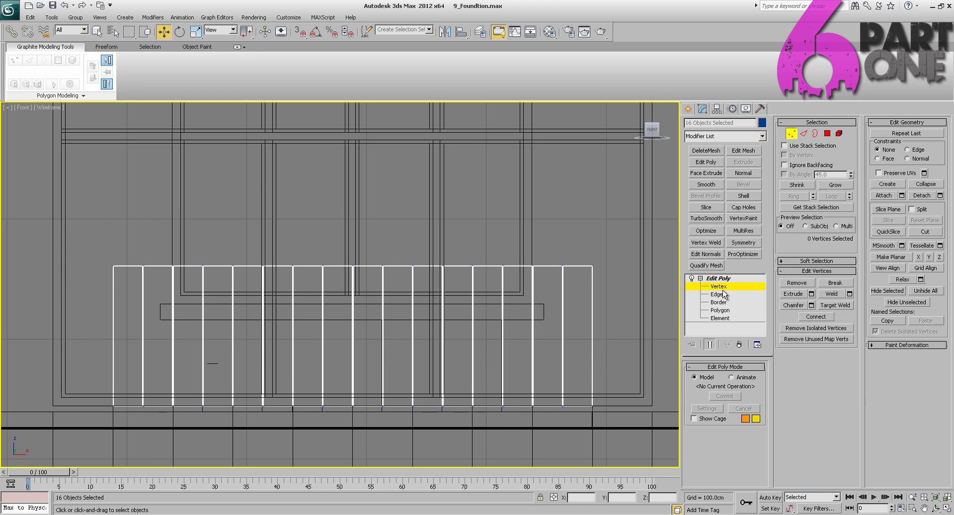
- Select the copied planks' top vertices and lower them about 44.85 cm to the underside of the drawn window sill
left_click_drag(633, 303, 633, 303)
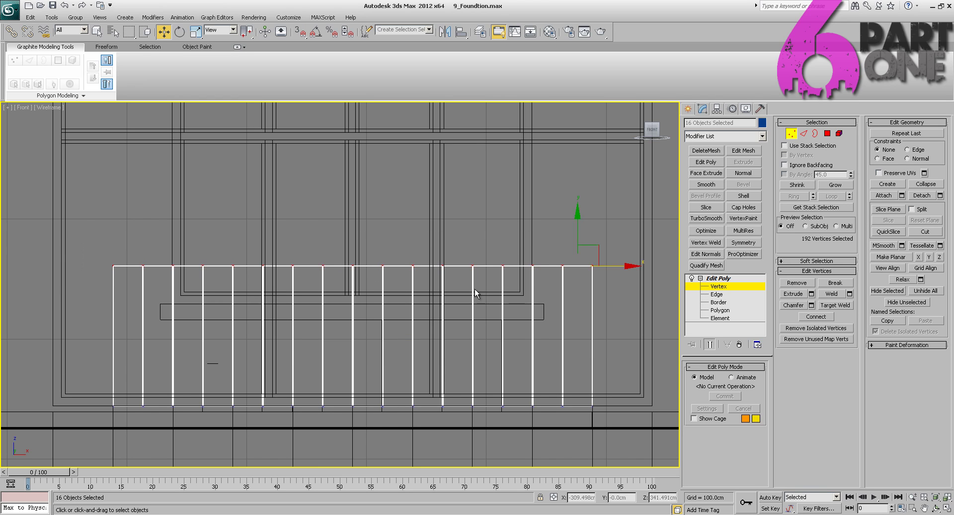
middle_click_drag(477, 290, 473, 244)
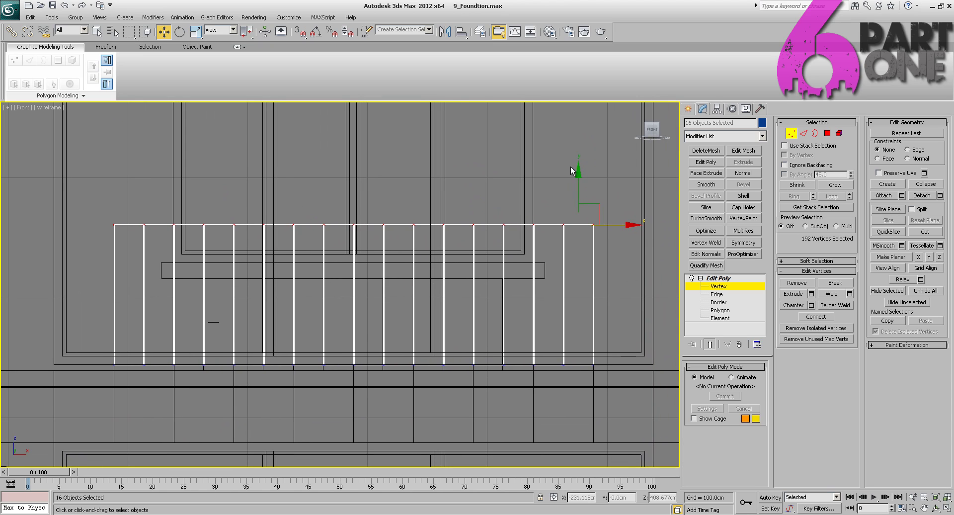
left_click_drag(581, 171, 587, 225)
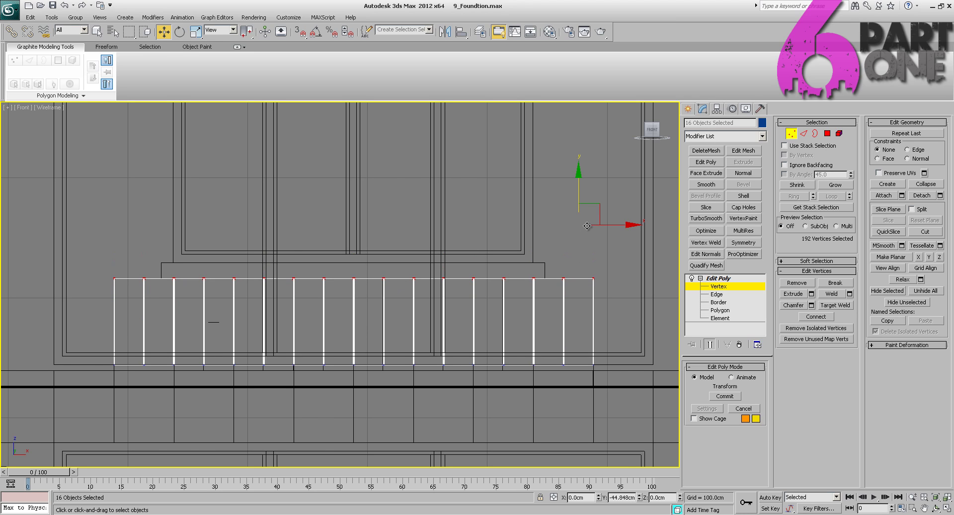
middle_click_drag(502, 306, 474, 223)
scroll(472, 227, "up", 7)
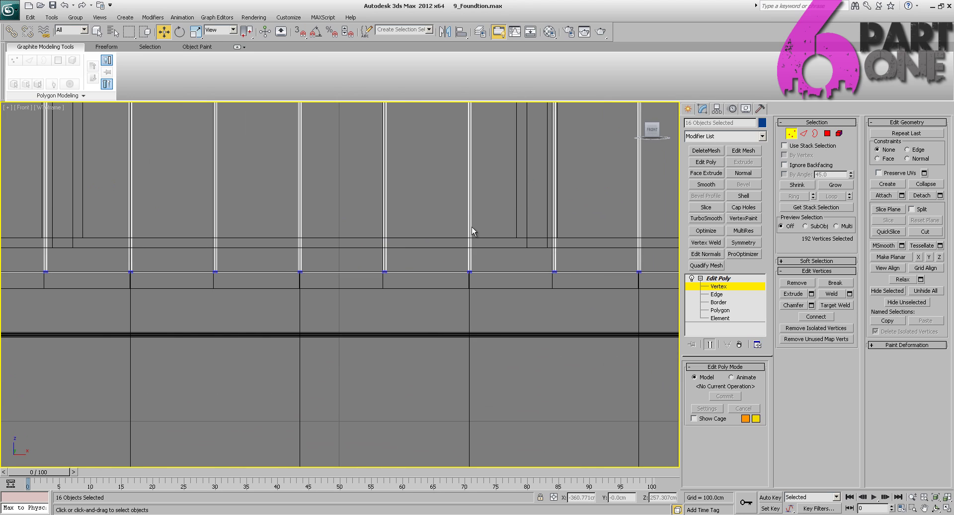
scroll(468, 226, "down", 7)
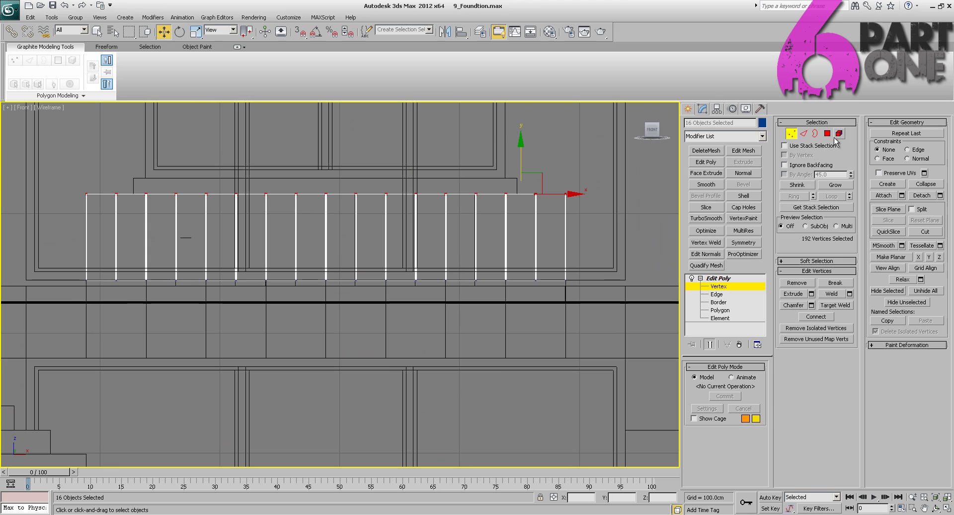
- Delete the three outermost planks at each end of the copied lower row at Element level, then leave sub-object editing
left_click(839, 134)
left_click(495, 236)
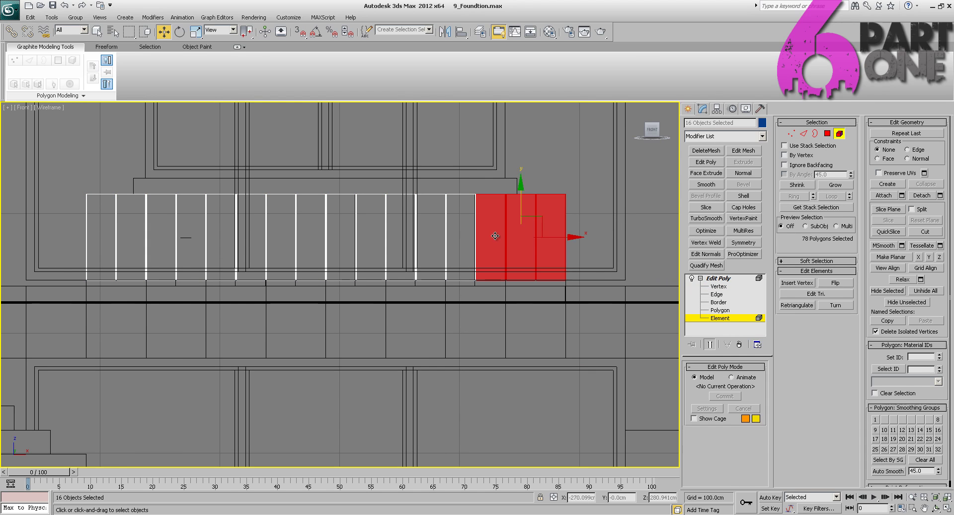
key("Delete")
middle_click_drag(155, 250, 234, 263)
left_click_drag(241, 250, 244, 251)
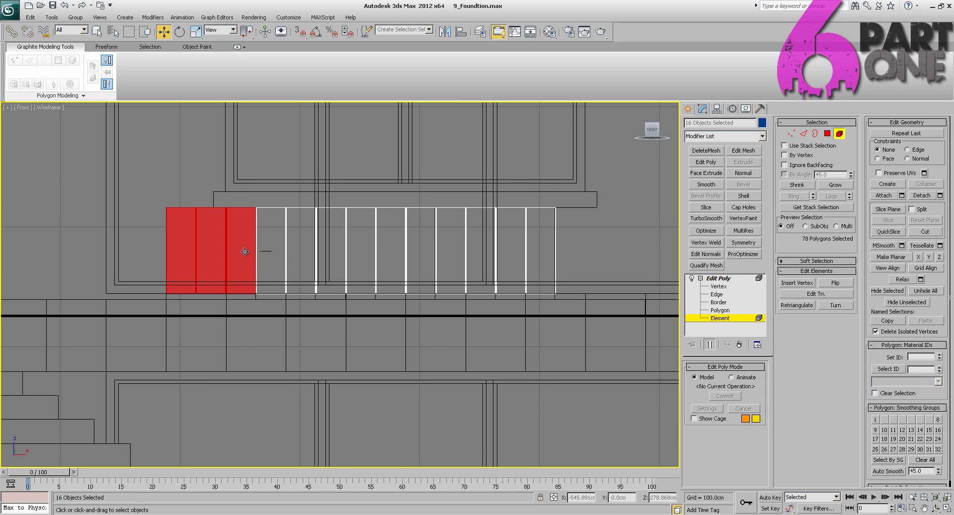
key("Delete")
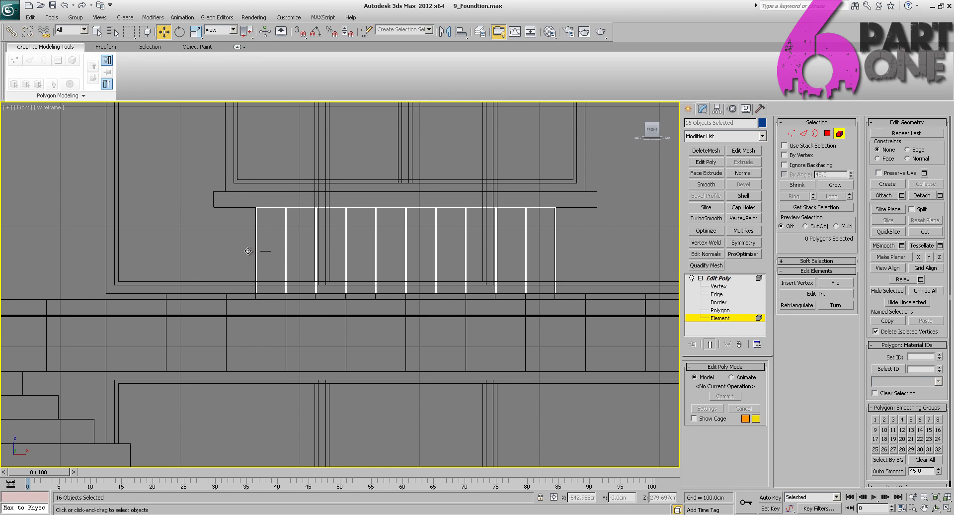
left_click(833, 132)
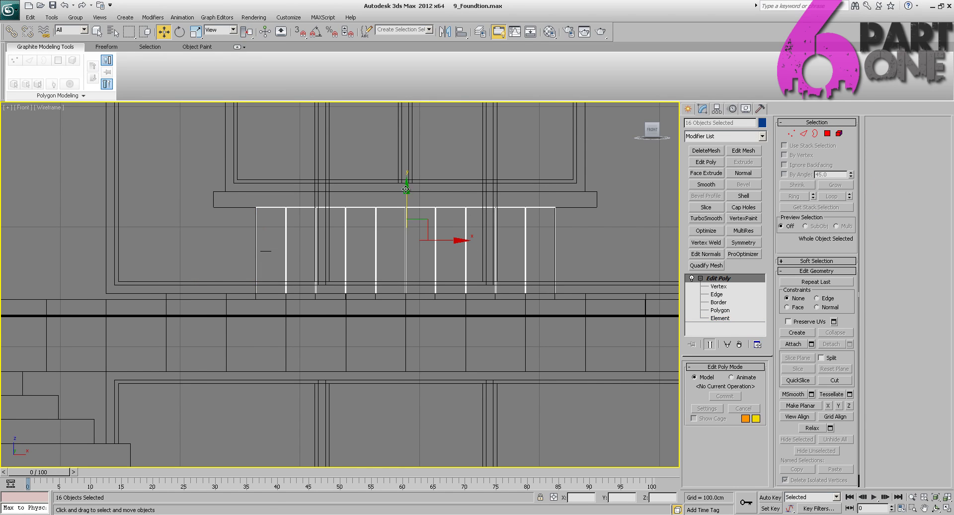
- Lower the remaining copied planks by about 0.455 cm beneath the ground-floor window sill
mouse_move(406, 189)
left_mouse_down()
mouse_move(406, 205)
mouse_move(411, 189)
left_mouse_up()
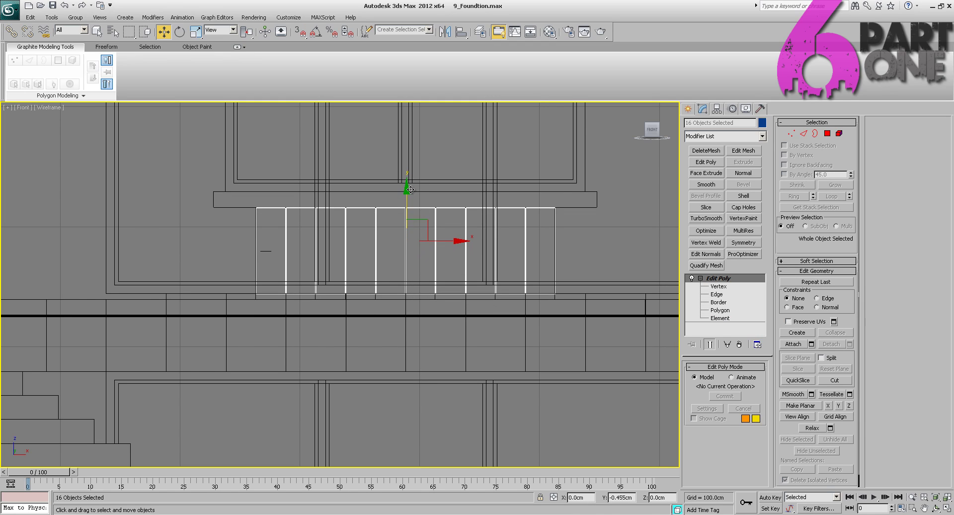
scroll(272, 205, "down", 5)
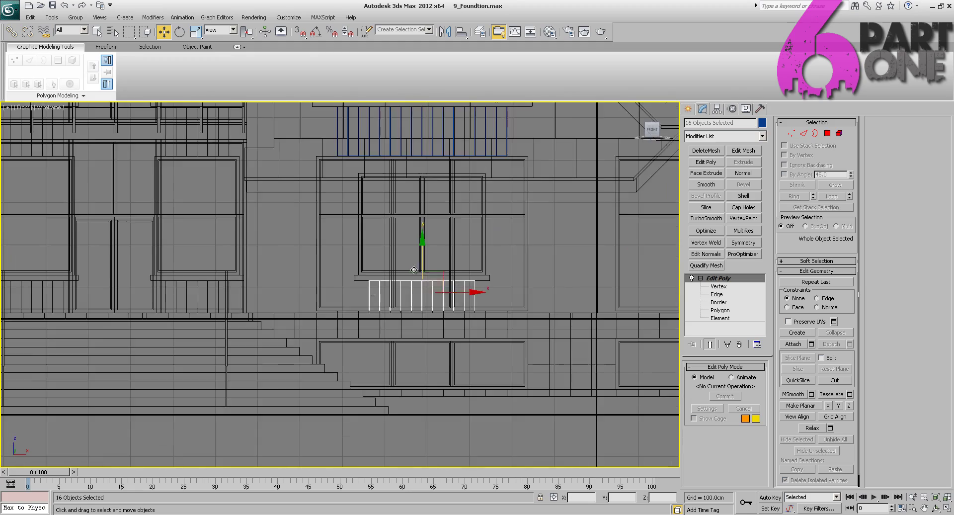
scroll(303, 243, "up", 6)
middle_click_drag(390, 230, 165, 319)
scroll(351, 252, "down", 3)
middle_click_drag(351, 252, 239, 338)
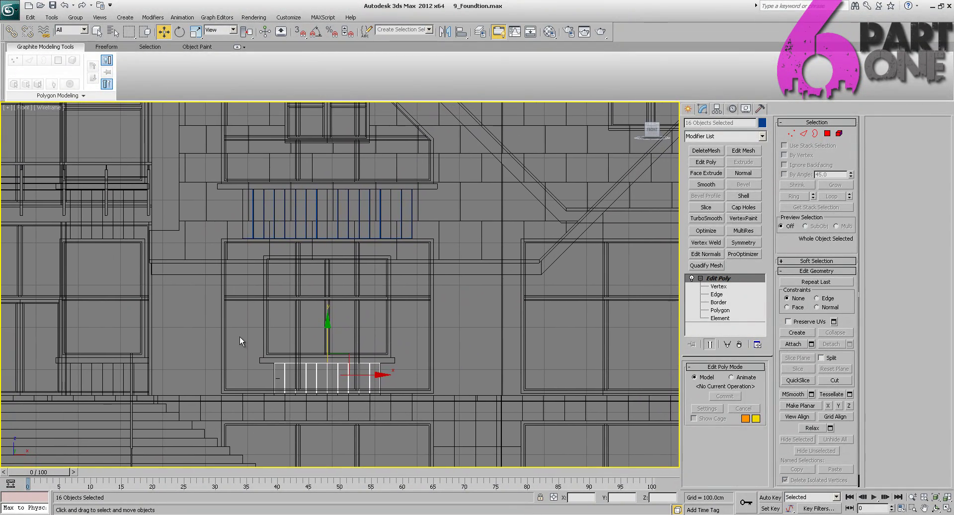
- Switch to a shaded perspective view, show the Walls layer and close the layer manager
key("p")
scroll(295, 309, "down", 1)
mouse_move(295, 308)
middle_mouse_down("alt")
mouse_move(388, 333)
mouse_move(366, 332)
mouse_move(394, 290)
mouse_move(317, 261)
mouse_move(228, 270)
mouse_move(385, 265)
mouse_move(400, 251)
middle_mouse_up("alt")
key("F3")
scroll(394, 284, "down", 4)
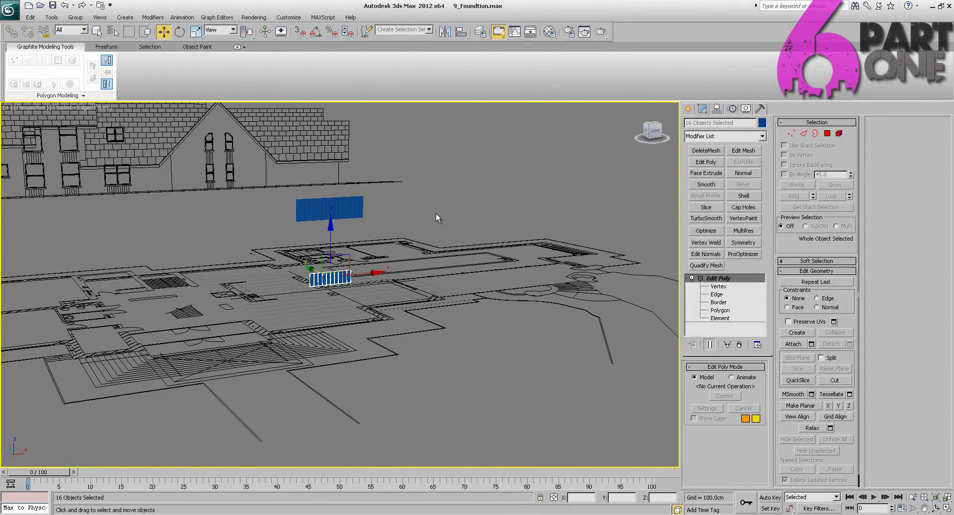
mouse_move(436, 214)
middle_mouse_down("alt")
mouse_move(257, 211)
mouse_move(423, 210)
middle_mouse_up("alt")
scroll(428, 215, "up", 3)
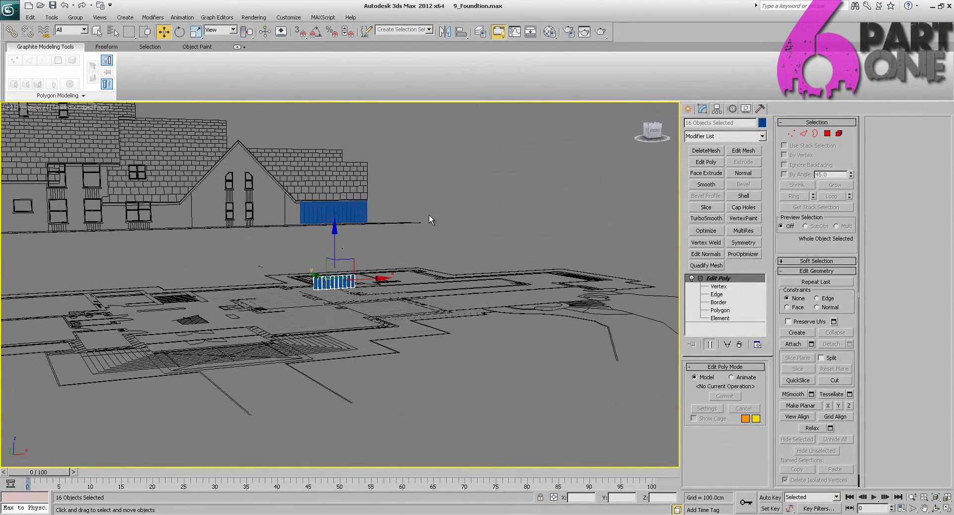
left_click(478, 29)
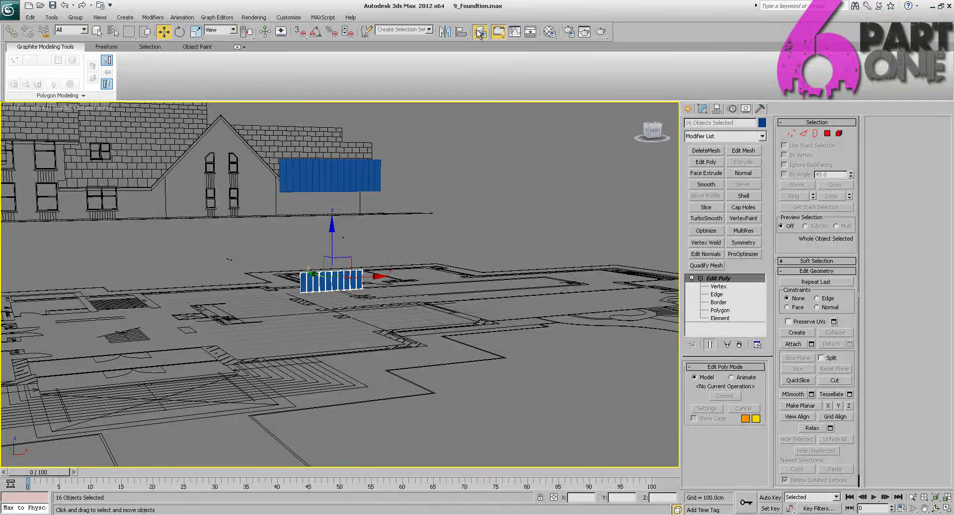
left_click(748, 99)
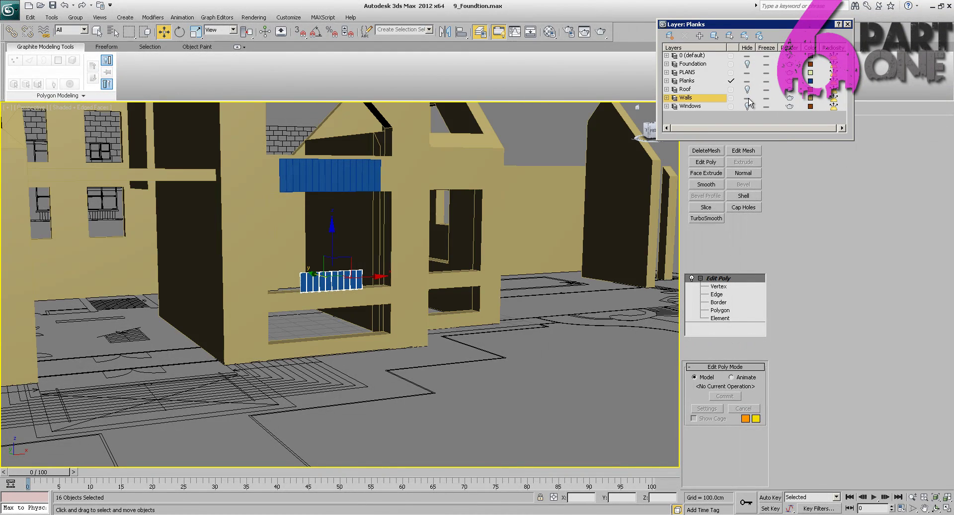
left_click(848, 24)
- Try to rotate the short plank row freehand at the wall on the opposite side of the house
middle_click_drag(611, 175, 315, 303, "alt")
middle_click_drag(199, 317, 329, 268, "alt")
scroll(330, 267, "up", 2)
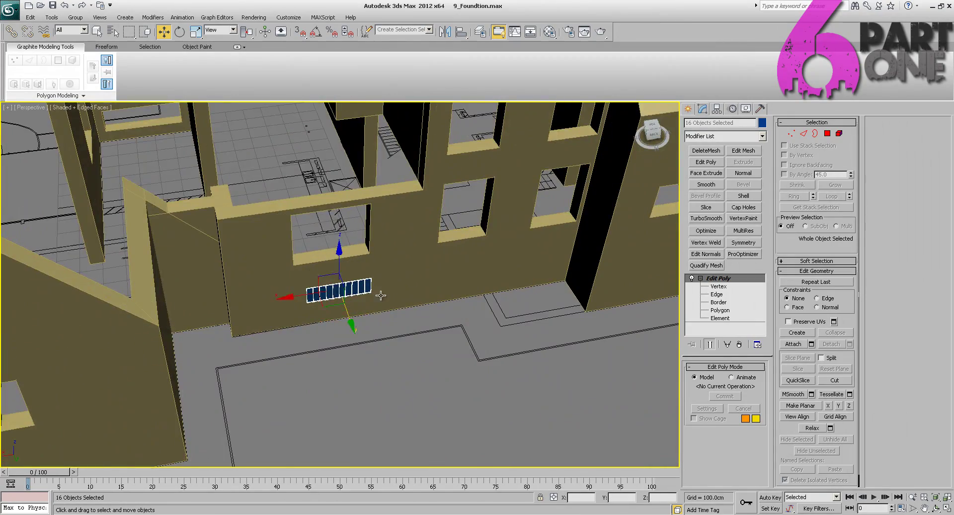
key("e")
scroll(362, 313, "up", 5)
left_click_drag(362, 312, 407, 315)
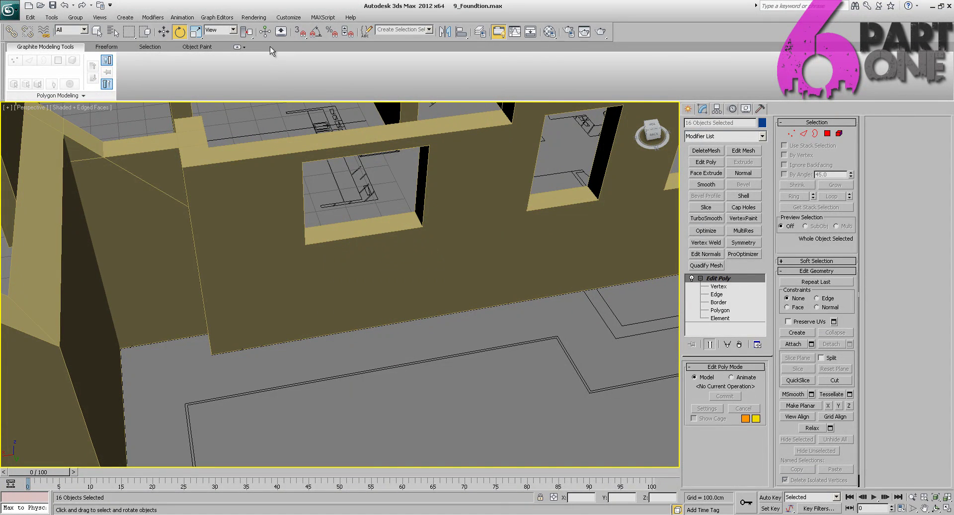
- Turn on angle snapping and move the short plank row along Y to outside the opposite wall, near its ground-floor window
left_click(316, 32)
scroll(392, 144, "down", 10)
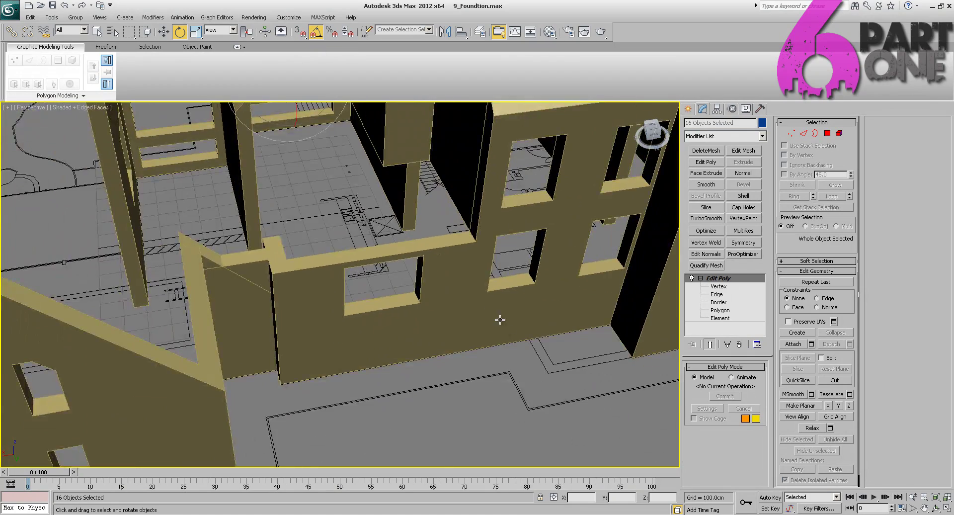
key("w")
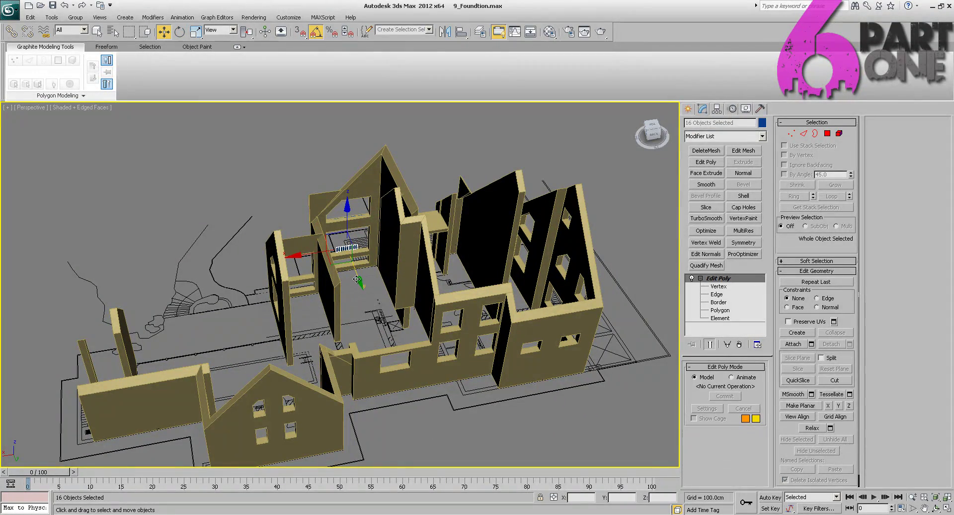
left_click_drag(358, 278, 410, 419)
middle_click_drag(409, 423, 388, 360)
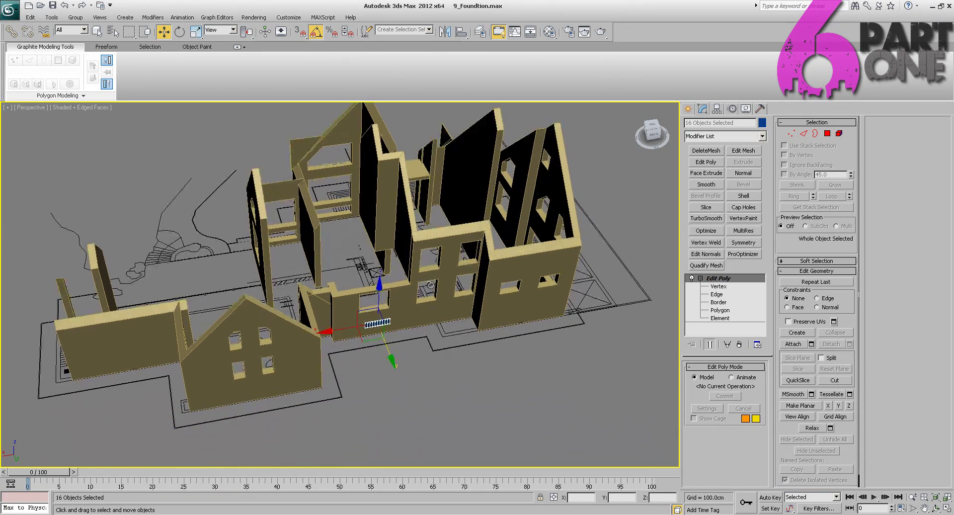
- Rotate the short plank row about the vertical axis with angle snapping, turning its front outward and parallel to the wall
key("e")
left_click_drag(400, 357, 495, 330)
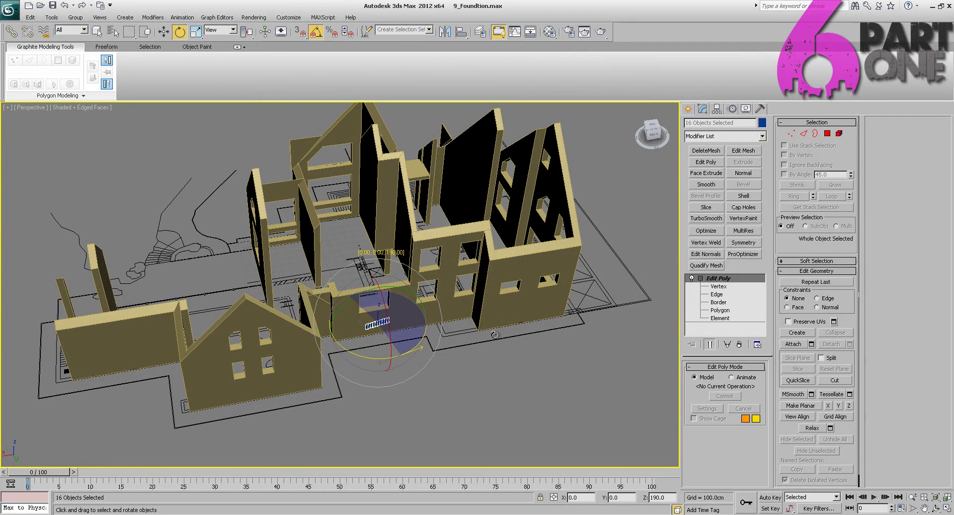
left_click_drag(491, 340, 491, 340)
middle_click_drag(491, 340, 466, 286)
scroll(466, 285, "up", 4)
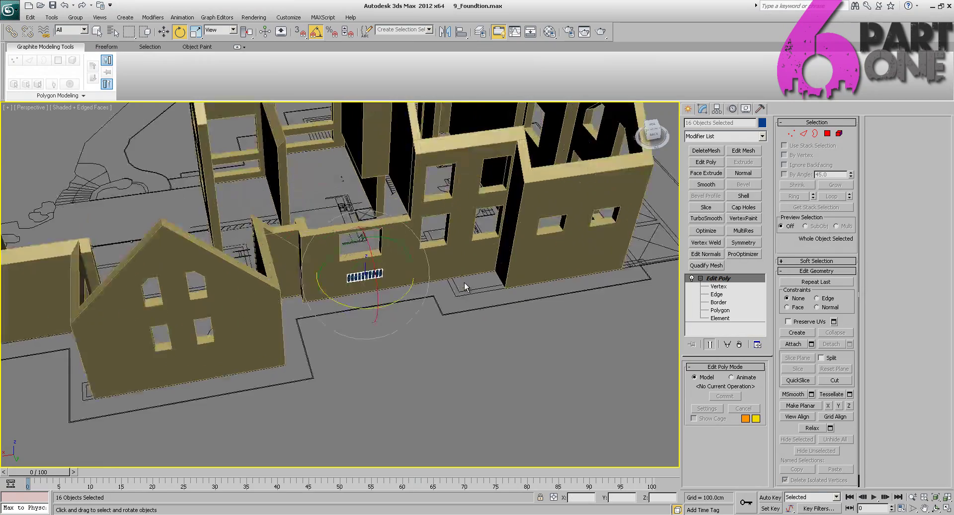
- Move the short plank row along Y against the outer wall face below the window, then clear the selection
key("w")
middle_click_drag(372, 288, 417, 283, "alt")
scroll(417, 282, "up", 4)
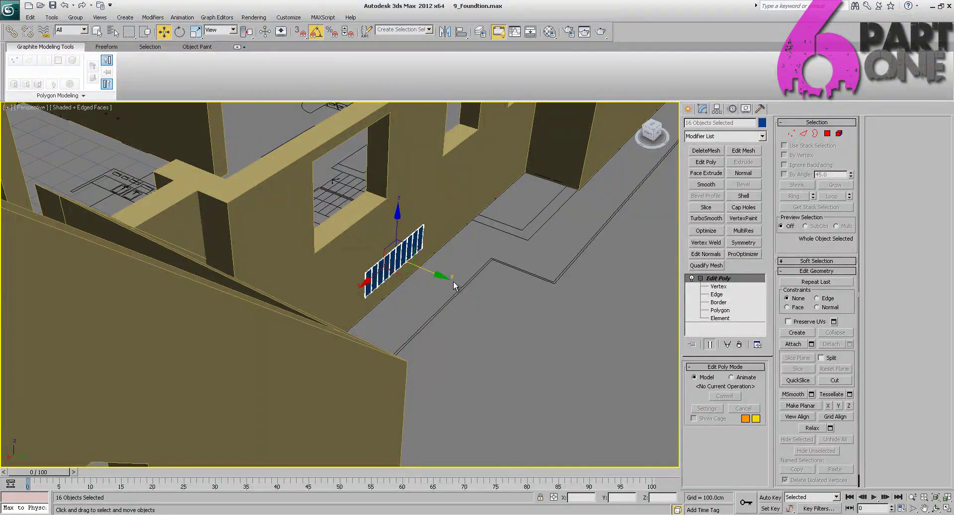
left_click_drag(447, 278, 405, 260)
scroll(407, 257, "up", 5)
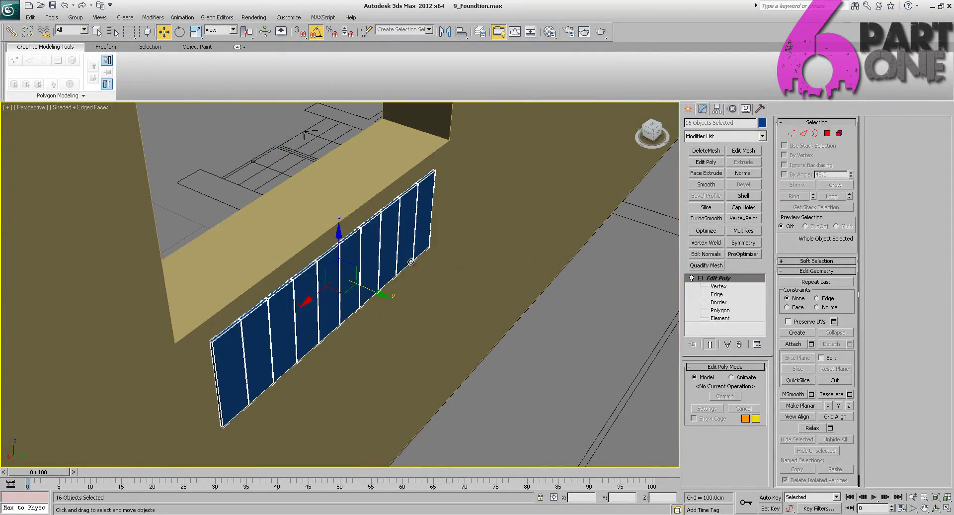
left_click_drag(387, 283, 384, 281)
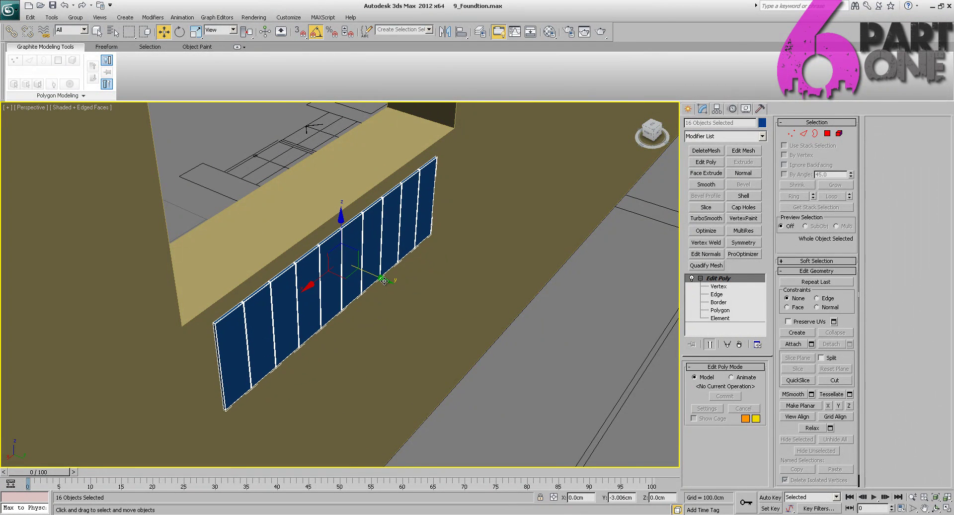
scroll(397, 285, "down", 9)
left_click(462, 337)
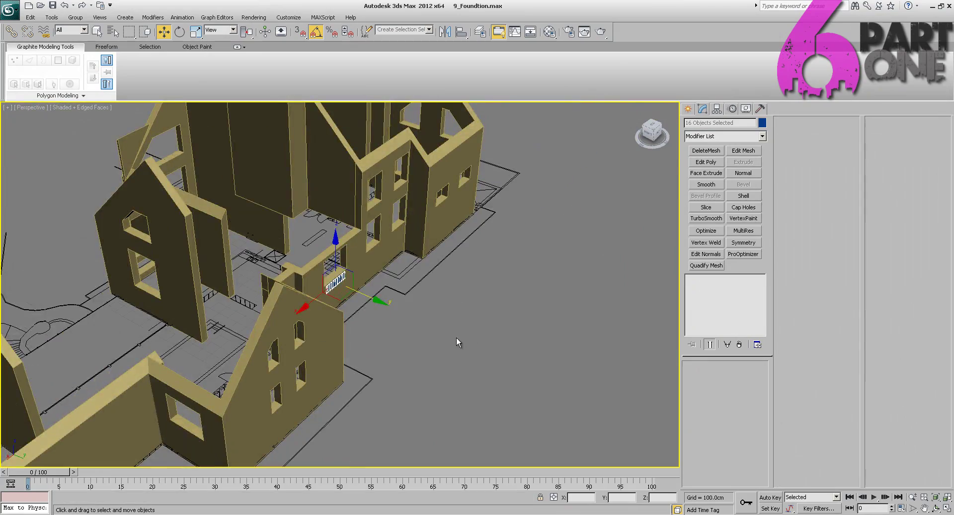
- Freeze the Walls layer so that wall objects cannot be selected
middle_click_drag(456, 342, 356, 299, "alt")
scroll(365, 275, "down", 4)
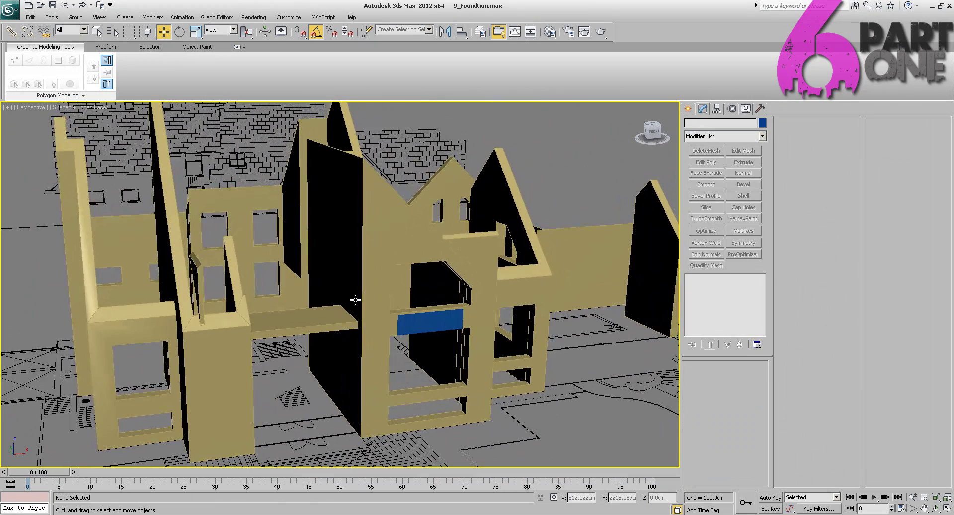
left_click(383, 246)
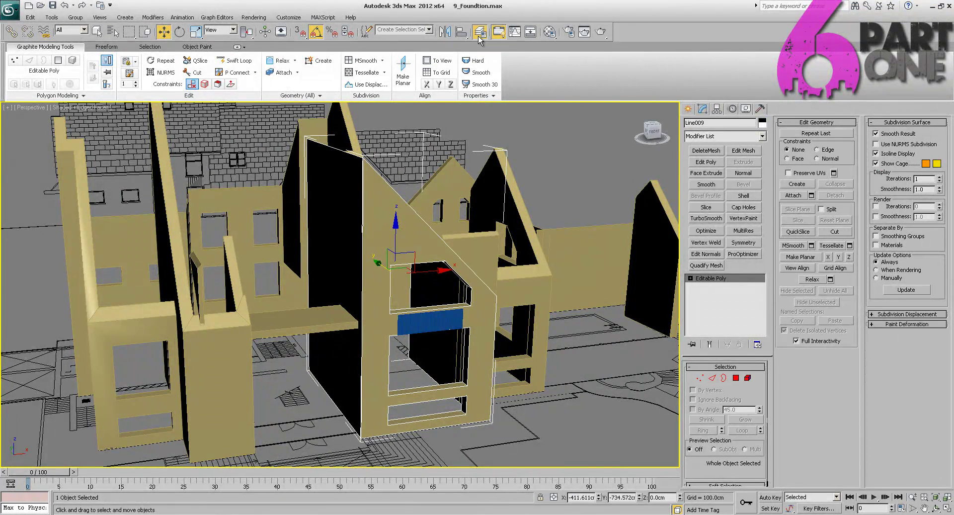
left_click(479, 34)
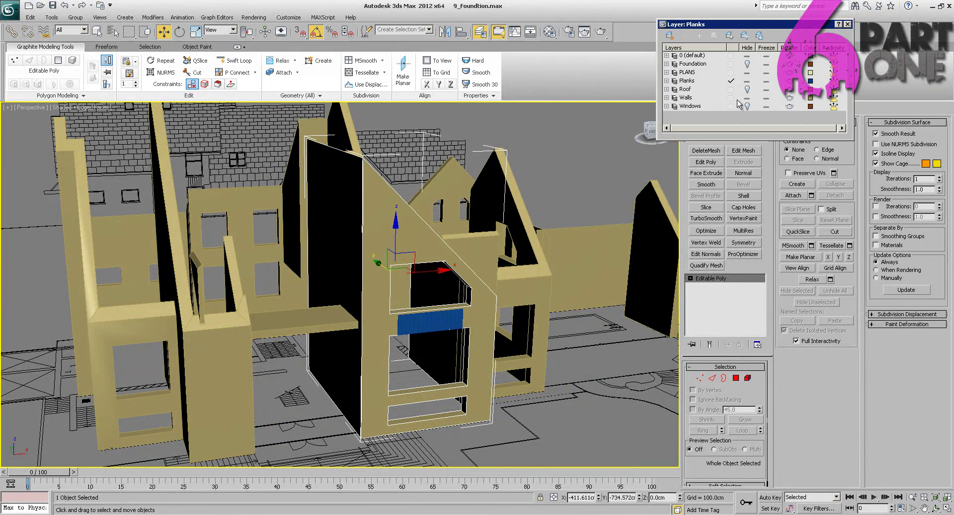
left_click(766, 98)
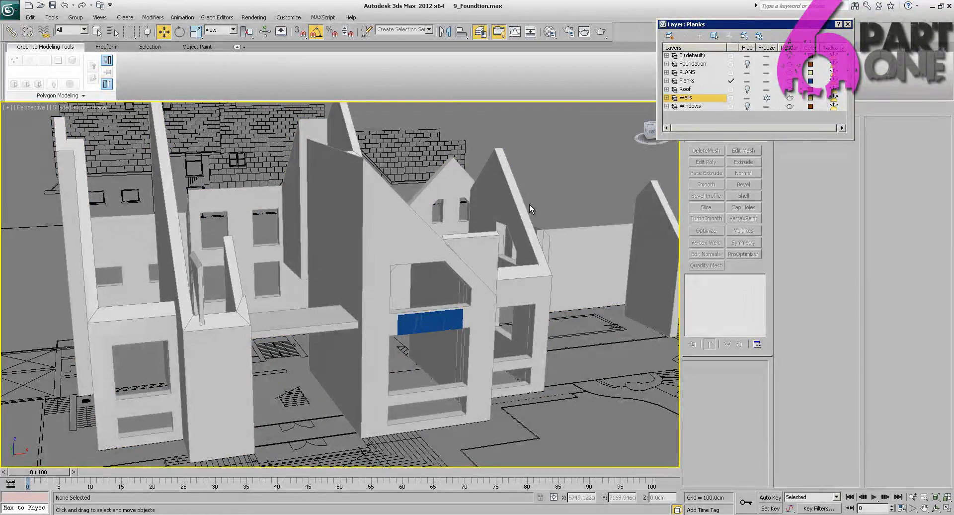
- Try to make one rotated copy of the window-selected upper planks together with the drawing entity caught in the selection
middle_click_drag(529, 204, 470, 226, "alt")
left_click_drag(523, 279, 412, 331)
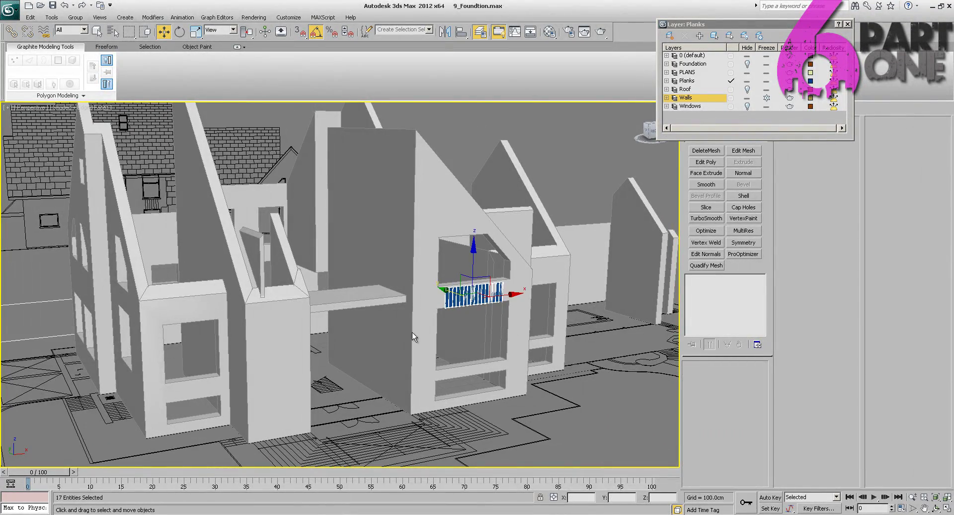
middle_click_drag(413, 332, 500, 323, "alt")
key("e")
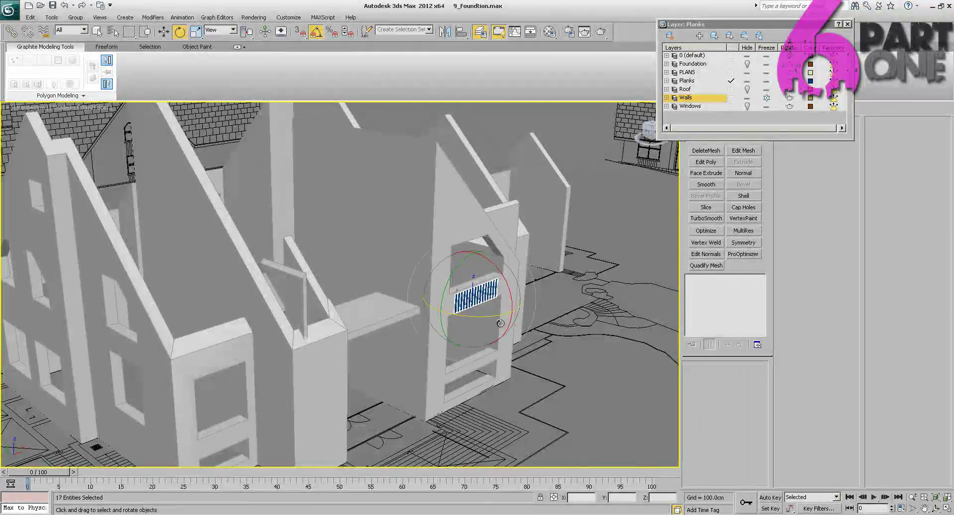
left_click_drag(500, 315, 481, 321, "shift")
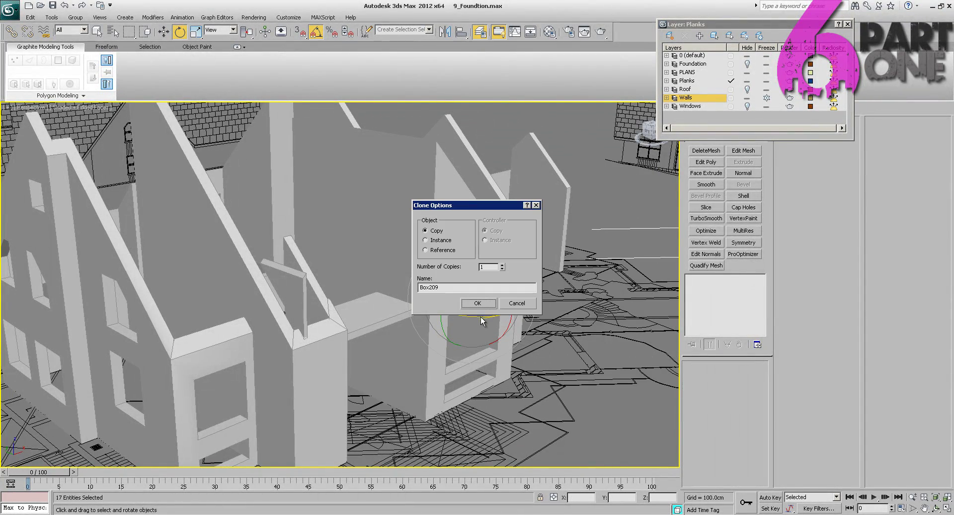
key("Return")
- Make one copy of only the 16 upper planks, rotated about the vertical axis to stand across the originals
scroll(518, 297, "down", 10)
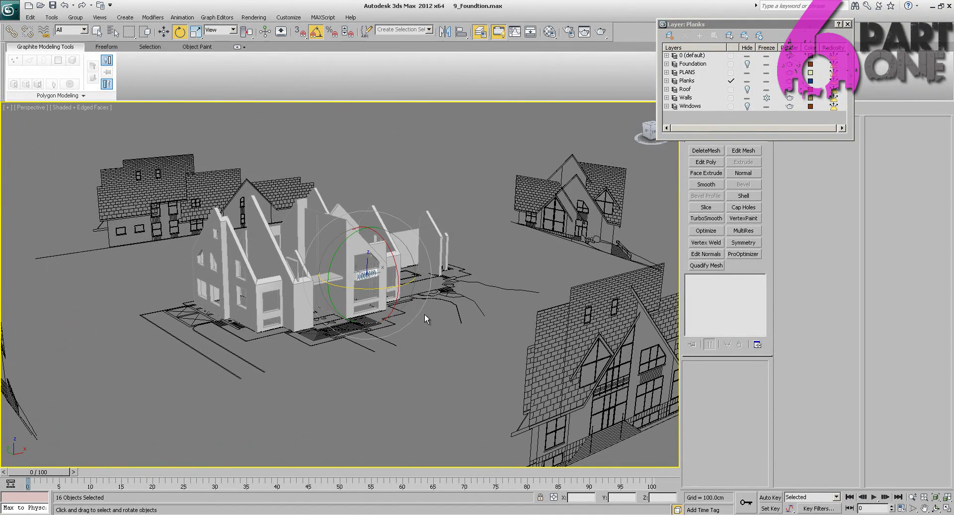
key("w")
scroll(424, 314, "up", 15)
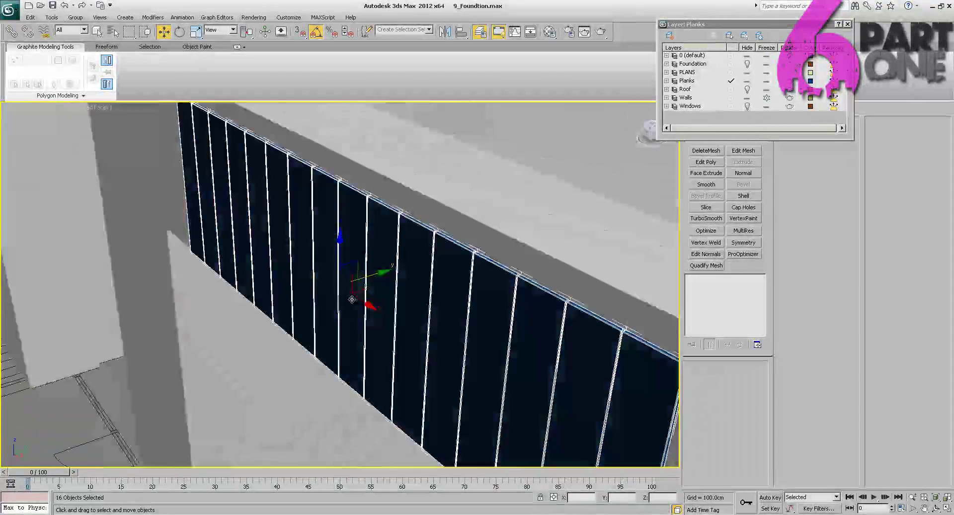
scroll(352, 299, "down", 15)
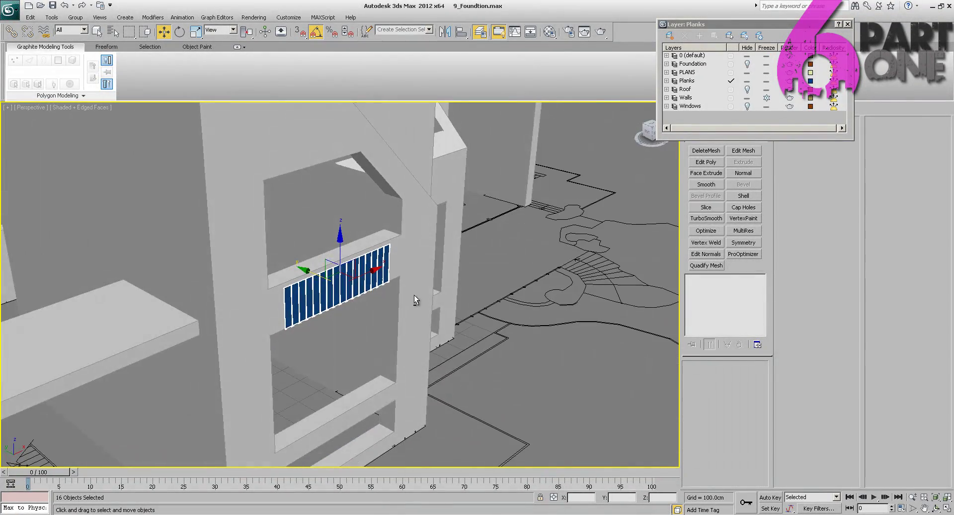
key("e")
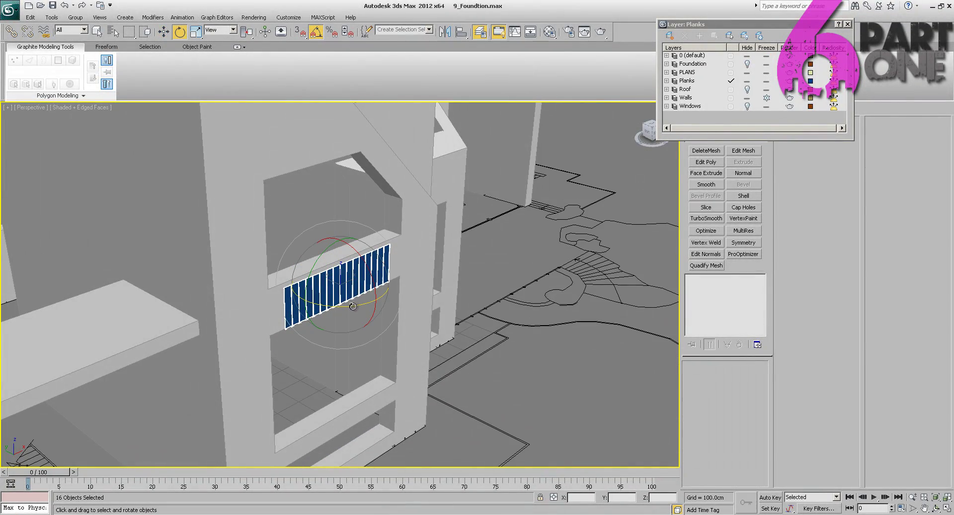
left_click_drag(353, 306, 311, 322)
left_click(477, 303)
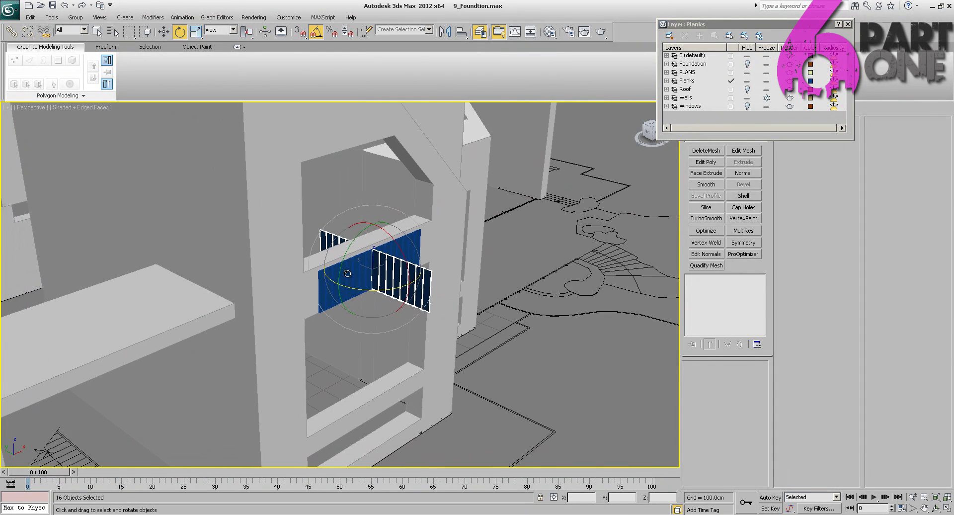
- Move the rotated plank row along X out of the building toward the wall on the house's left elevation
key("w")
middle_click_drag(427, 258, 443, 247, "alt")
left_click_drag(443, 246, 164, 370)
mouse_move(164, 370)
middle_mouse_down()
mouse_move(432, 209)
mouse_move(588, 232)
middle_mouse_up()
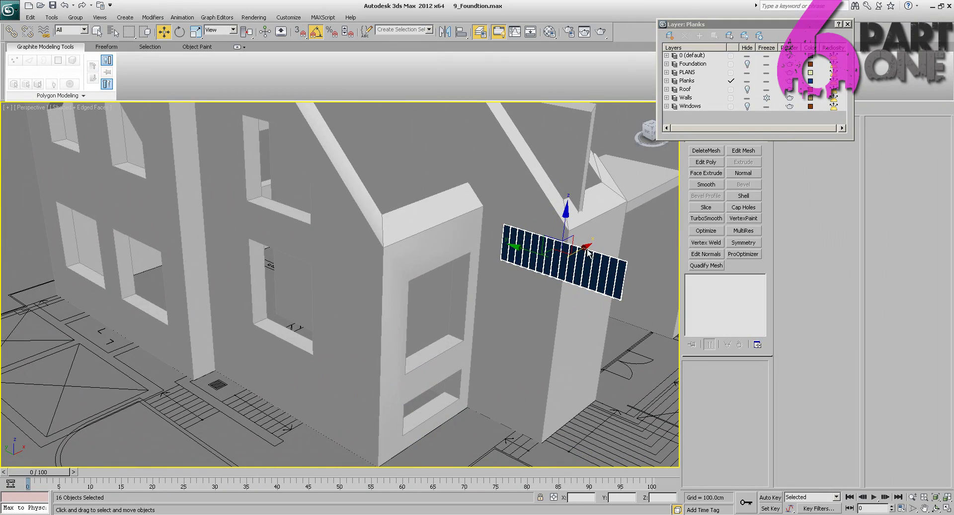
left_click_drag(583, 248, 449, 320)
- In the Left view, shift the plank row horizontally to match the drawn plank lines between the stacked upper and lower windows
middle_click_drag(449, 320, 367, 311, "alt")
key("v")
left_click(381, 310)
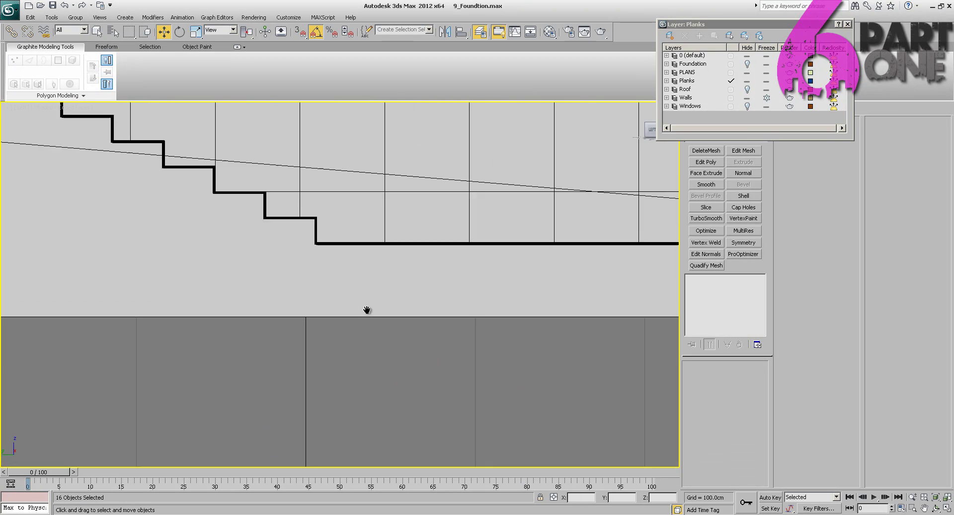
key("z")
scroll(379, 281, "down", 10)
scroll(390, 291, "up", 4)
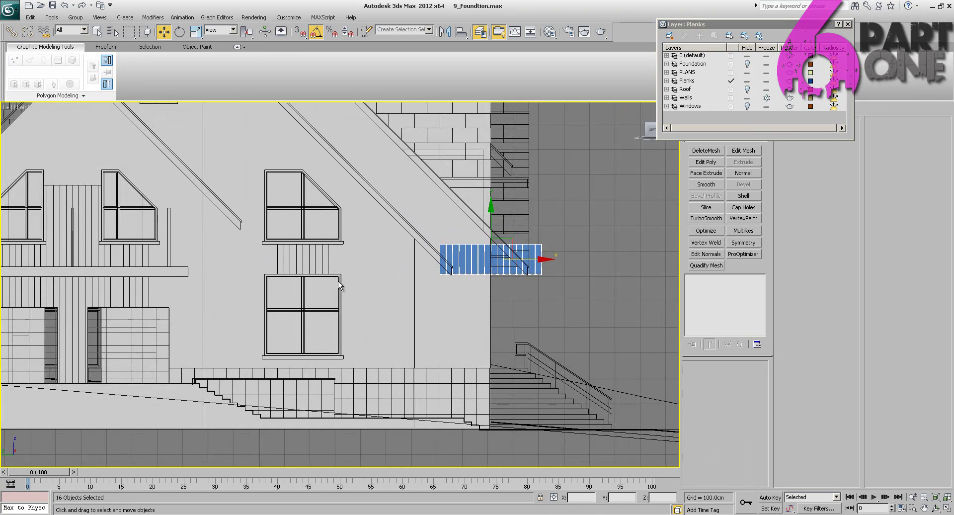
middle_click_drag(405, 259, 436, 275)
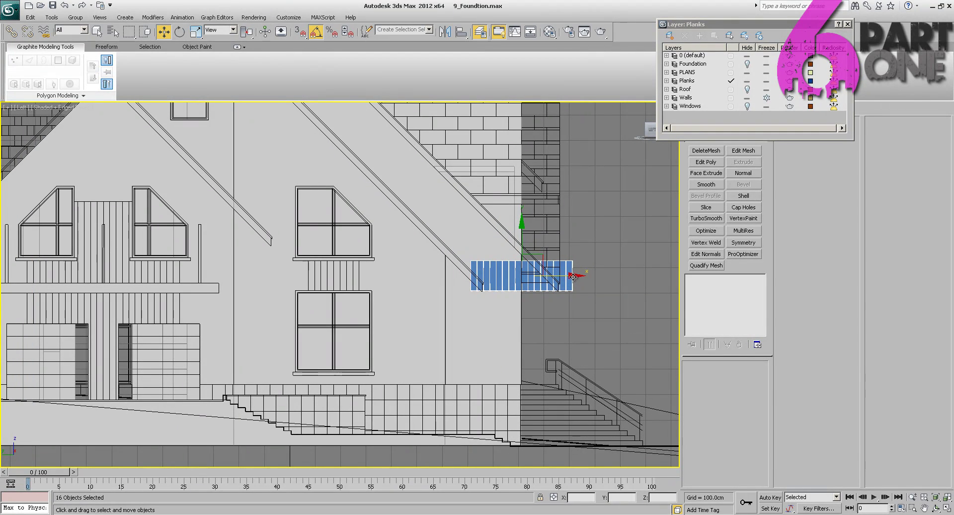
left_click_drag(574, 276, 410, 287)
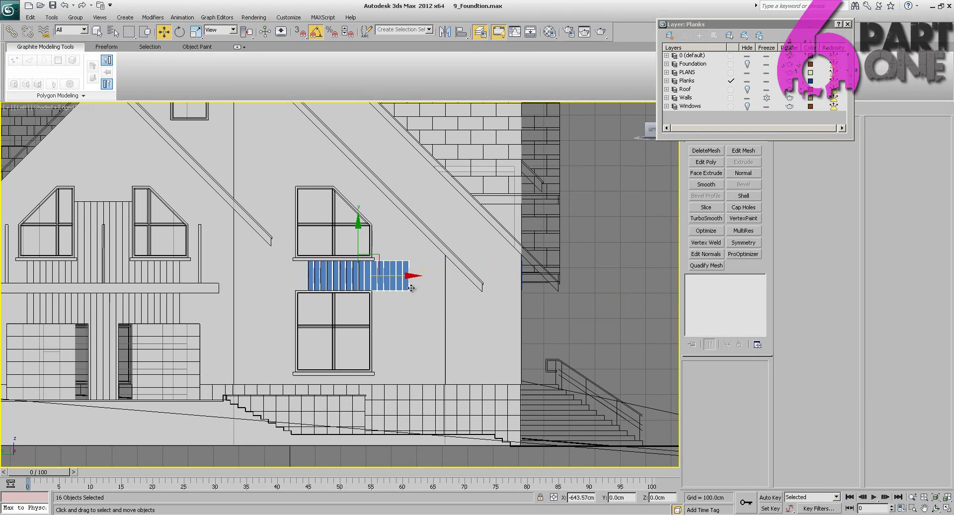
scroll(410, 288, "up", 8)
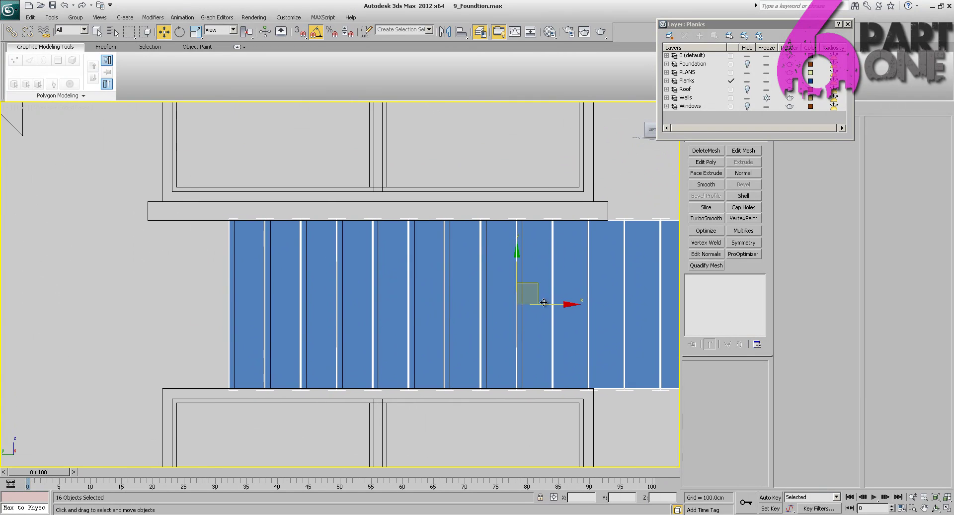
left_click_drag(568, 304, 574, 304)
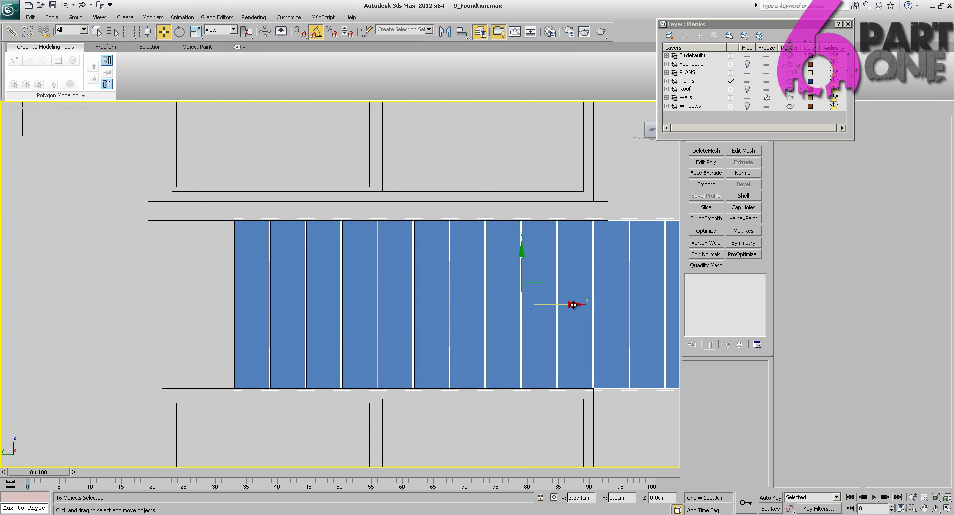
middle_click_drag(575, 304, 441, 337)
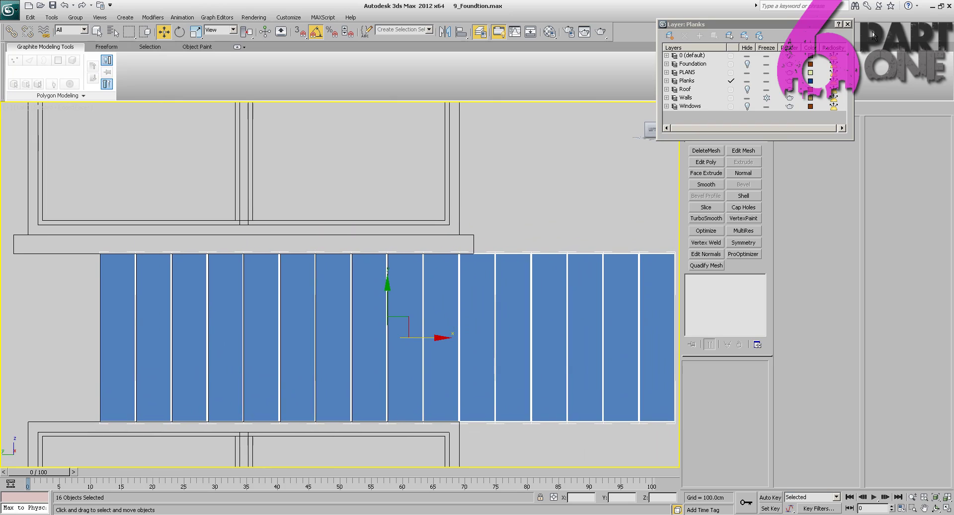
- Close the layer manager, add an Edit Poly modifier to the 16 planks and enter Polygon level
left_click(847, 23)
middle_click_drag(559, 199, 485, 184)
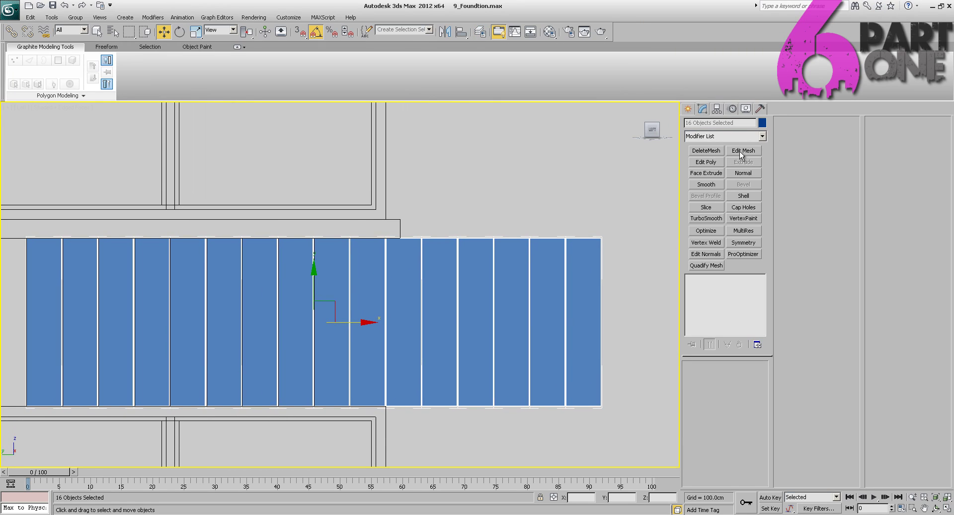
left_click(709, 163)
left_click(701, 278)
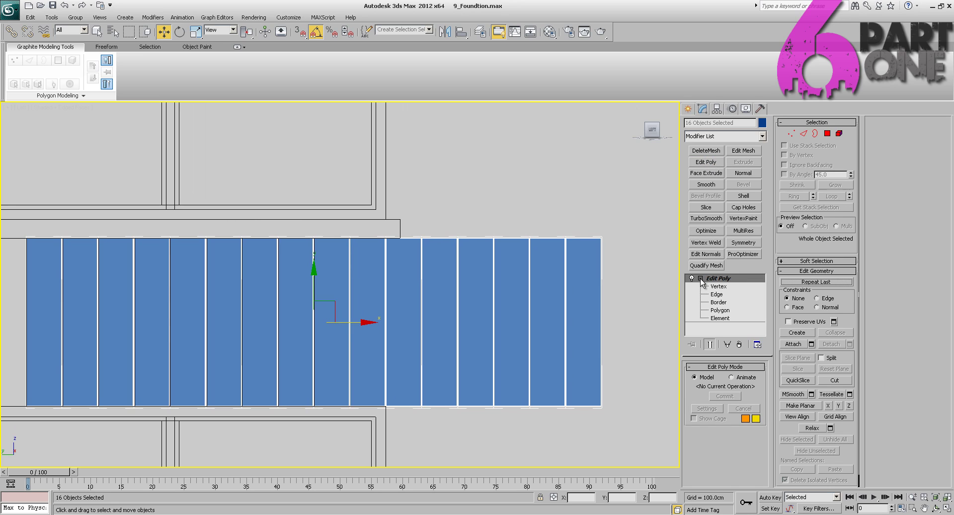
left_click(720, 310)
- At Element level, delete the six surplus planks at the end of the row that extends past the window
middle_click_drag(618, 261, 576, 185)
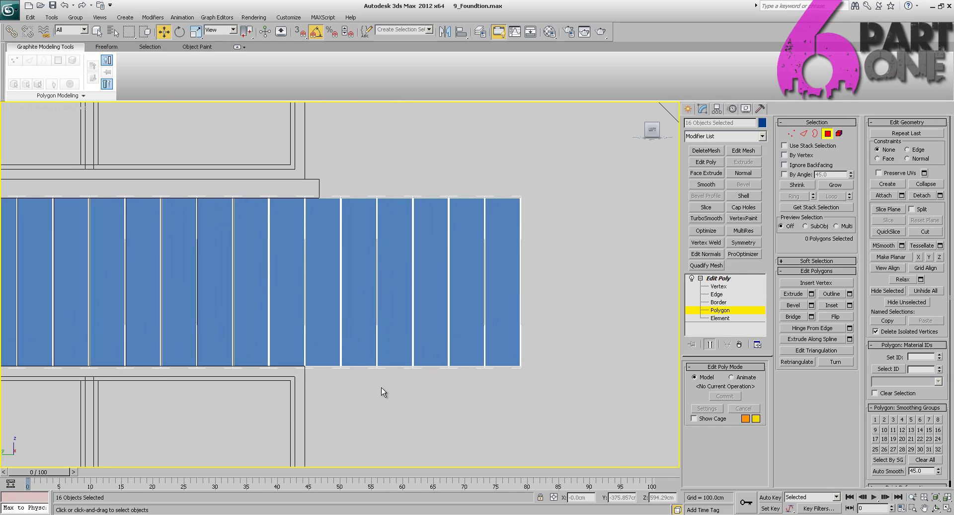
left_click_drag(381, 387, 381, 387)
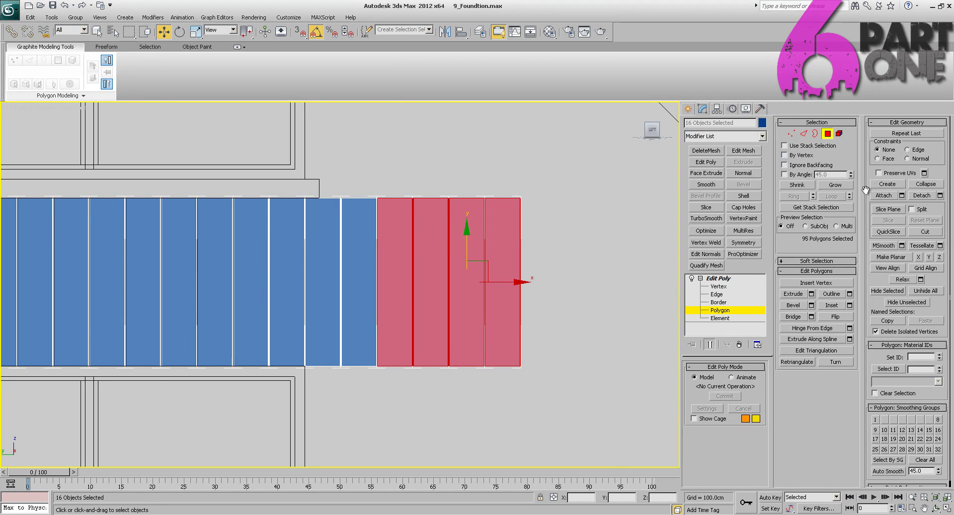
left_click(839, 133)
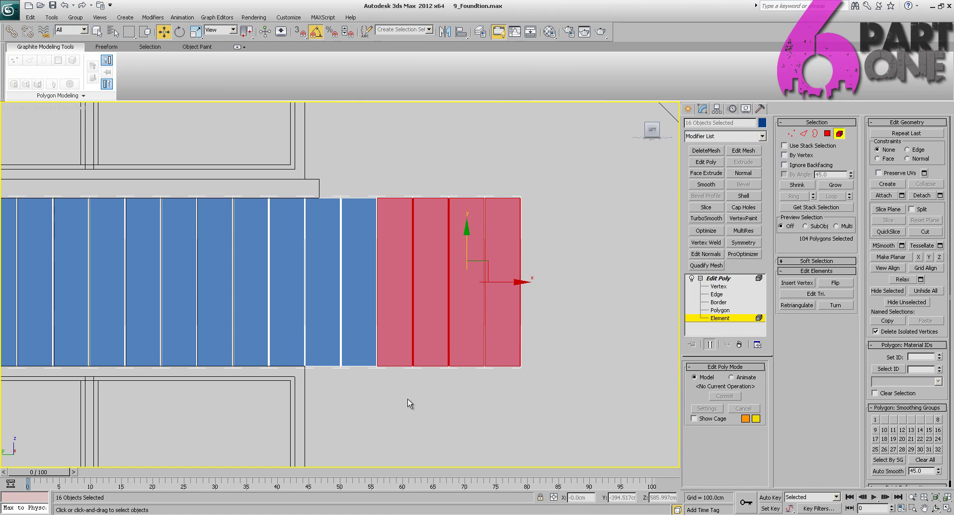
left_click(323, 338)
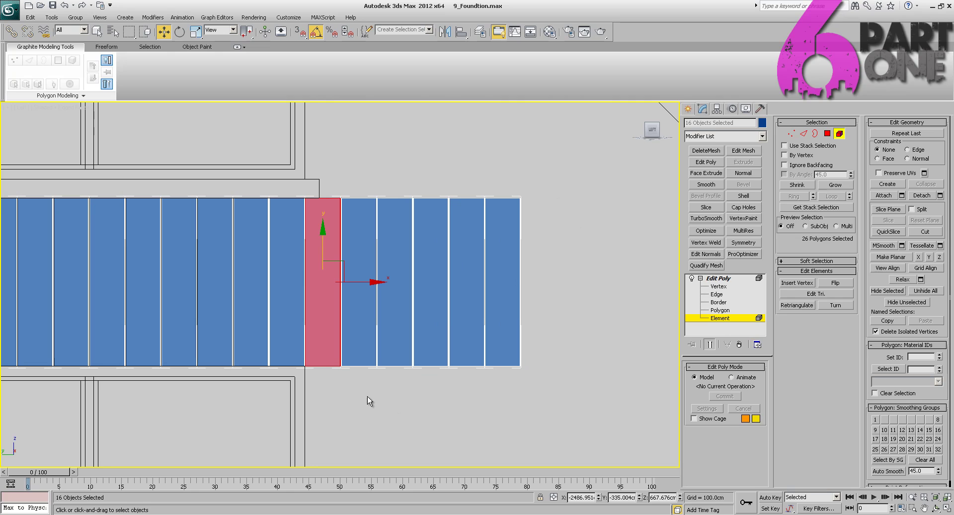
key("ctrl+z")
key("Delete")
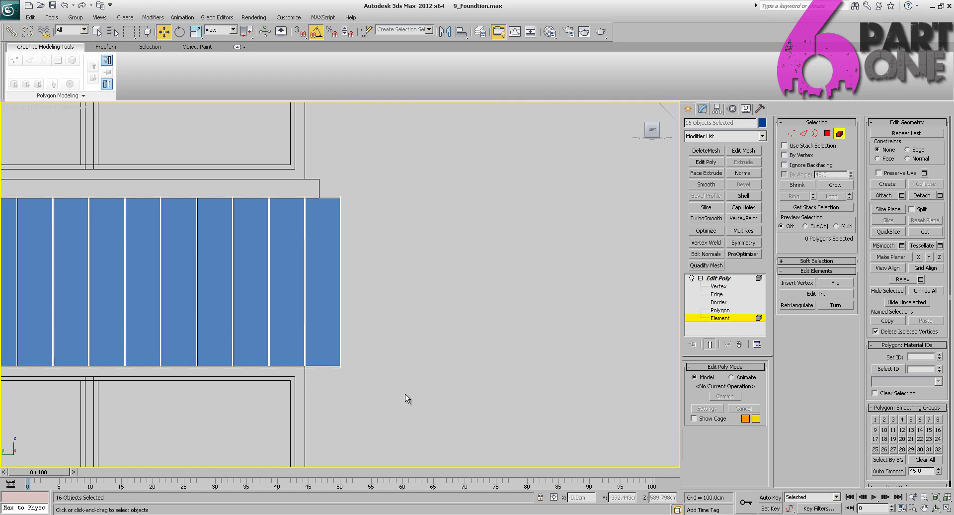
left_click(330, 261)
key("Delete")
- Delete only the two endmost planks of the shortened row, leaving eight planks between the windows
middle_click_drag(339, 279, 543, 268)
left_click(427, 273)
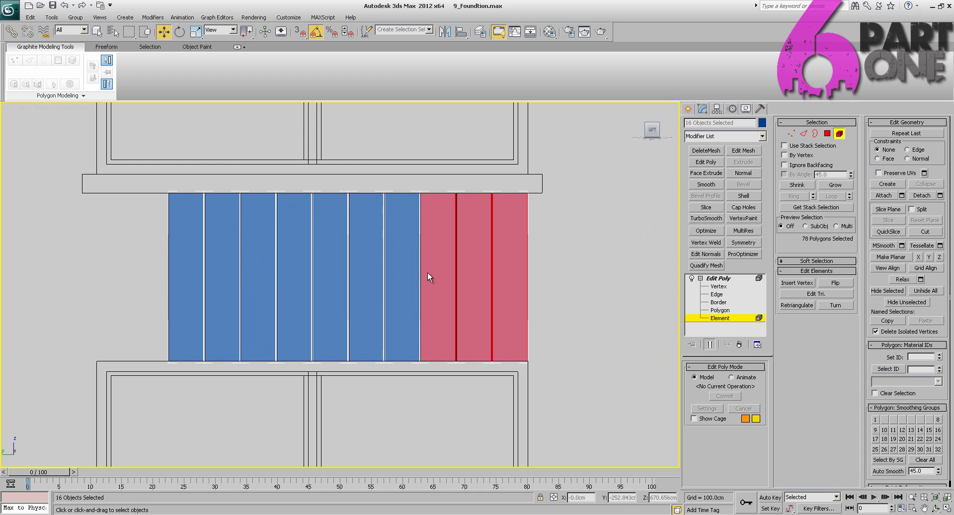
key("Delete")
key("ctrl+z")
key("ctrl+z")
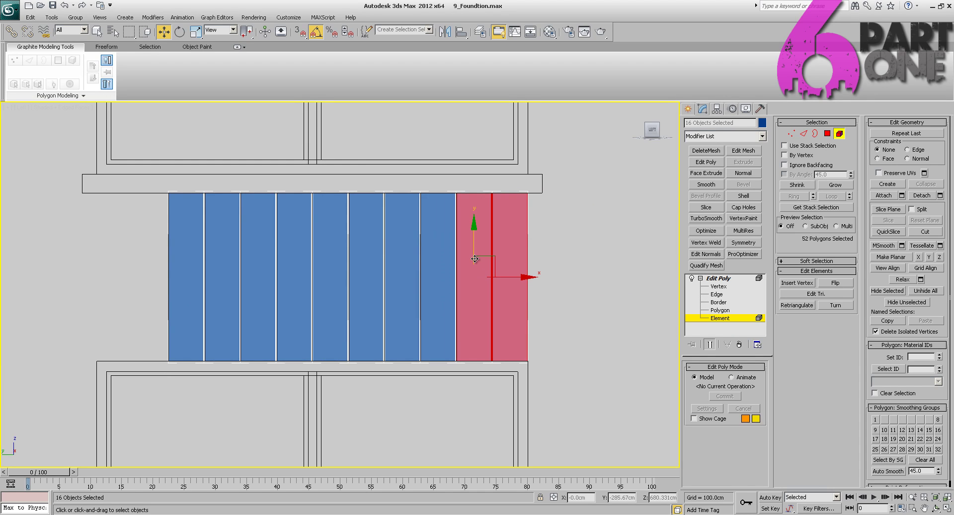
key("Delete")
- Exit element editing and, in the Perspective view, move the plank row along X against the wall's outer face
key("p")
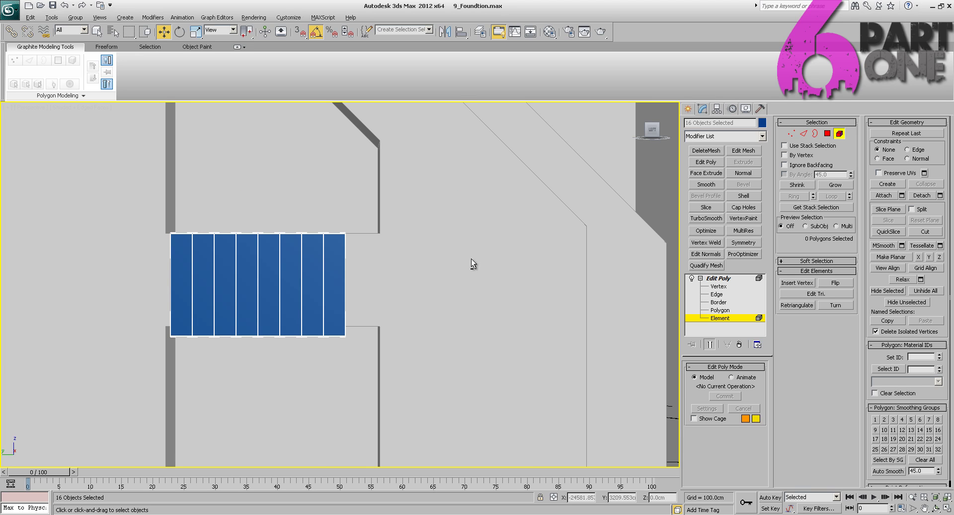
middle_click_drag(471, 258, 383, 293, "alt")
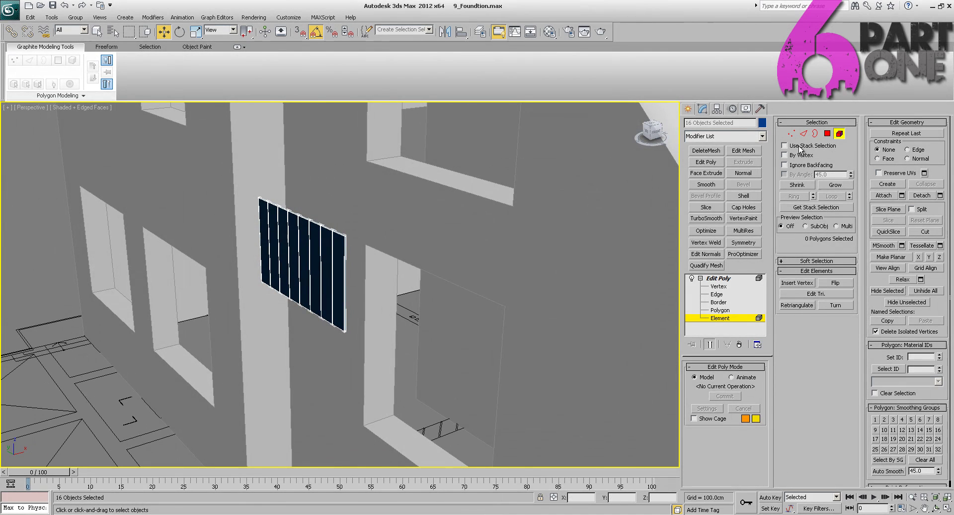
left_click(839, 134)
middle_click_drag(433, 216, 355, 294, "alt")
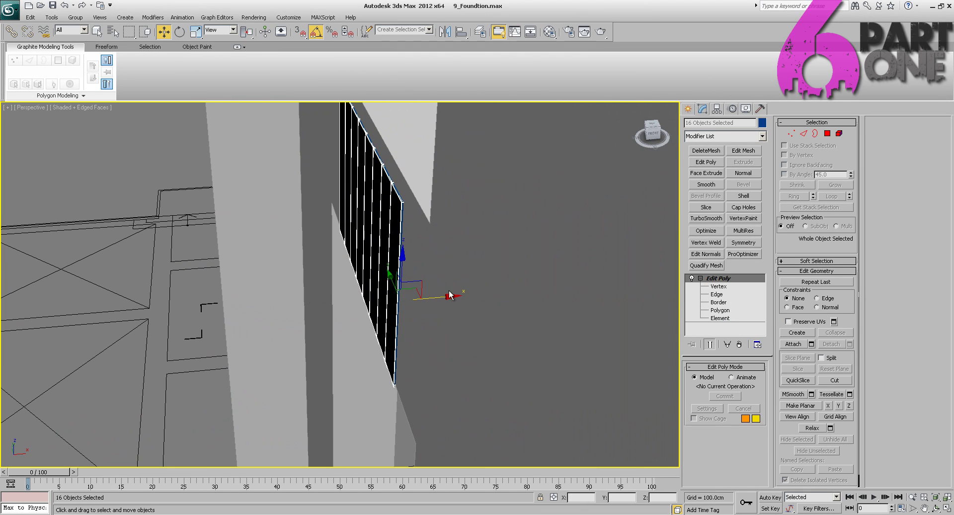
left_click_drag(448, 295, 448, 295)
- Examine in the Left view how the eight-plank row fits between the window sill above and the window below
middle_click_drag(341, 281, 412, 252, "alt")
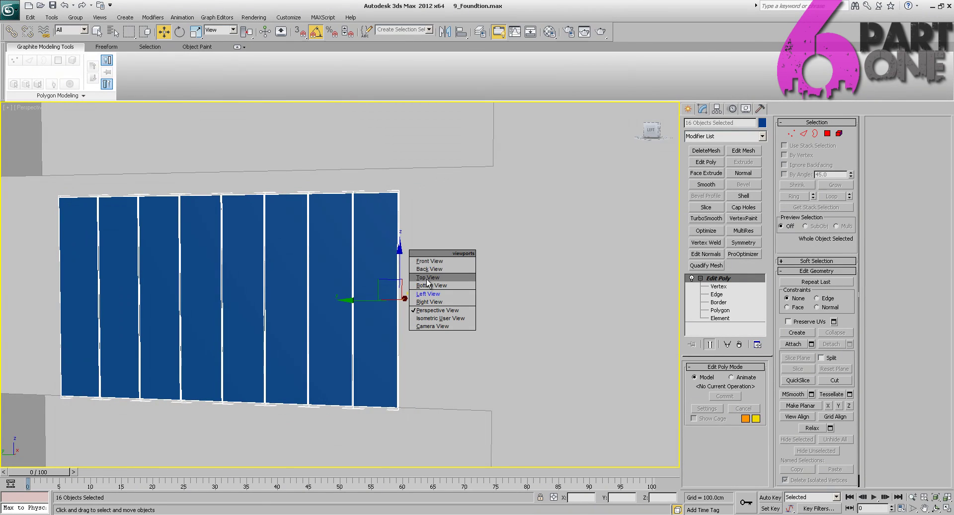
left_click(422, 295)
scroll(368, 273, "down", 6)
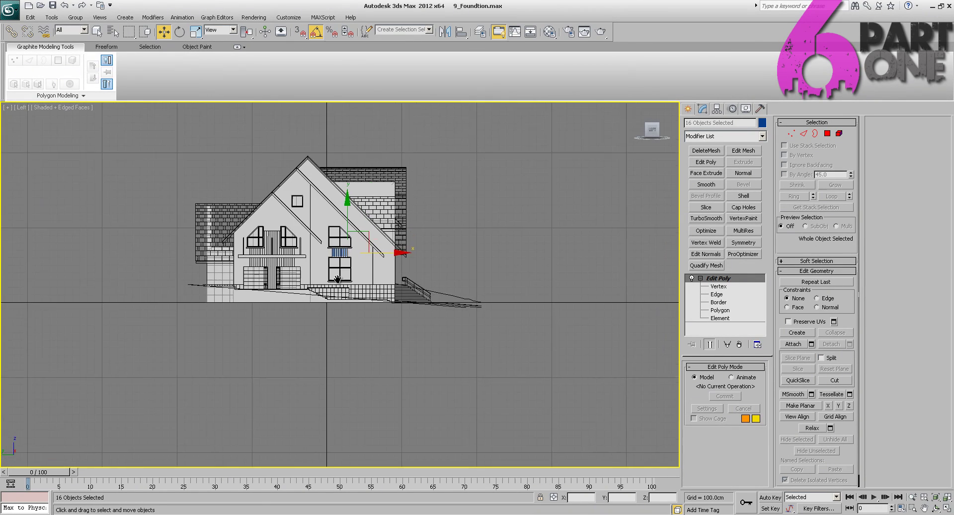
scroll(339, 294, "up", 8)
middle_click_drag(340, 297, 455, 365)
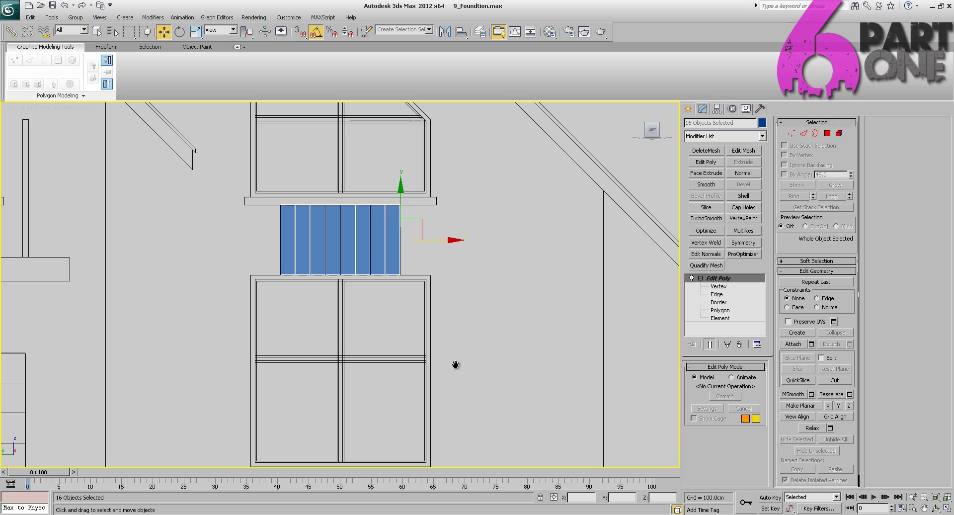
scroll(453, 365, "up", 5)
middle_click_drag(404, 321, 330, 378)
scroll(362, 305, "up", 3)
scroll(363, 301, "down", 2)
scroll(330, 376, "down", 10)
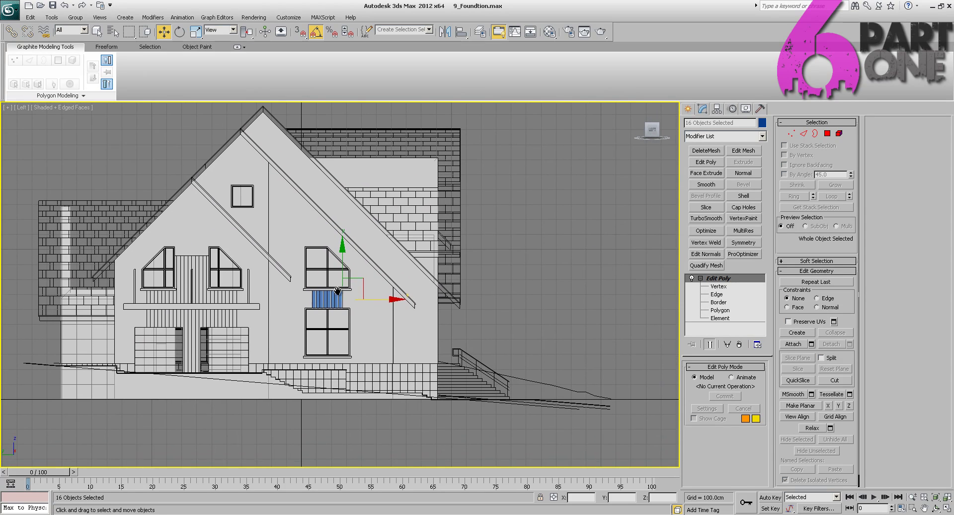
scroll(343, 275, "up", 8)
scroll(334, 270, "up", 2)
scroll(335, 271, "down", 4)
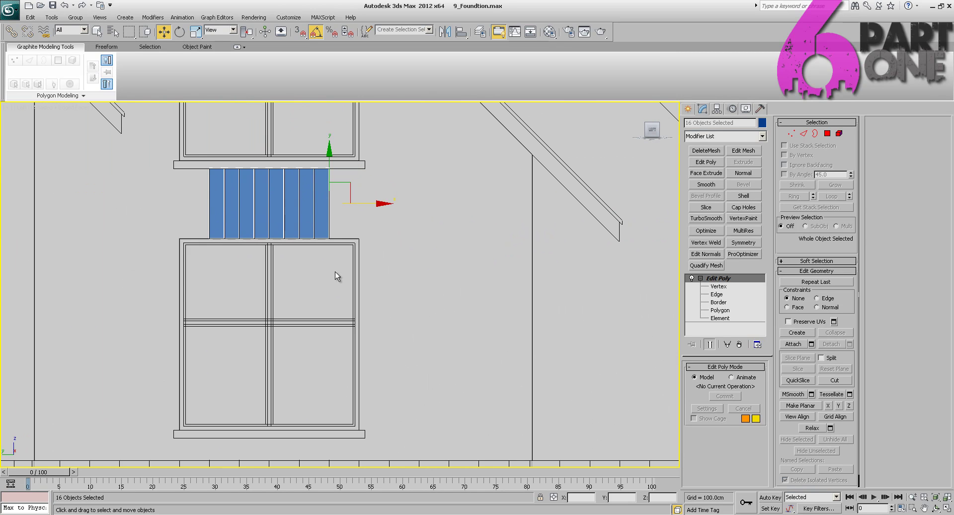
scroll(335, 271, "up", 10)
- Examine the plank row's placement relative to the wall and window openings in the Perspective view
key("z")
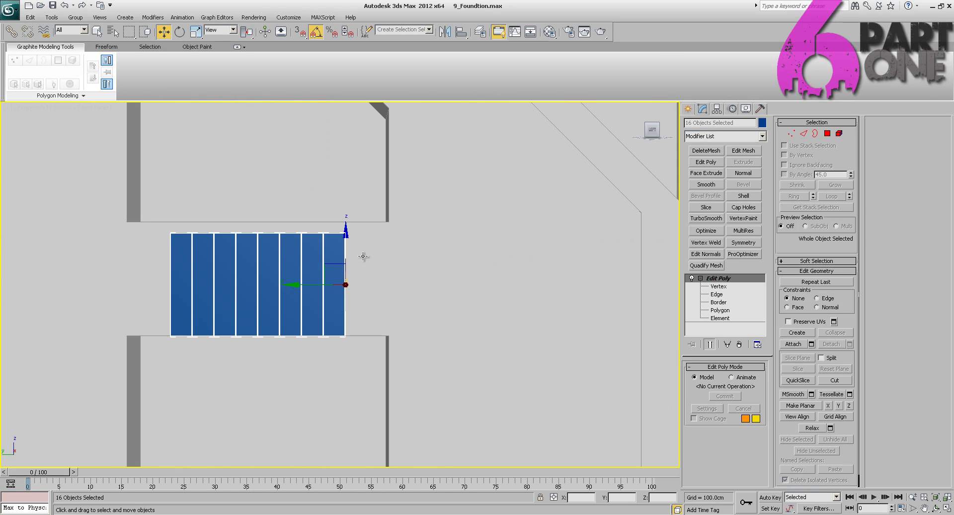
middle_click_drag(392, 262, 322, 255, "alt")
scroll(411, 260, "up", 5)
scroll(314, 254, "down", 5)
middle_click_drag(384, 272, 322, 268, "alt")
scroll(318, 255, "down", 5)
scroll(323, 264, "down", 1)
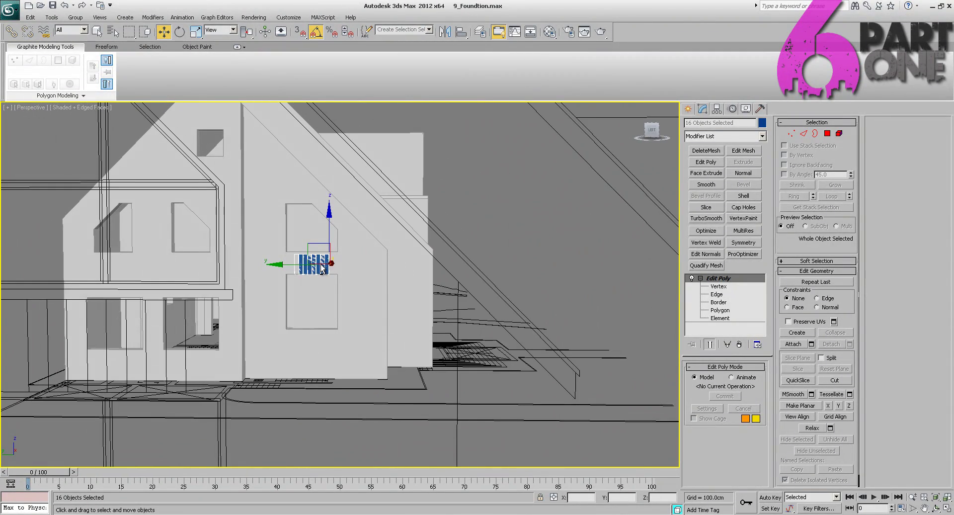
scroll(322, 268, "down", 4)
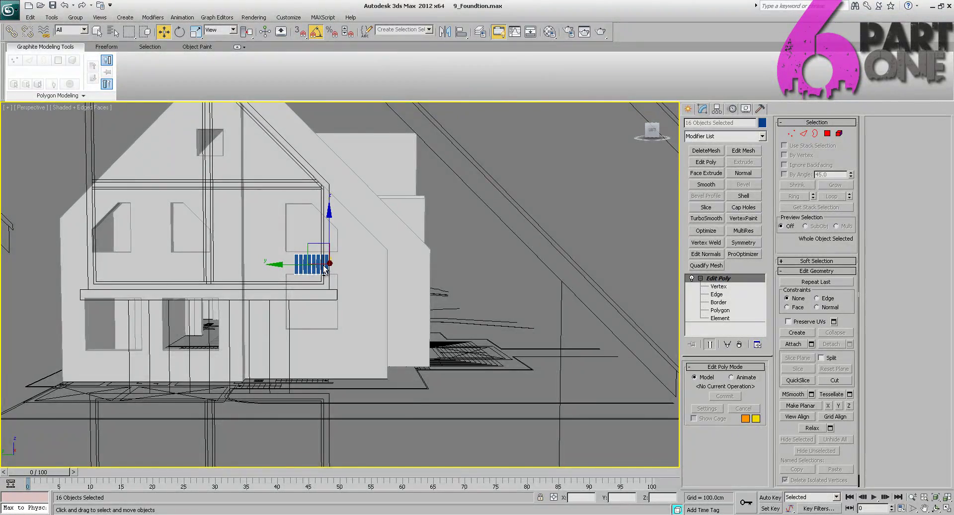
scroll(322, 268, "up", 5)
scroll(322, 268, "down", 3)
middle_click_drag(322, 268, 318, 268, "alt")
scroll(318, 269, "up", 6)
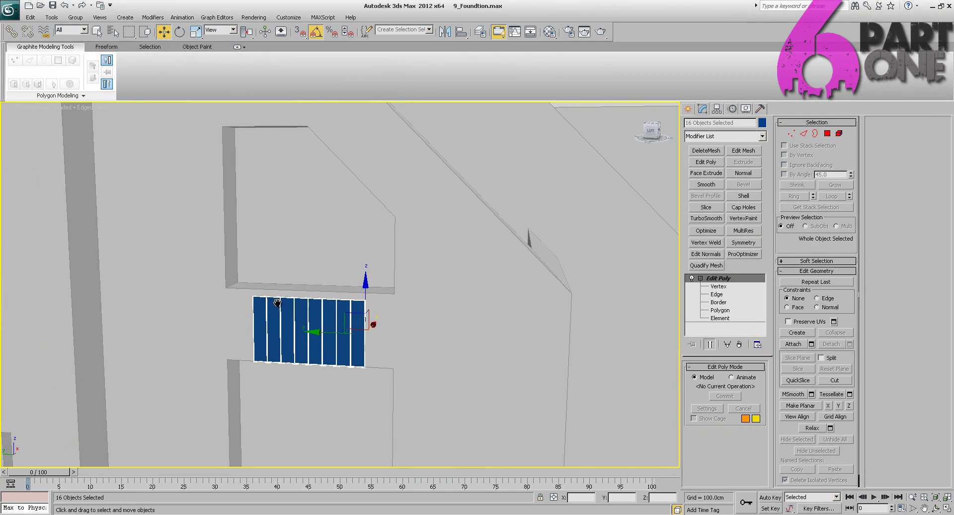
middle_click_drag(277, 303, 303, 287)
scroll(338, 281, "down", 4)
key("v")
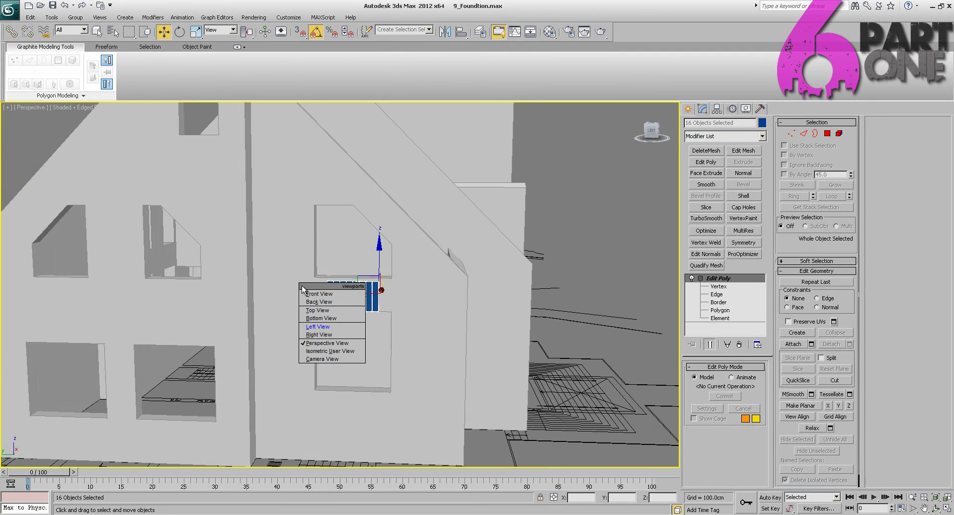
left_click(323, 326)
scroll(346, 290, "up", 5)
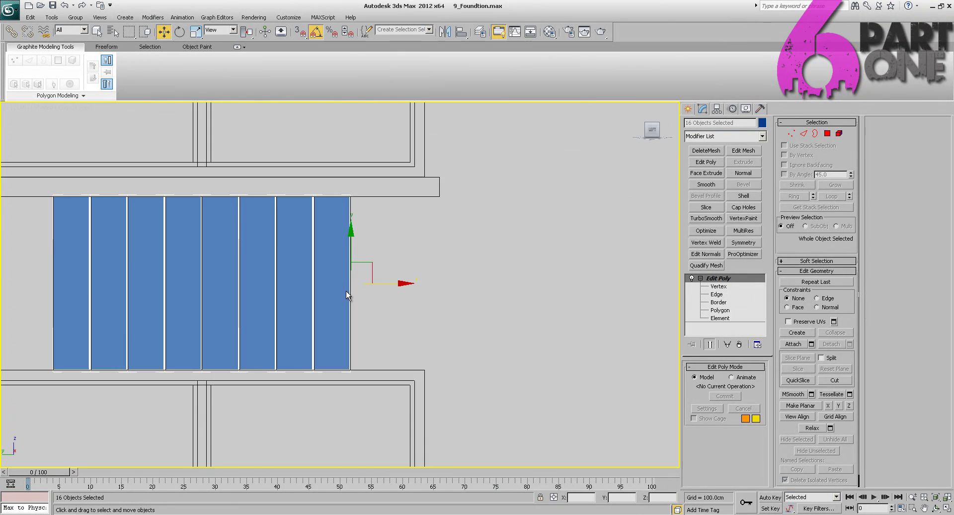
scroll(345, 290, "down", 6)
middle_click_drag(281, 260, 462, 274)
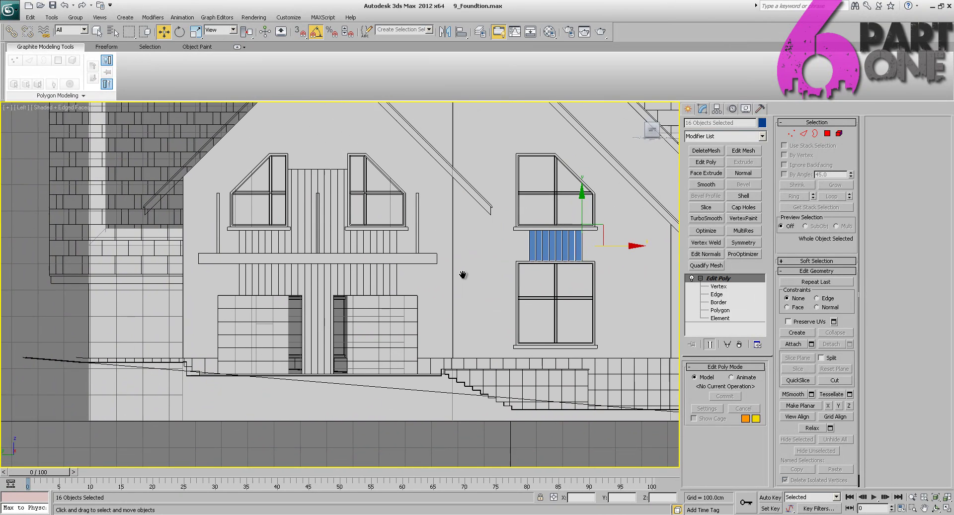
scroll(504, 314, "up", 4)
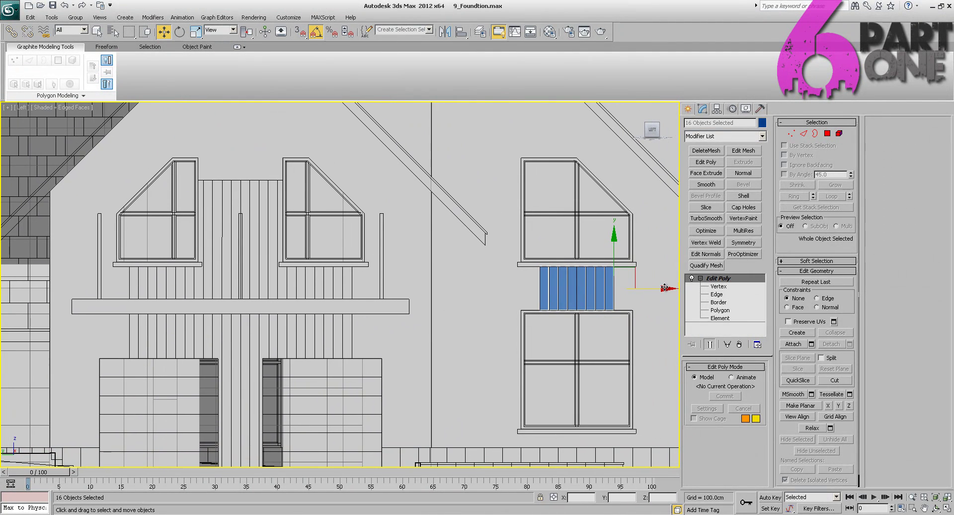
left_click_drag(665, 288, 329, 317)
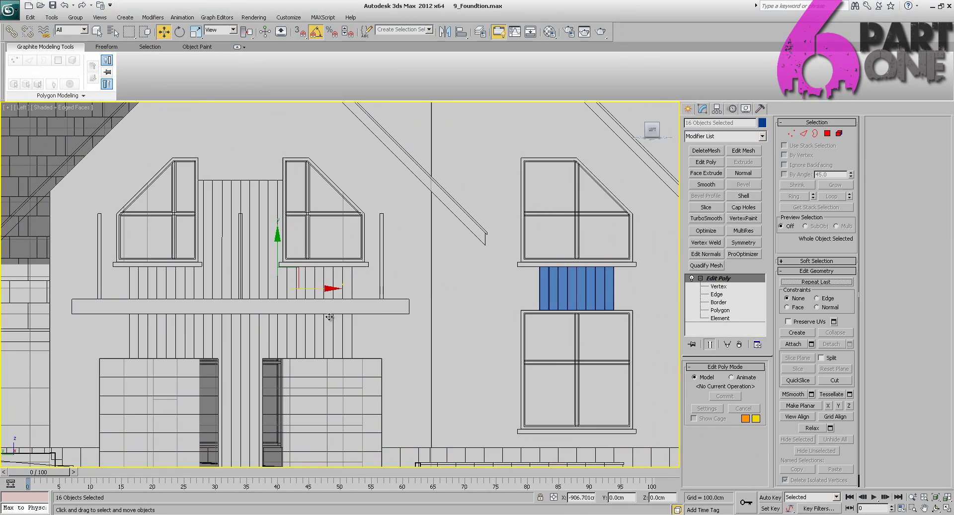
left_click_drag(204, 306, 207, 310, "shift")
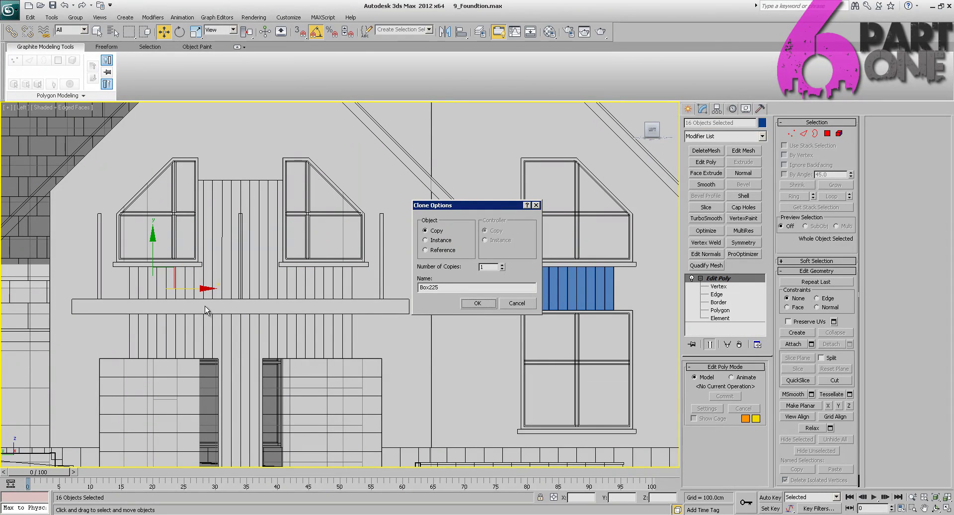
left_click(517, 303)
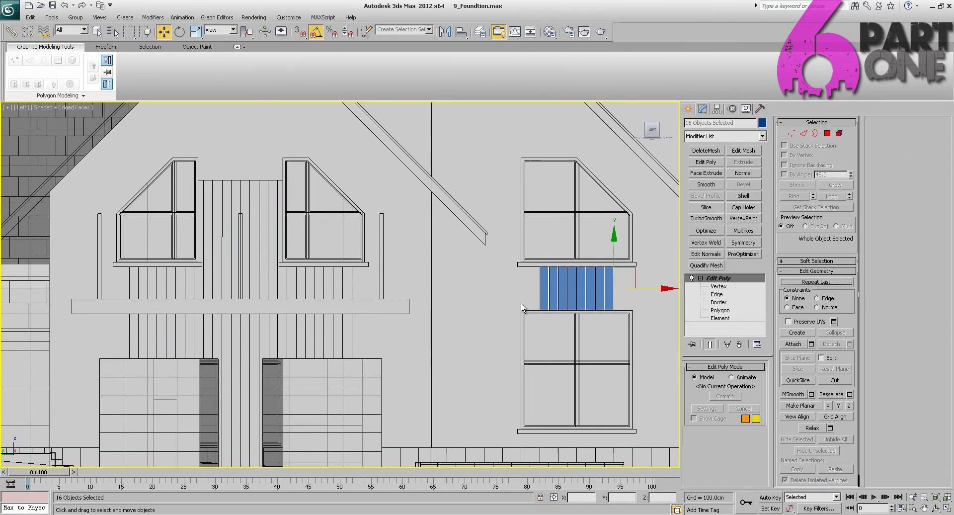
- Examine the plank rows against the elevation drawing in the wireframe Left view and return to the Perspective view
key("F3")
mouse_move(454, 308)
middle_mouse_down()
mouse_move(447, 273)
mouse_move(370, 294)
mouse_move(413, 296)
mouse_move(468, 330)
mouse_move(422, 323)
mouse_move(398, 283)
mouse_move(350, 284)
mouse_move(444, 298)
middle_mouse_up()
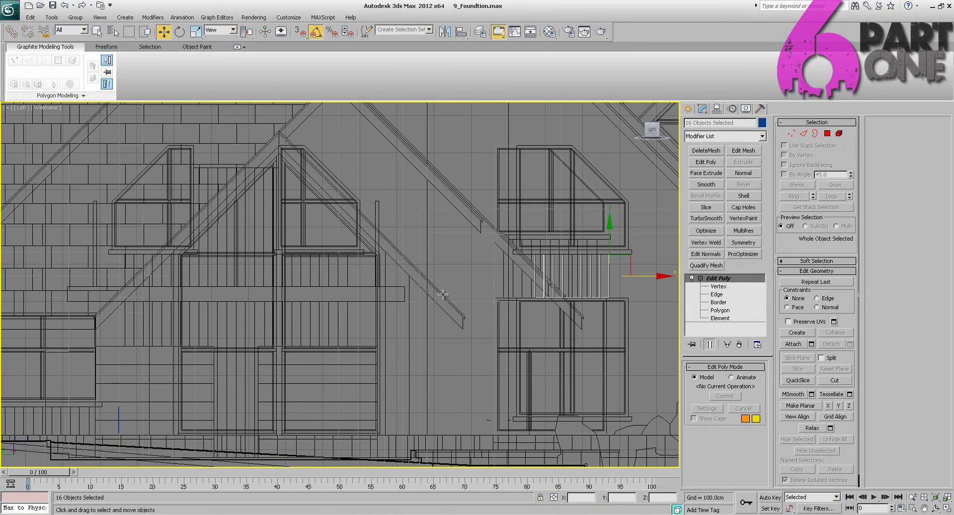
scroll(438, 270, "down", 3)
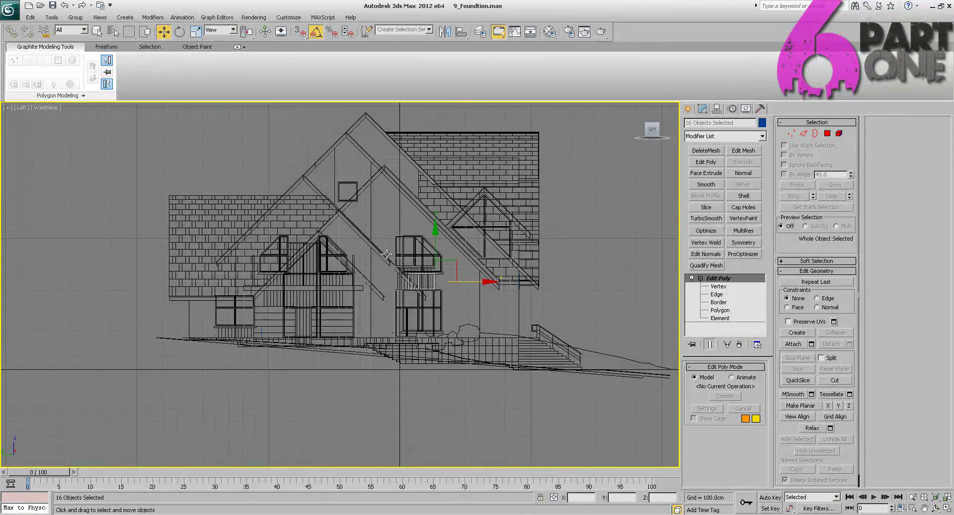
middle_click_drag(388, 255, 398, 251)
scroll(399, 251, "up", 1)
scroll(399, 252, "up", 2)
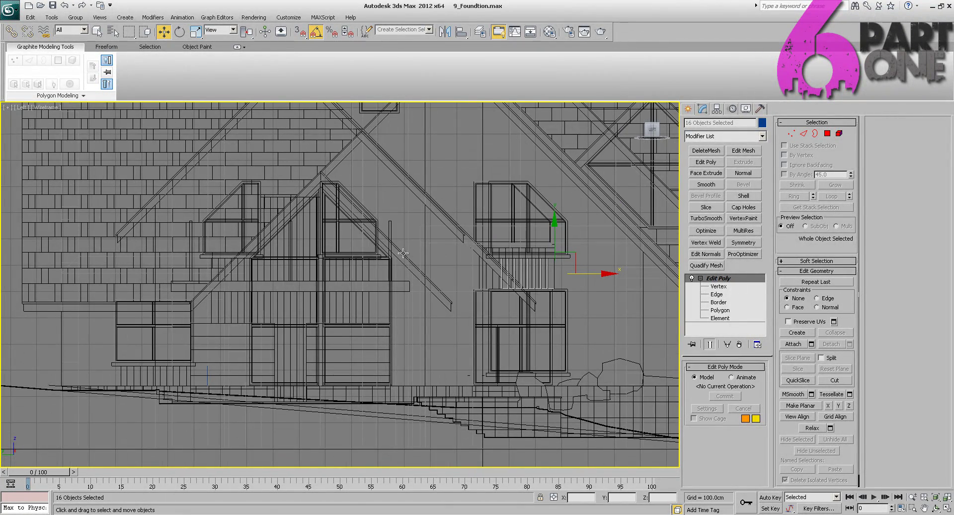
scroll(351, 267, "down", 4)
key("p")
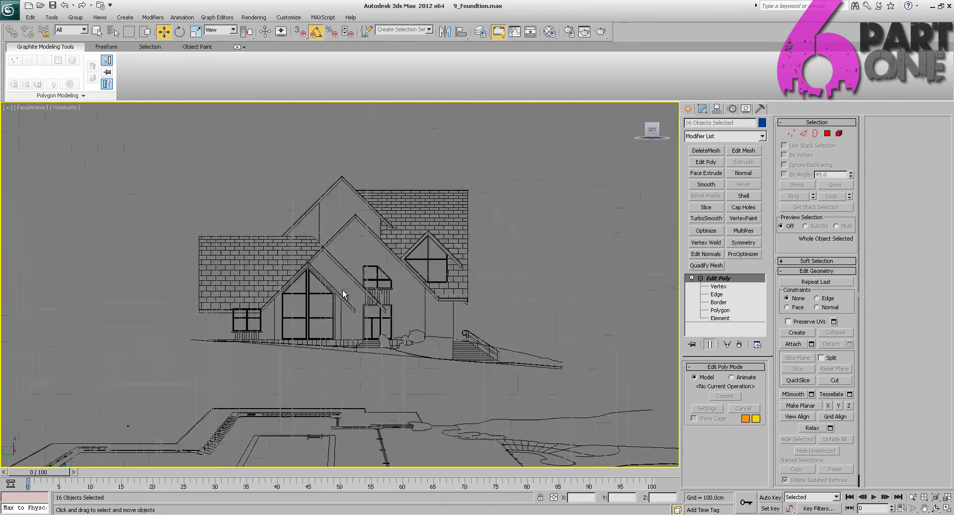
- Isolate the selected planks together with the elevation drawing to inspect the selection, and exit isolation
middle_click_drag(400, 244, 256, 320, "alt")
scroll(380, 258, "down", 5)
scroll(335, 294, "up", 2)
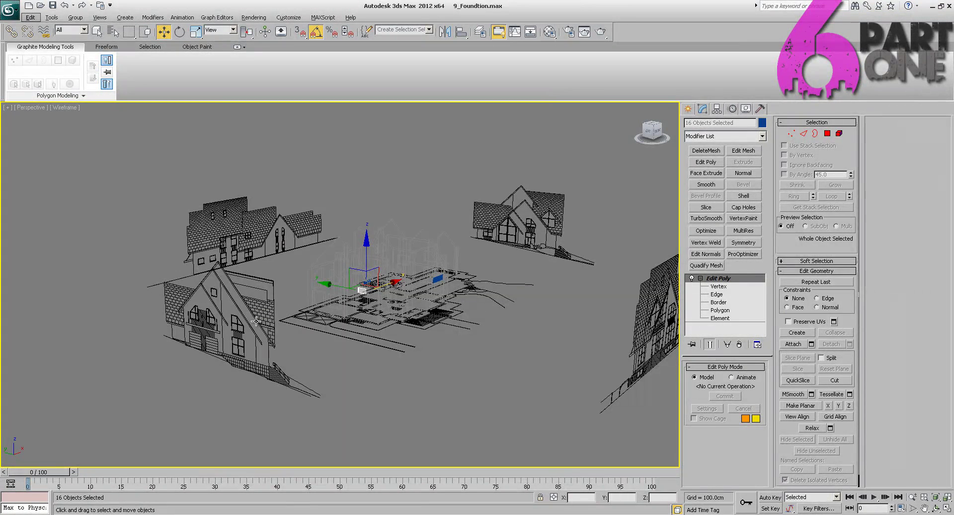
left_click(256, 321, "ctrl")
key("alt+q")
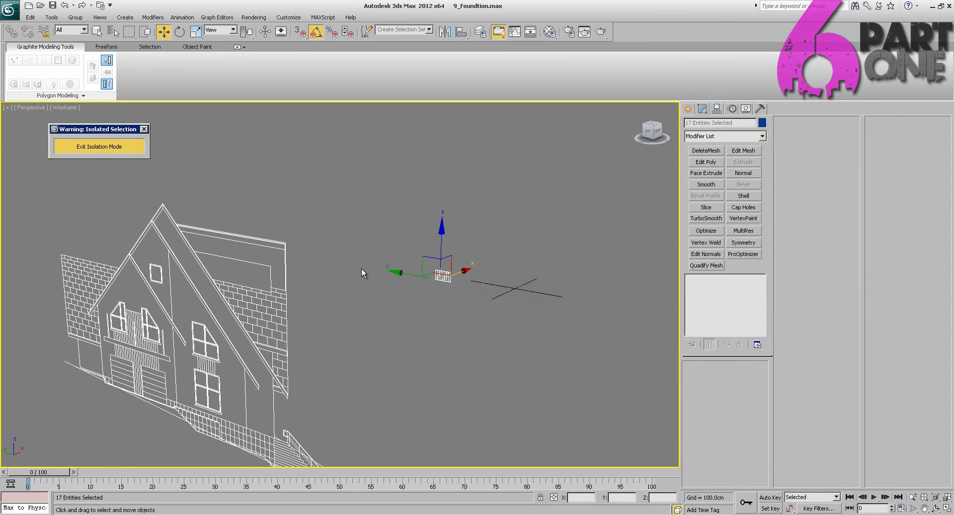
left_click(92, 146)
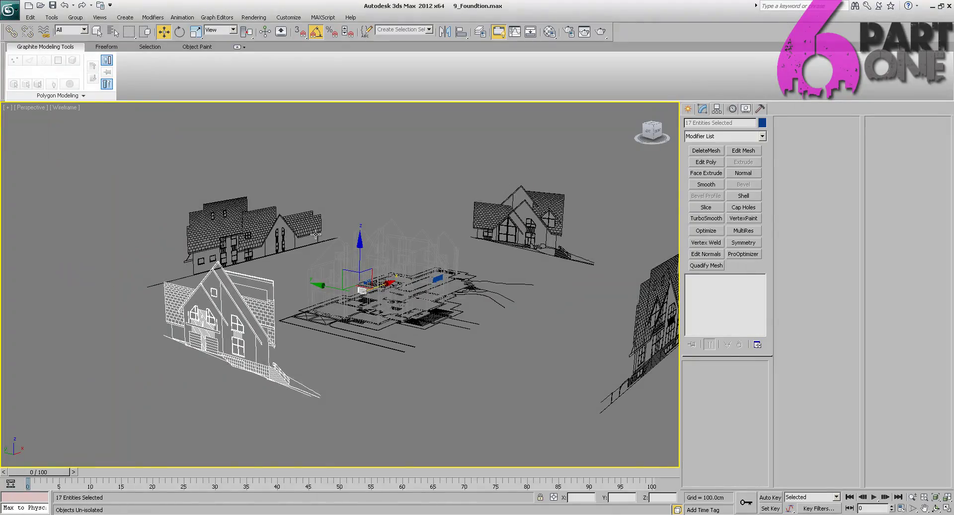
- Clear the selection, examine where the plank rows sit around the house in wireframe, and restore the shaded display
middle_click_drag(381, 248, 337, 293, "alt")
scroll(337, 295, "up", 2)
left_click(268, 304)
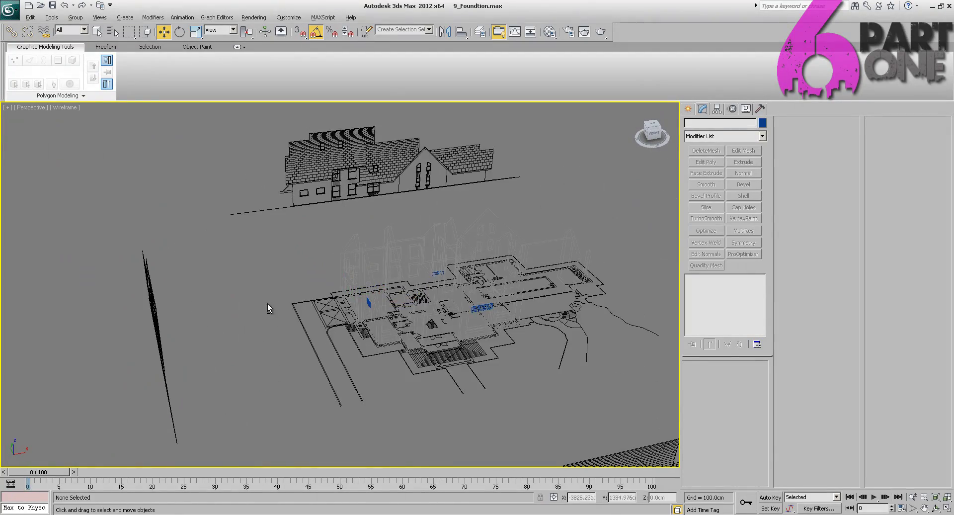
middle_click_drag(267, 303, 326, 318, "alt")
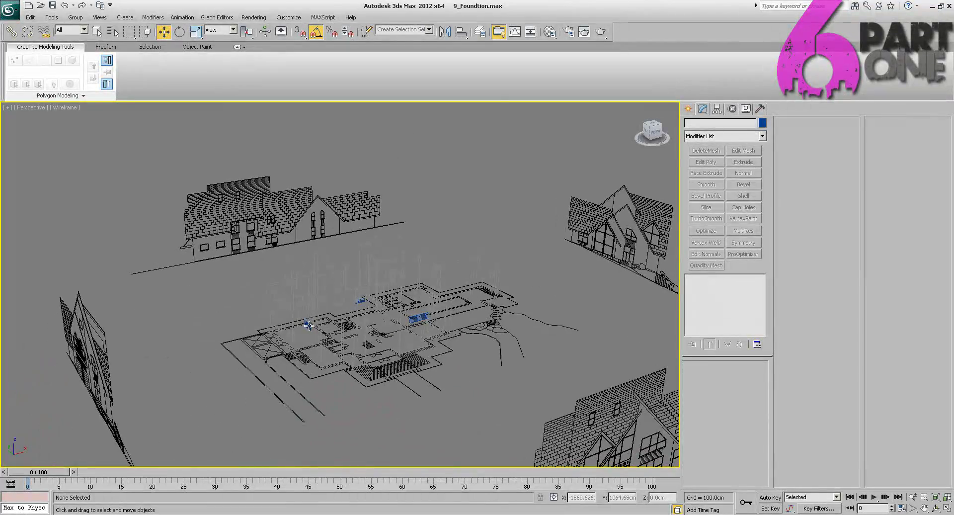
left_click(306, 325)
key("z")
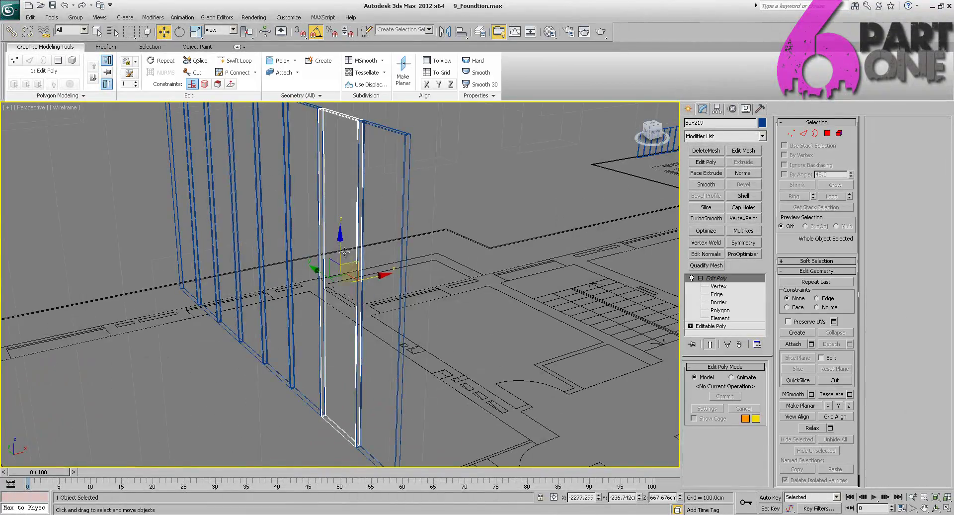
scroll(345, 252, "down", 8)
left_click(213, 279)
scroll(293, 277, "up", 3)
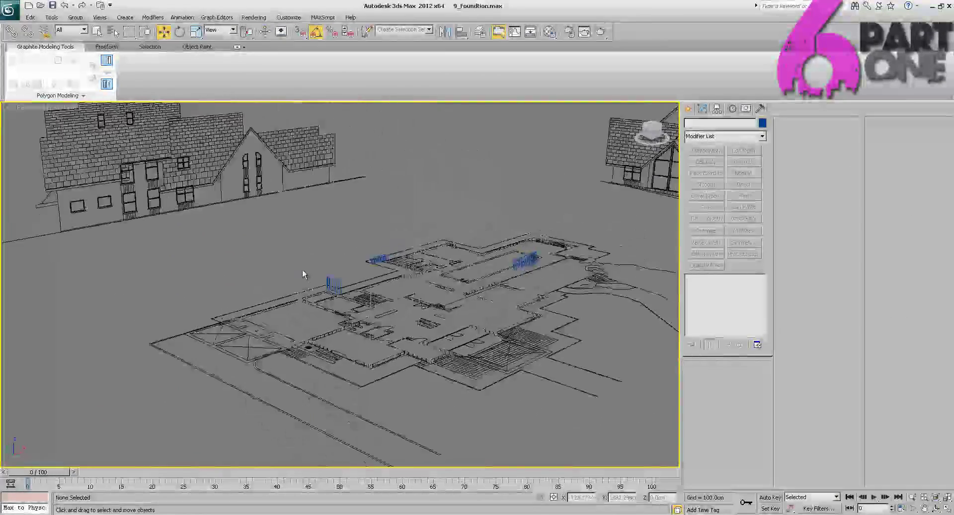
key("F3")
middle_click_drag(392, 217, 396, 221, "alt")
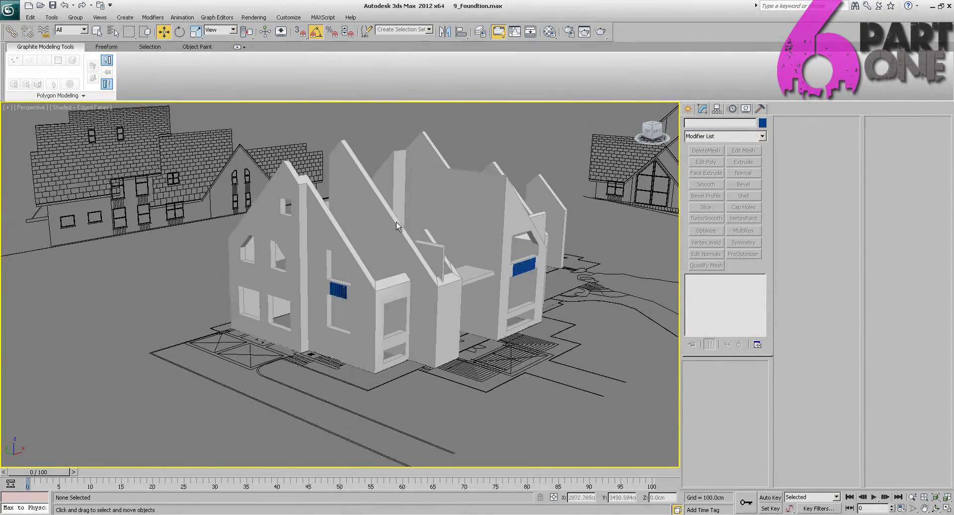
- Select only the eight planks of the row between the gable wall's upper and lower windows, leaving everything else out
scroll(396, 225, "up", 6)
left_click(369, 310)
middle_click_drag(377, 300, 404, 227)
scroll(381, 257, "up", 5)
left_click_drag(190, 258, 502, 295)
middle_click_drag(502, 295, 452, 283, "alt")
scroll(453, 282, "down", 7)
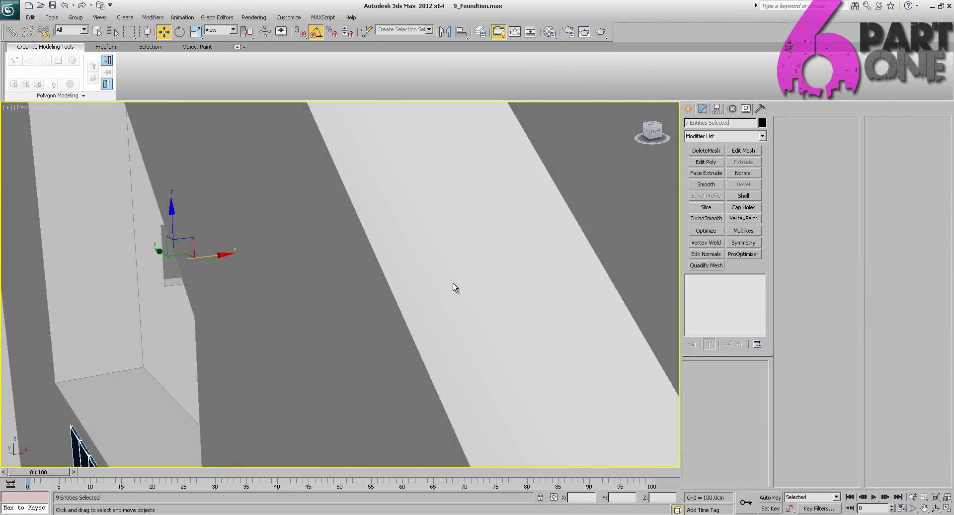
middle_click_drag(352, 233, 390, 248, "alt")
left_click(236, 270)
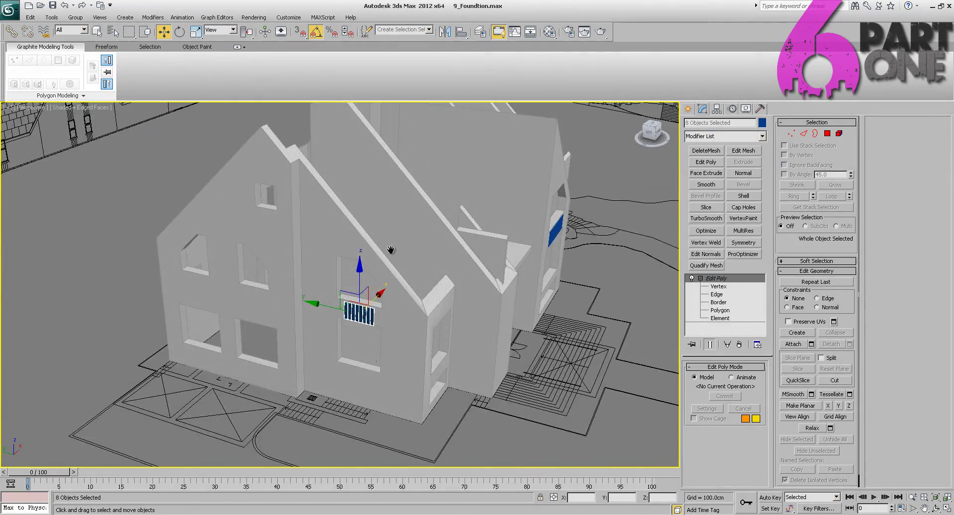
- Make one copy of the eight-plank row outward along X and move it along Y toward the neighbouring wall's upper windows
scroll(408, 207, "up", 5)
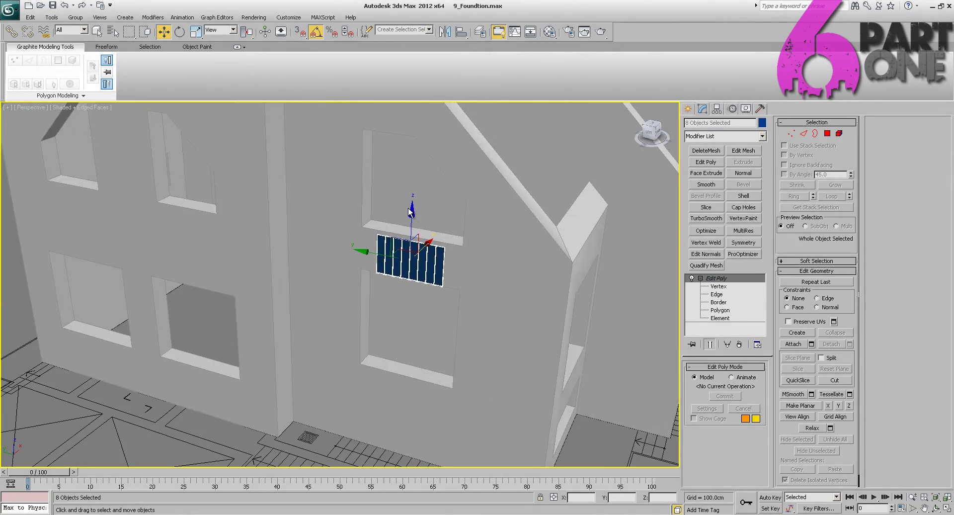
middle_click_drag(408, 207, 461, 263, "alt")
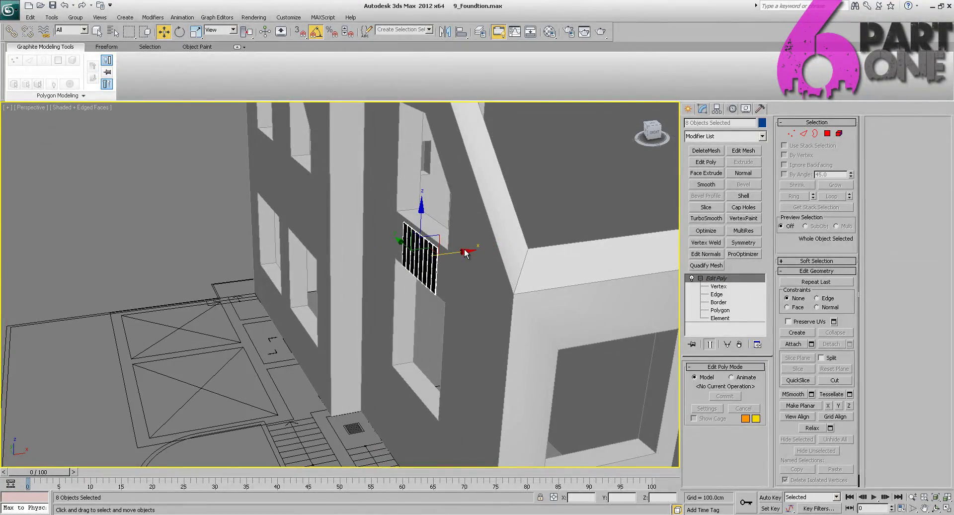
left_click_drag(464, 252, 415, 256, "shift")
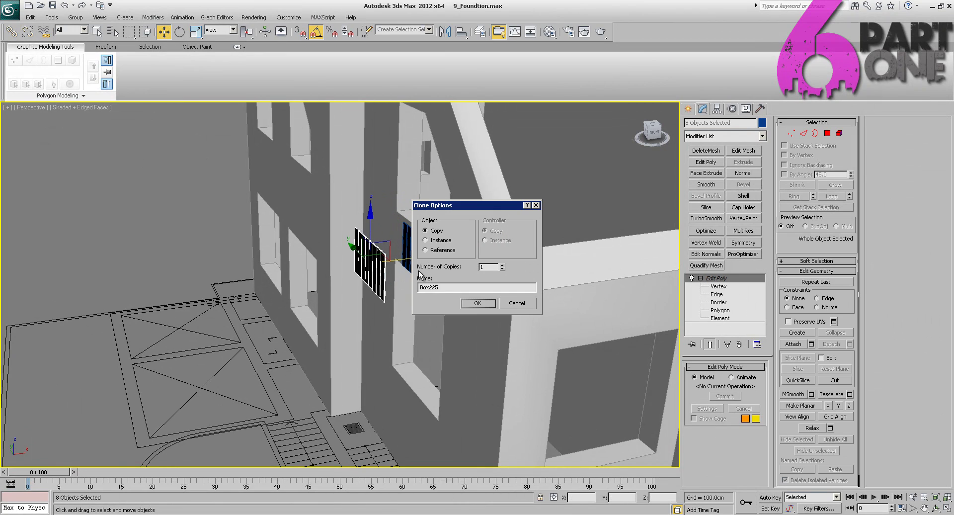
left_click(469, 305)
middle_click_drag(327, 270, 412, 263, "alt")
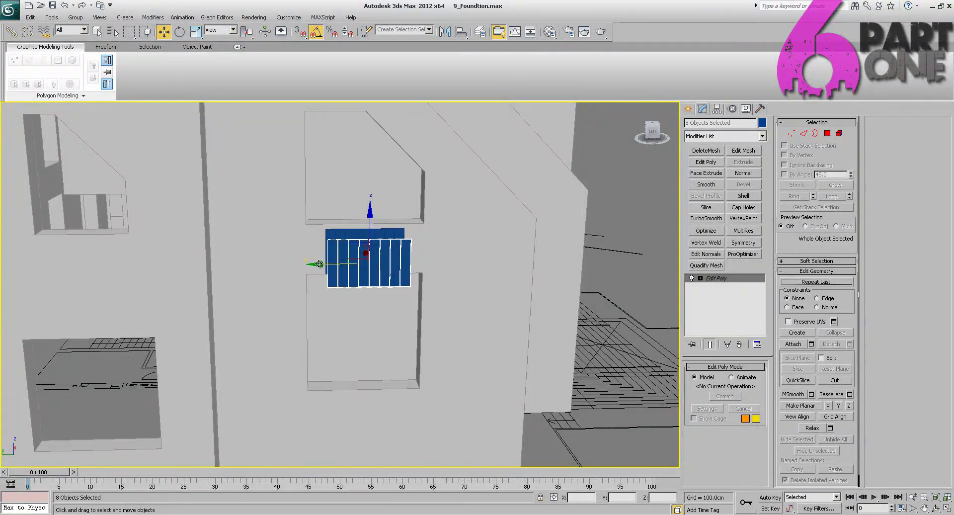
left_click_drag(310, 260, 65, 258)
middle_click_drag(268, 262, 470, 259)
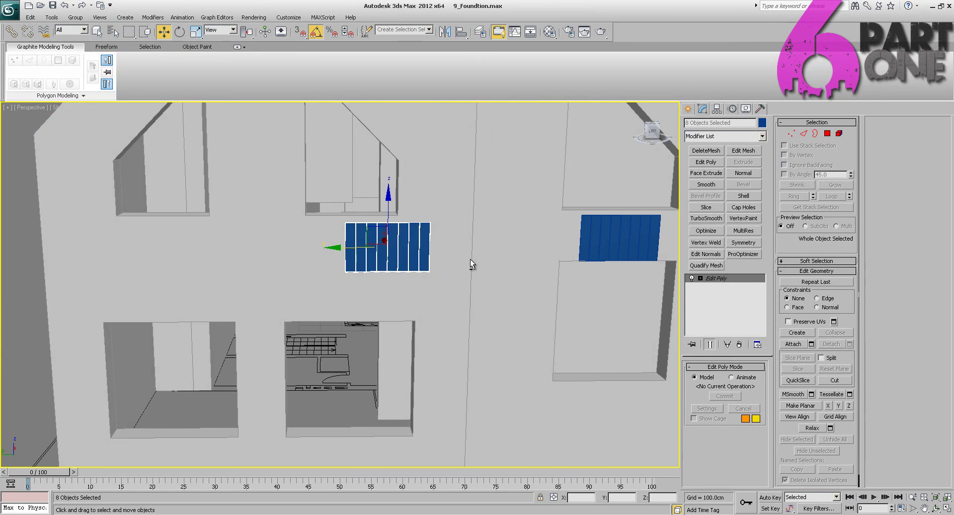
- In the Left view, move the copied row horizontally beneath the sill of the leftmost upper window
key("v")
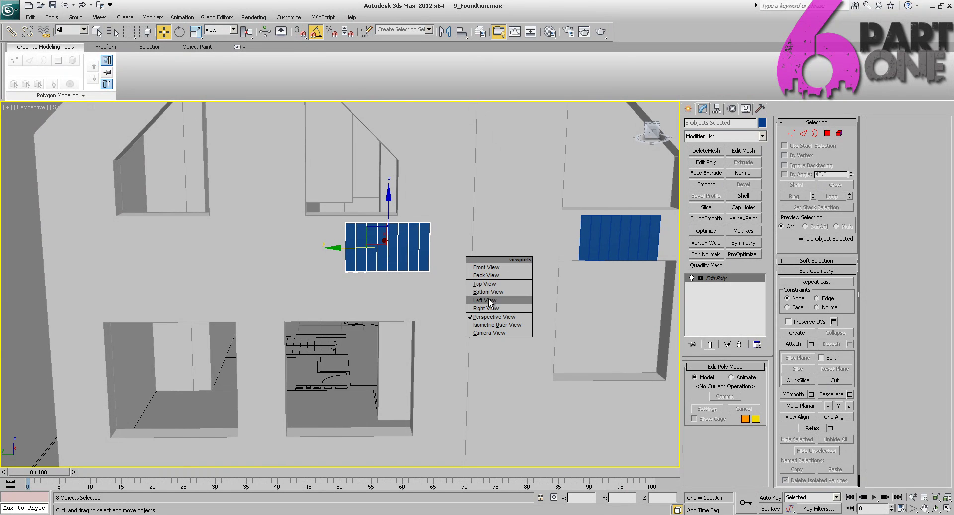
left_click(493, 299)
scroll(345, 265, "down", 10)
middle_click_drag(346, 265, 378, 278)
key("z")
middle_click_drag(273, 214, 355, 249)
scroll(356, 250, "down", 2)
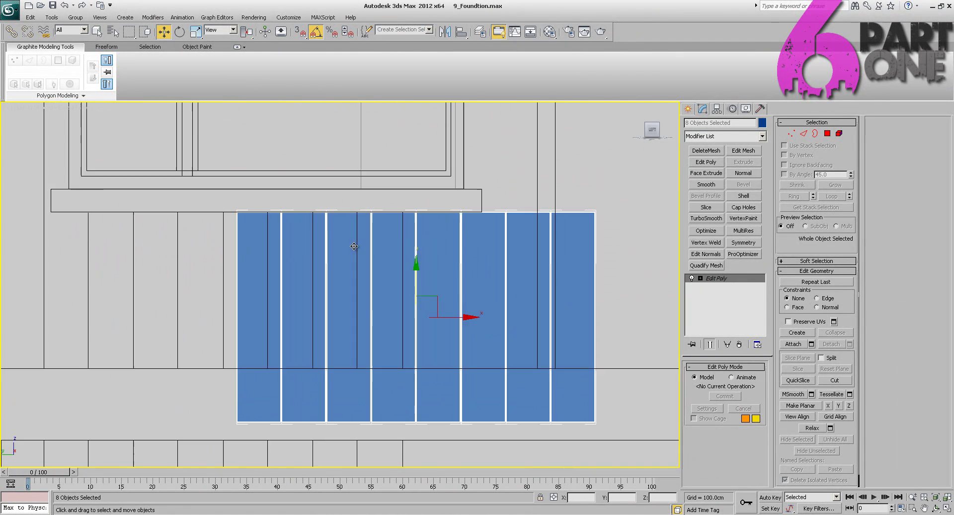
scroll(262, 248, "down", 7)
middle_click_drag(262, 247, 491, 254)
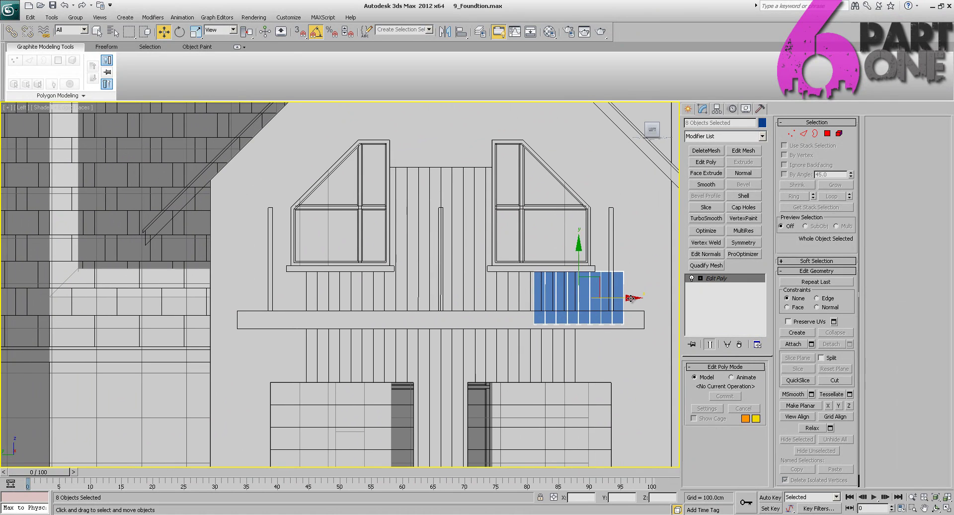
left_click_drag(619, 298, 402, 297)
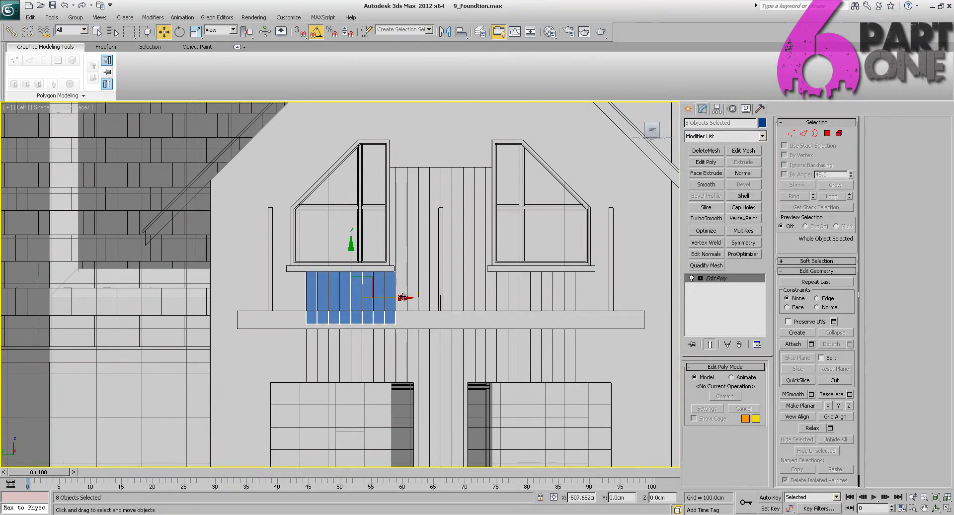
- Fine-tune the copied row's horizontal position so its planks line up with the plank lines of the elevation drawing
scroll(402, 297, "up", 5)
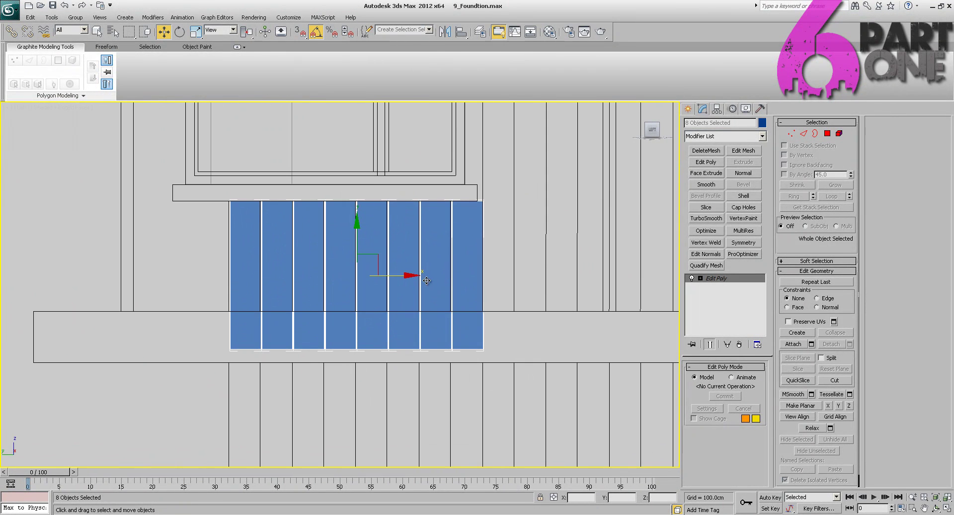
left_click_drag(407, 275, 406, 275)
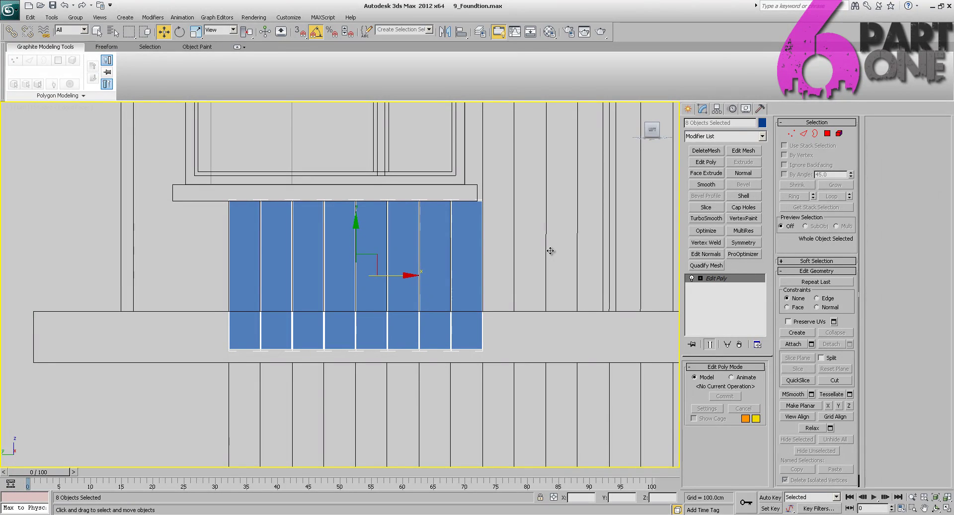
middle_click_drag(359, 259, 307, 274)
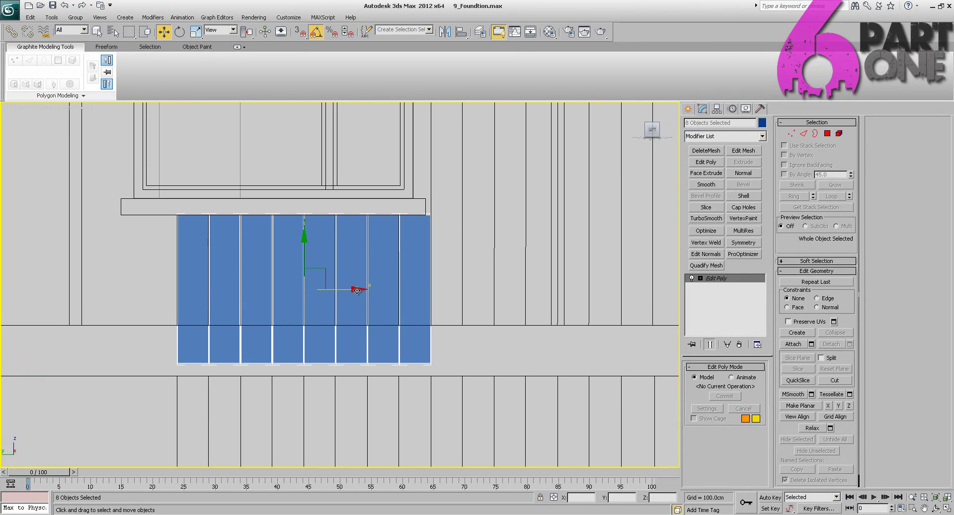
left_click_drag(357, 290, 356, 289)
middle_click_drag(452, 309, 291, 299)
scroll(271, 329, "down", 2)
- In the Perspective view, move the copied plank row about 34 cm along X against the wall below the upper window
key("p")
key("z")
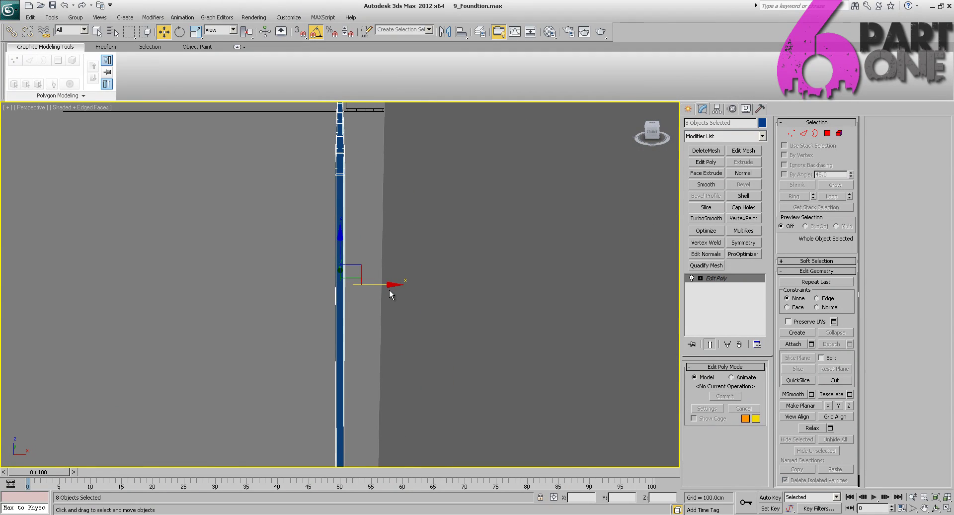
left_click_drag(392, 286, 491, 288)
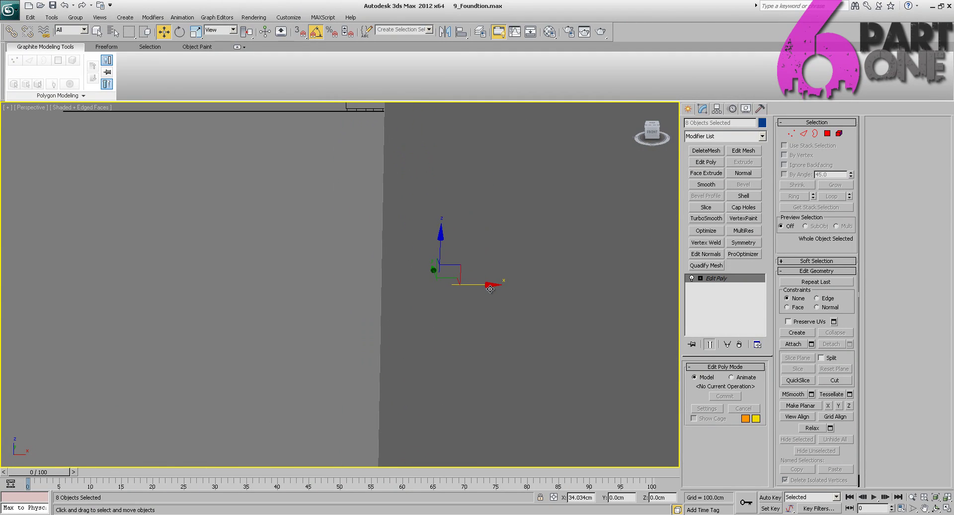
middle_click_drag(485, 288, 479, 289, "alt")
key("z")
middle_click_drag(342, 260, 424, 259, "alt")
scroll(428, 240, "down", 8)
scroll(414, 252, "down", 6)
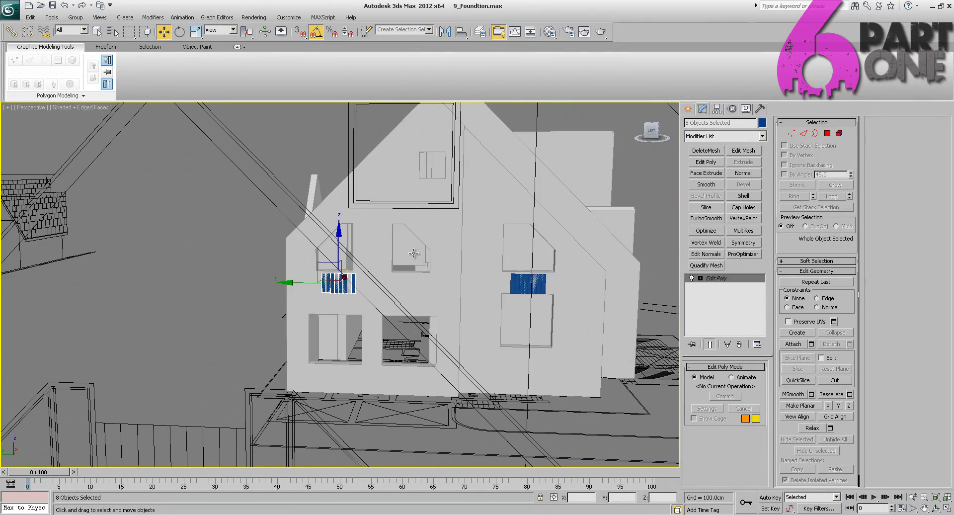
scroll(378, 311, "up", 10)
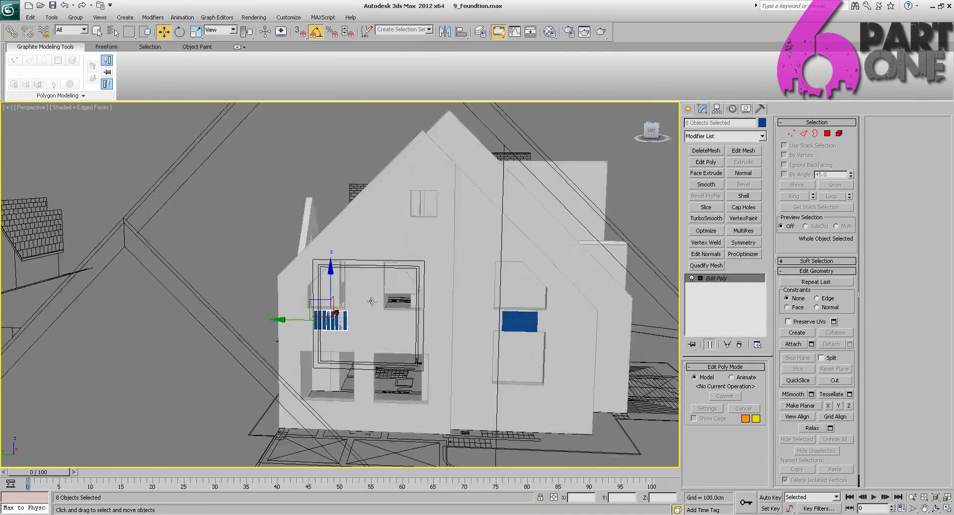
- In the Left view, make two more copies of the eight-plank row side by side, about 200.5 cm apart, reaching beneath the second upper window
key("v")
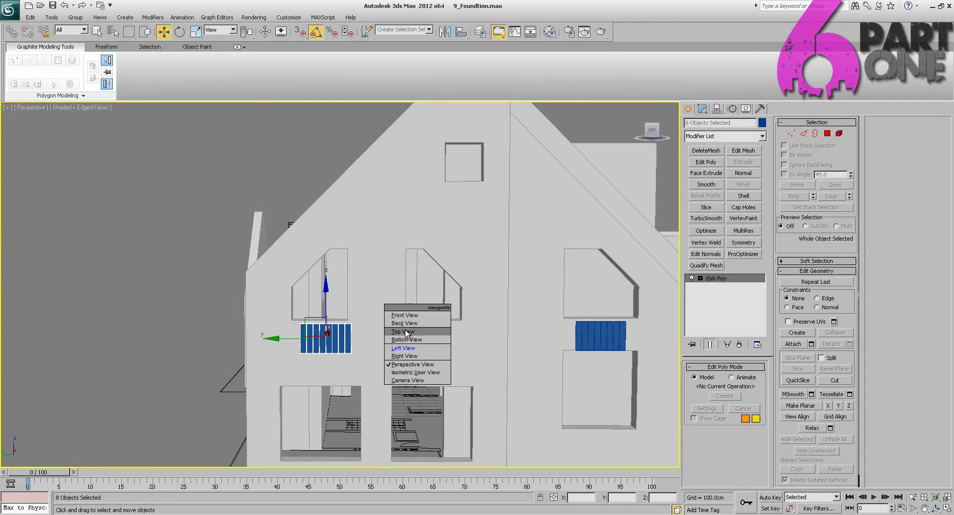
left_click(404, 348)
key("z")
scroll(408, 345, "down", 4)
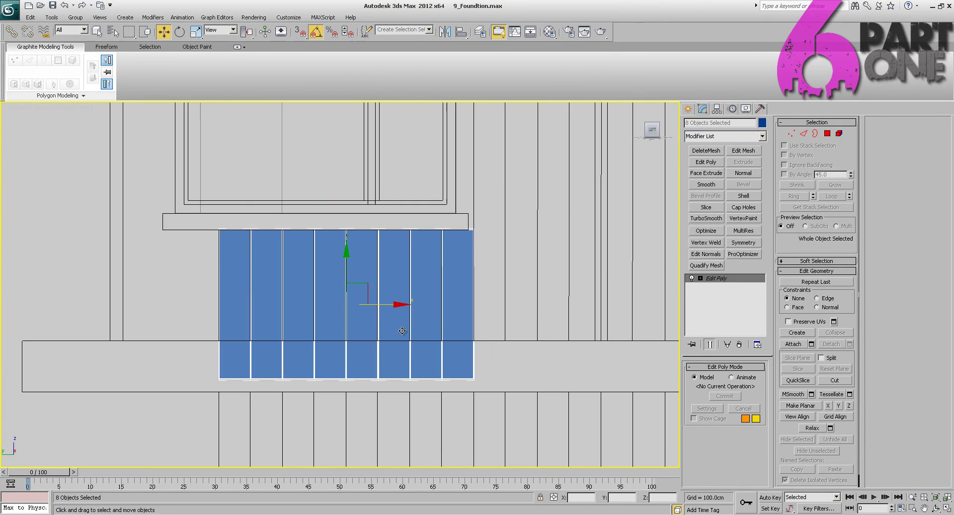
middle_click_drag(440, 299, 281, 329)
middle_click_drag(276, 333, 276, 337)
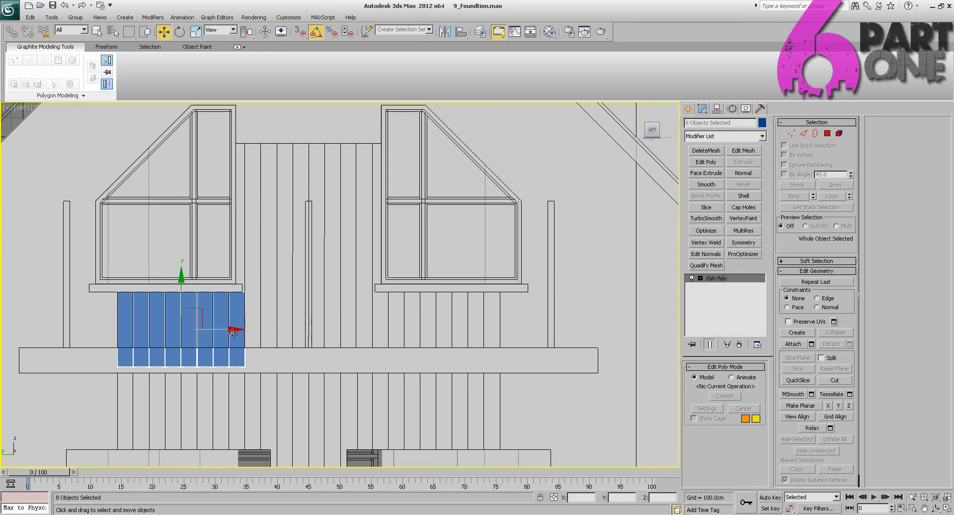
left_click_drag(232, 331, 361, 324, "shift")
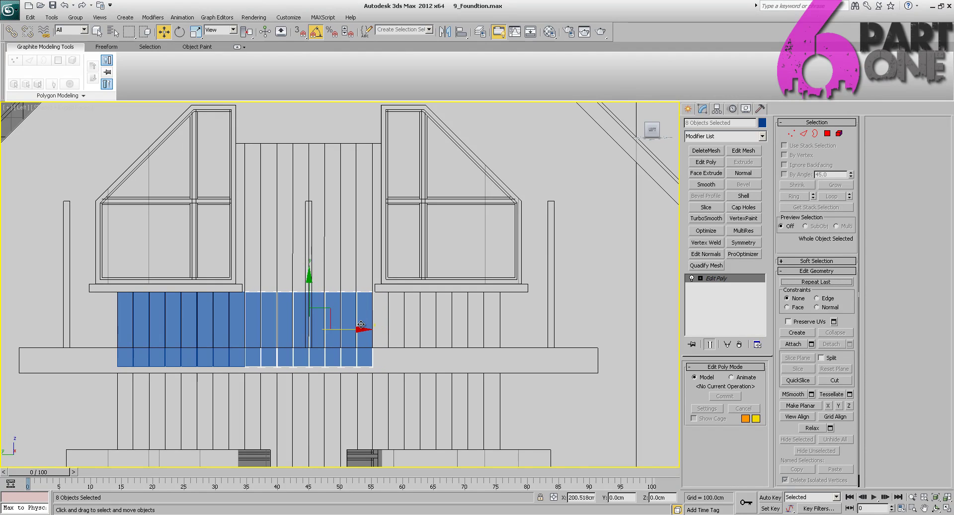
left_click_drag(361, 323, 361, 323, "shift")
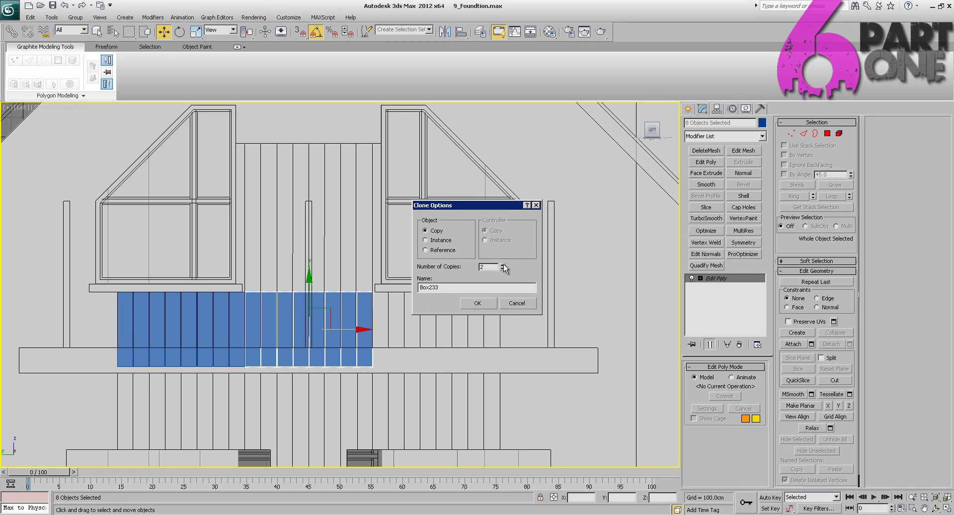
left_click(487, 303)
middle_click_drag(365, 319, 414, 282)
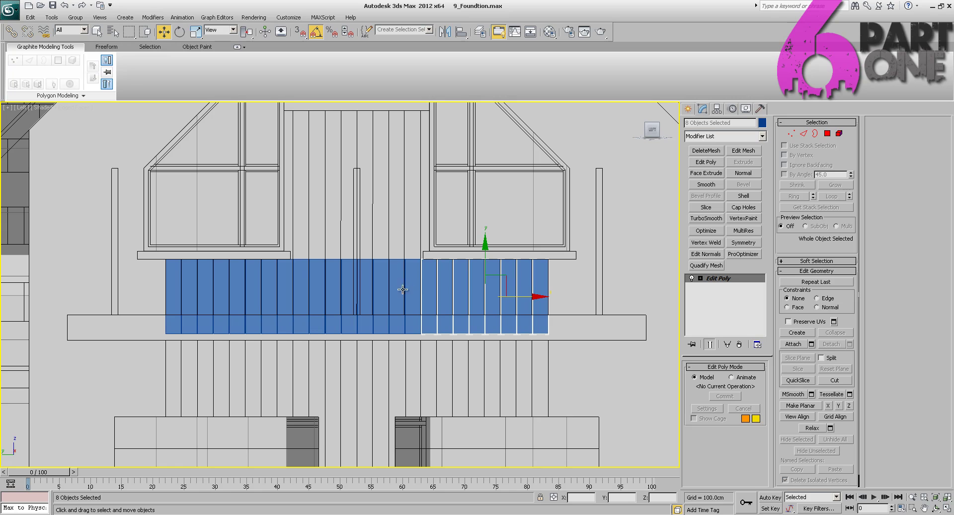
left_click(412, 286)
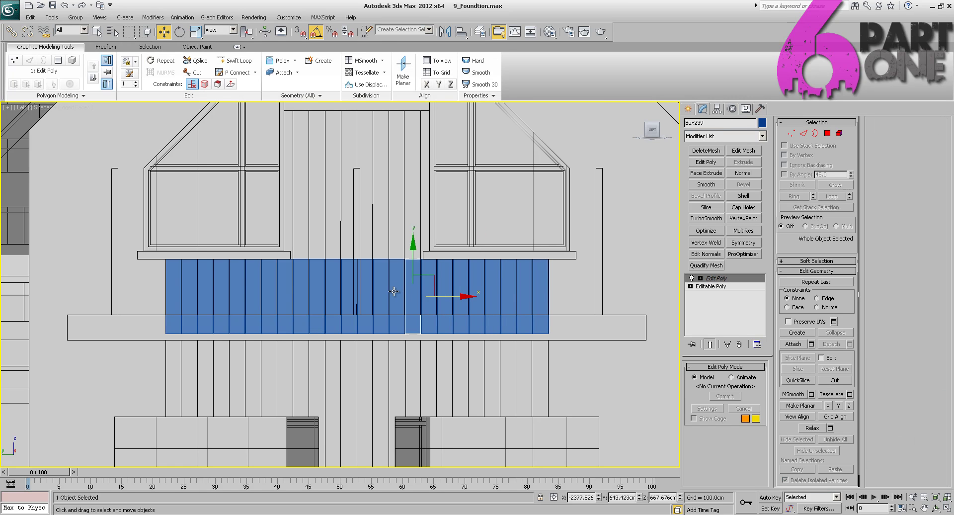
left_click(394, 291, "ctrl")
left_click(381, 298, "ctrl")
left_click(370, 298, "ctrl")
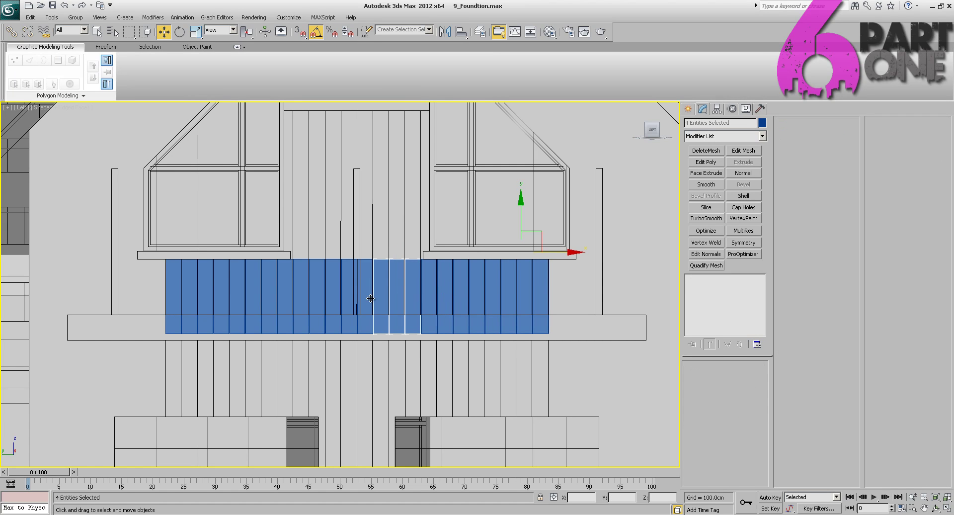
left_click(616, 277)
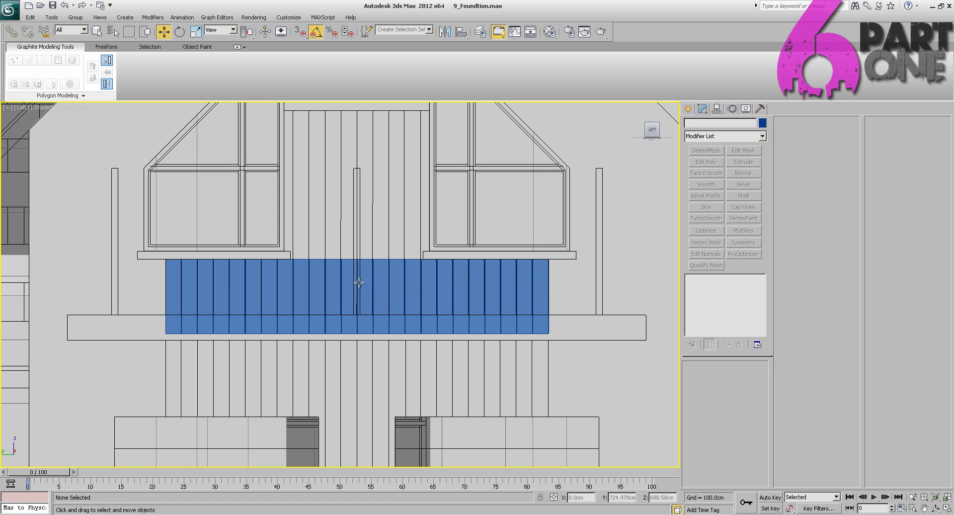
- Select the eight planks of the middle row, between the rows beneath the two upper windows
left_click(304, 281)
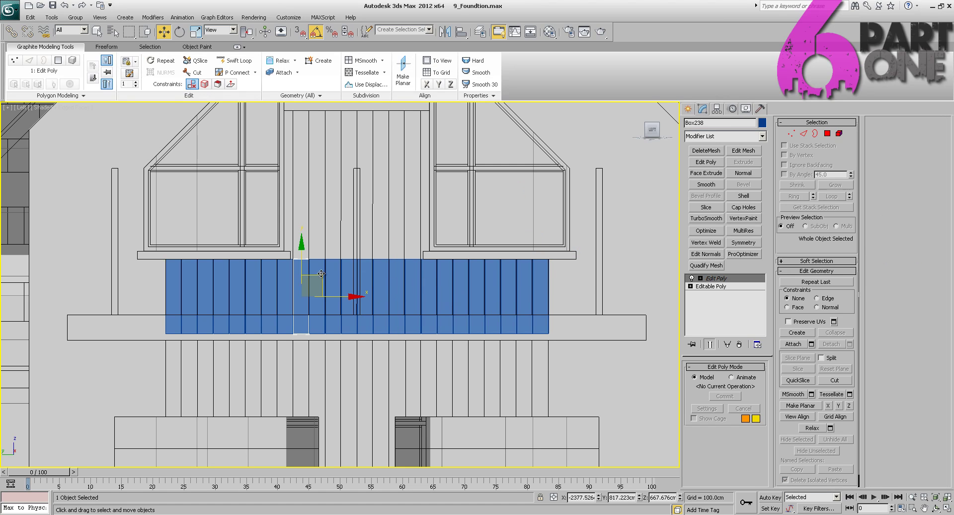
left_click(318, 273, "ctrl")
left_click(337, 265, "ctrl")
left_click(350, 266, "ctrl")
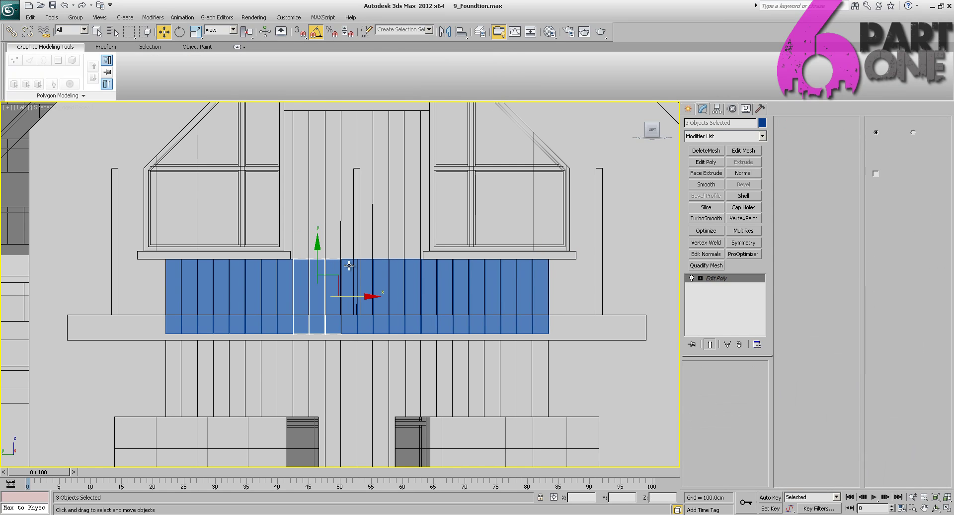
left_click(366, 267, "ctrl")
left_click(388, 268, "ctrl")
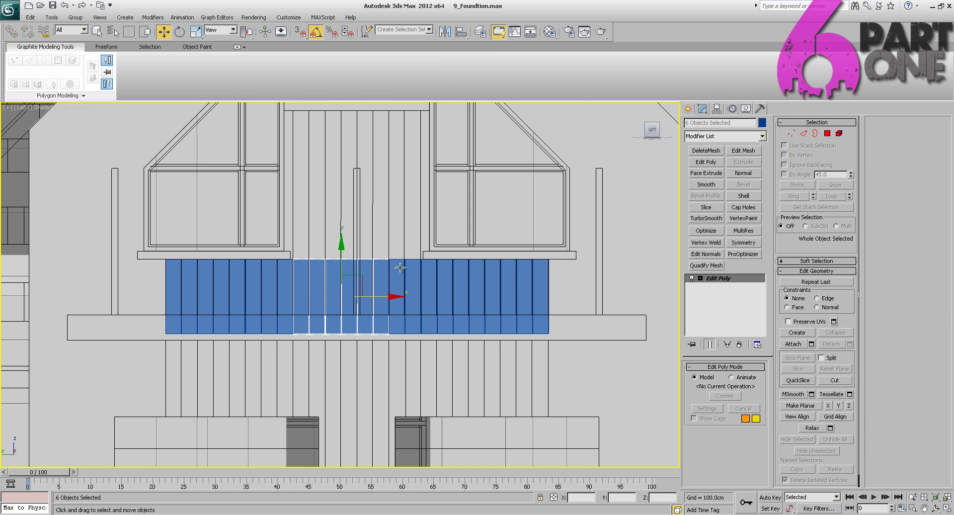
left_click(398, 268, "ctrl")
left_click(414, 269, "ctrl")
- Try moving the eight middle planks up about 232.5 cm between the upper windows, and undo the move
middle_click_drag(364, 256, 358, 341)
left_click_drag(353, 331, 385, 183)
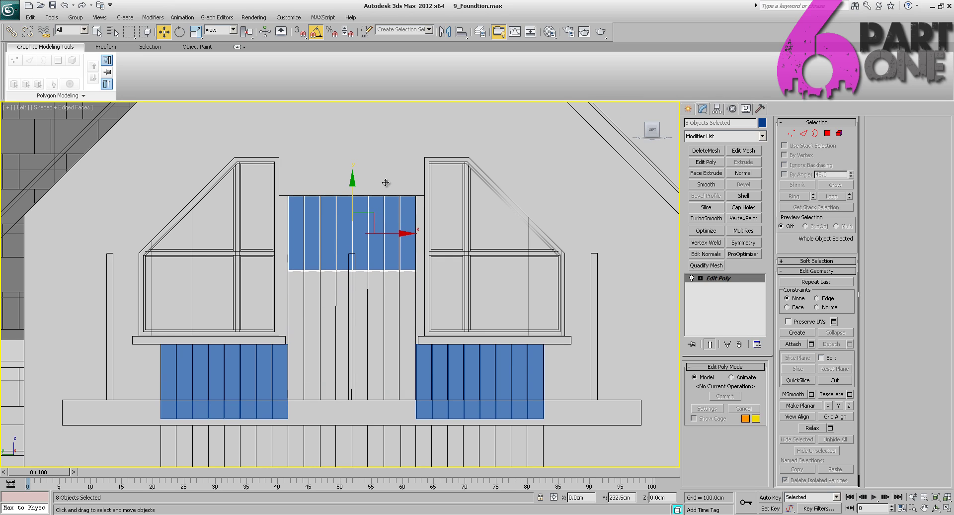
middle_click_drag(385, 183, 466, 264)
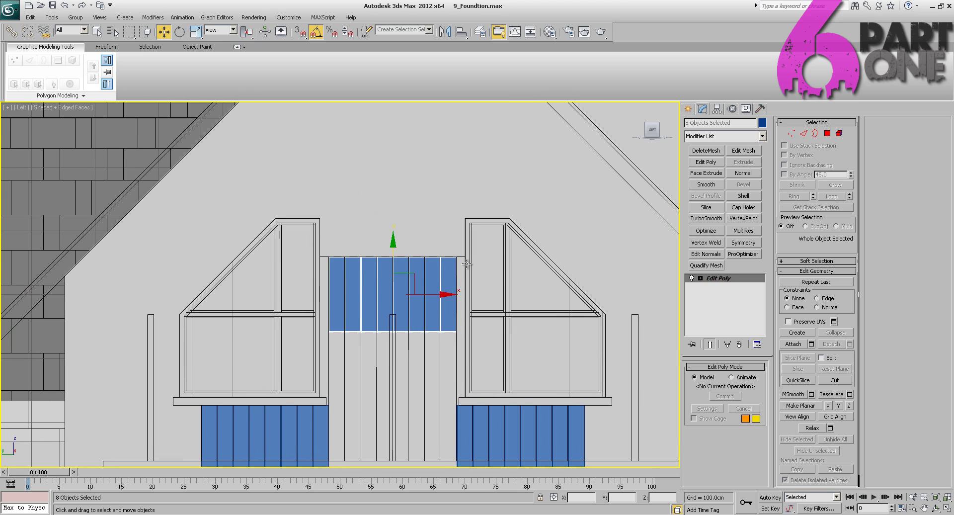
key("ctrl+z")
- Add one neighbouring plank on each side to the selection and move all ten up about 232.4 cm between the upper windows
middle_click_drag(337, 425, 327, 322)
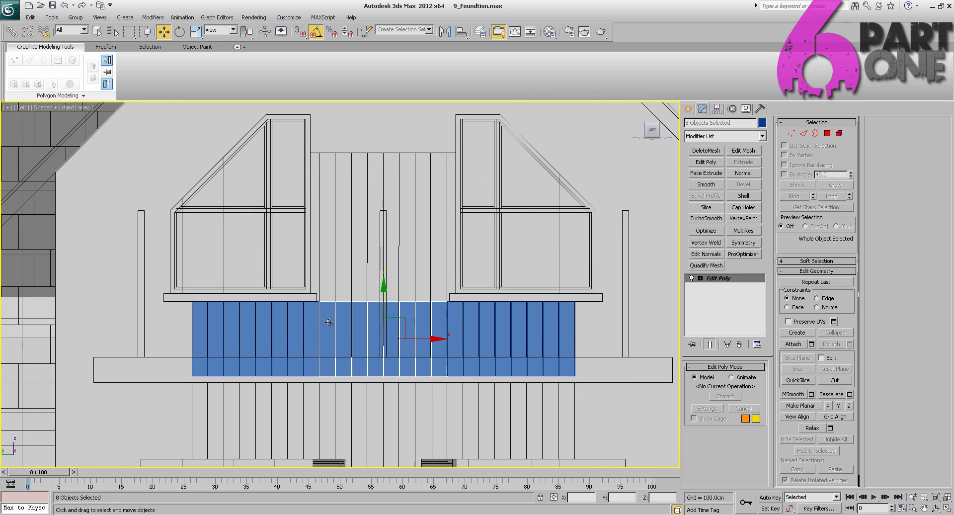
left_click(312, 325, "ctrl")
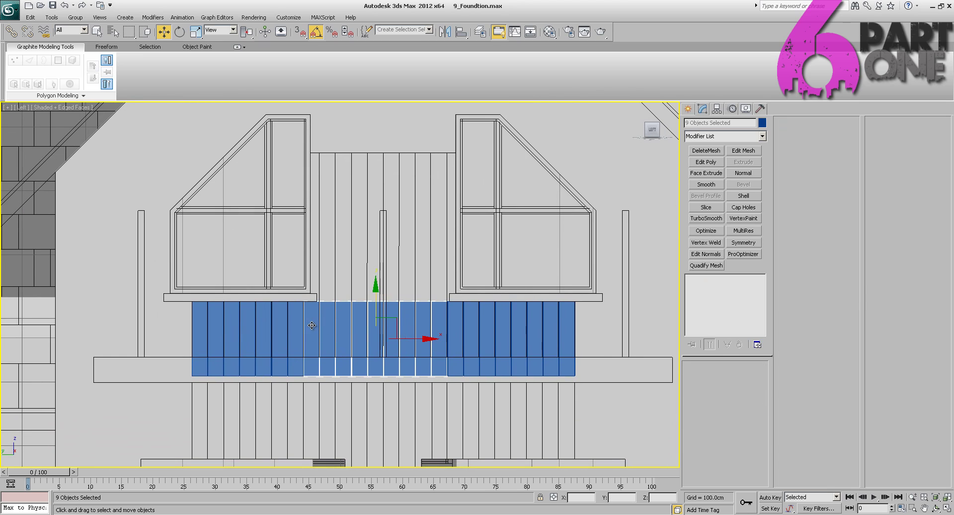
left_click(456, 314, "ctrl")
left_click_drag(385, 288, 423, 139)
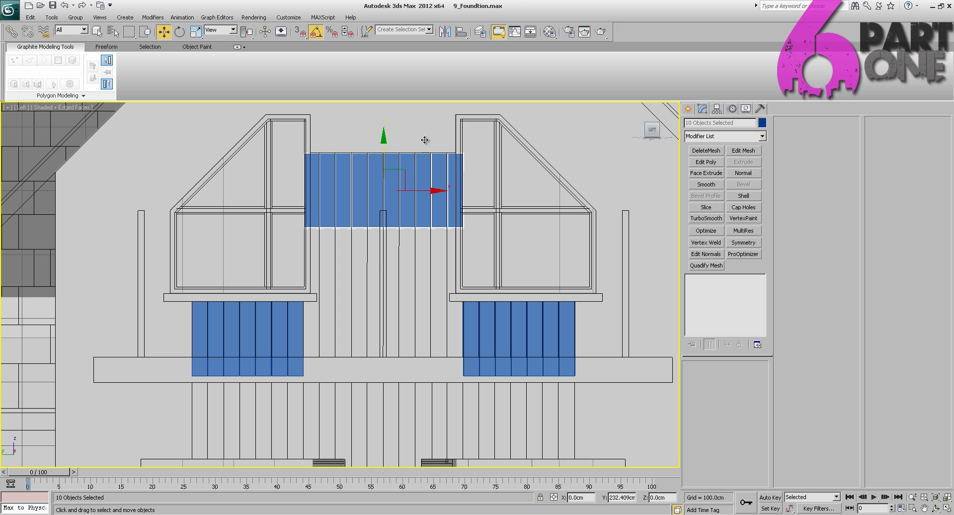
- Apply Edit Poly to the ten planks and lower their bottom vertices to the upper edge of the horizontal band
scroll(425, 140, "up", 4)
middle_click_drag(424, 345, 425, 221)
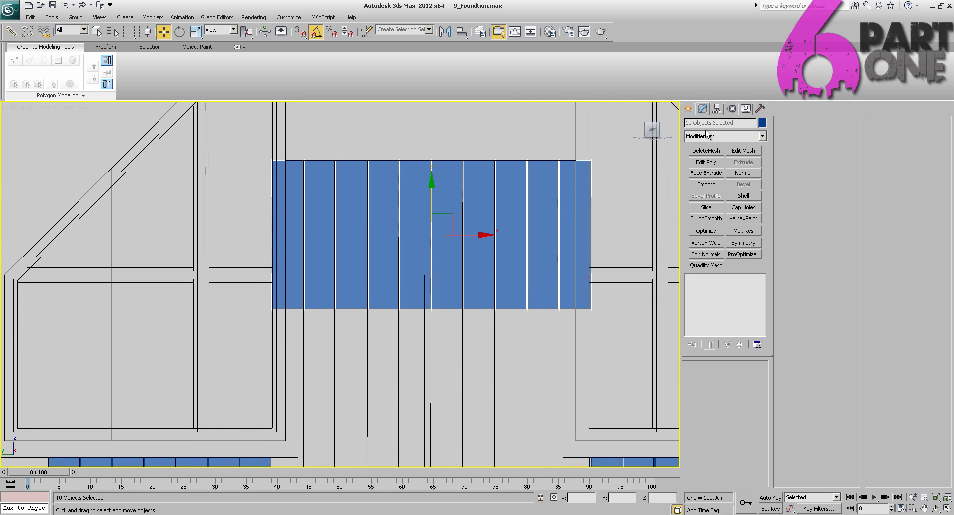
left_click(707, 162)
left_click(700, 278)
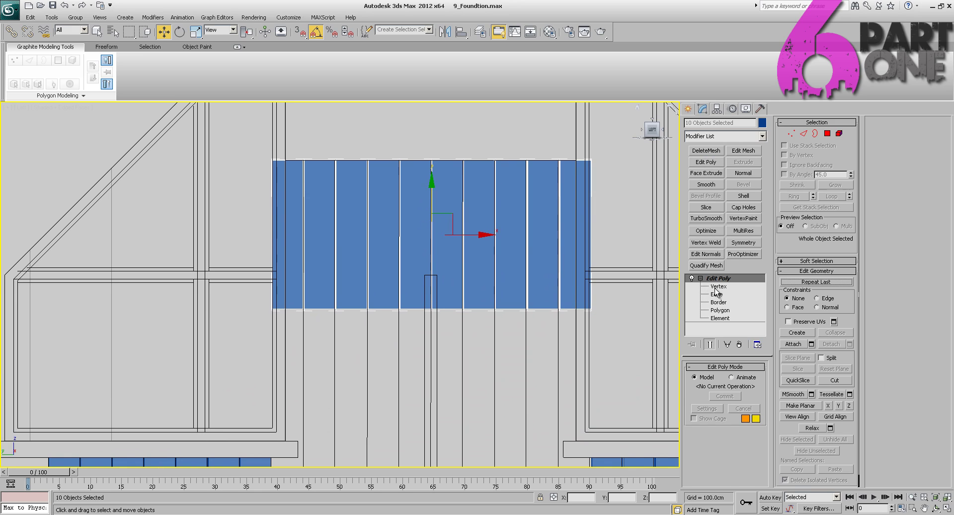
left_click(717, 287)
scroll(398, 281, "down", 3)
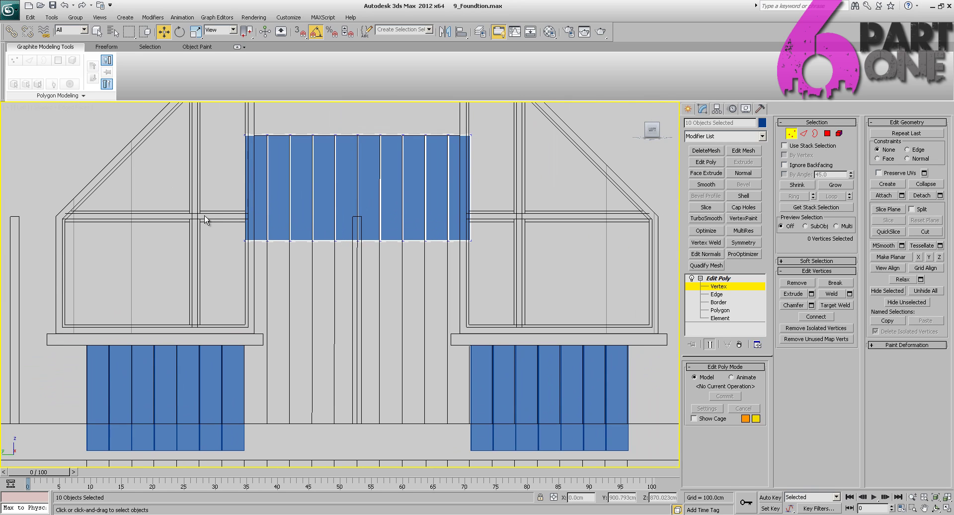
left_click_drag(204, 216, 557, 287)
middle_click_drag(347, 293, 408, 214)
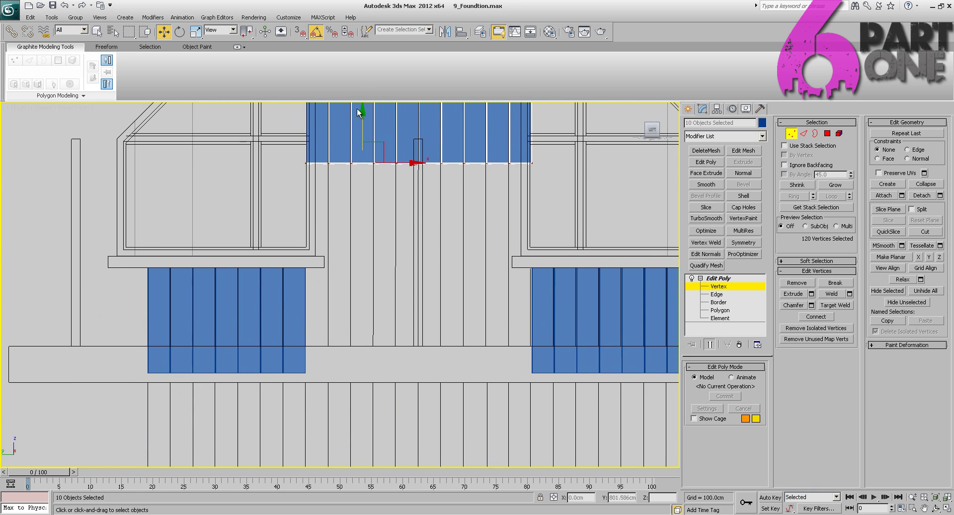
left_click_drag(365, 108, 358, 295)
scroll(401, 239, "up", 6)
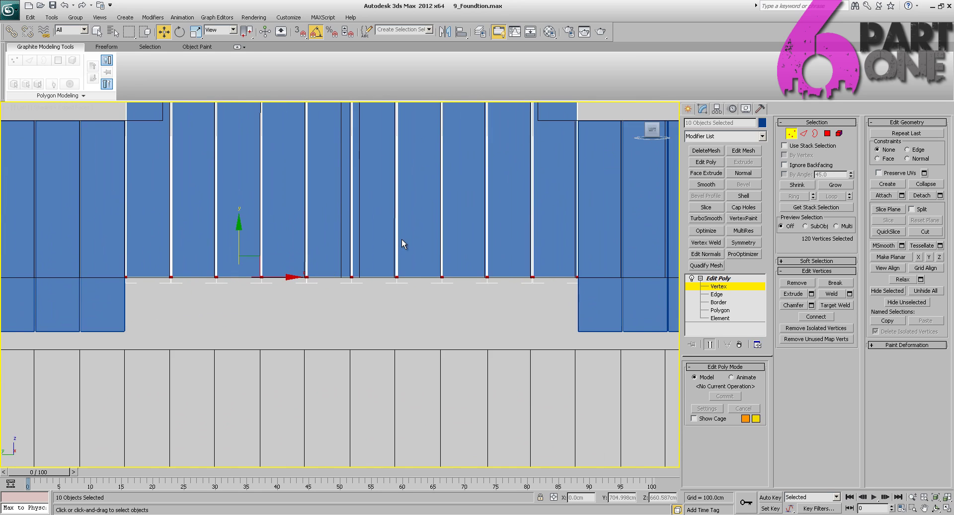
scroll(219, 283, "down", 6)
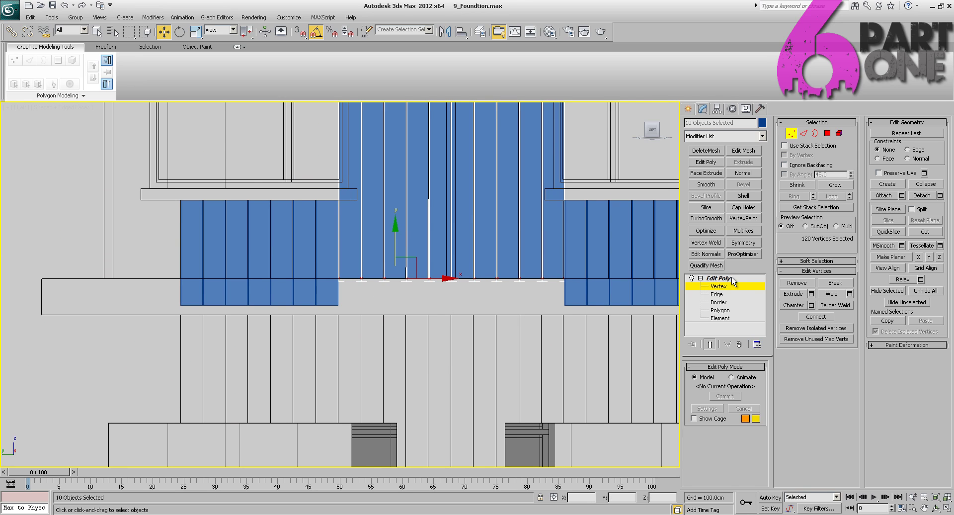
left_click(791, 135)
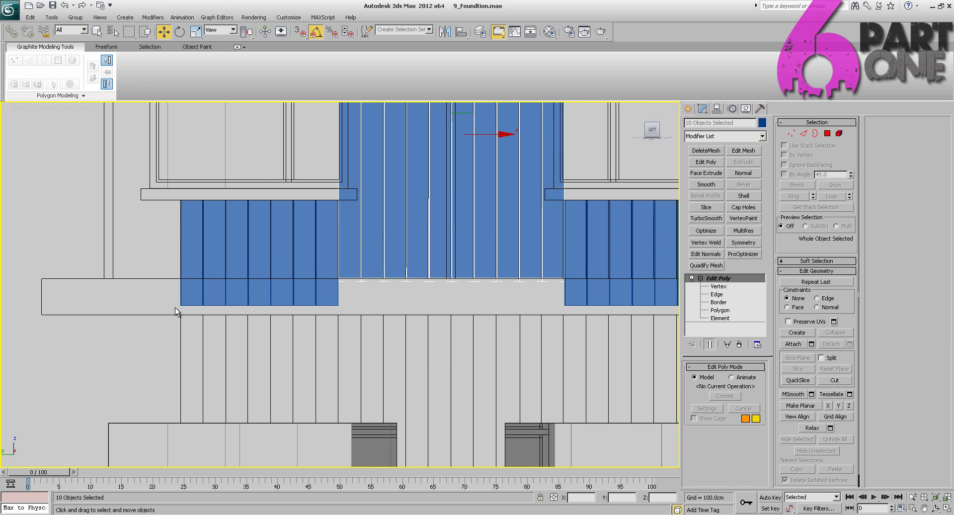
- Select the fourteen short planks beneath the two upper windows, seven on each side of the long middle planks
left_click_drag(175, 307, 243, 294)
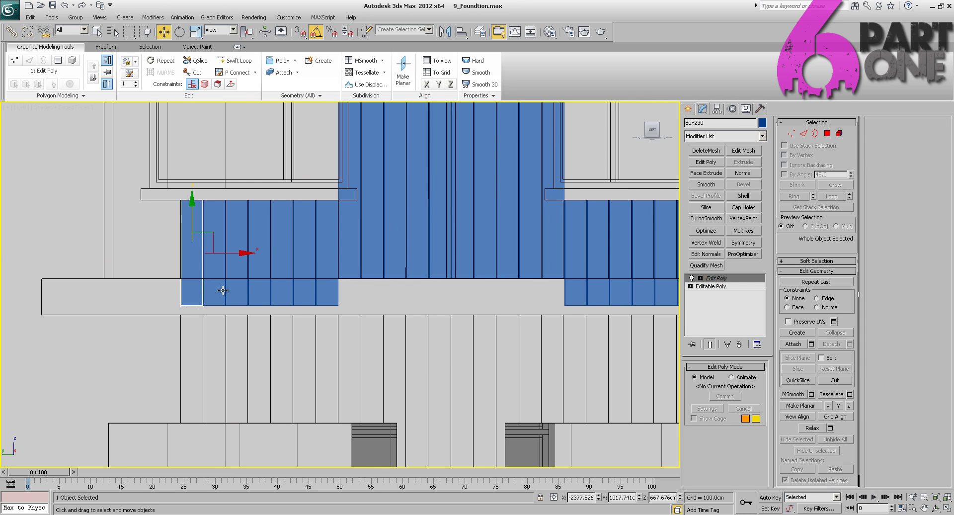
key("q")
left_click(259, 290, "ctrl")
left_click(279, 290, "ctrl")
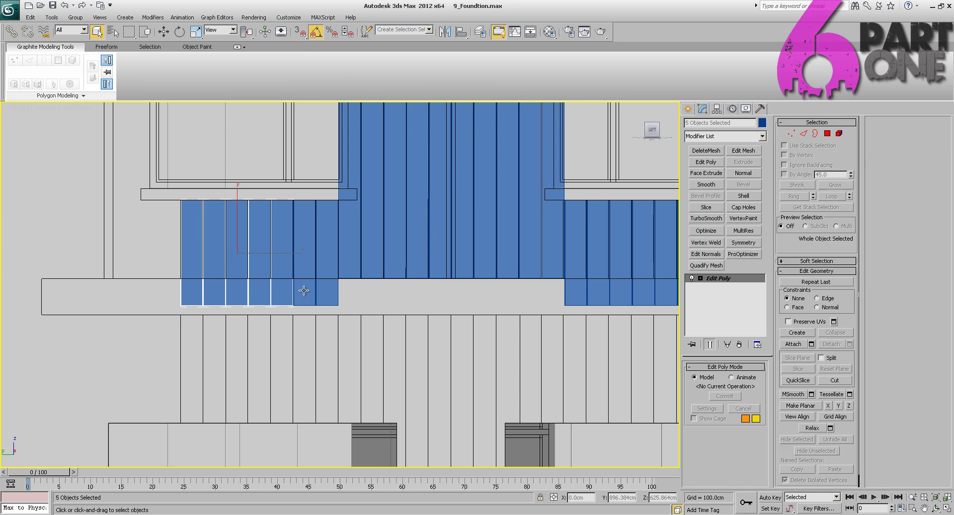
left_click(304, 291, "ctrl")
left_click(330, 292, "ctrl")
left_click(576, 298, "ctrl")
middle_click_drag(639, 296, 366, 307)
left_click(334, 306, "ctrl")
left_click(350, 306, "ctrl")
left_click(372, 305, "ctrl")
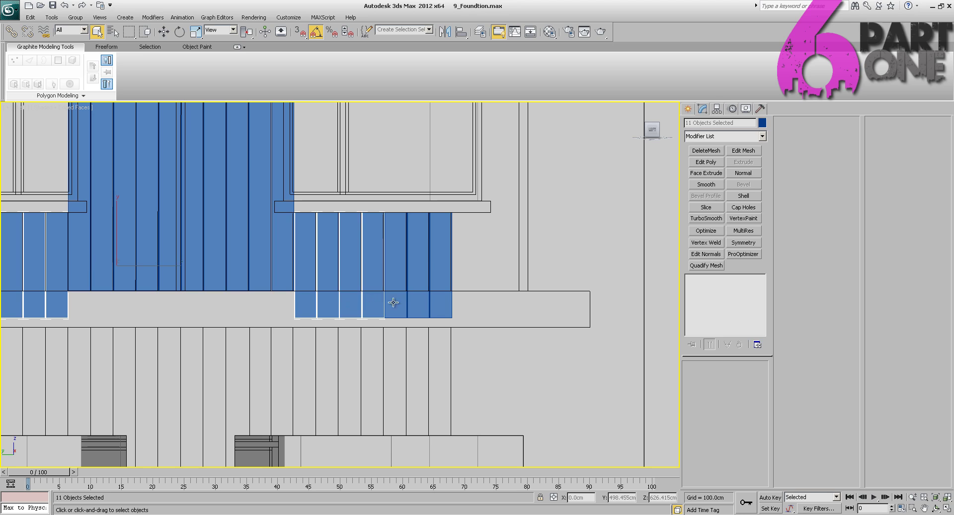
left_click(396, 305, "ctrl")
left_click(418, 304, "ctrl")
left_click(438, 304, "ctrl")
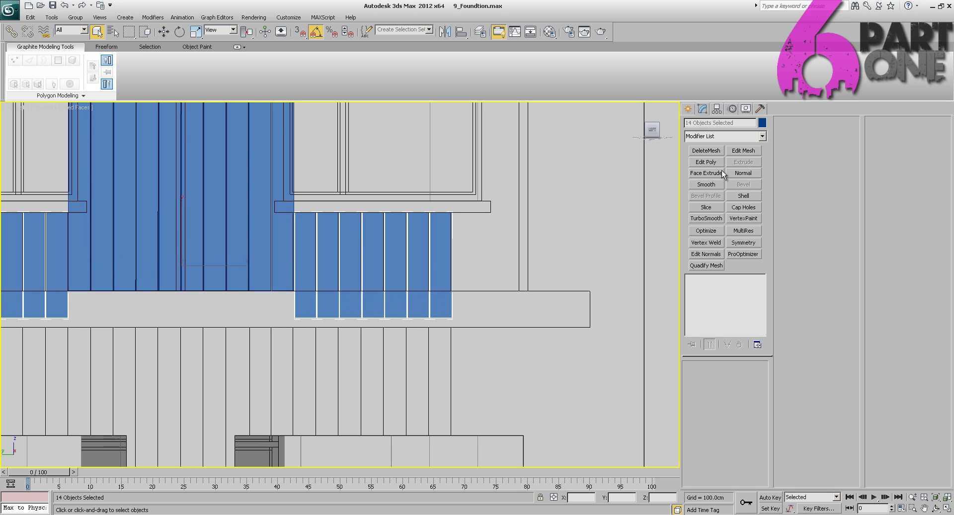
- Apply Edit Poly to the fourteen planks and raise their bottom vertices to the horizontal band's upper edge
left_click(706, 162)
key("1")
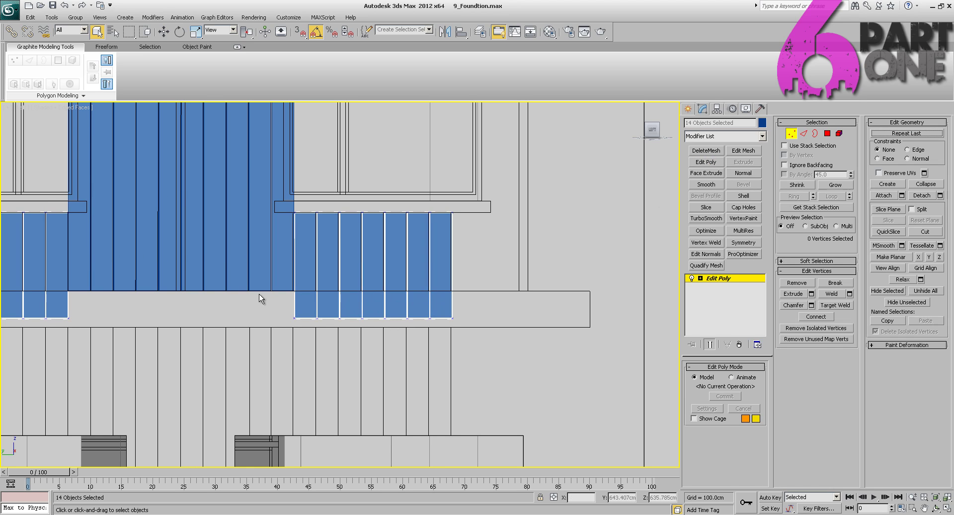
middle_click_drag(258, 294, 406, 311)
key("w")
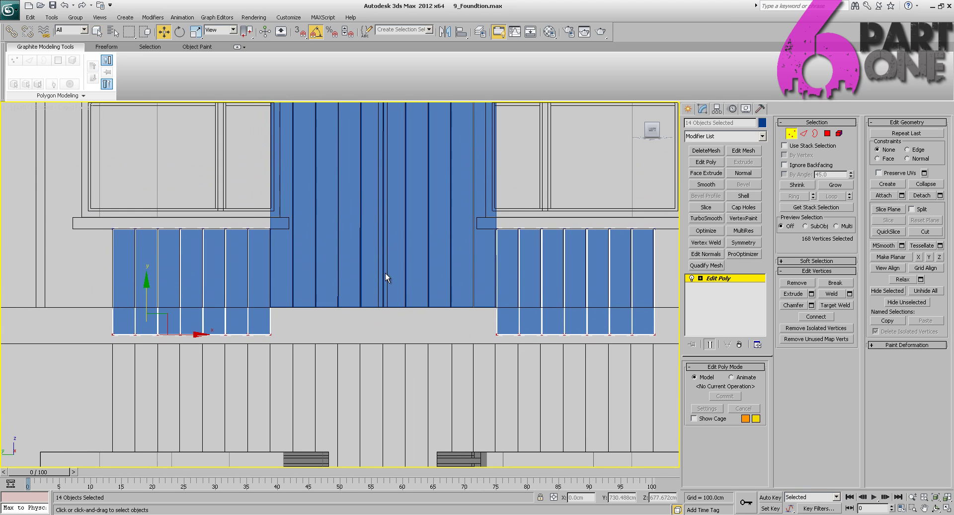
left_click_drag(144, 282, 147, 254)
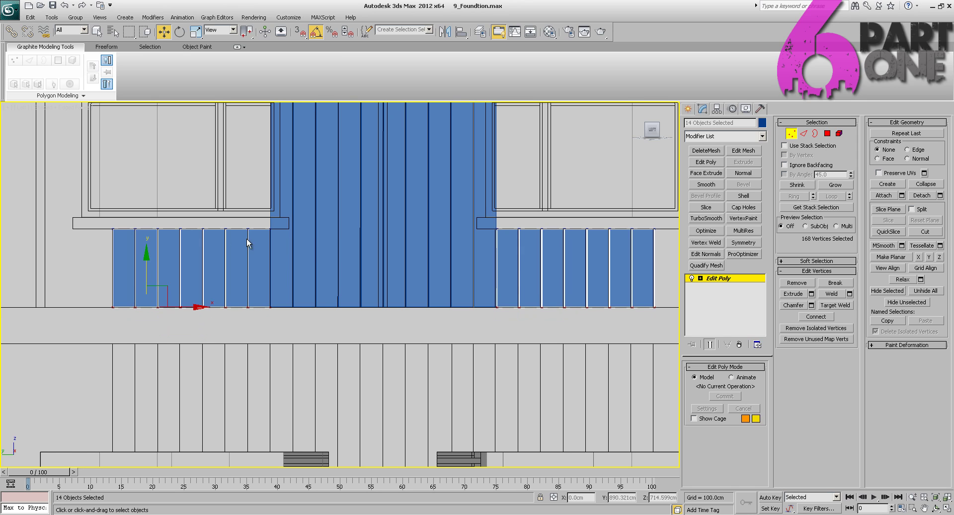
- Examine how the short planks fit between the horizontal band and the sills of the two upper windows
scroll(286, 333, "down", 6)
middle_click_drag(284, 317, 315, 320)
scroll(316, 321, "up", 6)
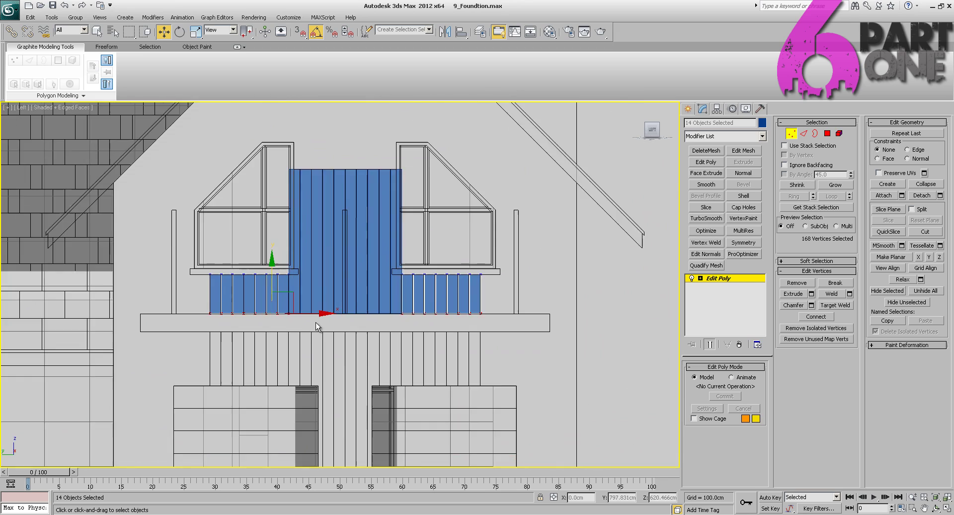
middle_click_drag(453, 345, 461, 305)
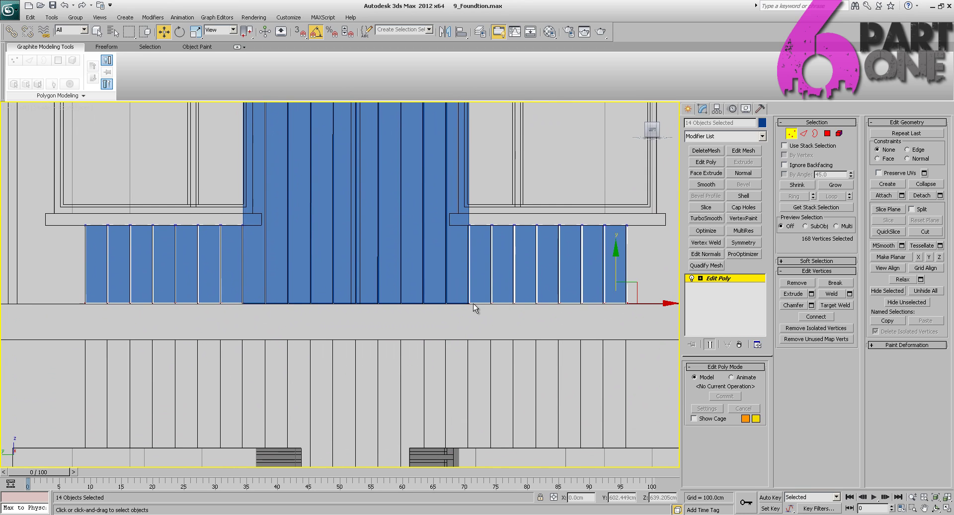
scroll(422, 288, "up", 5)
middle_click_drag(508, 242, 186, 229)
scroll(314, 252, "up", 5)
scroll(314, 253, "down", 2)
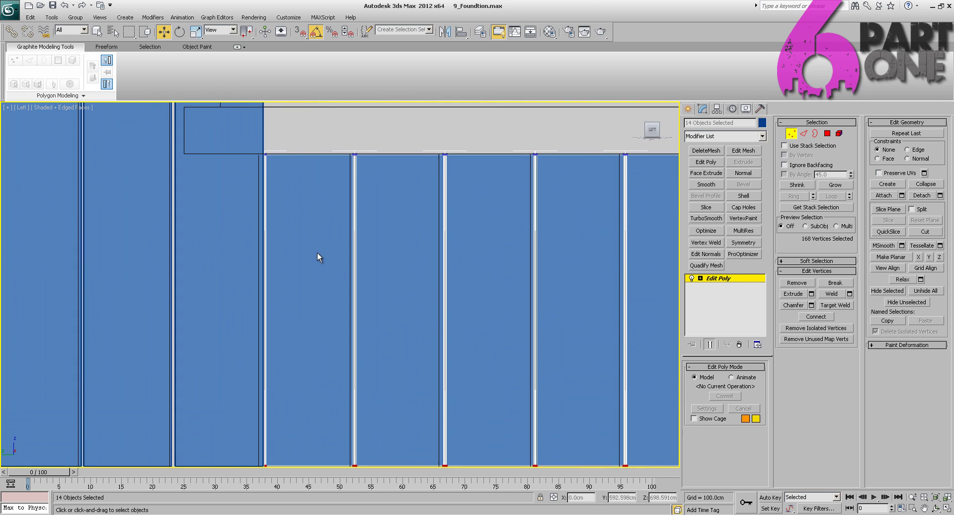
- Examine where the outermost long middle planks meet the upper window frames, the sill ends and the neighbouring short planks
scroll(317, 252, "down", 2)
middle_click_drag(292, 240, 477, 359)
scroll(462, 332, "down", 2)
middle_click_drag(407, 256, 381, 433)
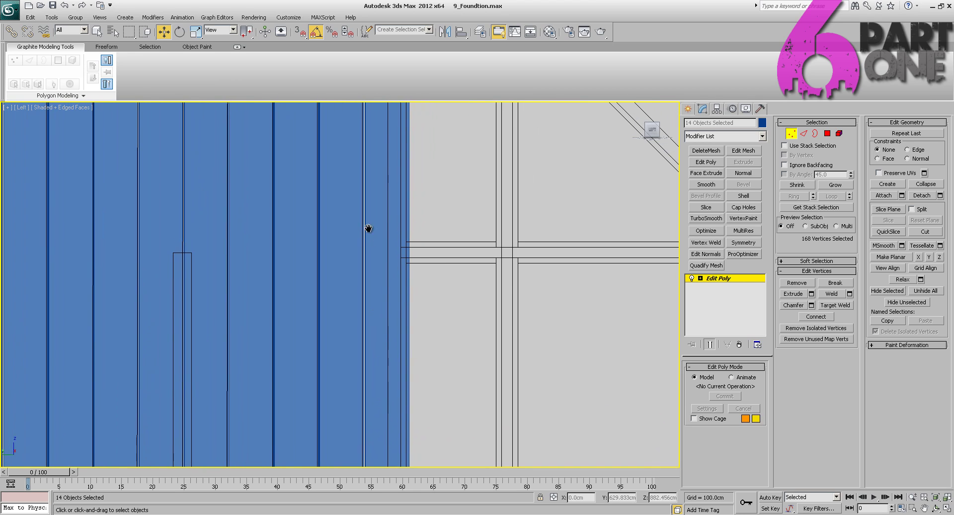
scroll(368, 228, "down", 3)
scroll(373, 273, "up", 3)
scroll(368, 232, "down", 3)
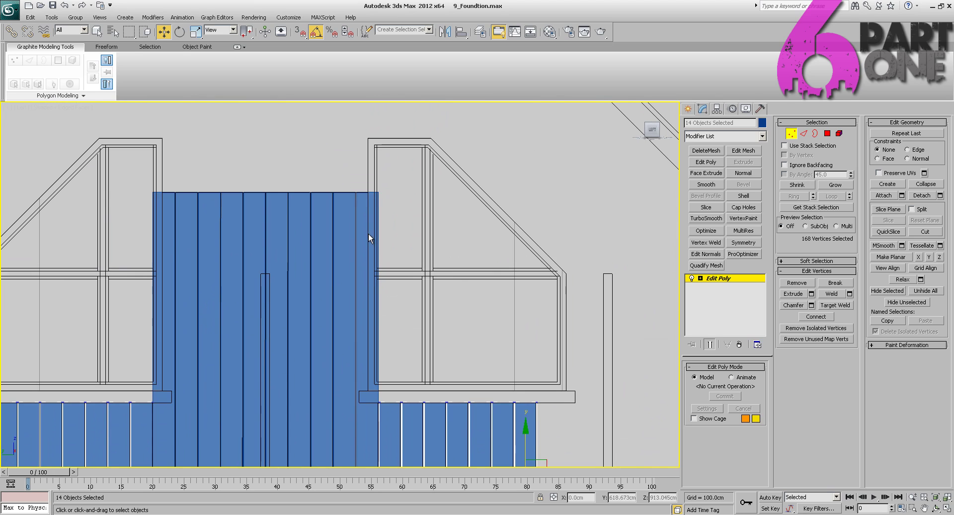
scroll(368, 268, "up", 3)
scroll(403, 243, "up", 2)
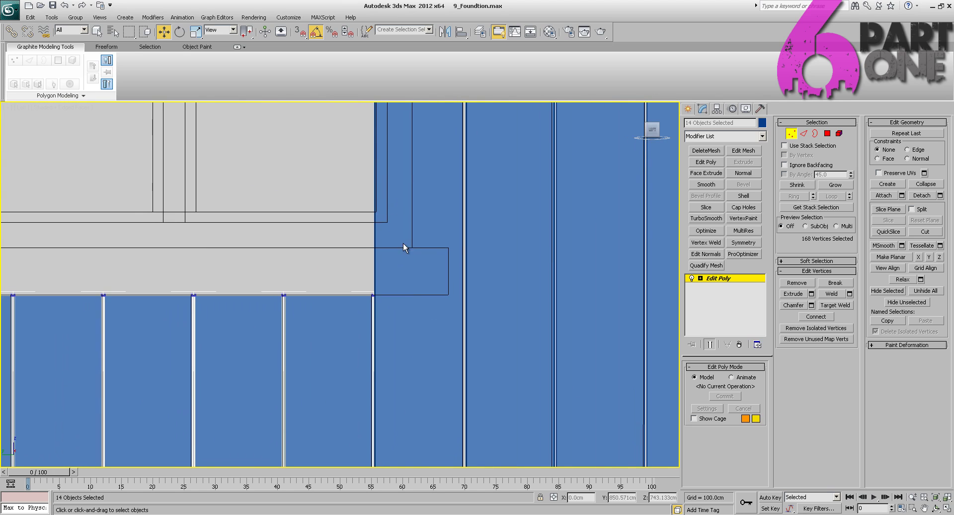
middle_click_drag(403, 243, 442, 174)
scroll(477, 191, "down", 1)
scroll(333, 281, "down", 2)
middle_click_drag(327, 281, 474, 284)
scroll(374, 282, "up", 2)
scroll(373, 281, "up", 2)
scroll(343, 276, "down", 3)
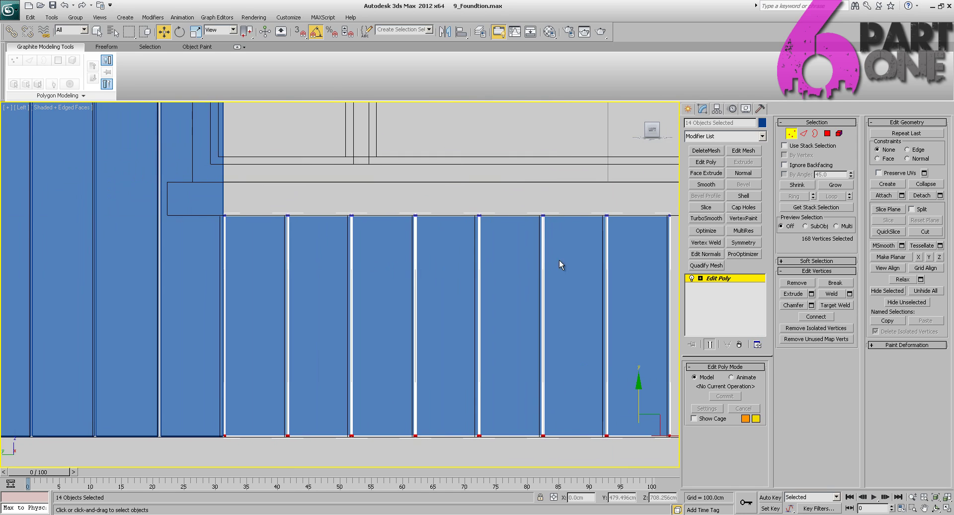
- Shift the seven short plank elements under the right-hand window horizontally by about -0.05 cm, working at Element level of Edit Poly
left_click(790, 134)
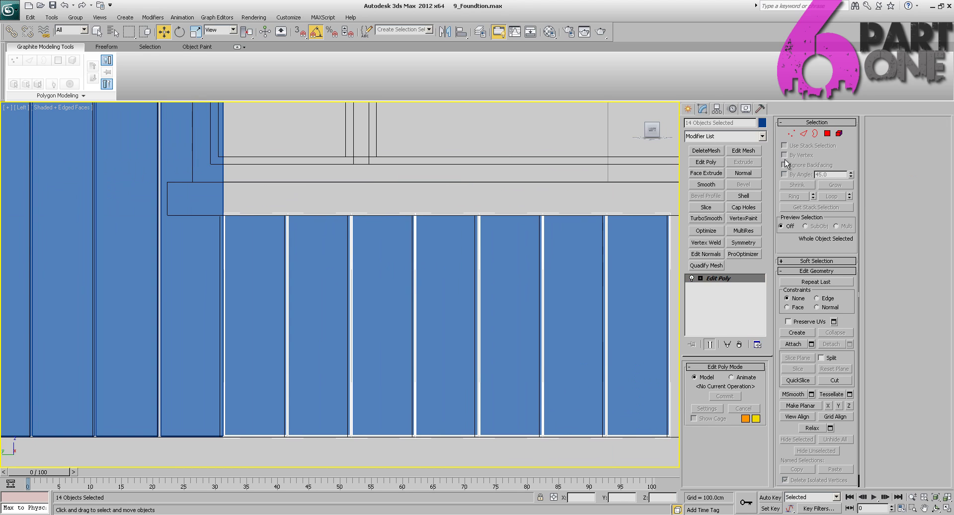
left_click(839, 135)
left_click(636, 278)
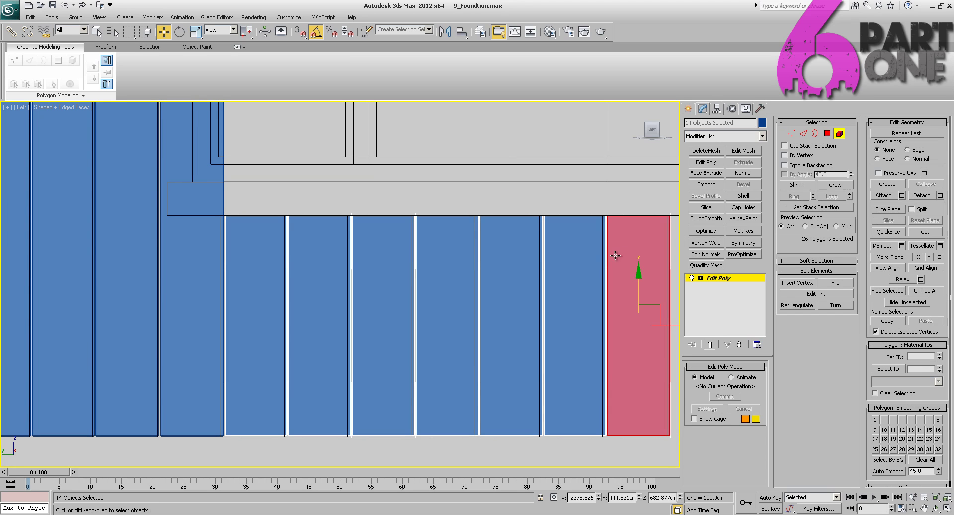
left_click(568, 261, "ctrl")
left_click(497, 267, "ctrl")
left_click(447, 267, "ctrl")
left_click(383, 268, "ctrl")
left_click(325, 270, "ctrl")
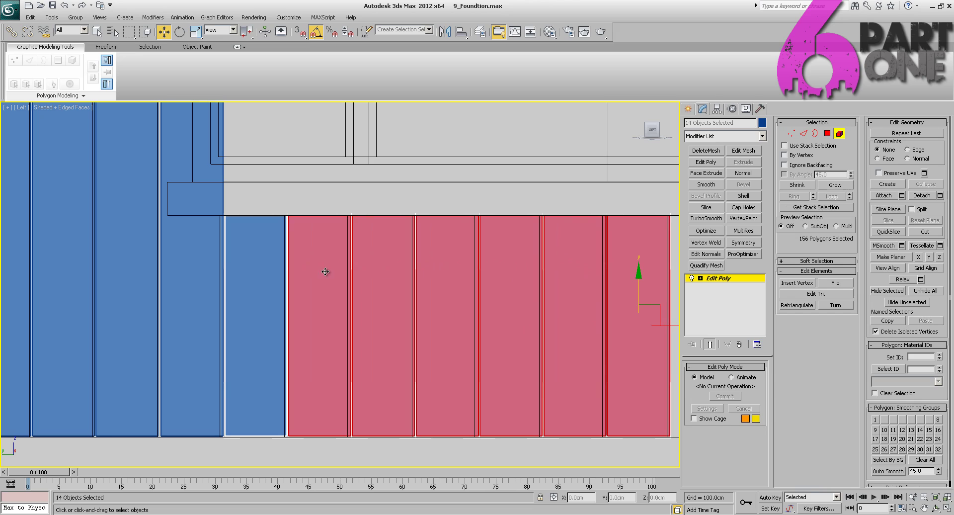
left_click(265, 275, "ctrl")
middle_click_drag(551, 280, 499, 261)
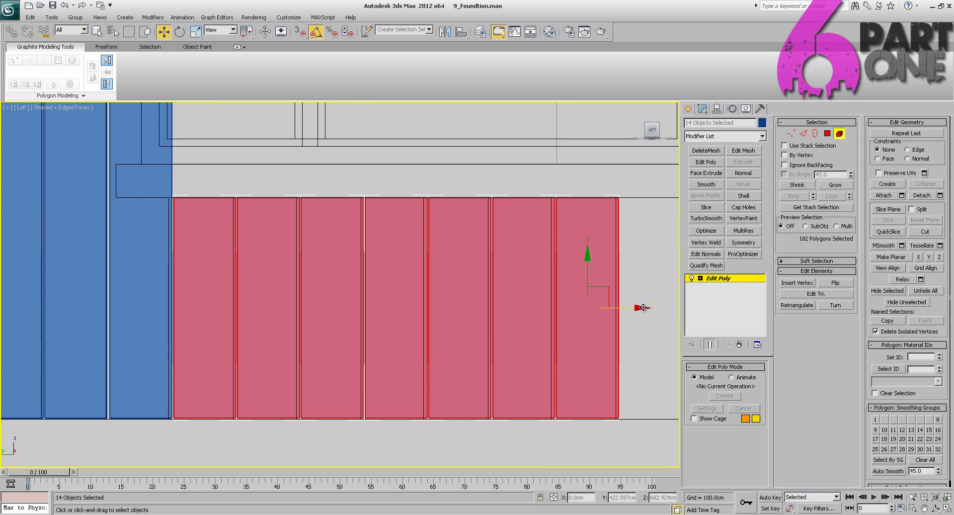
left_click_drag(642, 308, 643, 308)
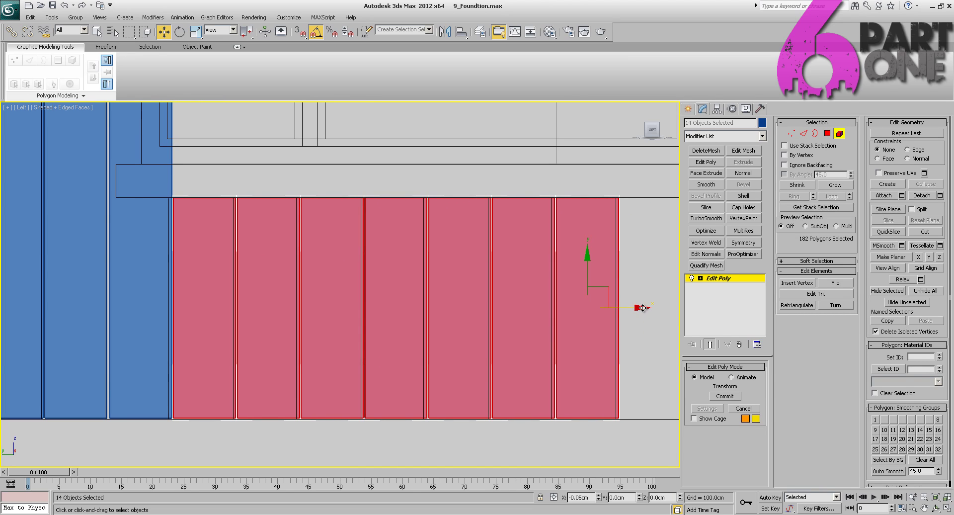
left_click(643, 246)
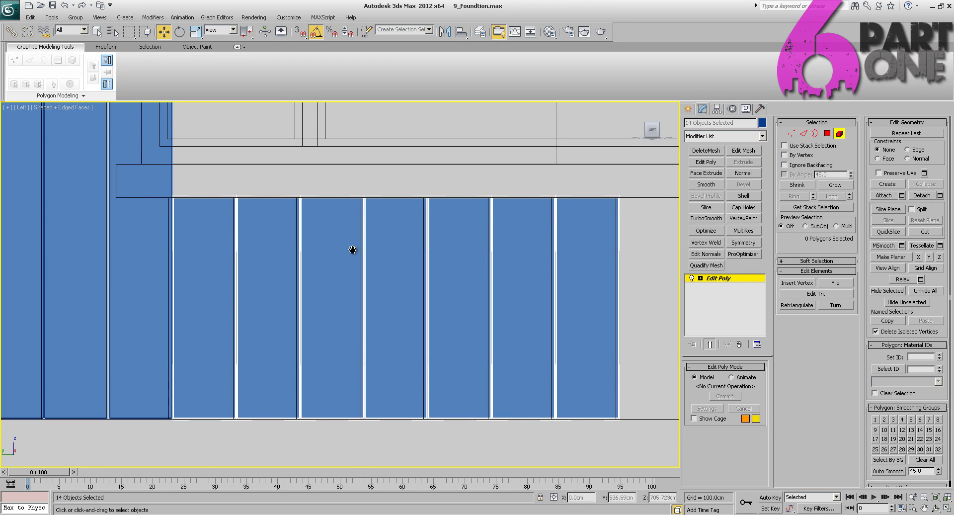
- Move the element of the tall plank beside the right-hand window about 0.6 cm toward its tall neighbour
middle_click_drag(353, 250, 565, 246)
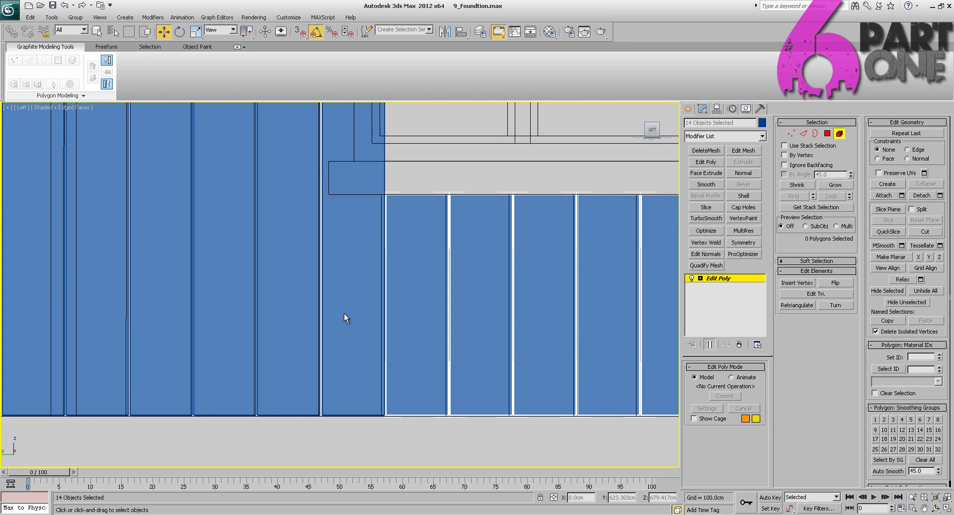
left_click(840, 133)
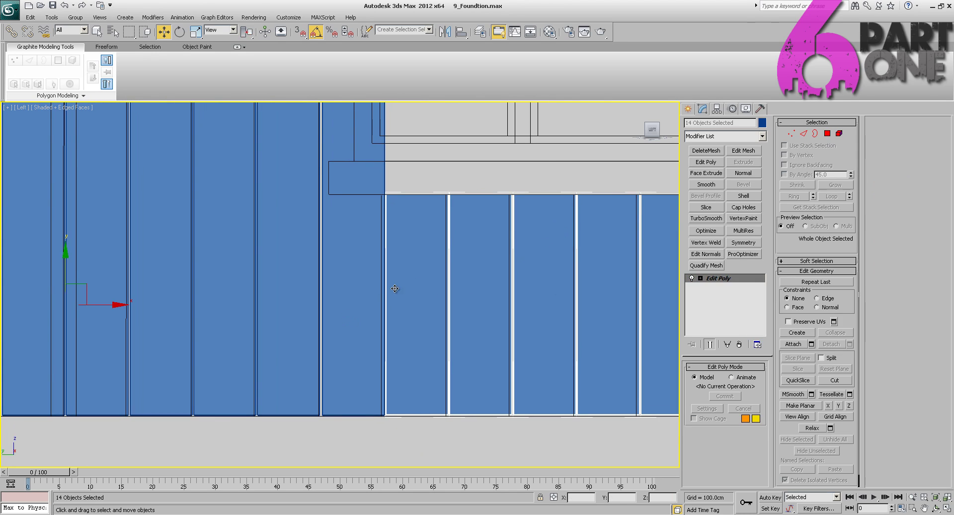
left_click(370, 289)
left_click(839, 133)
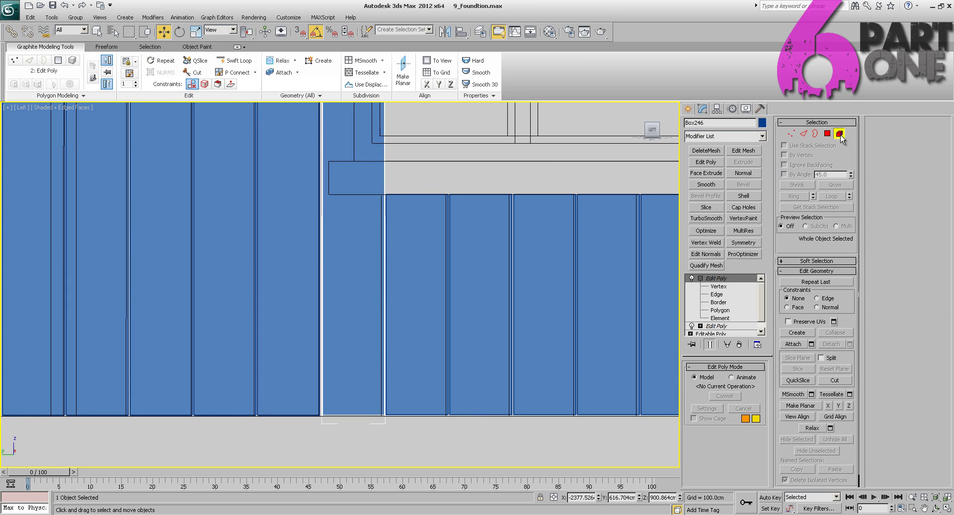
left_click(350, 280)
scroll(539, 325, "down", 3)
middle_click_drag(448, 290, 442, 332)
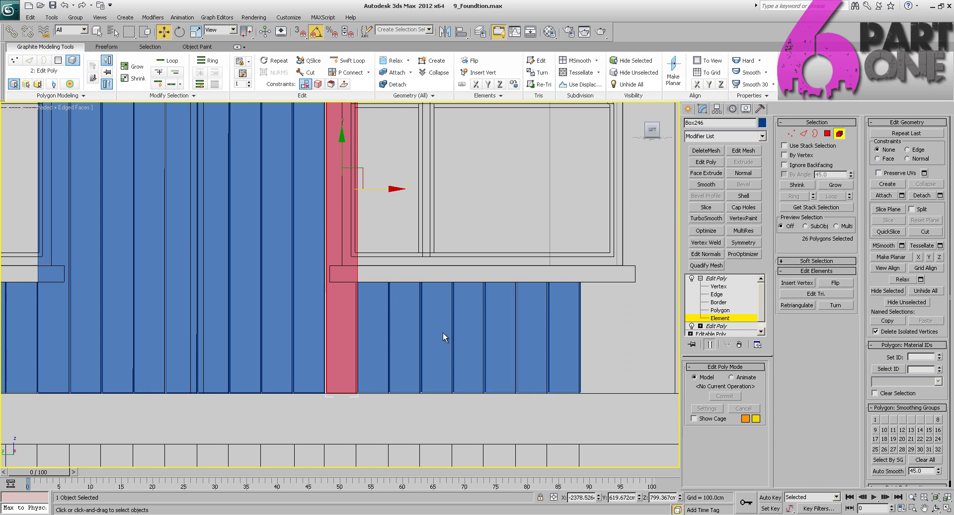
middle_click_drag(410, 194, 445, 247)
scroll(452, 243, "up", 4)
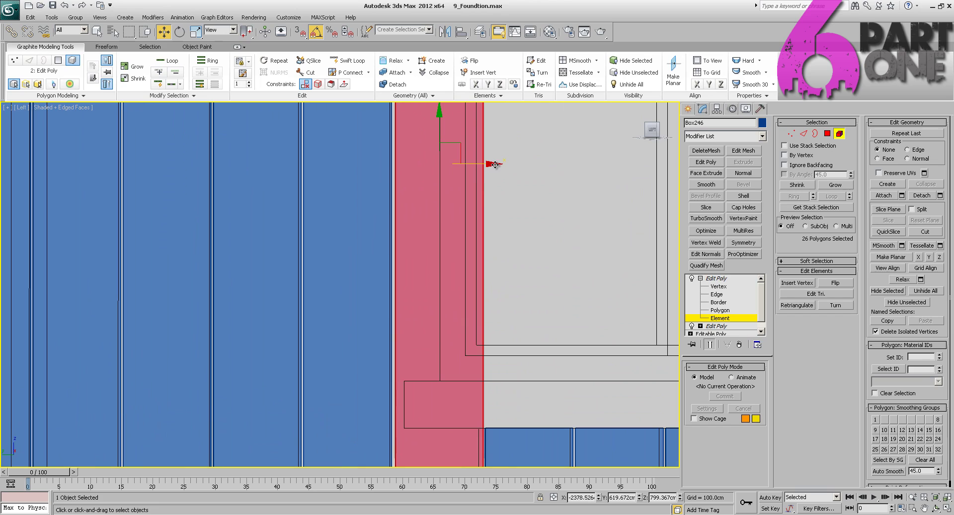
left_click_drag(495, 164, 492, 165)
middle_click_drag(584, 244, 332, 159)
scroll(333, 159, "down", 2)
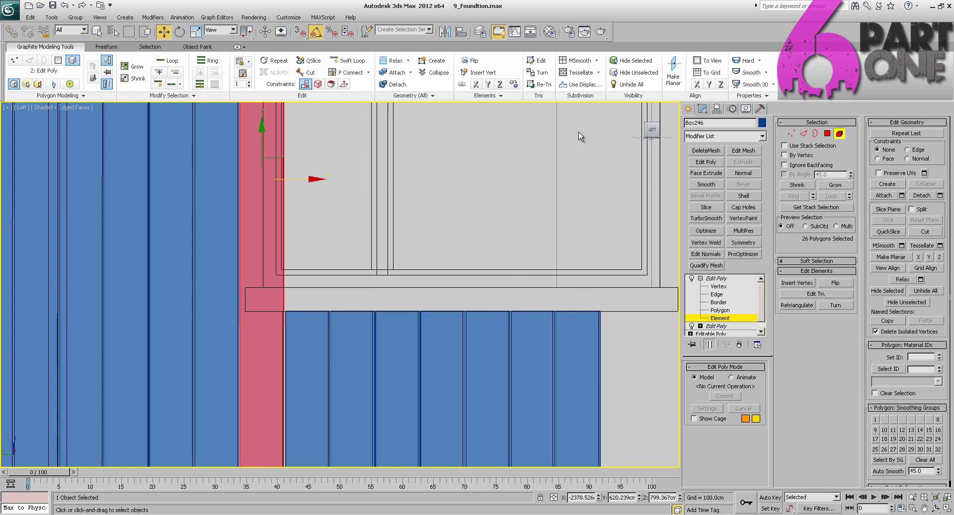
left_click(839, 133)
- Apply an FFD 2x2x2 modifier to the seven short planks under the right-hand window
middle_click_drag(556, 239, 559, 147)
scroll(446, 254, "up", 3)
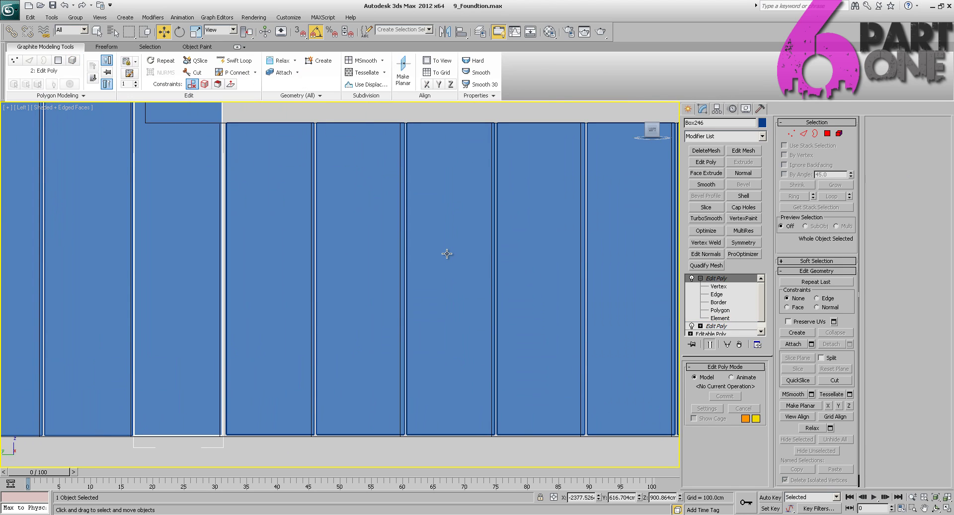
scroll(447, 254, "down", 4)
left_click(512, 265)
left_click(474, 271, "ctrl")
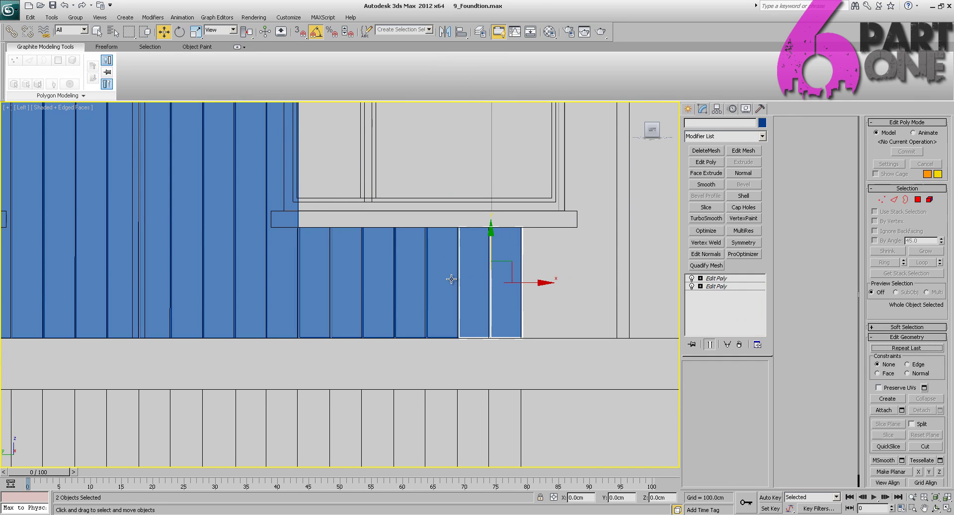
left_click(442, 278, "ctrl")
left_click(410, 283, "ctrl")
left_click(382, 284, "ctrl")
left_click(347, 285, "ctrl")
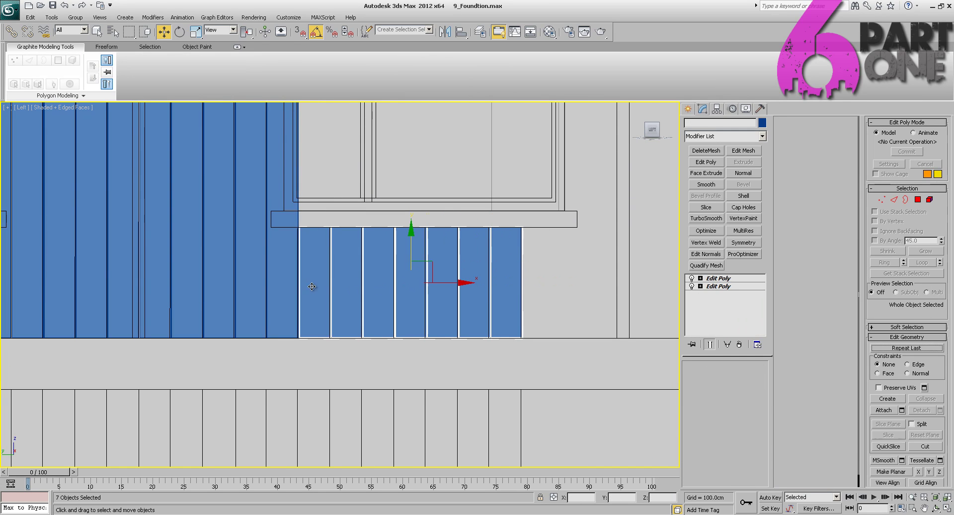
left_click(318, 286, "ctrl")
left_click(762, 136)
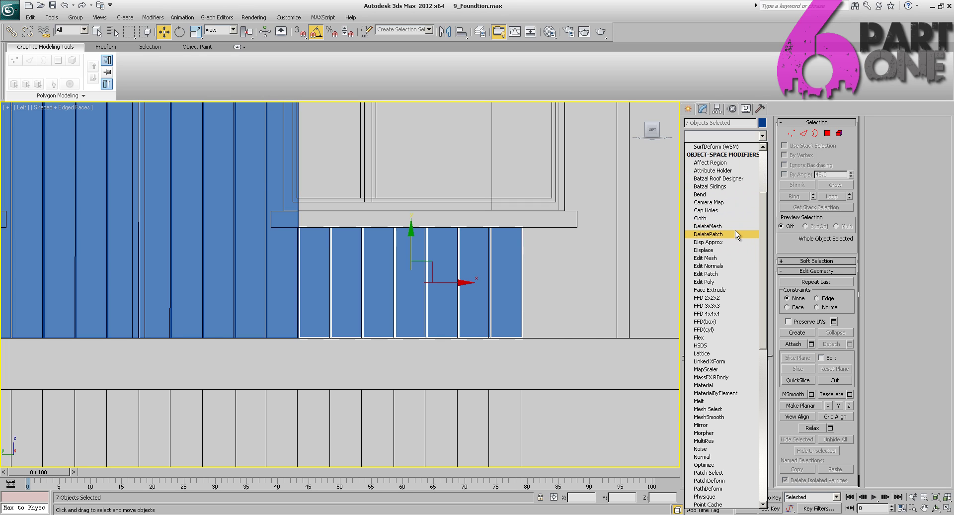
left_click(707, 298)
- Move the lattice control points at the short planks' left edge slightly toward the adjacent tall plank
middle_click_drag(532, 261, 577, 255)
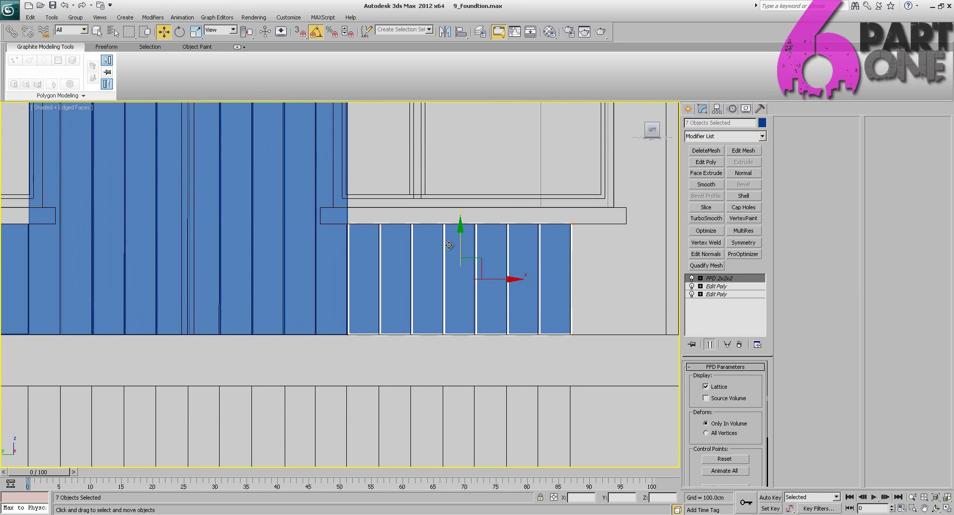
left_click(731, 280)
left_click_drag(313, 353, 370, 211)
middle_click_drag(379, 291, 400, 268)
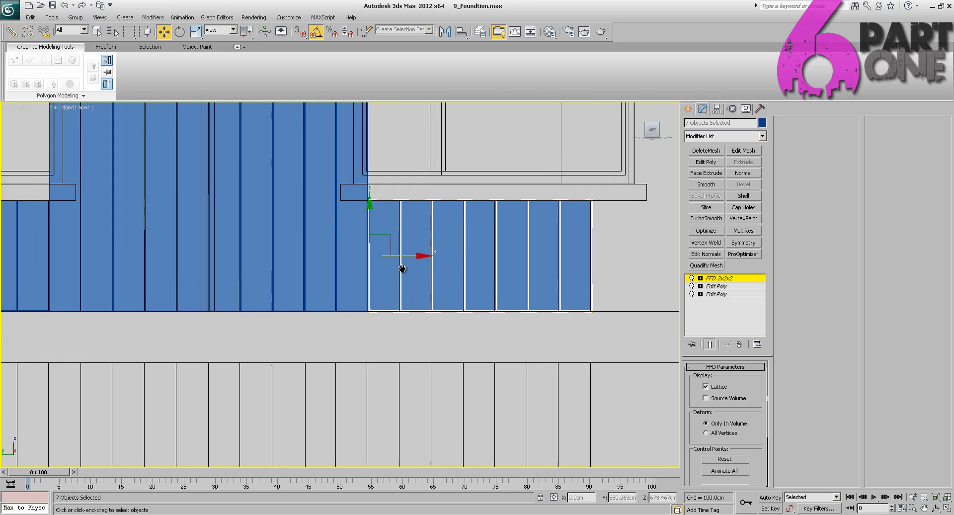
scroll(472, 251, "up", 4)
left_click_drag(478, 226, 473, 226)
middle_click_drag(538, 242, 215, 189)
scroll(231, 195, "down", 2)
scroll(197, 295, "down", 2)
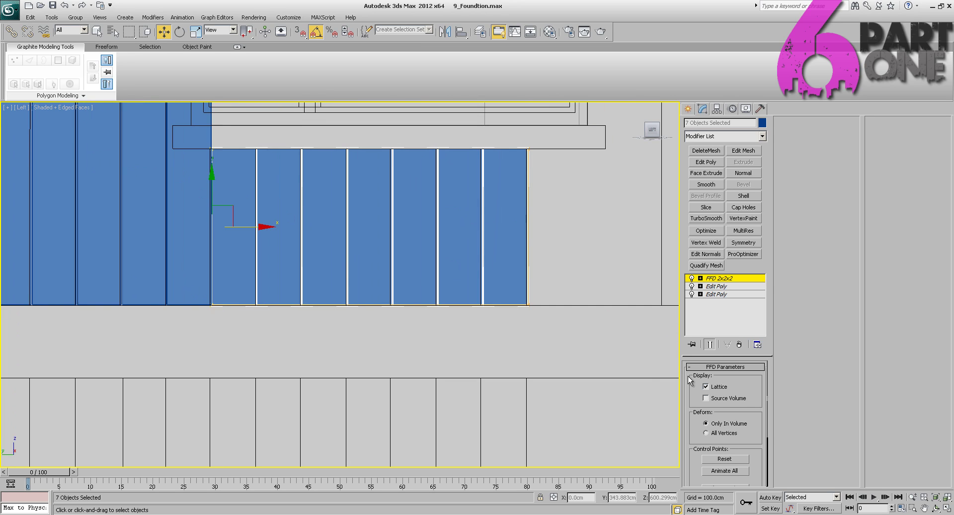
- Adjust the lattice's bottom control points vertically to align the short planks with the tall planks' lower edge, and leave control-point editing
left_click_drag(688, 376, 689, 377)
mouse_move(461, 305)
middle_mouse_down()
mouse_move(529, 252)
mouse_move(449, 299)
middle_mouse_up()
scroll(530, 251, "up", 5)
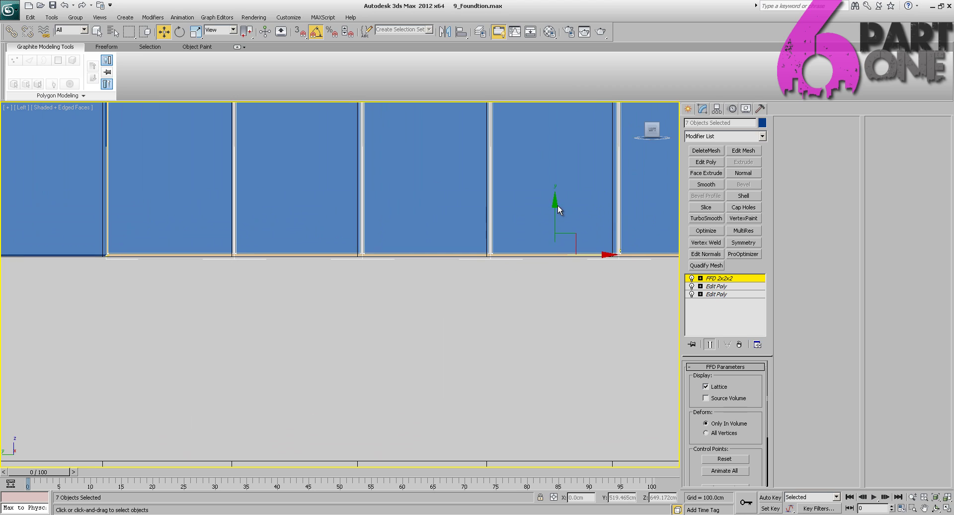
left_click_drag(552, 200, 541, 198)
middle_click_drag(541, 198, 483, 254)
scroll(482, 254, "down", 5)
middle_click_drag(412, 219, 669, 233)
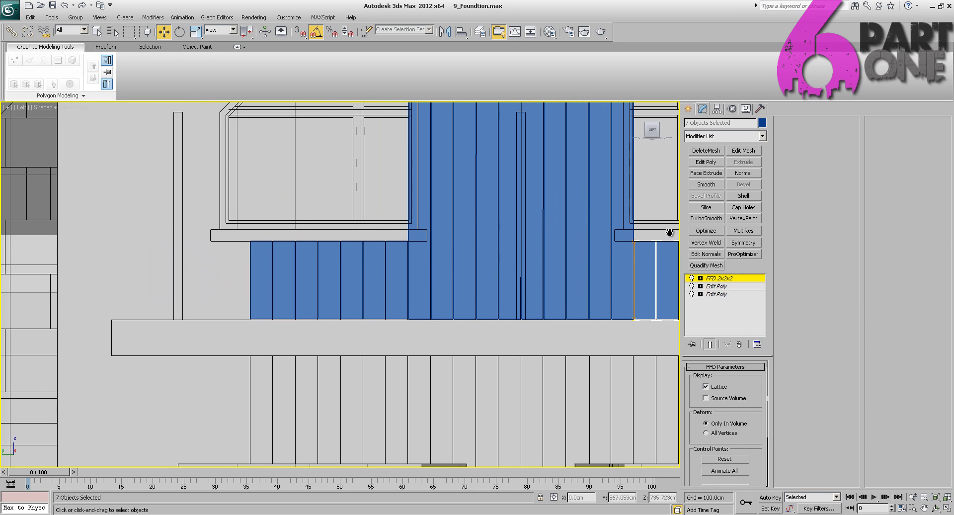
scroll(496, 201, "up", 5)
middle_click_drag(496, 202, 474, 306)
left_click(736, 279)
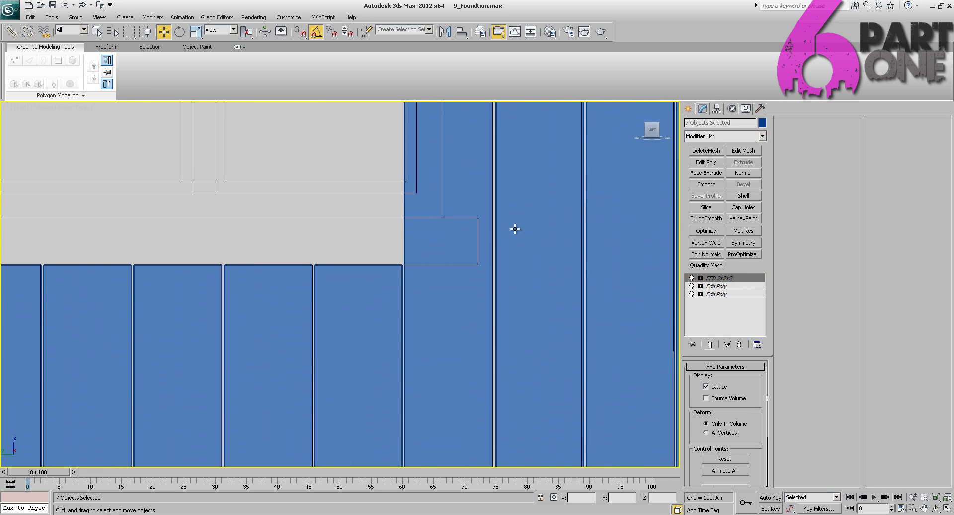
- Move the tall plank beside the left-hand window about 0.5 cm toward its tall neighbour
scroll(445, 236, "down", 2)
left_click(384, 208)
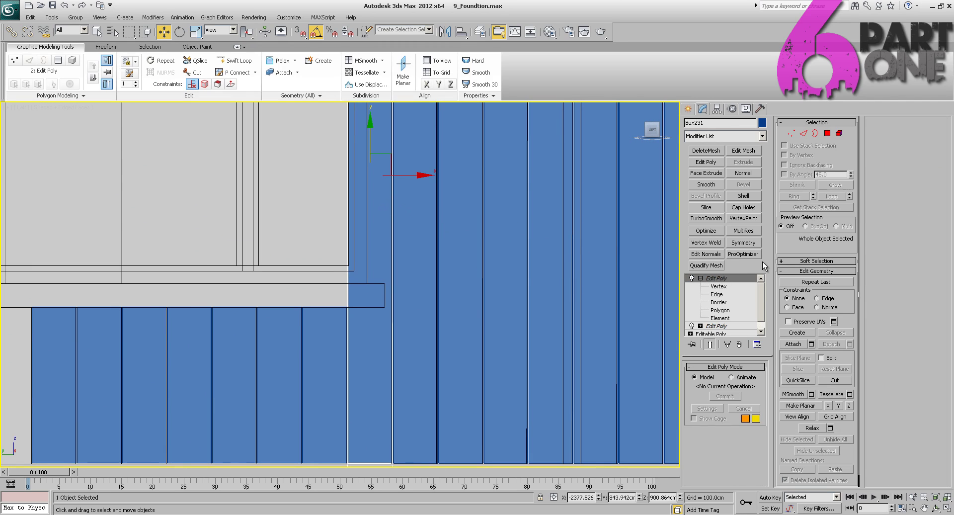
scroll(468, 238, "up", 3)
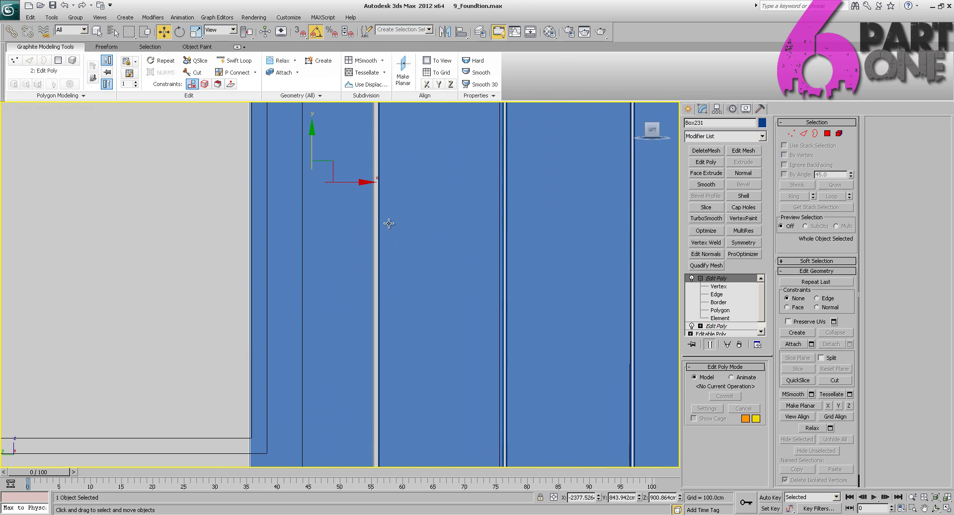
left_click_drag(364, 182, 367, 182)
scroll(419, 313, "down", 6)
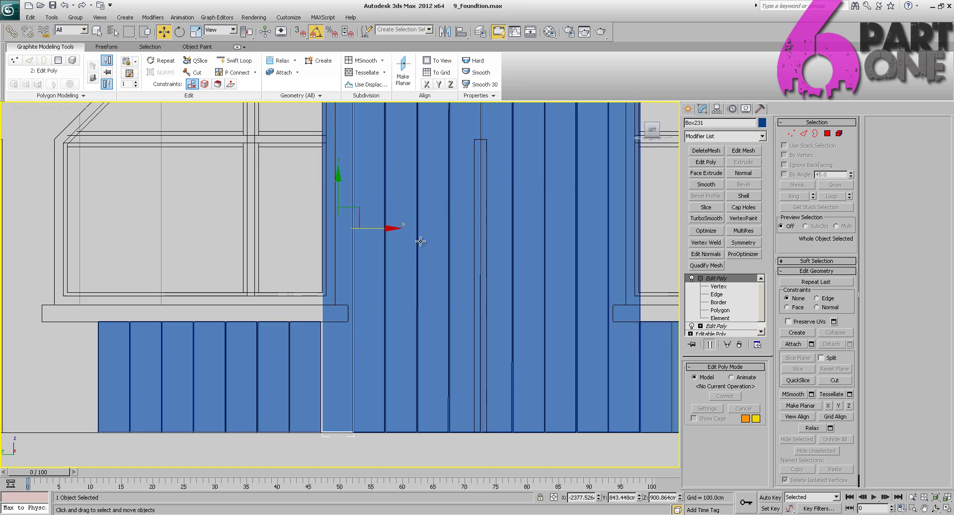
- Apply an FFD 2x2x2 modifier to the seven short planks under the left-hand window
middle_click_drag(401, 334, 508, 226)
left_click(229, 258)
left_click(255, 250, "ctrl")
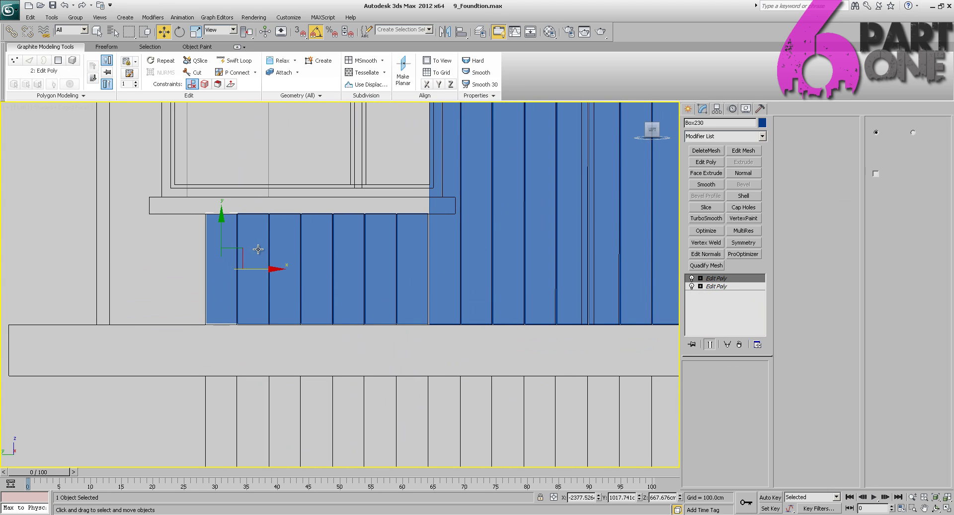
left_click(282, 245, "ctrl")
left_click(316, 243, "ctrl")
left_click(347, 244, "ctrl")
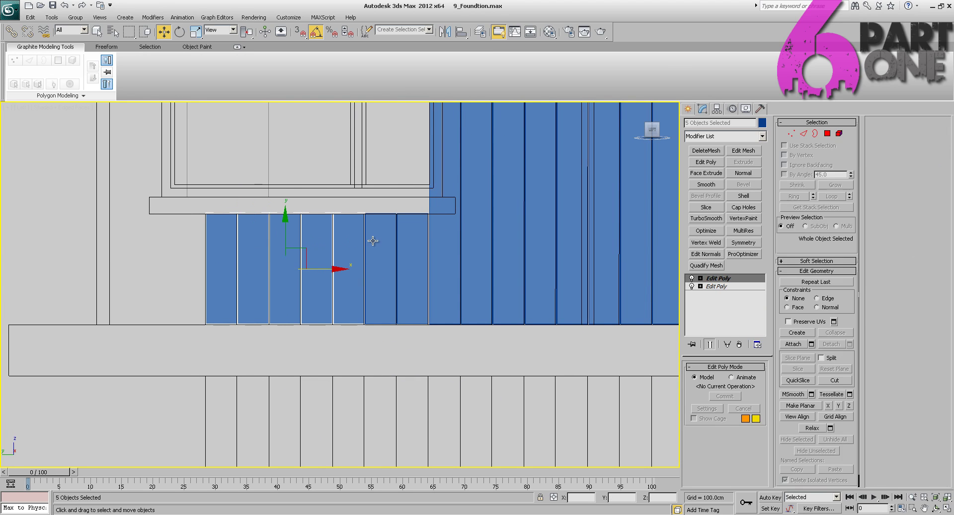
left_click(380, 242, "ctrl")
left_click(412, 243, "ctrl")
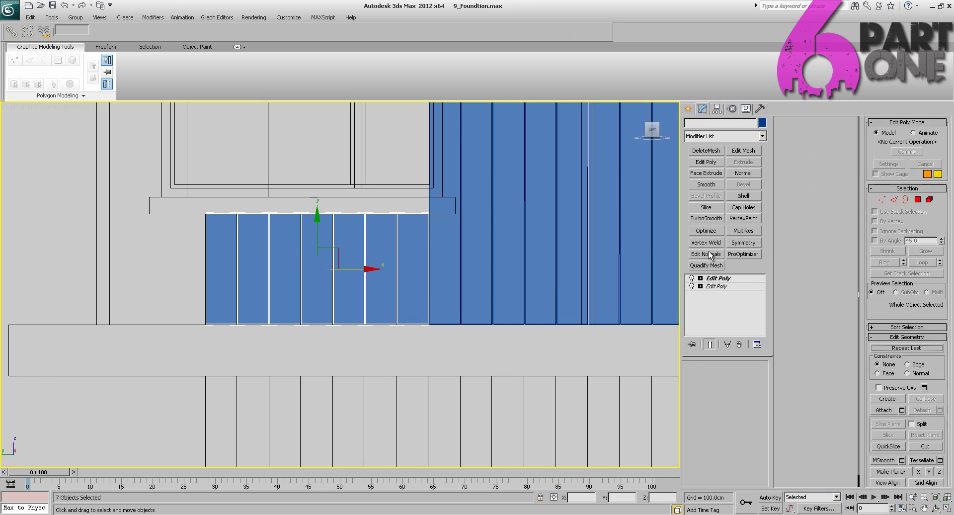
left_click(763, 136)
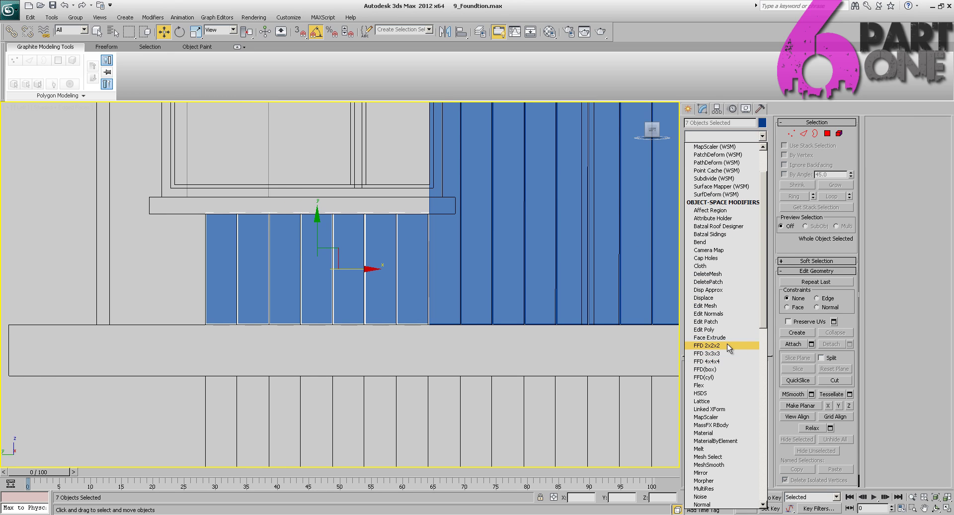
left_click(727, 347)
- Reselect all seven short planks under the left-hand window that share the FFD 2x2x2 modifier
middle_click_drag(480, 296, 448, 338)
left_click(389, 194)
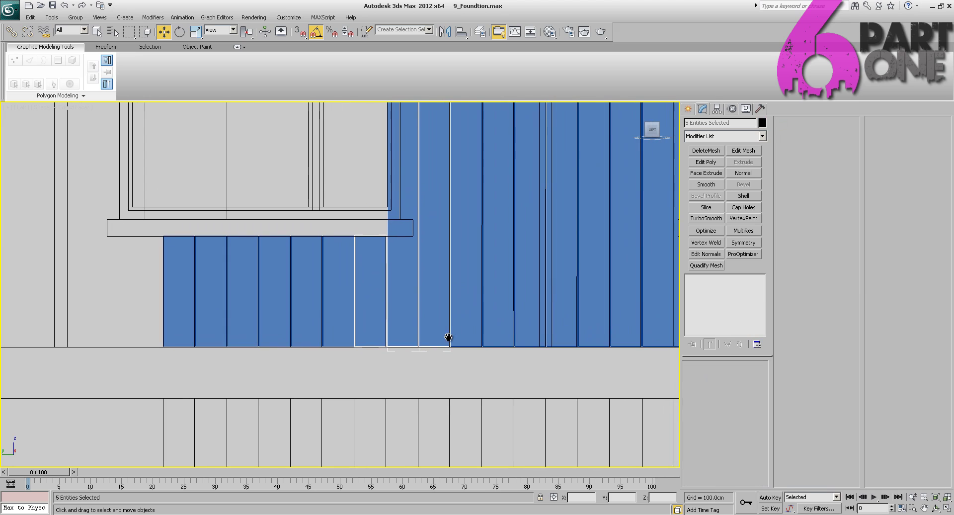
left_click(184, 291)
left_click(216, 278, "ctrl")
left_click(246, 272, "ctrl")
left_click(276, 268, "ctrl")
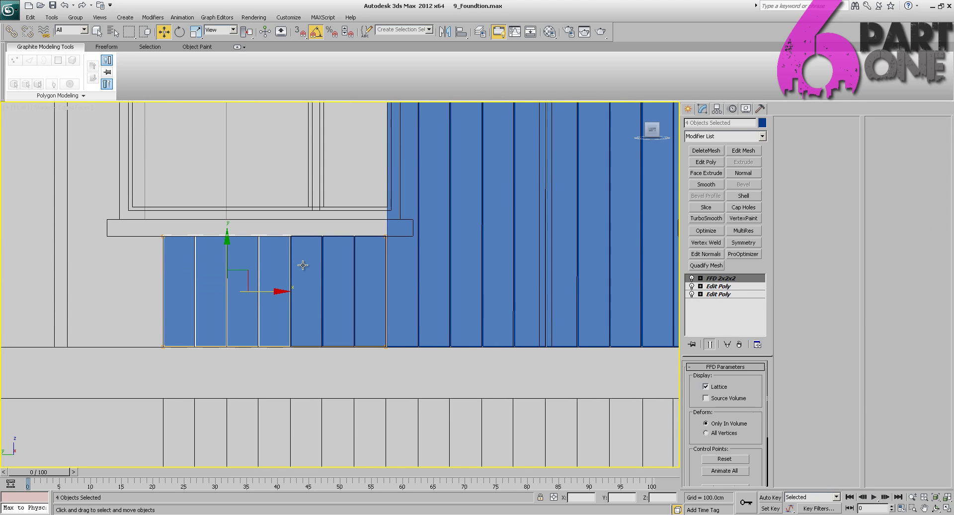
left_click(304, 266, "ctrl")
left_click(338, 271, "ctrl")
left_click(370, 275, "ctrl")
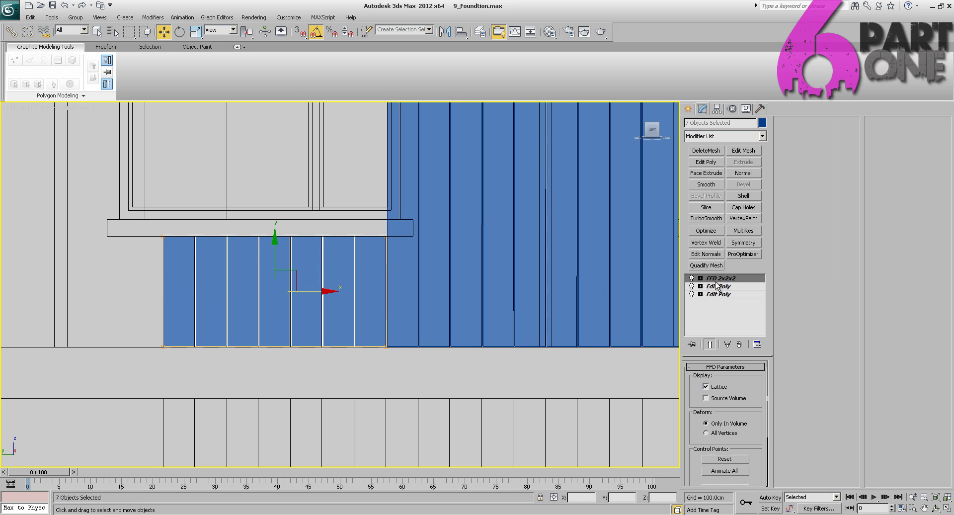
- Move the lattice control points at these short planks' right edge slightly toward the adjacent tall plank
key("1")
scroll(376, 386, "up", 5)
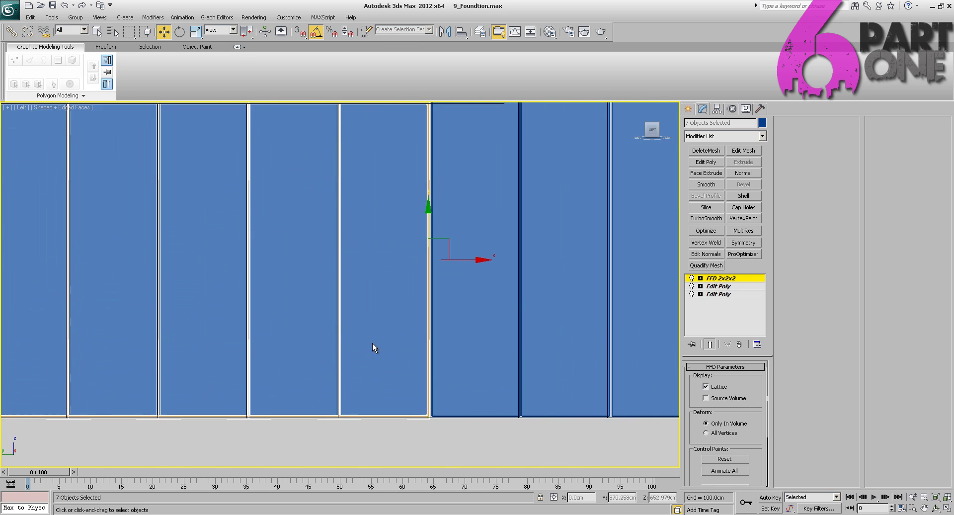
left_click_drag(443, 290, 444, 290)
scroll(319, 311, "down", 5)
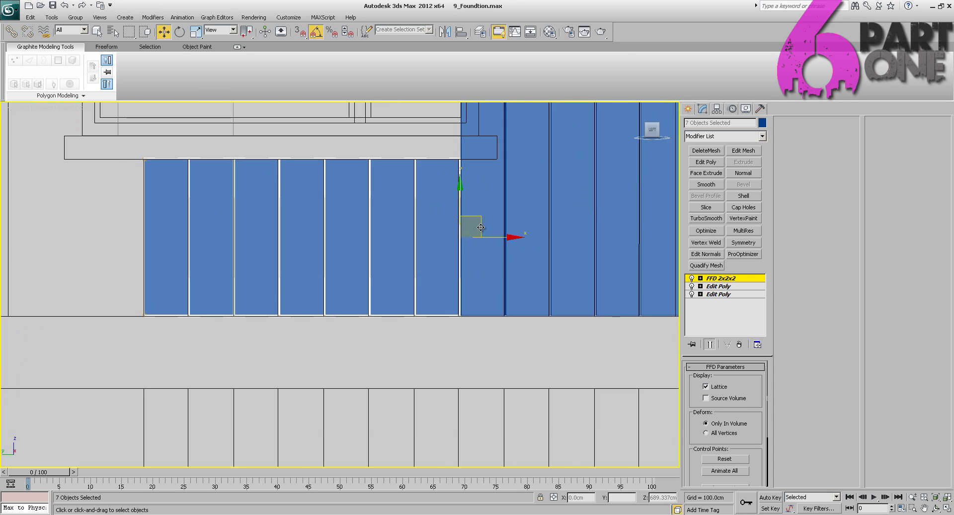
- Move the lattice control points at the lower edge of the seven short planks down about 0.36 cm
scroll(418, 284, "up", 5)
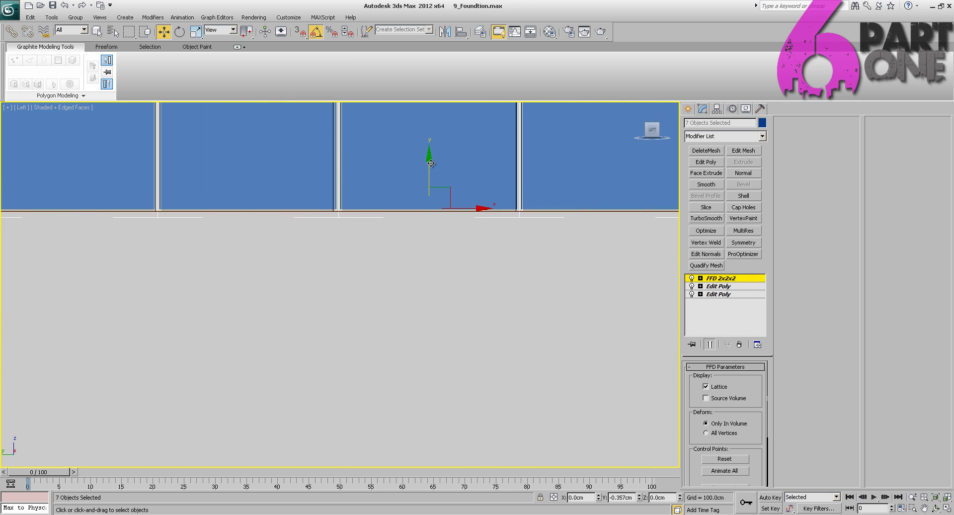
scroll(329, 295, "down", 5)
scroll(329, 295, "down", 6)
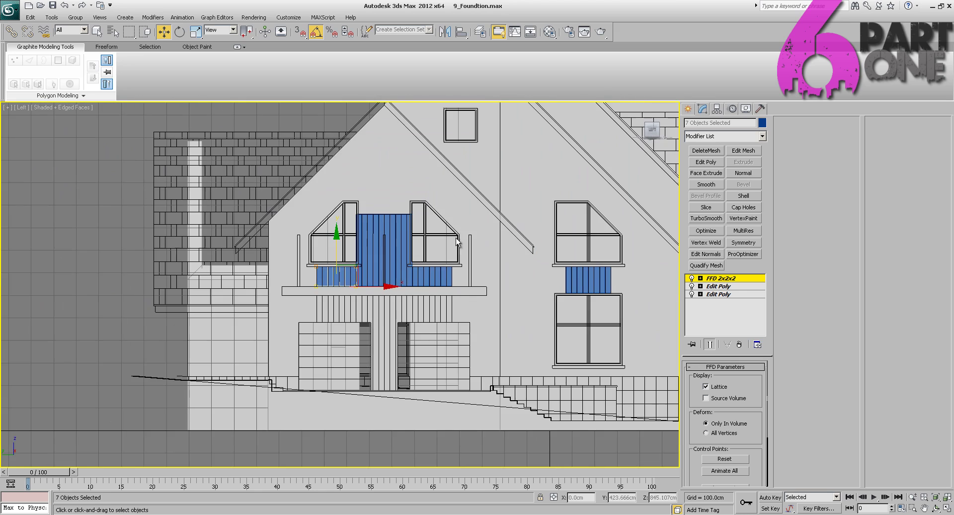
- Select the two outermost tall planks, one beside the left-hand window and one beside the right-hand window
scroll(460, 248, "up", 6)
middle_click_drag(463, 244, 418, 287)
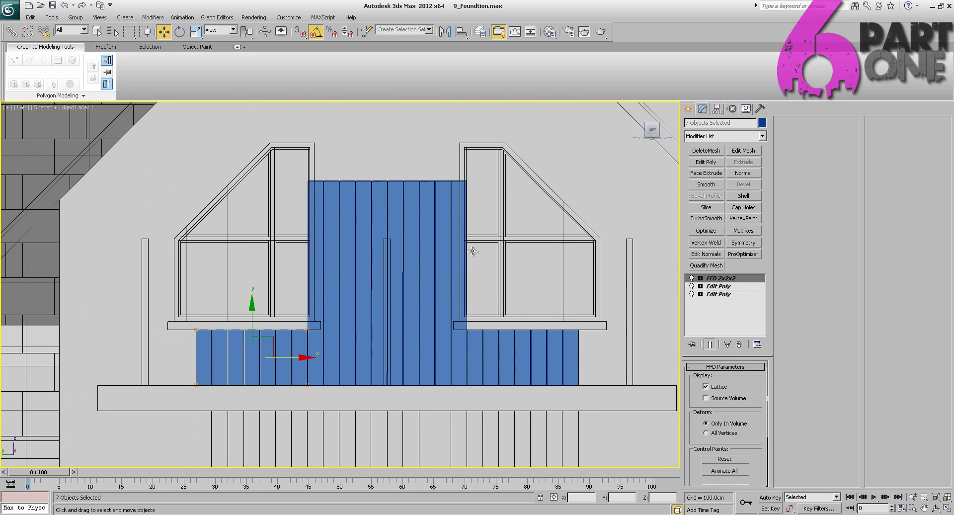
scroll(460, 247, "up", 5)
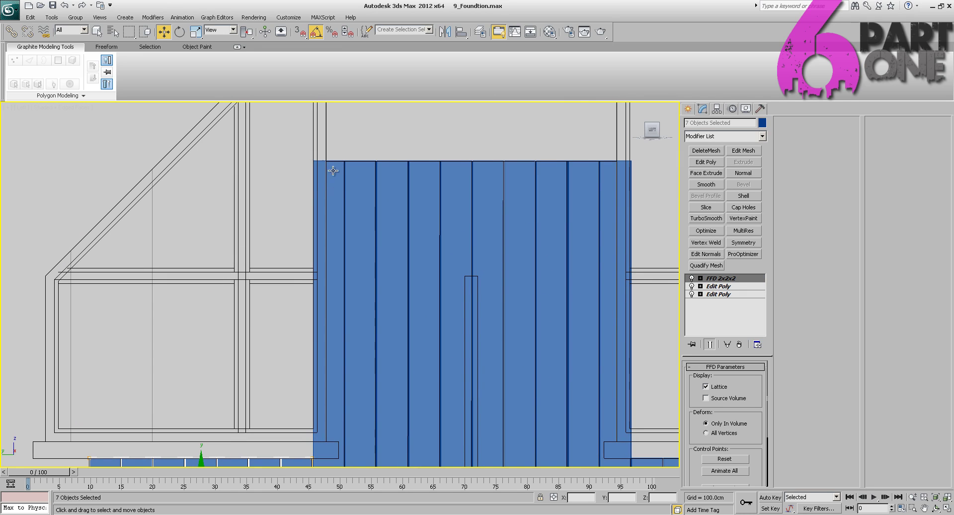
left_click(334, 175)
middle_click_drag(395, 233, 327, 198)
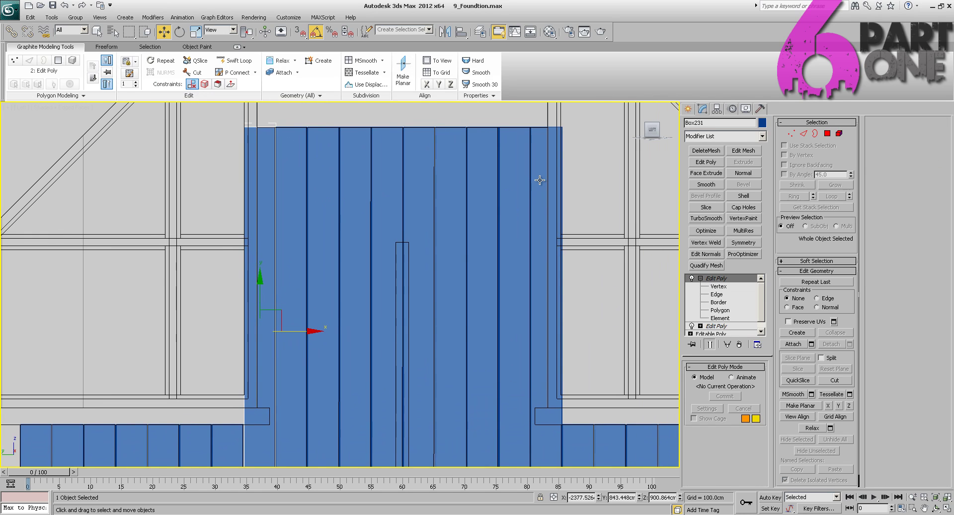
left_click(540, 180, "ctrl")
middle_click_drag(528, 196, 562, 157)
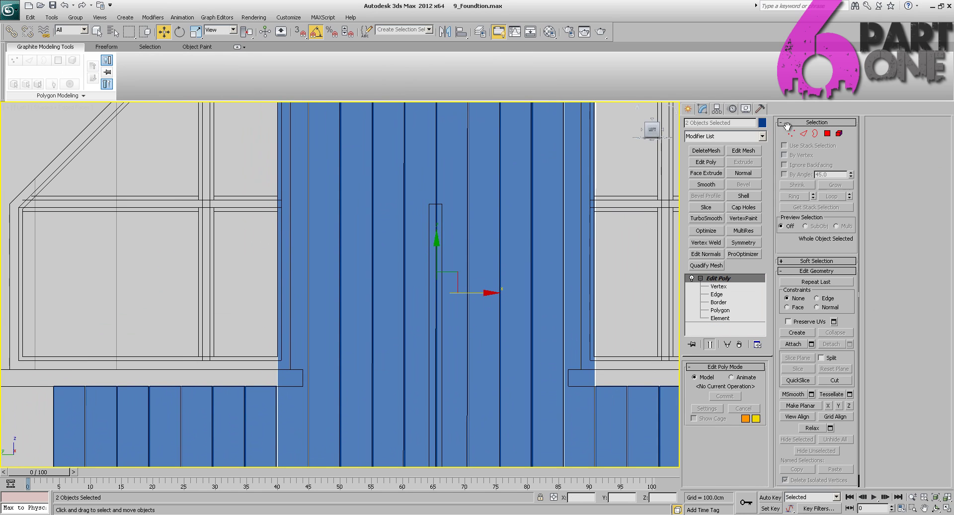
- Add an Edit Poly modifier to the two outermost tall planks and collapse both to Editable Poly
left_click(716, 160)
middle_click_drag(527, 272, 533, 191)
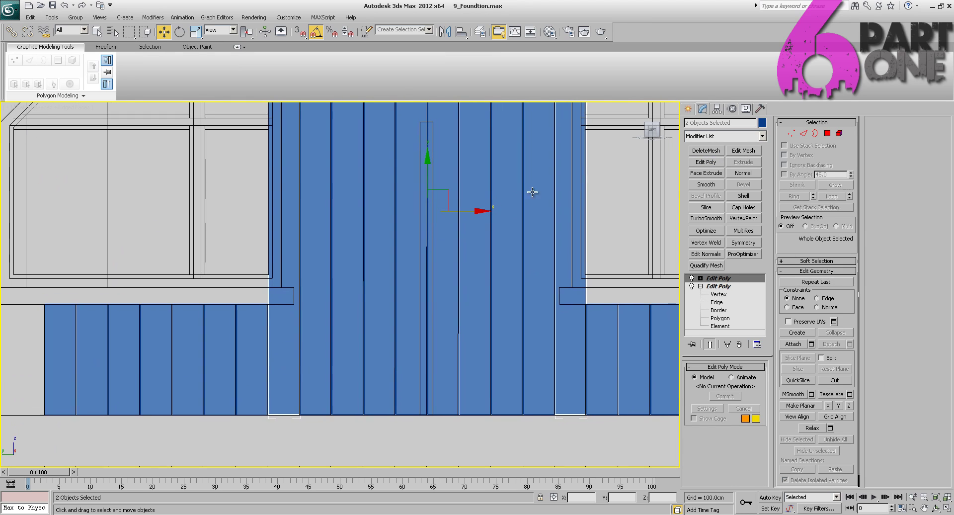
left_click(701, 278)
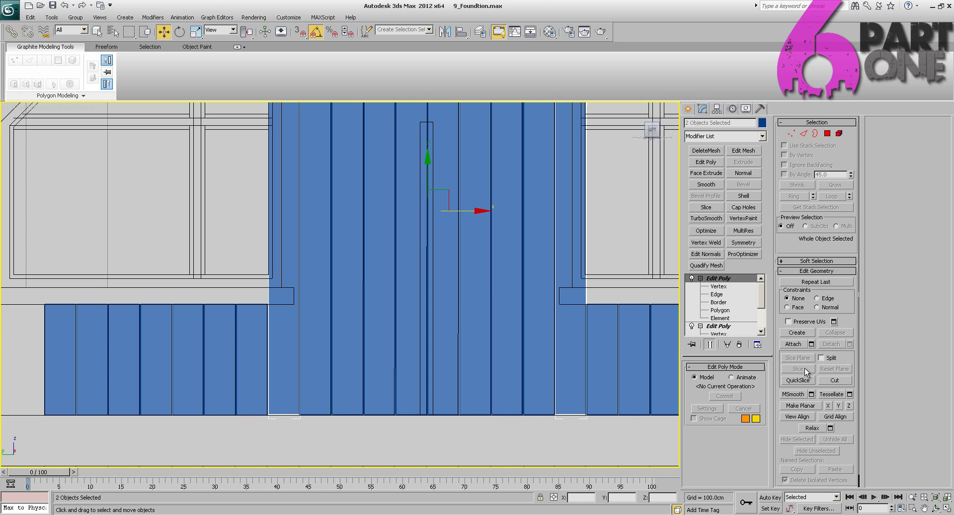
middle_click_drag(518, 292, 508, 409)
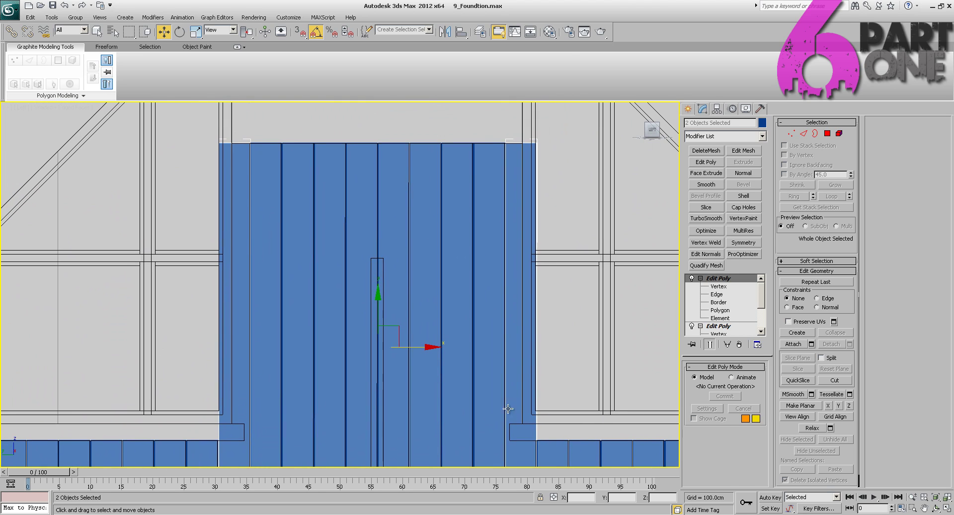
right_click(484, 122)
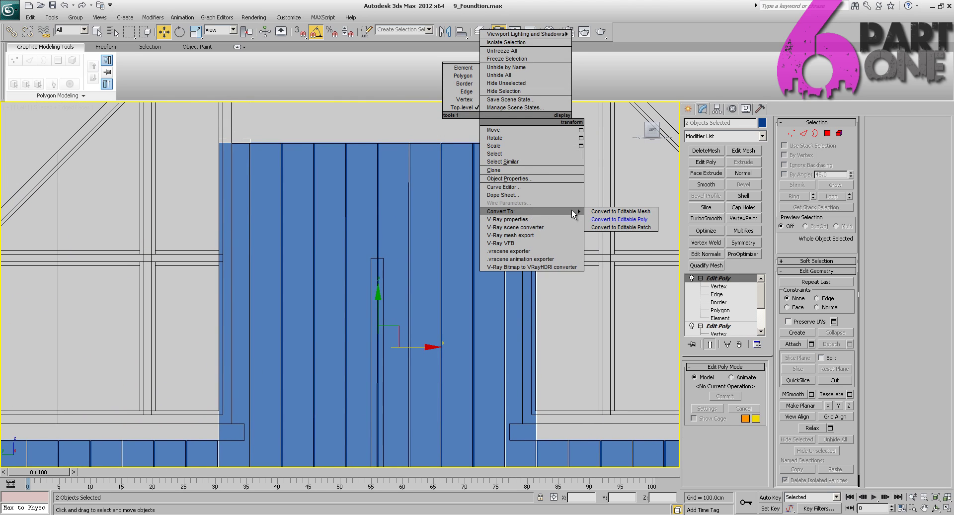
left_click(596, 216)
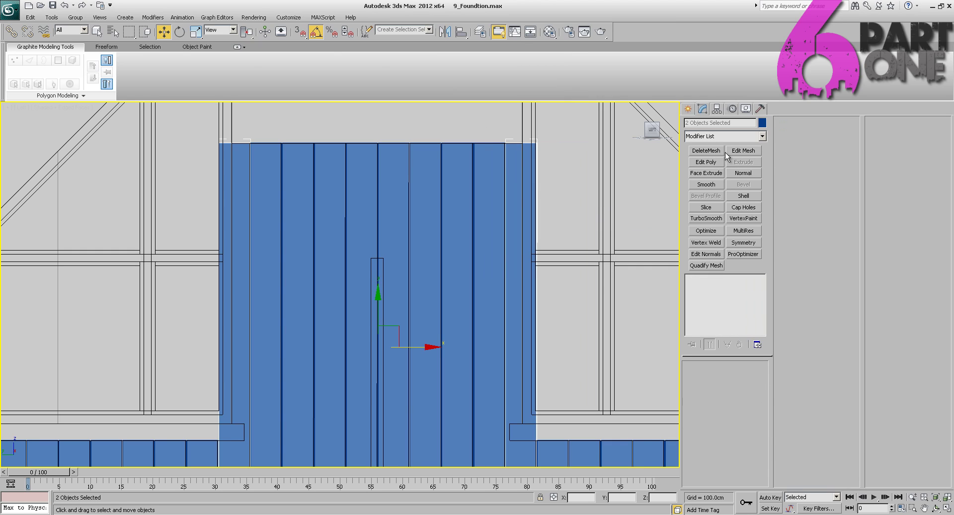
- Apply Edit Poly to the two outermost tall planks and lower a vertex-level slice plane about 73 cm to the window sills' underside
left_click(706, 162)
left_click(700, 278)
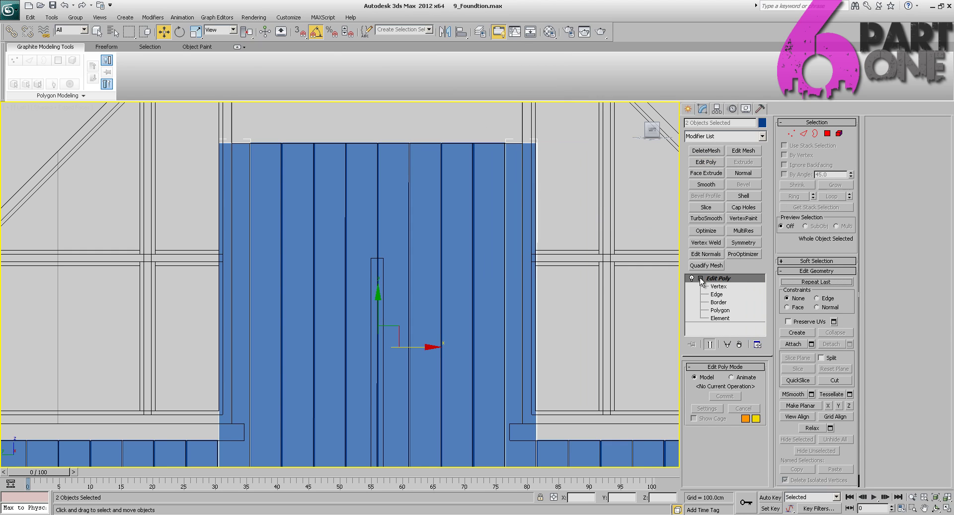
left_click(716, 286)
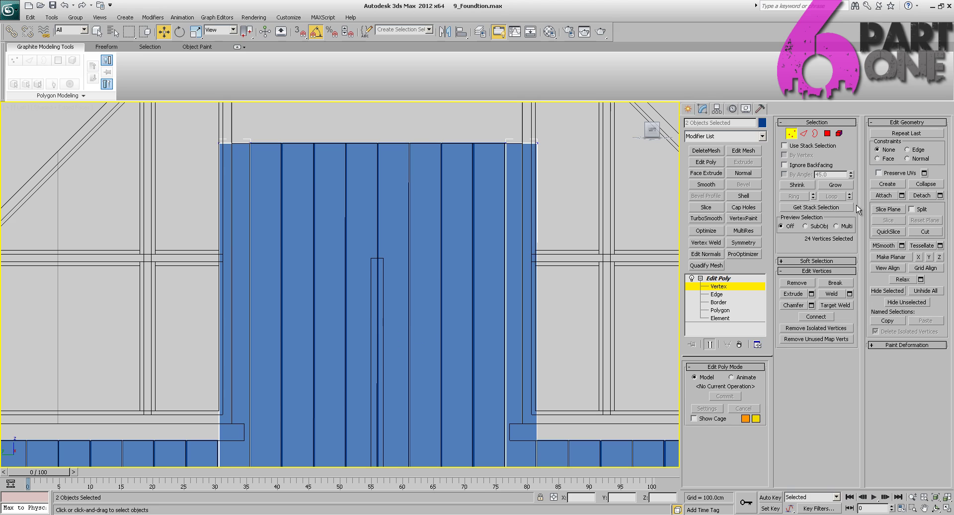
left_click(888, 209)
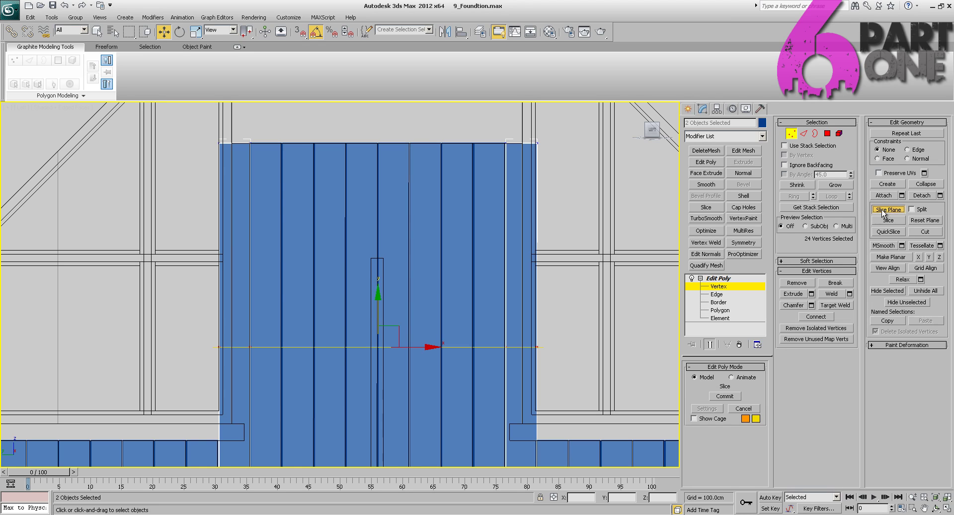
middle_click_drag(440, 283, 475, 154)
left_click_drag(421, 166, 409, 258)
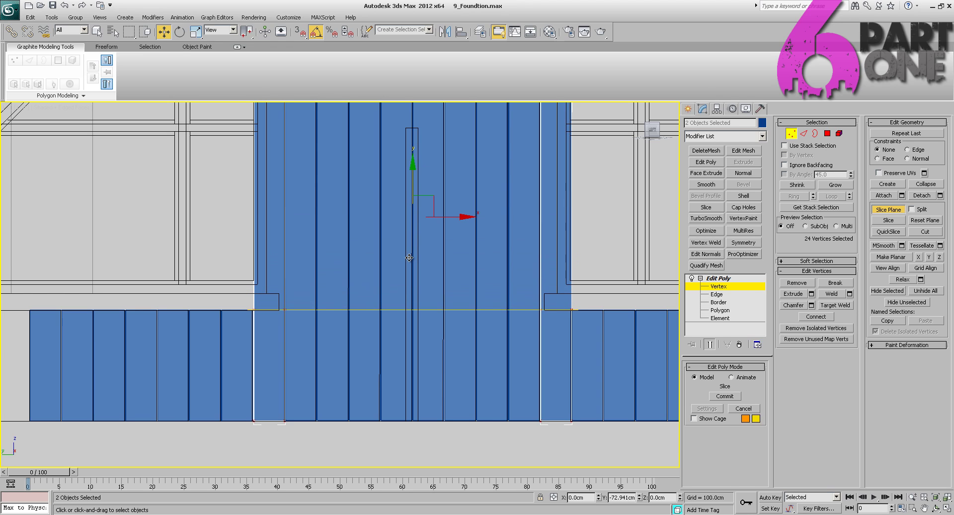
- Compare the slice plane with the short planks' upper edge, collapse the two tall planks to Editable Poly and clear the selection
scroll(500, 228, "up", 5)
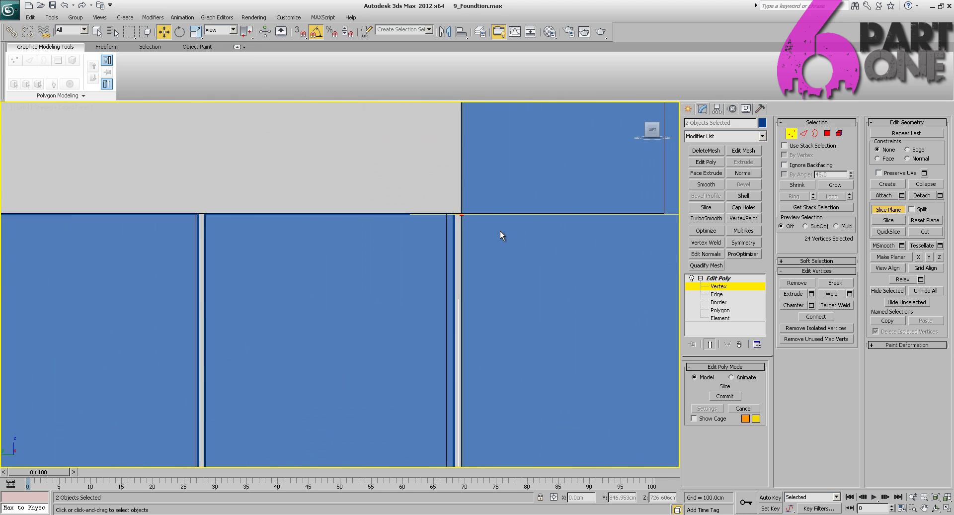
scroll(499, 229, "down", 4)
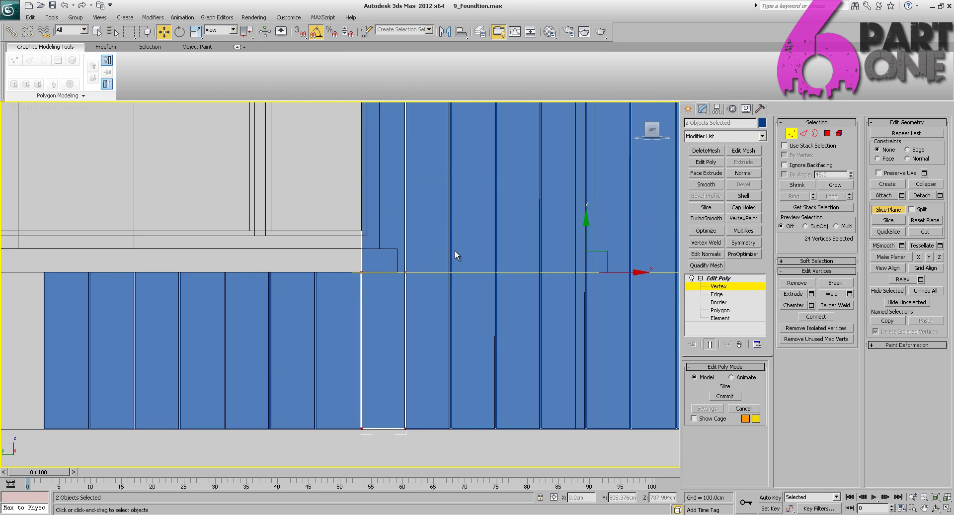
middle_click_drag(369, 288, 616, 262)
scroll(486, 269, "up", 5)
middle_click_drag(380, 268, 240, 256)
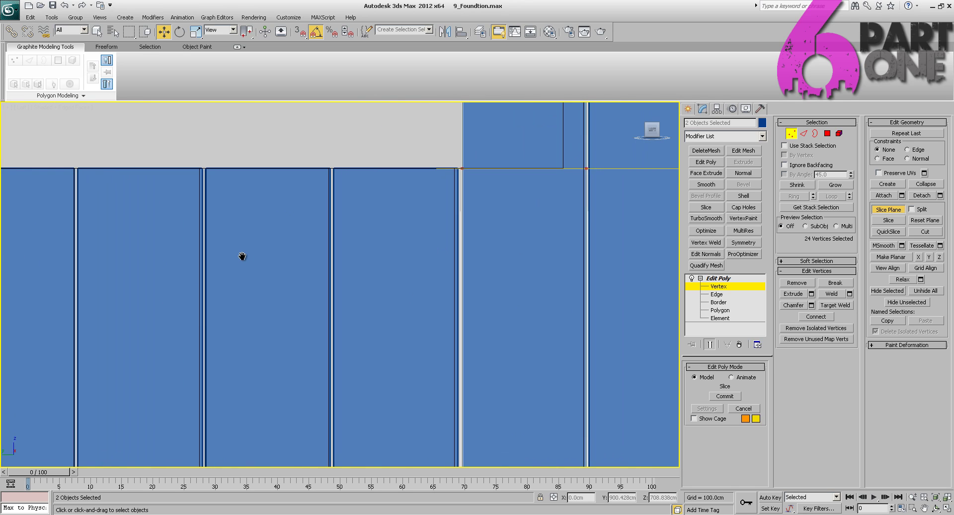
scroll(309, 242, "down", 4)
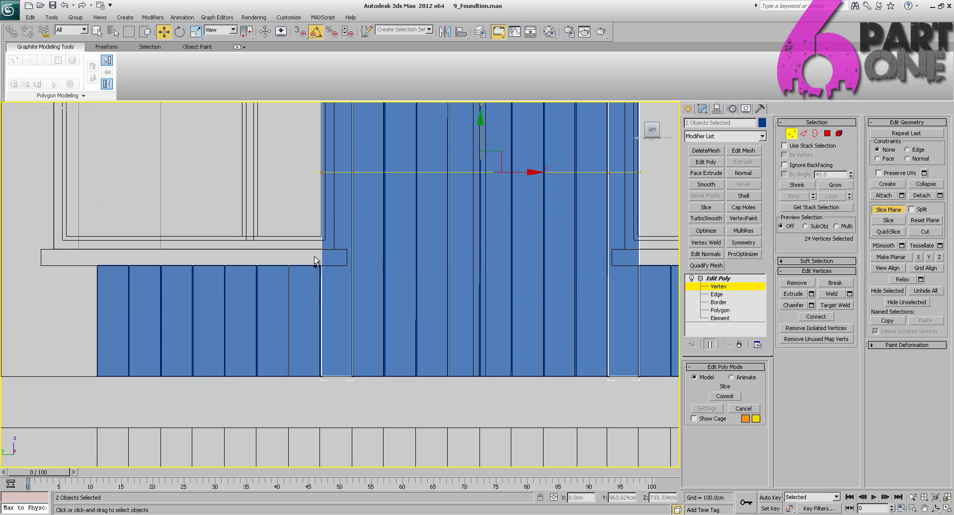
right_click(313, 256)
left_click(332, 400)
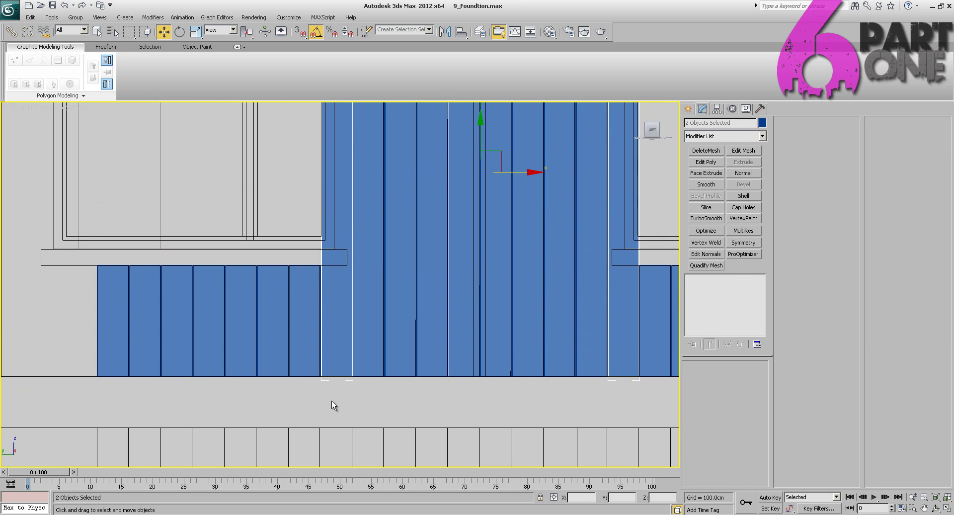
- Select all seven short FFD 2x2x2 planks under the left-hand window, starting with the one beside the tall plank
scroll(450, 250, "up", 5)
scroll(354, 351, "up", 4)
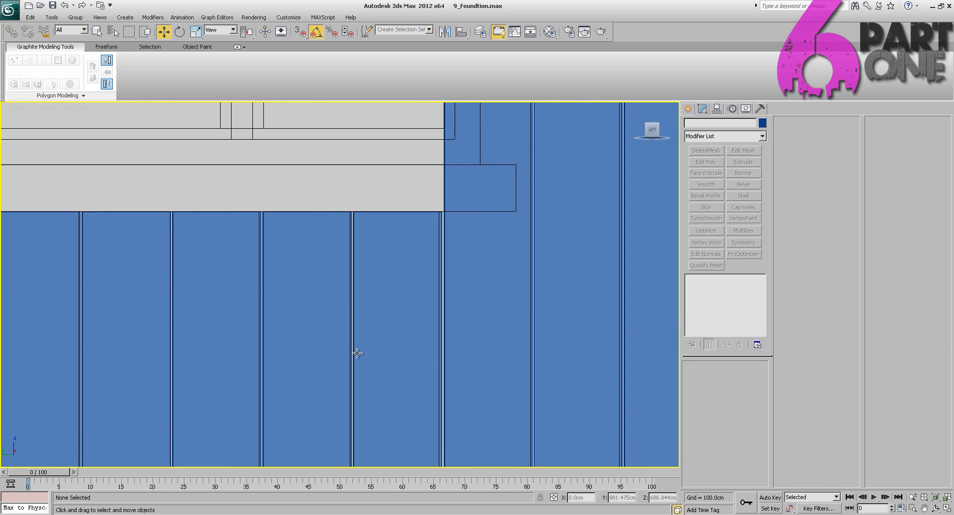
left_click(407, 252)
middle_click_drag(318, 255, 468, 218)
scroll(468, 219, "down", 2)
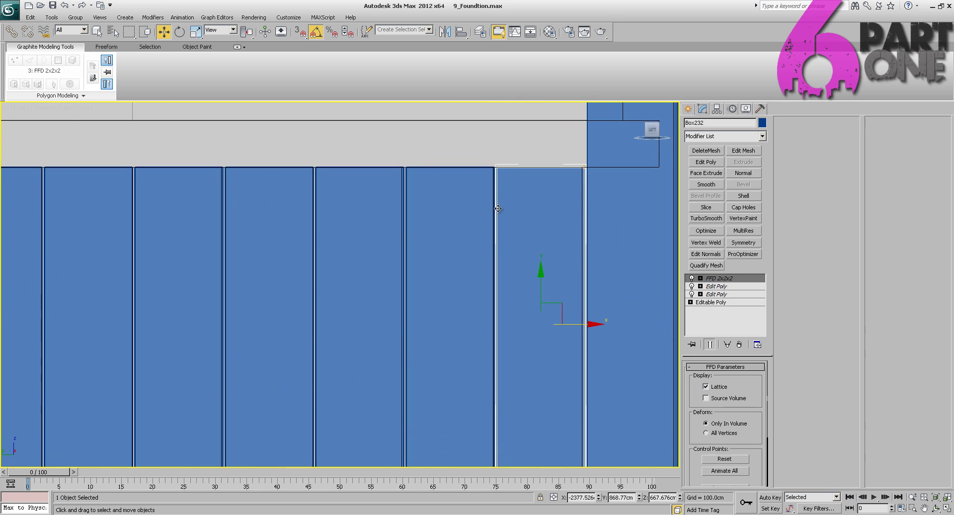
middle_click_drag(281, 230, 334, 221)
scroll(334, 221, "down", 2)
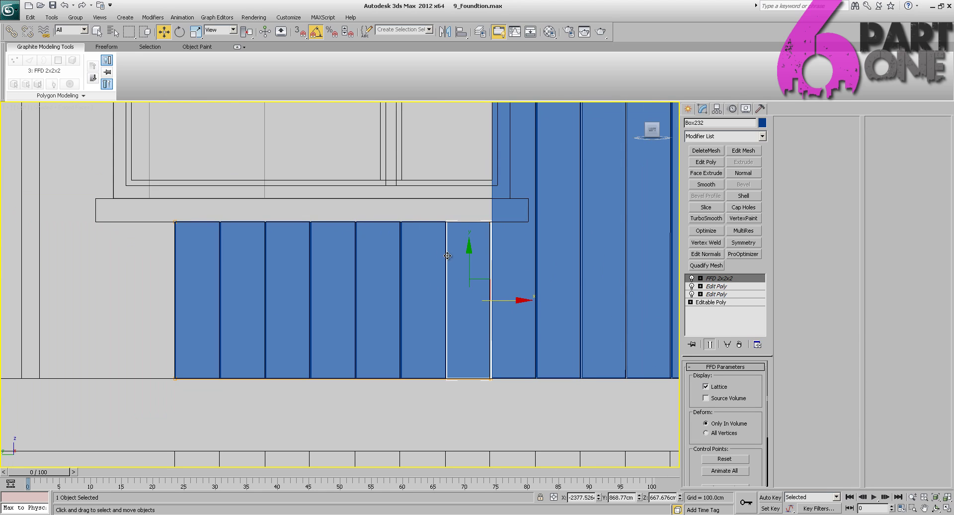
left_click(415, 249, "ctrl")
left_click(375, 249, "ctrl")
left_click(333, 261, "ctrl")
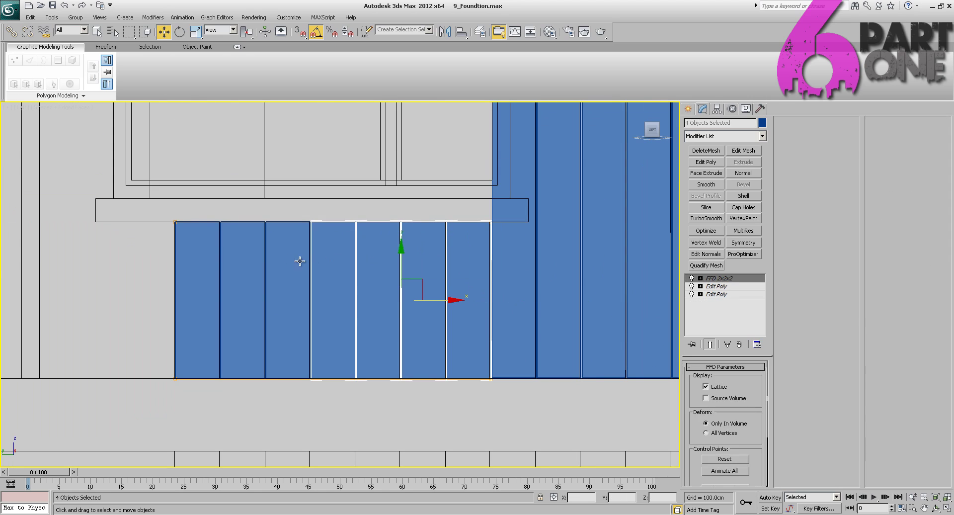
left_click(288, 263, "ctrl")
left_click(234, 263, "ctrl")
left_click(199, 265, "ctrl")
- Select the FFD 2x2x2 control points along the right edge of the seven short planks
left_click(715, 278)
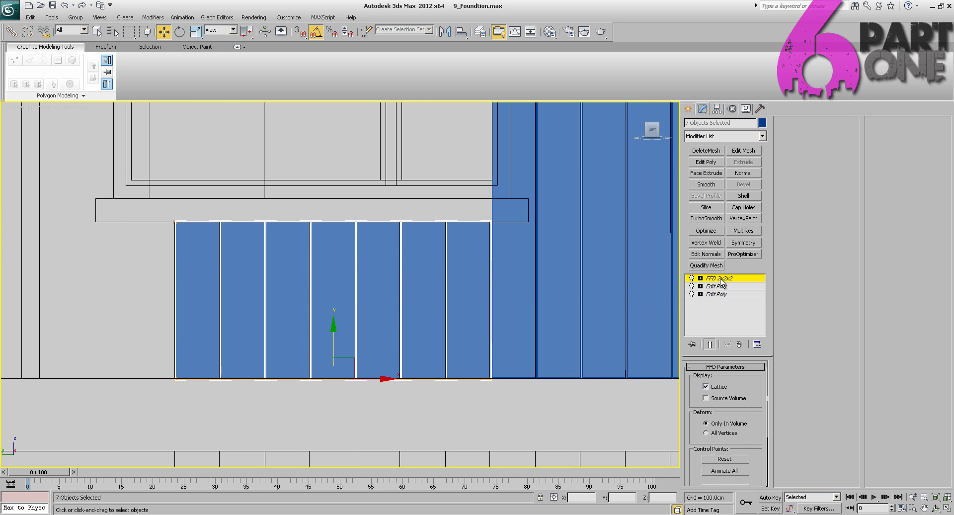
middle_click_drag(561, 279, 423, 256)
left_click_drag(313, 402, 385, 186)
- Compare the gap between the short planks and the adjacent tall plank with the gaps between the other planks
scroll(360, 325, "up", 4)
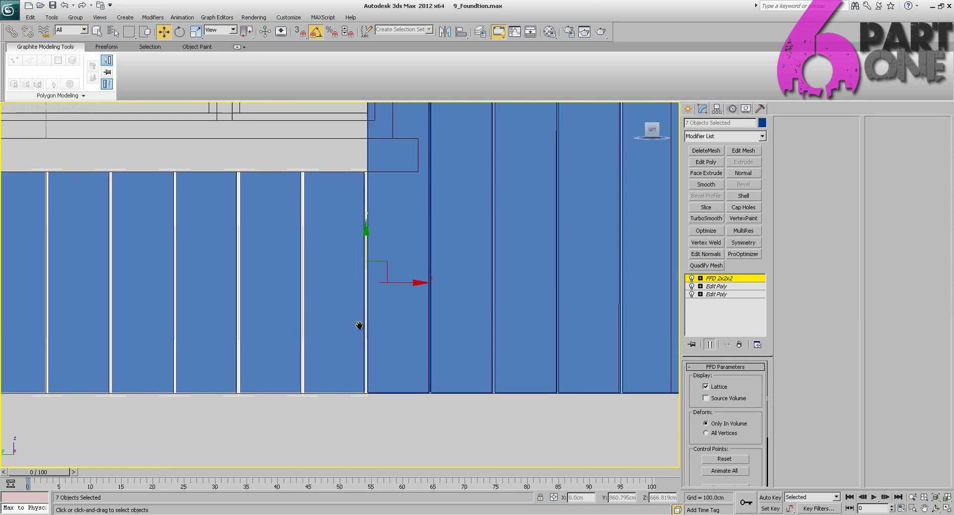
middle_click_drag(466, 236, 419, 399)
scroll(419, 404, "down", 2)
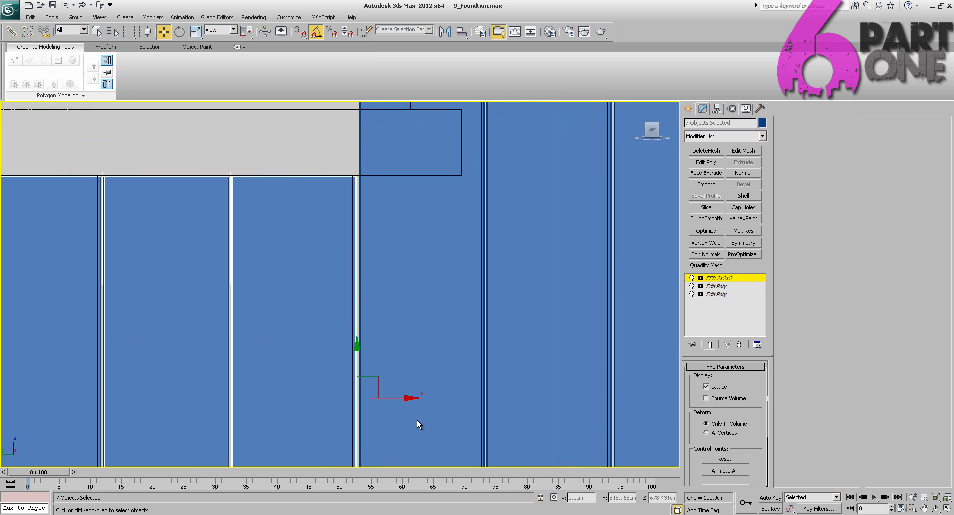
middle_click_drag(481, 367, 490, 109)
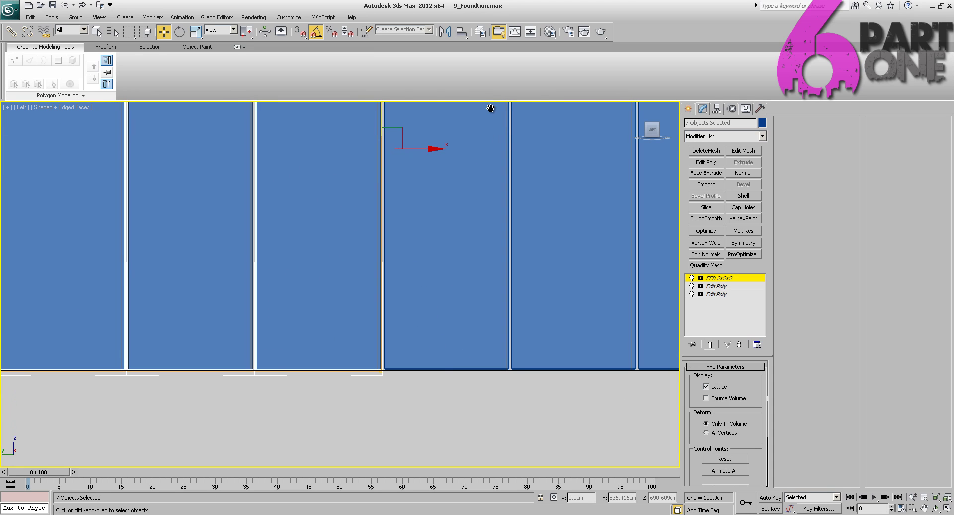
scroll(532, 180, "down", 5)
scroll(419, 208, "up", 5)
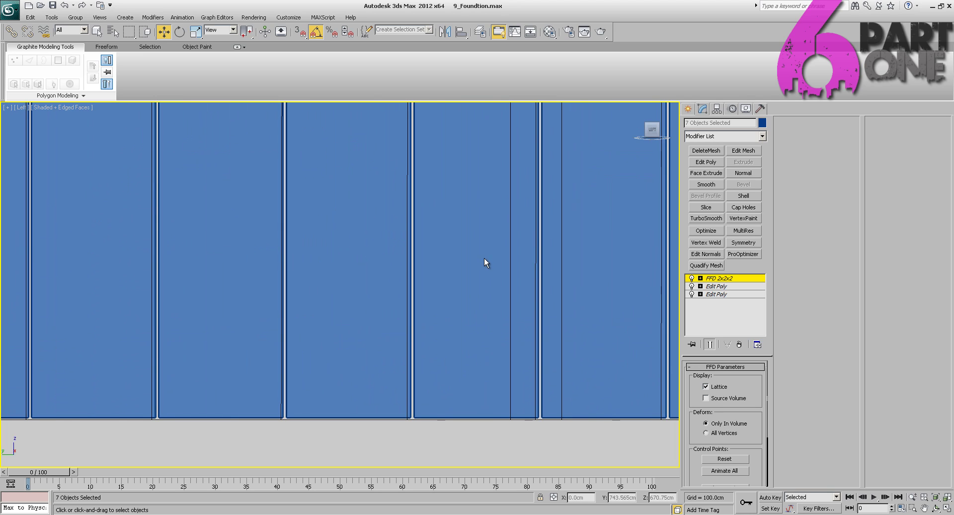
middle_click_drag(486, 264, 401, 292)
scroll(403, 292, "down", 3)
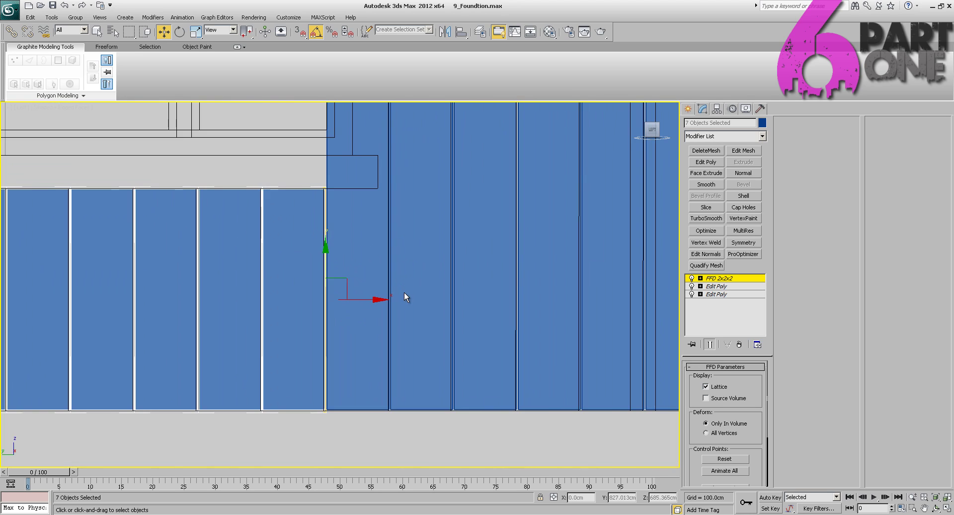
scroll(380, 195, "down", 5)
middle_click_drag(412, 195, 284, 268)
scroll(285, 269, "up", 8)
middle_click_drag(456, 345, 560, 181)
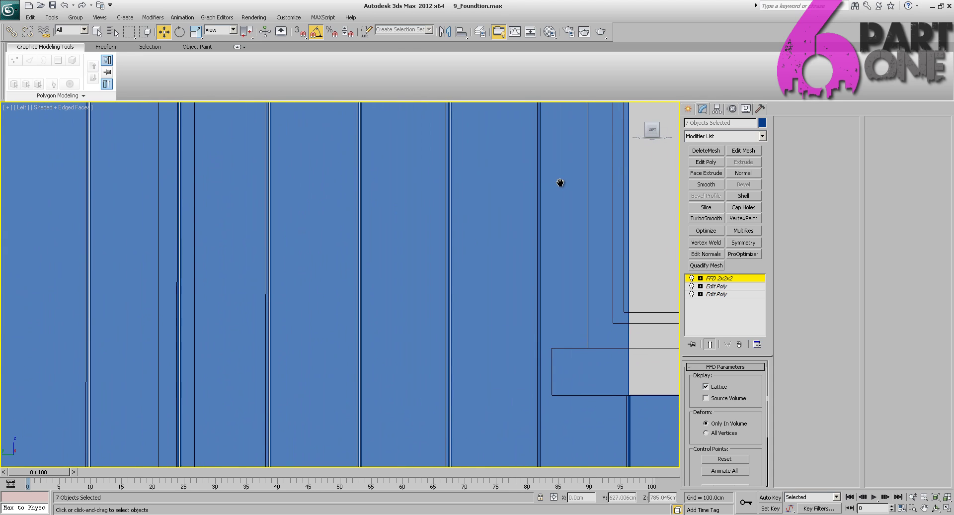
scroll(256, 213, "down", 5)
scroll(367, 233, "up", 5)
scroll(366, 229, "down", 4)
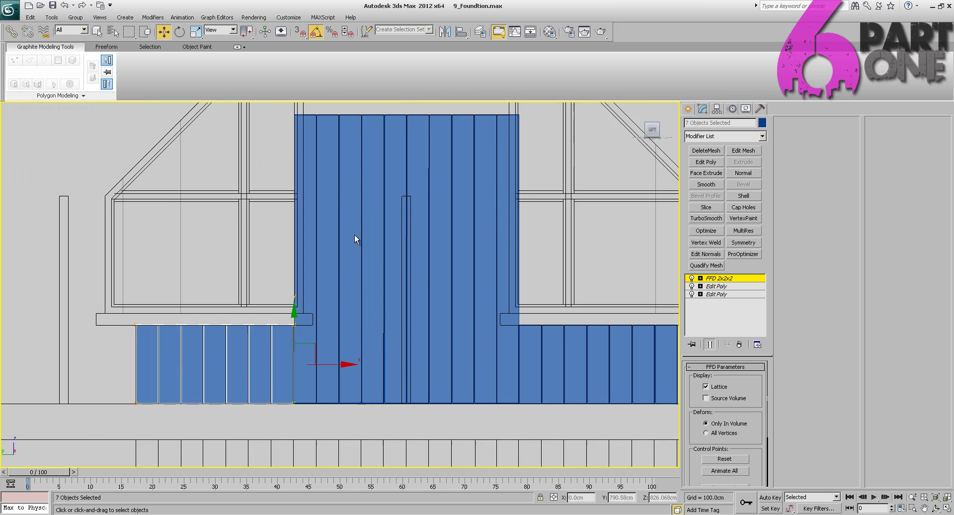
- Nudge the selected right-edge lattice points horizontally toward the tall plank to narrow the gap, and inspect the whole plank row
scroll(421, 249, "up", 5)
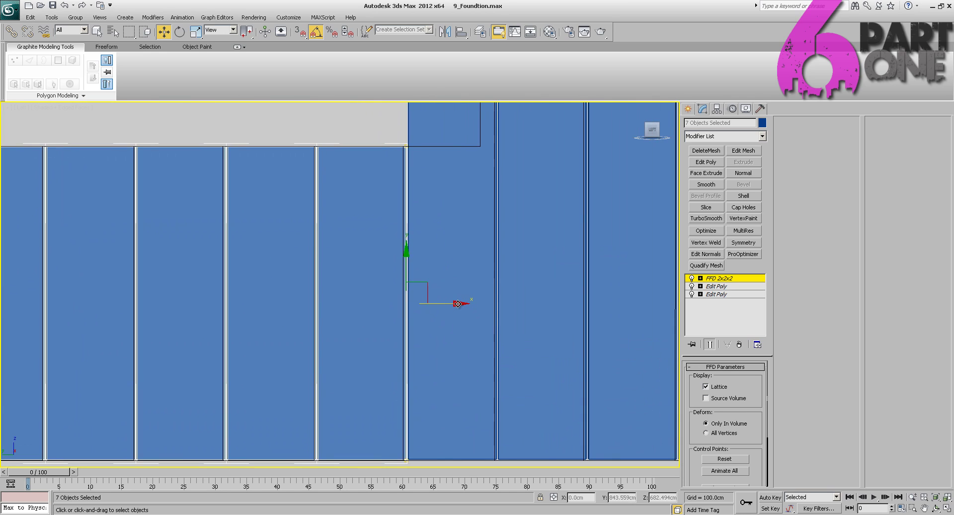
left_click_drag(456, 303, 459, 304)
middle_click_drag(427, 265, 428, 161)
middle_click_drag(359, 318, 135, 258)
scroll(467, 332, "up", 4)
scroll(467, 332, "down", 6)
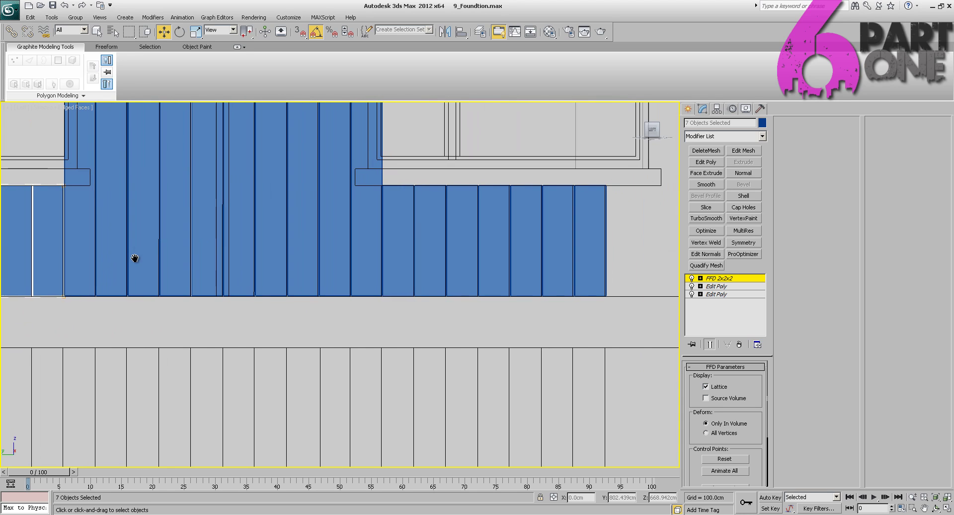
scroll(291, 266, "down", 5)
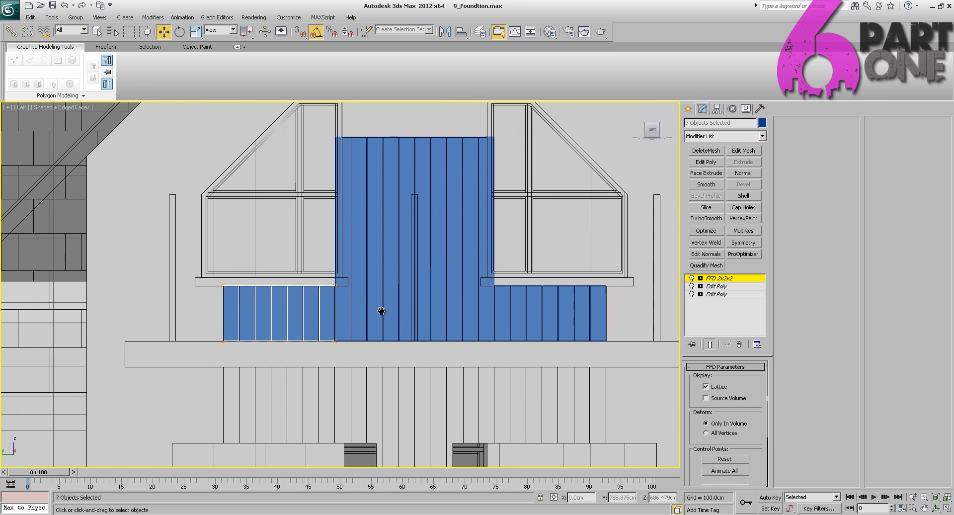
- Examine how the ten tall planks between the windows line up with the short planks and sills on both sides
middle_click_drag(371, 273, 355, 244)
scroll(347, 315, "up", 2)
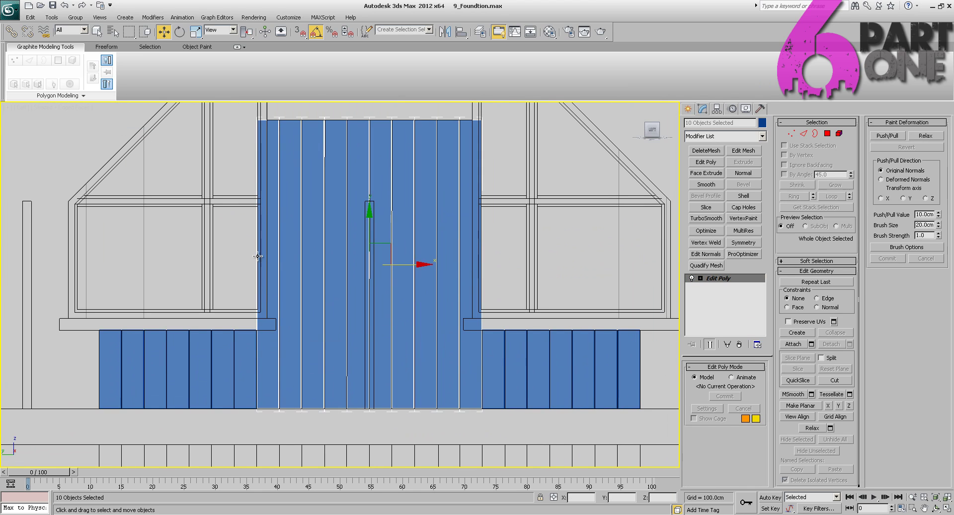
middle_click_drag(267, 281, 269, 226)
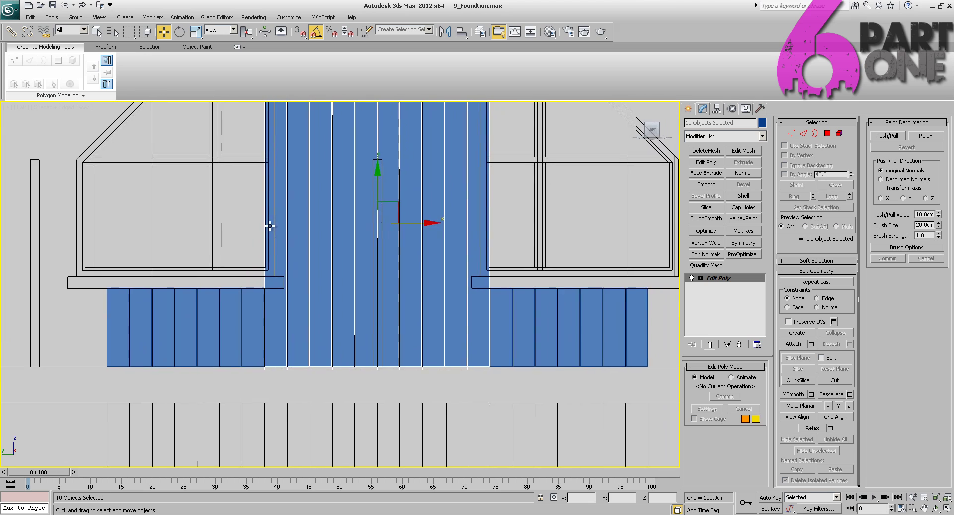
scroll(271, 230, "up", 3)
middle_click_drag(268, 304, 278, 225)
scroll(275, 258, "down", 3)
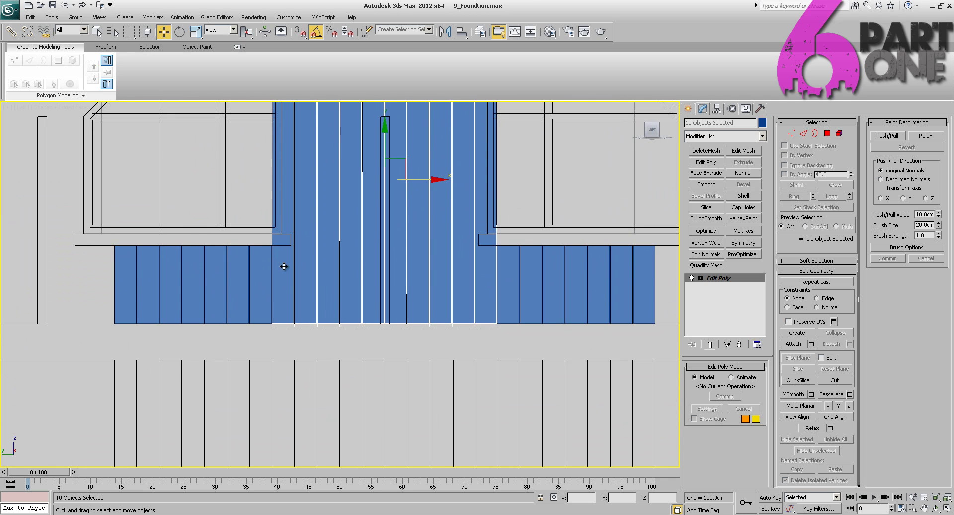
middle_click_drag(354, 241, 297, 264)
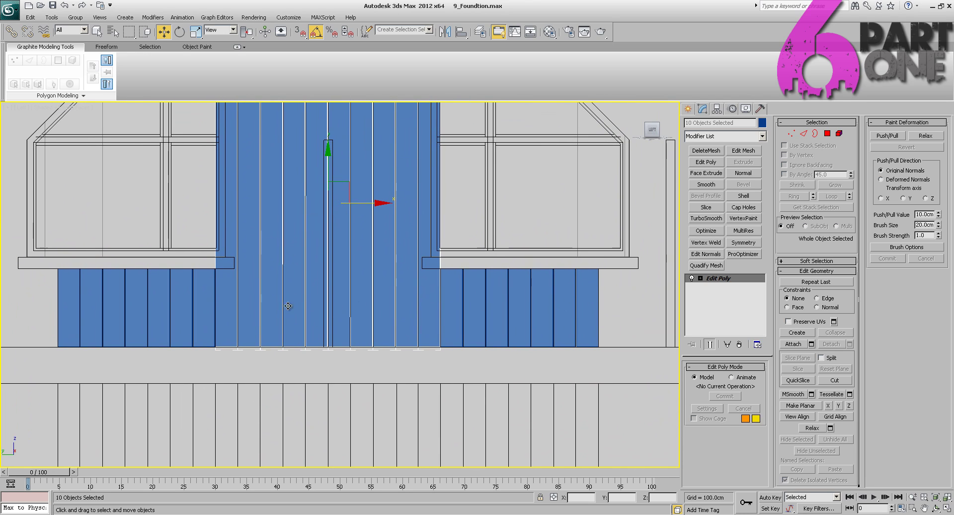
scroll(156, 325, "up", 5)
middle_click_drag(124, 264, 199, 286)
middle_click_drag(547, 213, 290, 311)
scroll(414, 250, "down", 3)
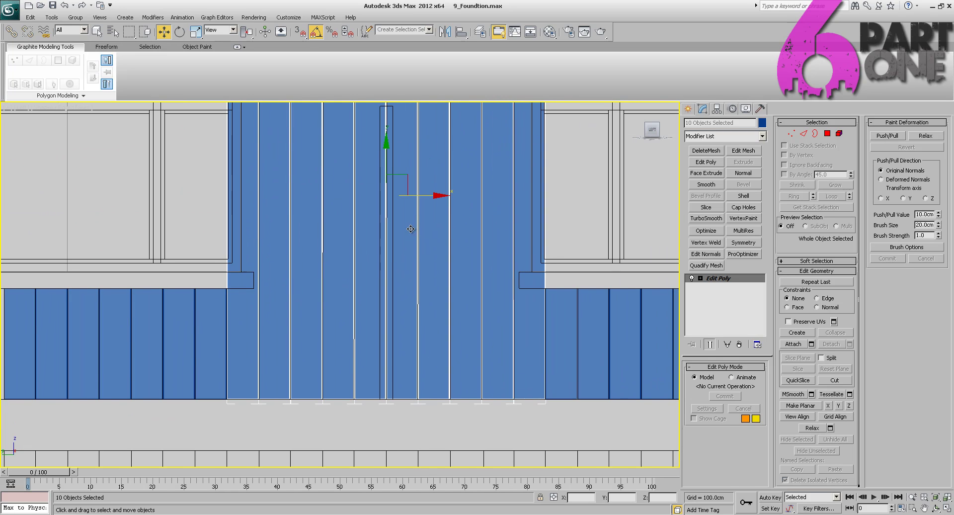
middle_click_drag(411, 228, 324, 269)
middle_click_drag(379, 250, 384, 224)
scroll(384, 224, "down", 2)
mouse_move(299, 236)
middle_mouse_down()
mouse_move(310, 219)
mouse_move(298, 234)
middle_mouse_up()
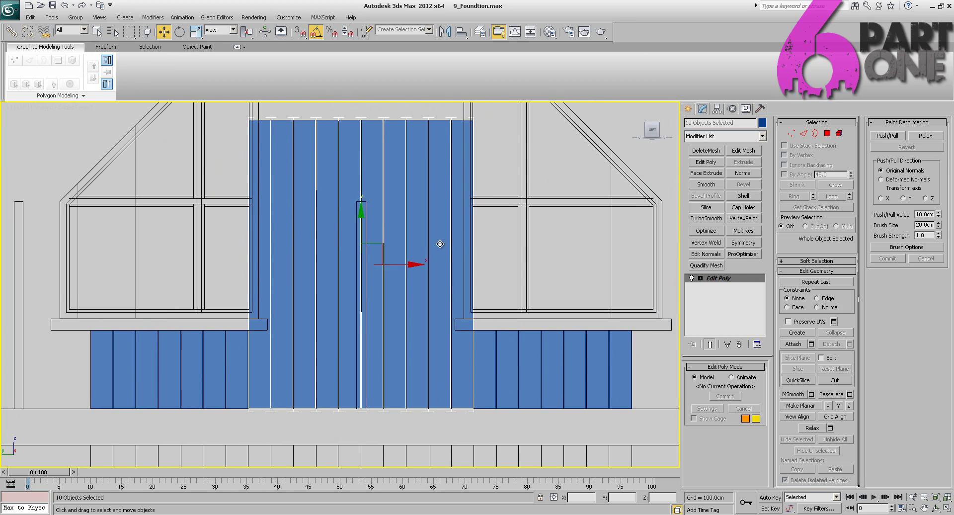
- Try to place a horizontal slice plane across all ten tall planks, level with the tops of the short planks
left_click(700, 278)
left_click(718, 287)
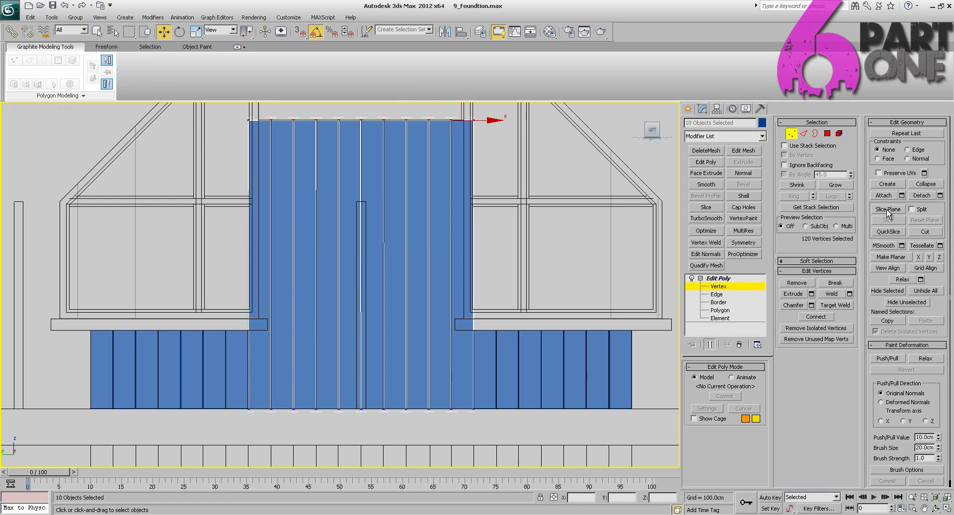
left_click(887, 209)
middle_click_drag(380, 252, 390, 231)
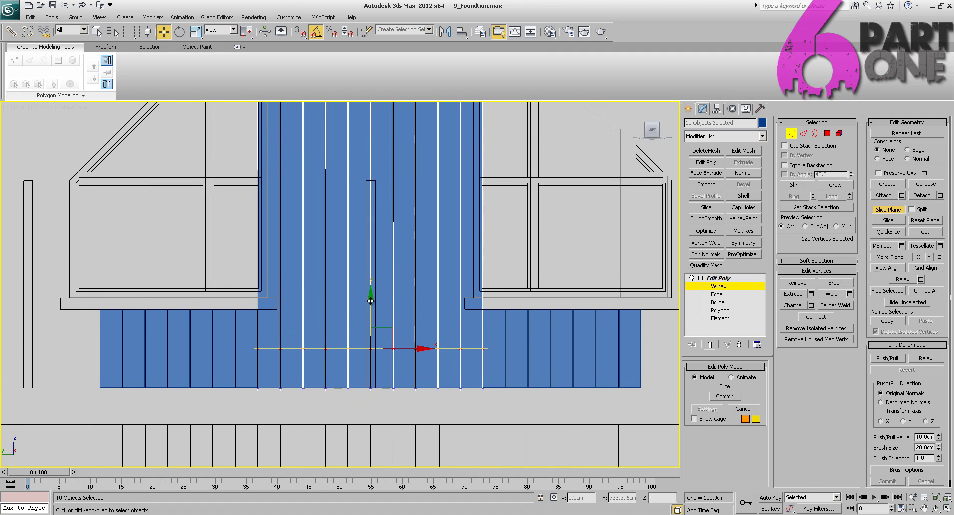
left_click_drag(370, 300, 385, 260)
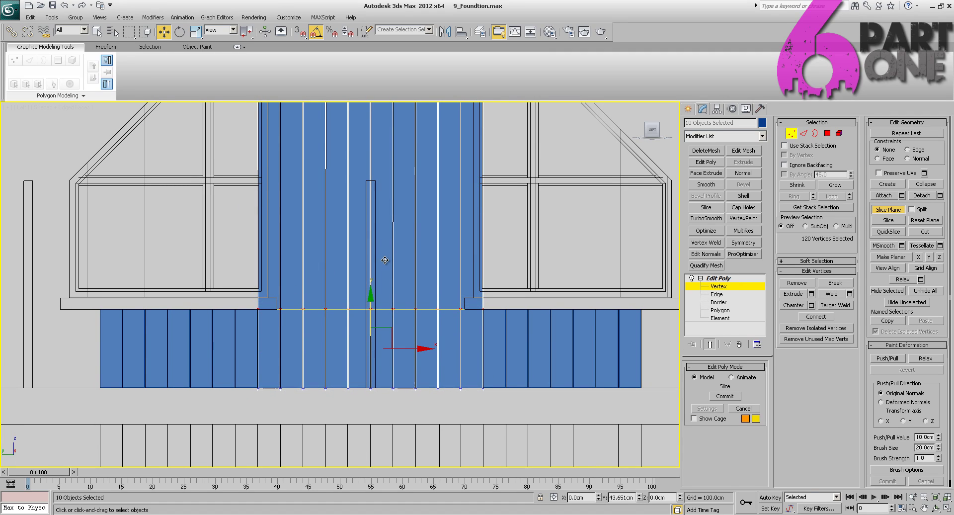
middle_click_drag(385, 261, 521, 293)
scroll(390, 217, "up", 3)
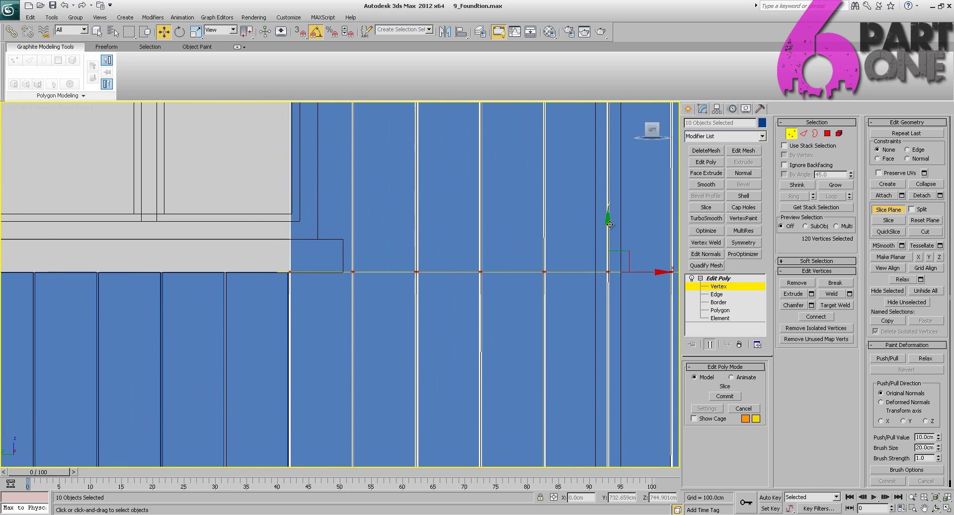
left_click_drag(610, 222, 610, 221)
middle_click_drag(541, 248, 416, 249)
scroll(416, 248, "down", 1)
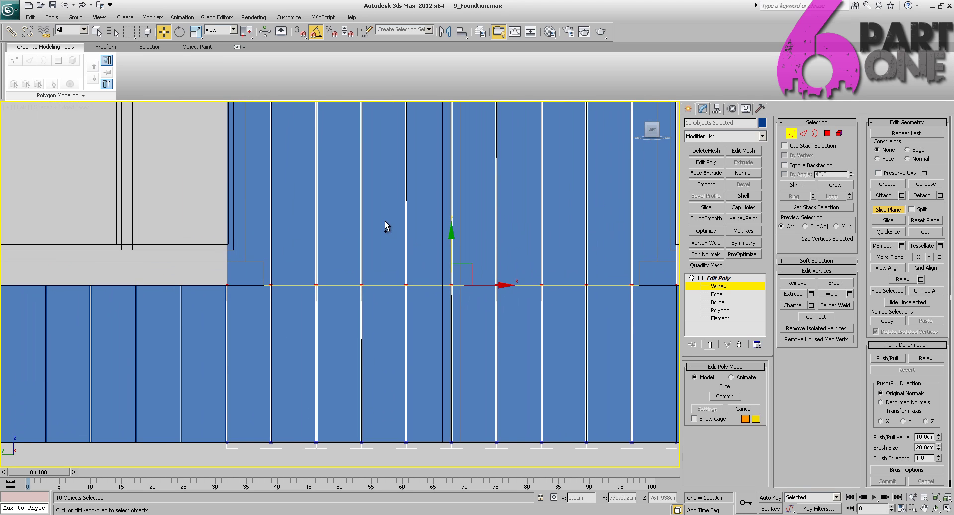
key("ctrl+z")
right_click(347, 224)
scroll(381, 268, "down", 5)
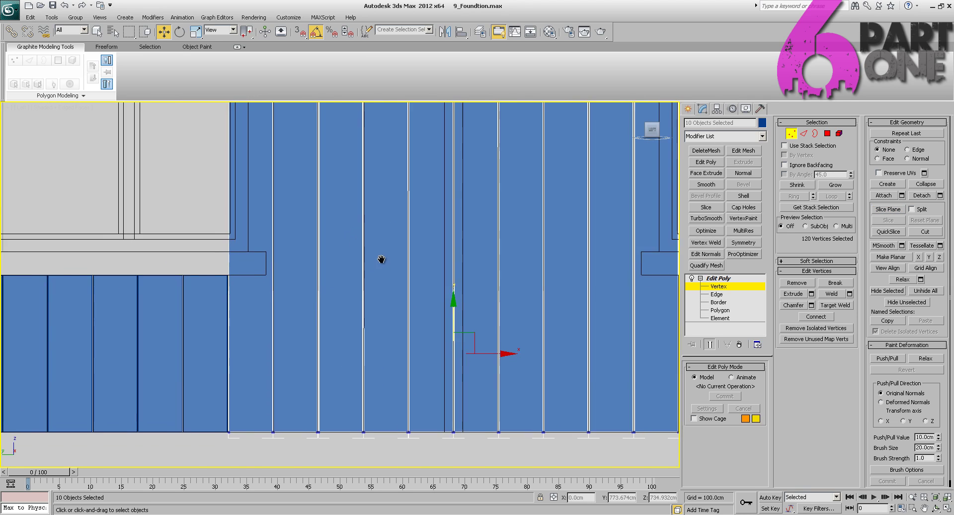
left_click(839, 133)
middle_click_drag(372, 179, 377, 215)
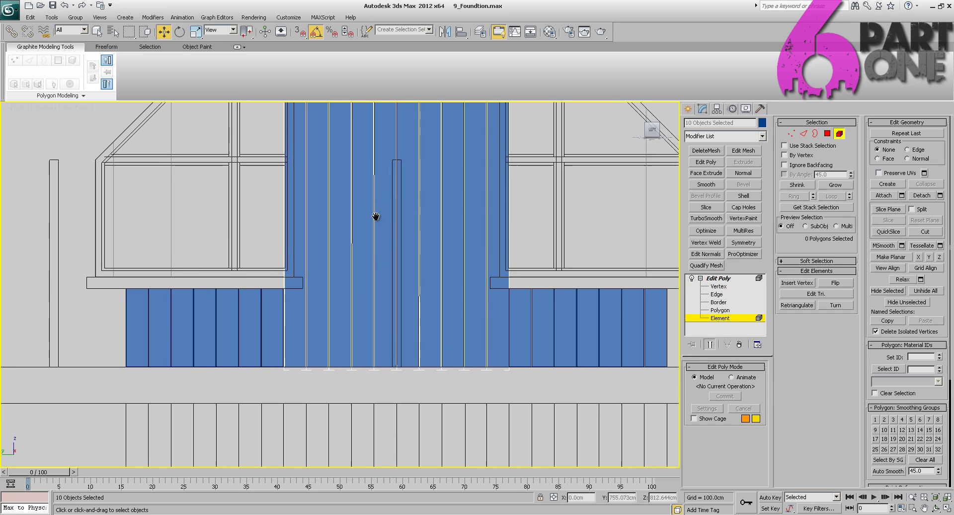
left_click(301, 181)
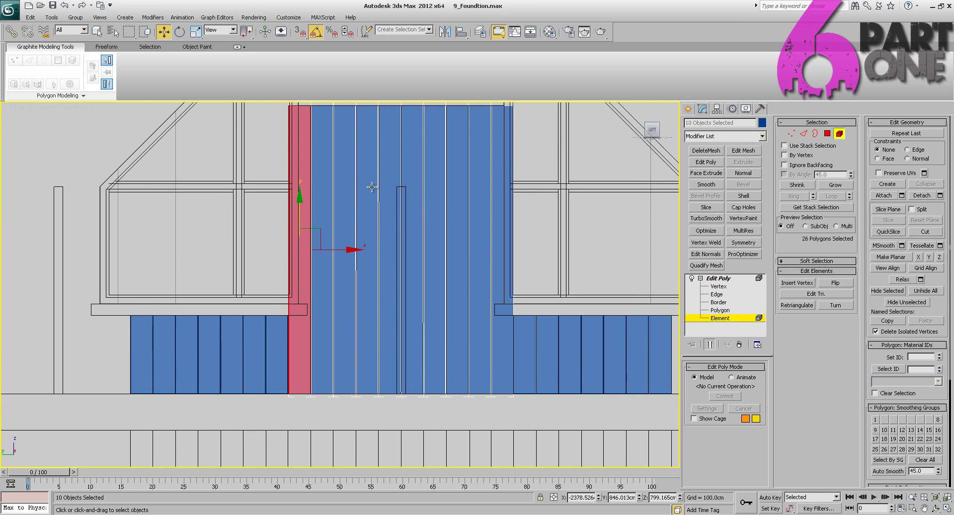
left_click(496, 197, "ctrl")
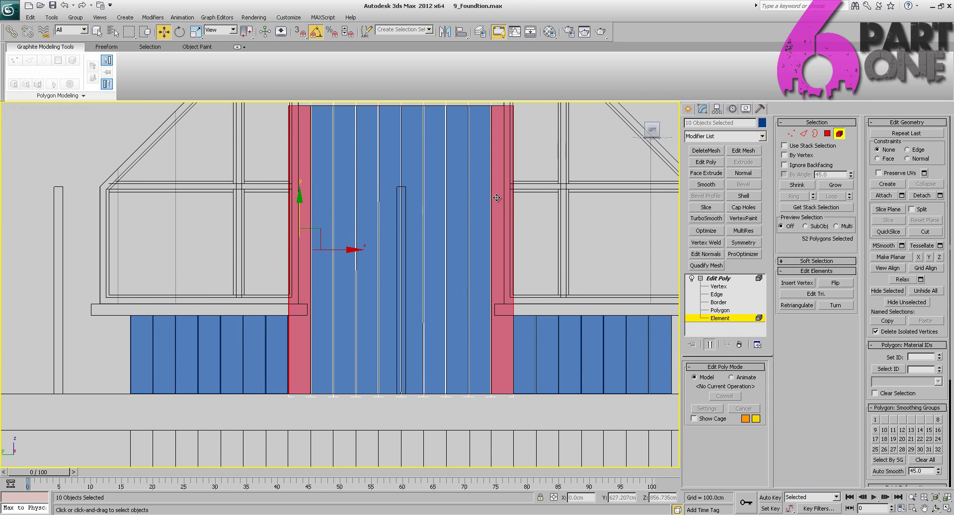
scroll(538, 229, "down", 3)
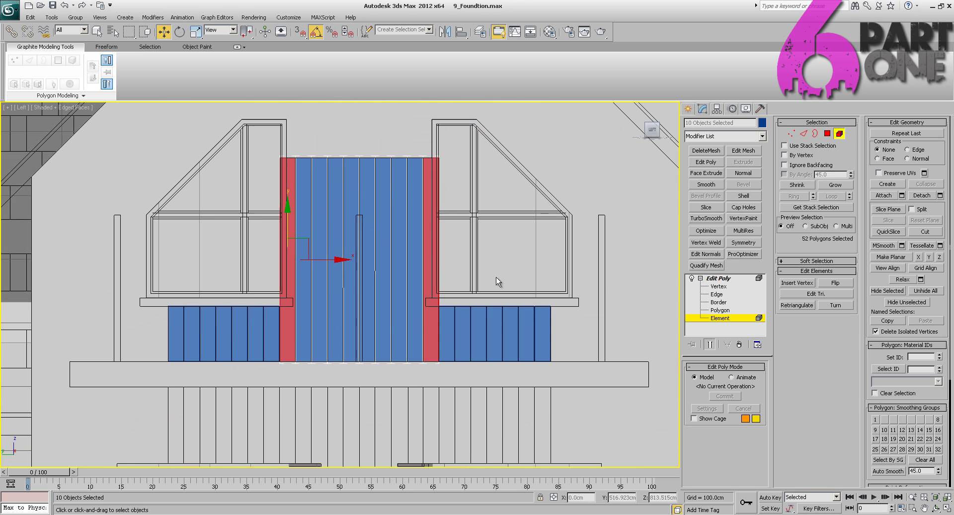
left_click(454, 369)
middle_click_drag(474, 285, 526, 301)
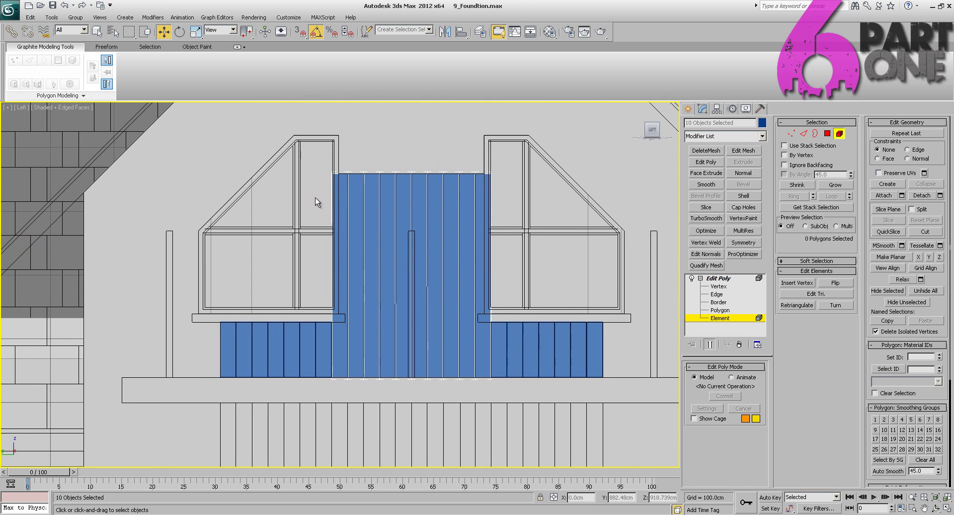
left_click(341, 187)
left_click(484, 199, "ctrl")
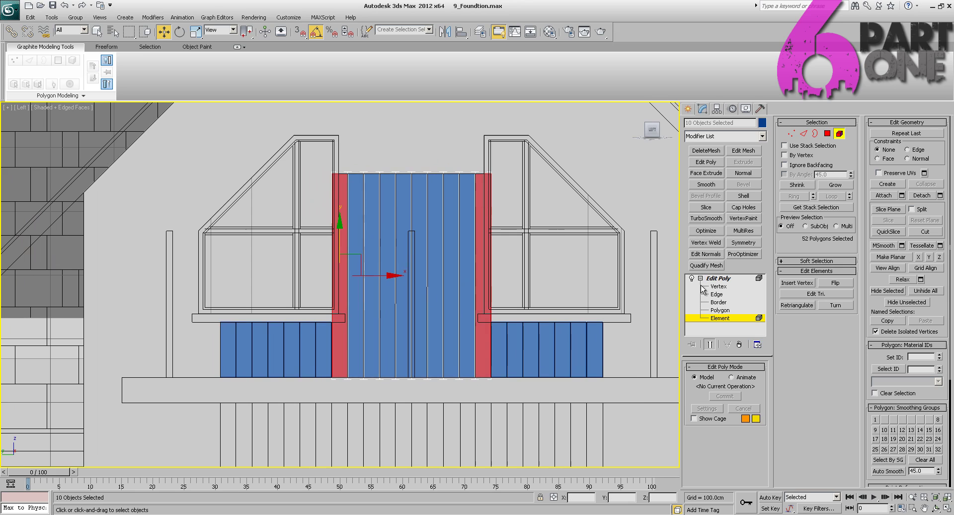
left_click(701, 278)
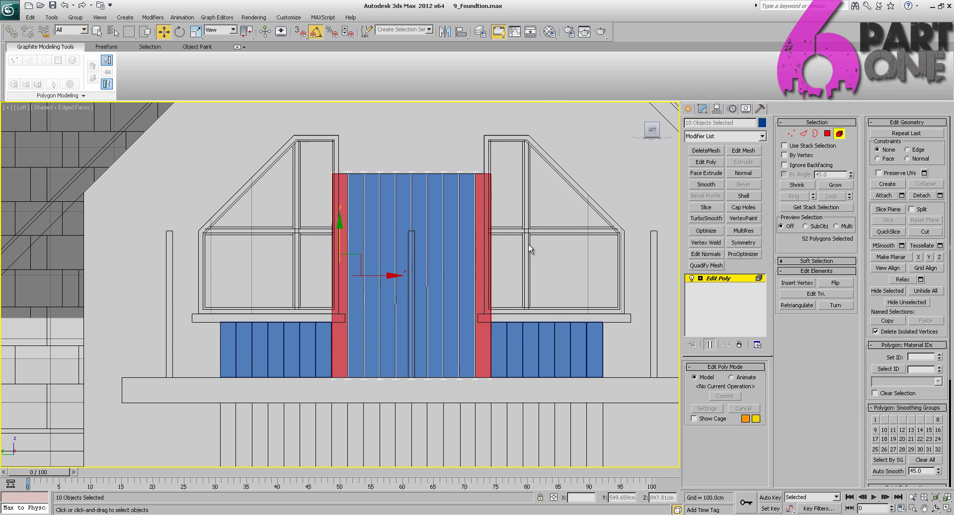
scroll(501, 258, "up", 2)
middle_click_drag(528, 243, 486, 208)
scroll(502, 258, "down", 2)
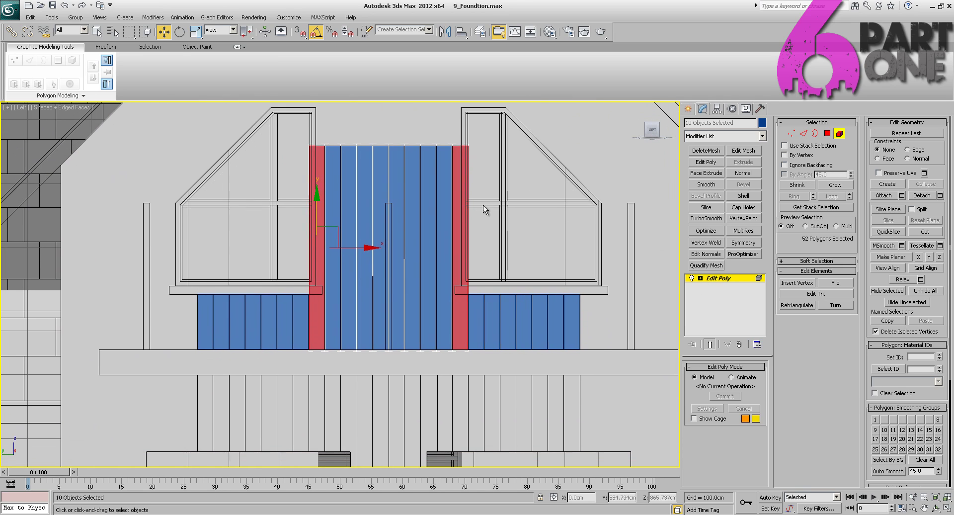
right_click(467, 362)
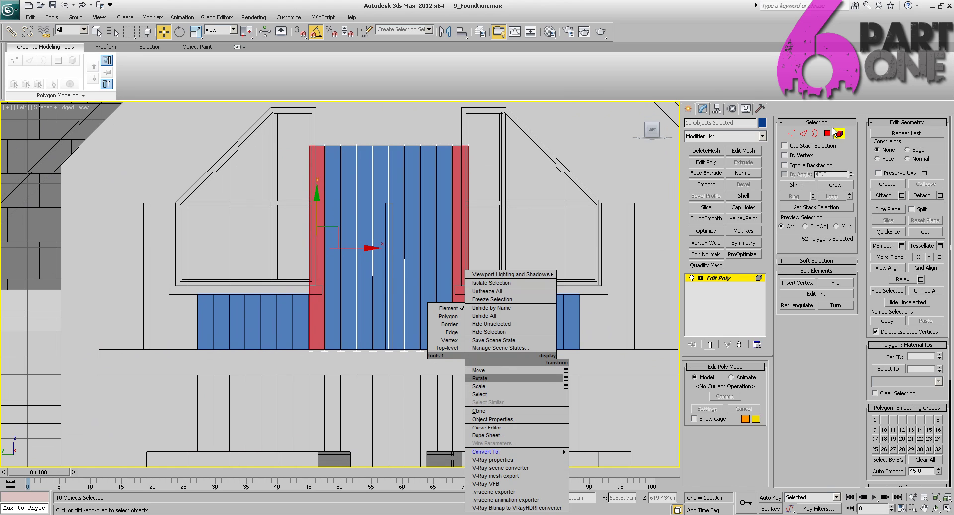
left_click(340, 130)
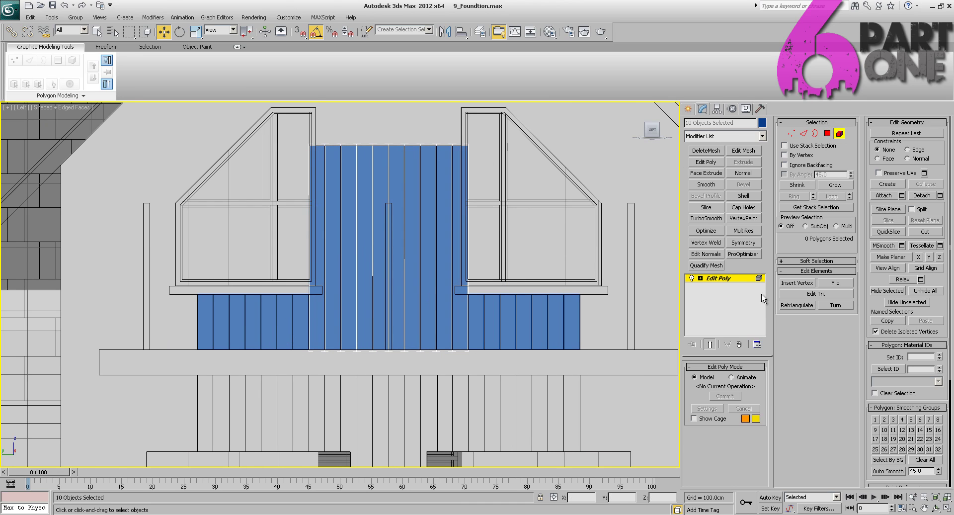
left_click(735, 278)
left_click(643, 258)
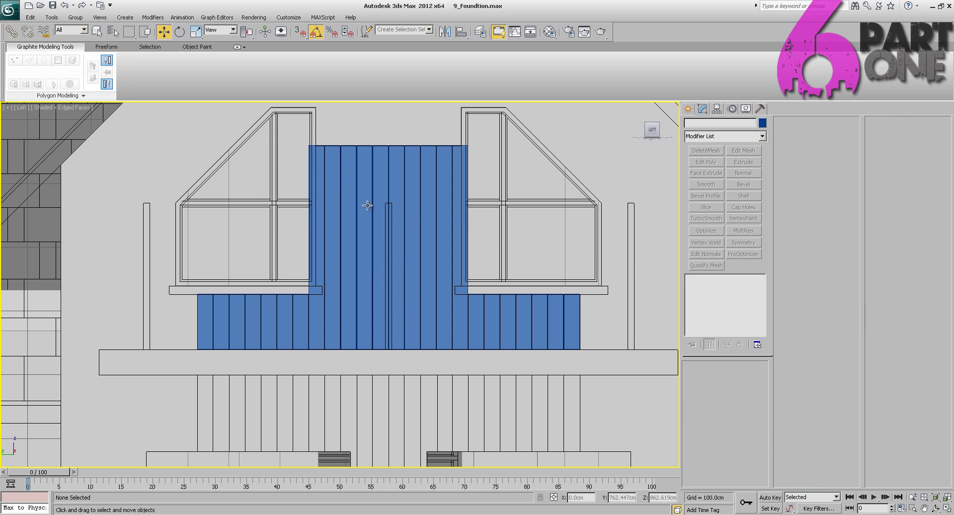
- Slice only the two outermost tall planks horizontally, level with the top edges of the short planks
left_click(319, 155)
left_click(457, 162, "ctrl")
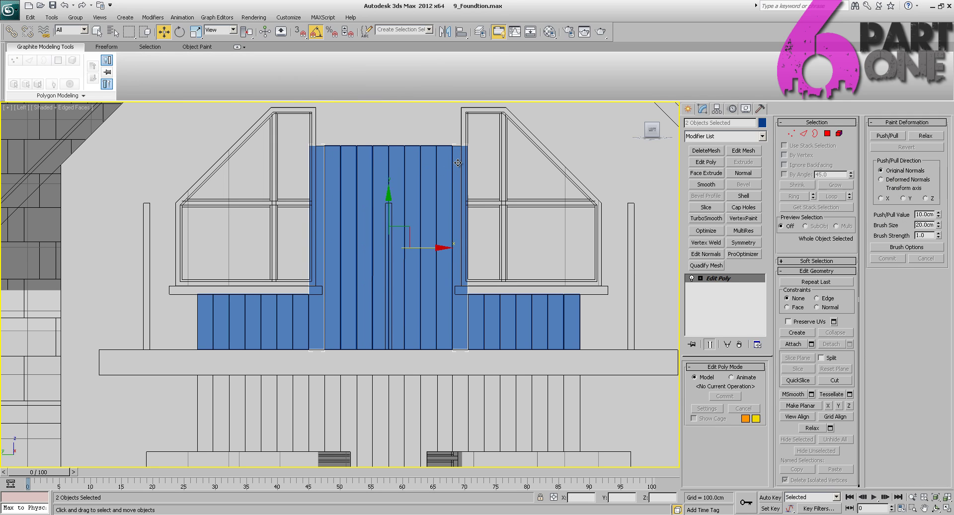
middle_click_drag(503, 218, 512, 210)
left_click(700, 278)
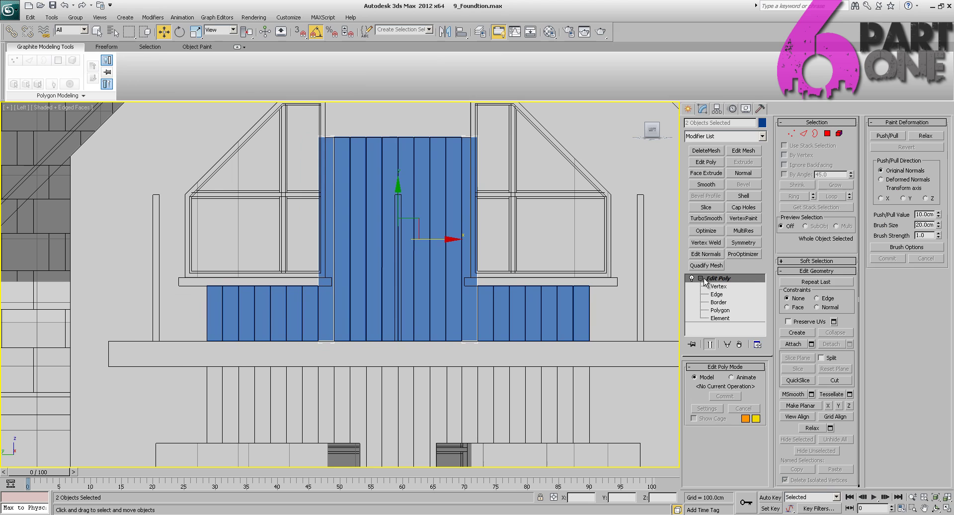
left_click(738, 286)
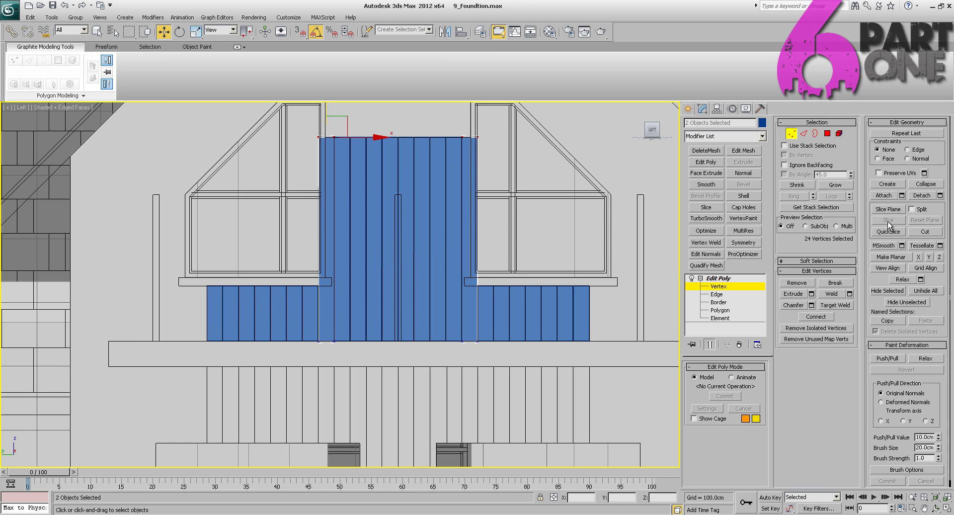
left_click(888, 209)
scroll(547, 269, "up", 5)
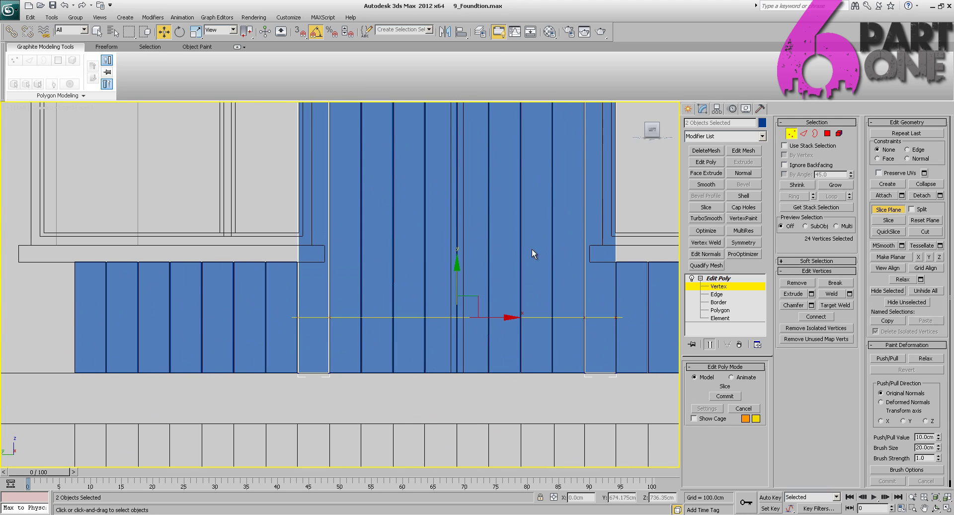
left_click_drag(455, 260, 458, 209)
middle_click_drag(458, 209, 392, 265)
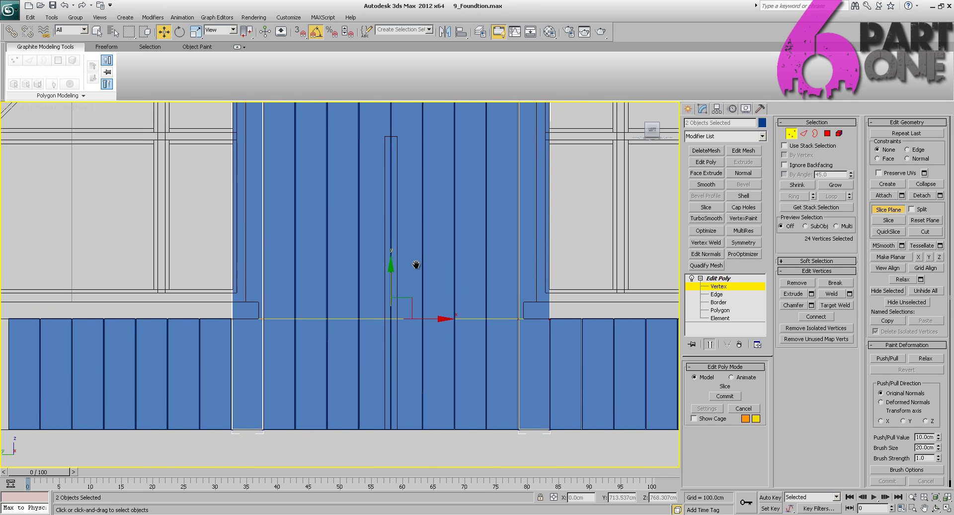
left_click(883, 221)
middle_click_drag(458, 236, 457, 276)
- Rotate the slice plane 90 degrees so that it cuts vertically through the planks
key("e")
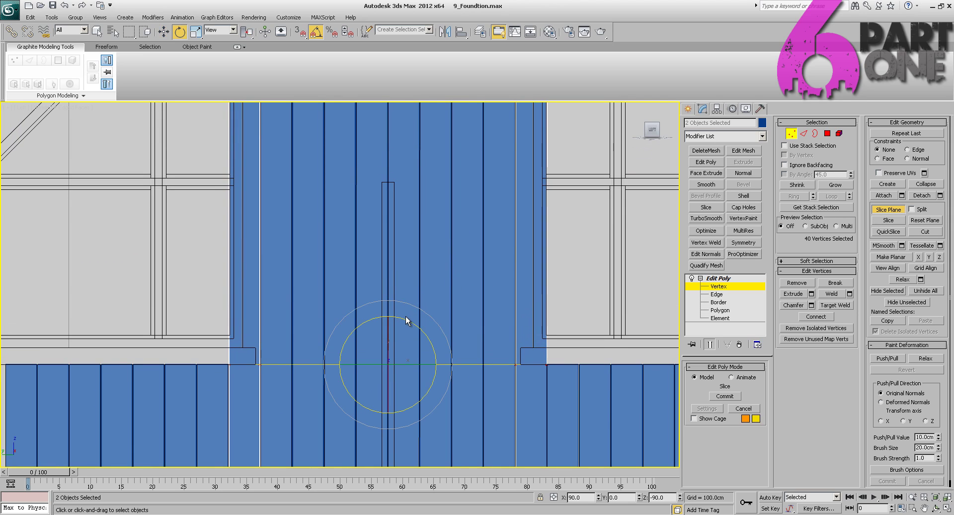
left_click_drag(404, 318, 435, 345)
left_click_drag(440, 351, 442, 355)
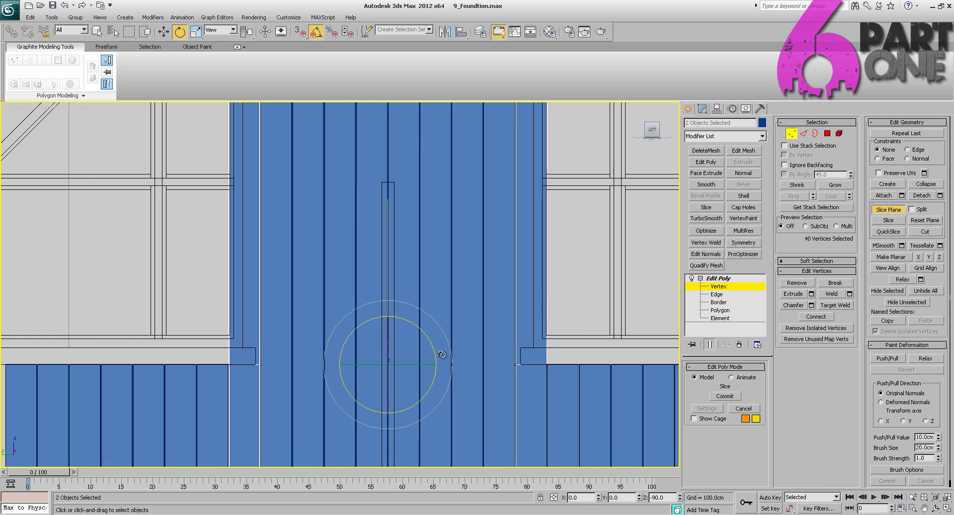
scroll(443, 359, "down", 4)
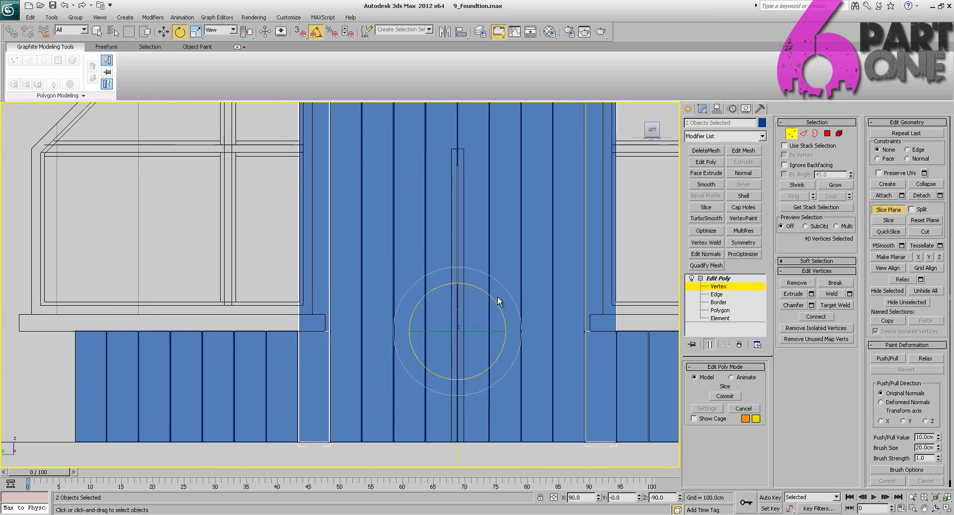
key("w")
middle_click_drag(495, 305, 493, 317)
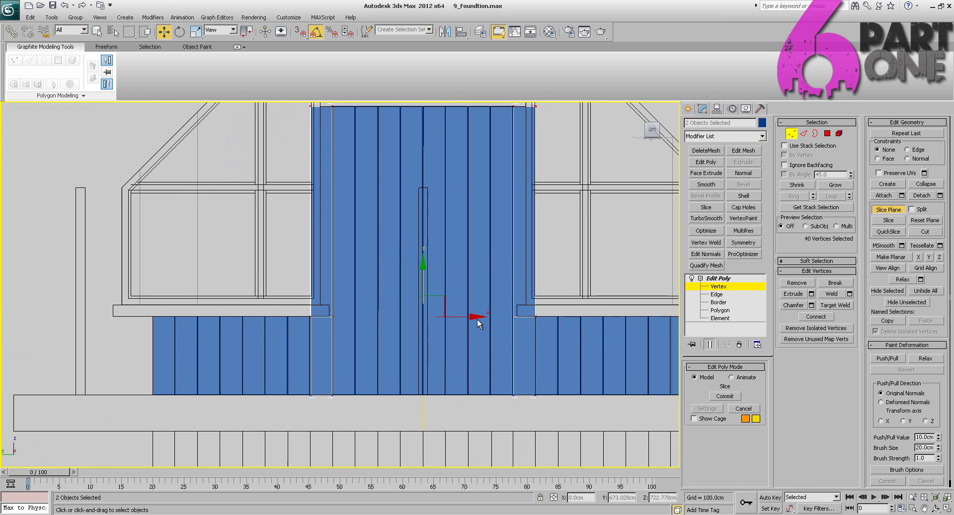
- Slice each of the two outermost tall planks vertically along the window frame edge it overlaps, and end the vertex editing
left_click_drag(469, 316, 365, 311)
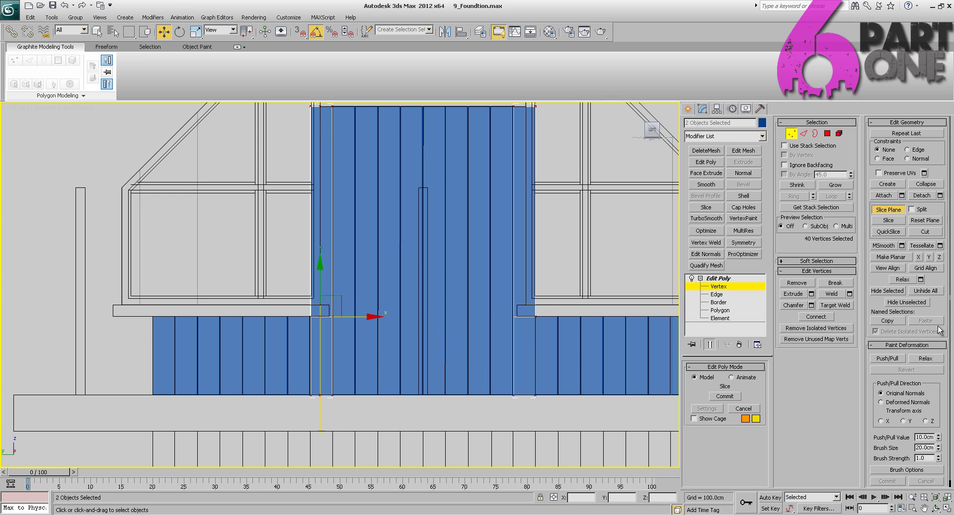
left_click(893, 221)
left_click_drag(376, 315, 577, 318)
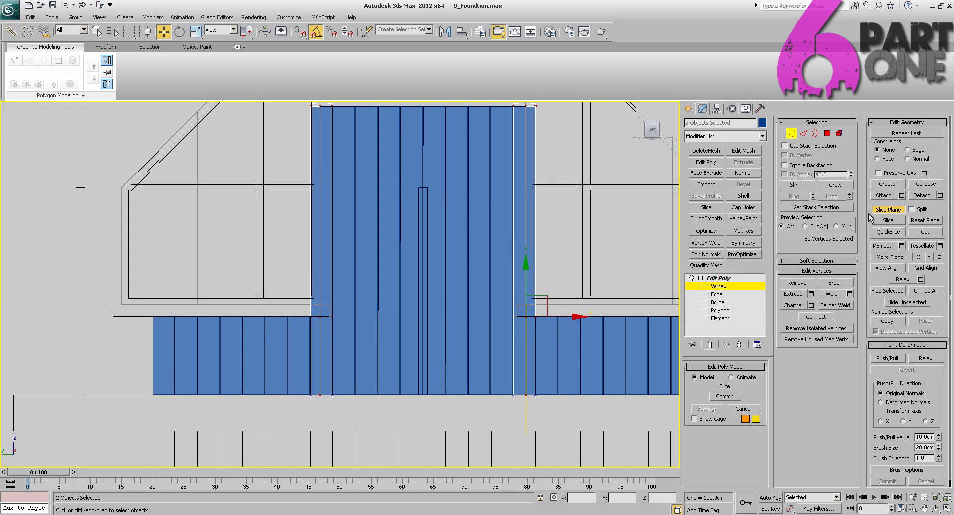
left_click(710, 287)
left_click(536, 412)
middle_click_drag(588, 298, 487, 334)
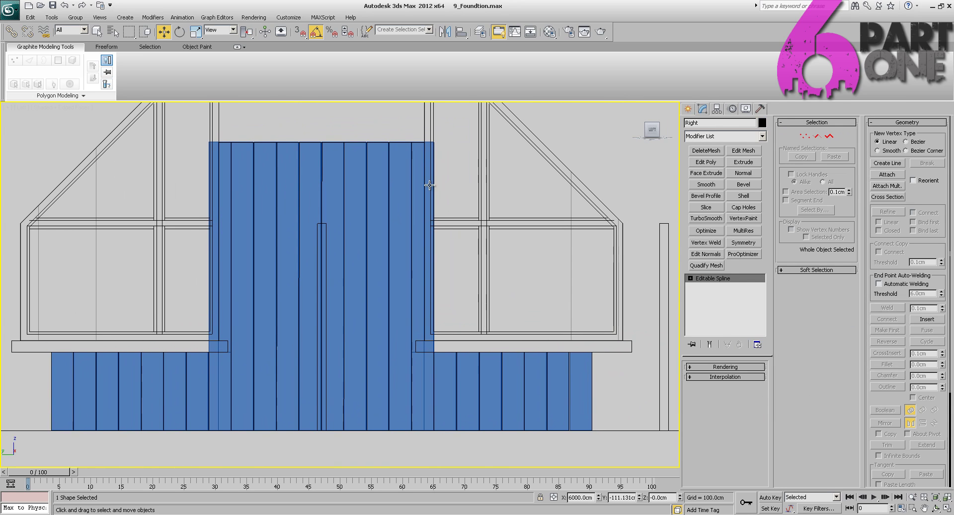
- Delete the polygons of the two outermost tall planks that overlap the window frames above the short planks
left_click(426, 172)
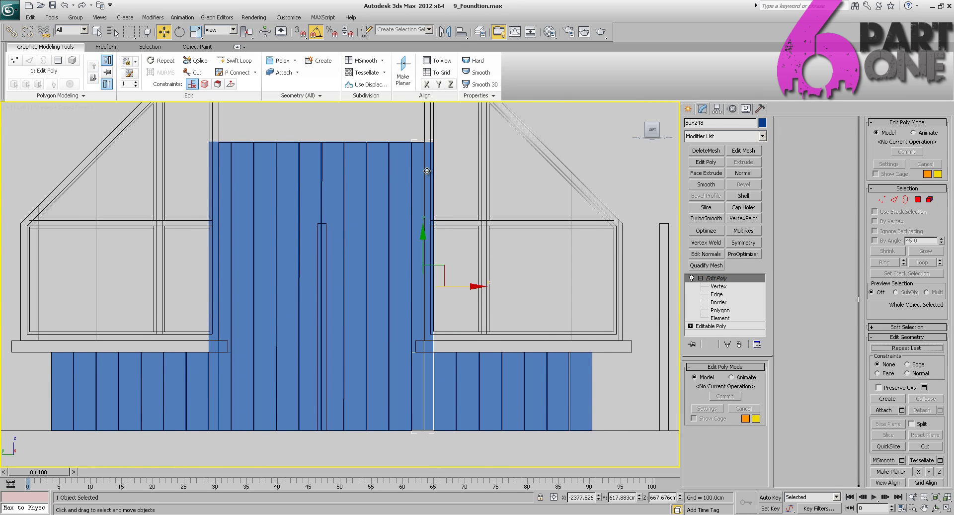
left_click(215, 164, "ctrl")
middle_click_drag(645, 224, 652, 258)
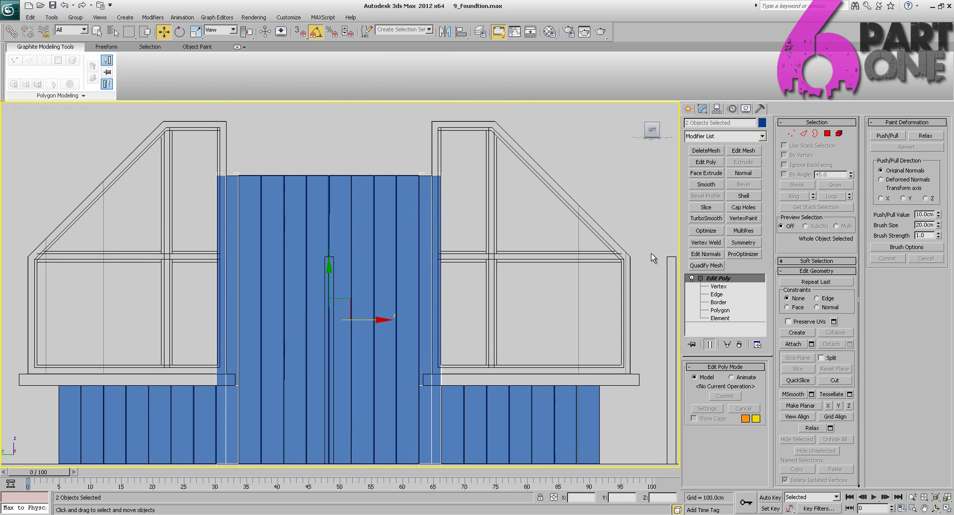
left_click(827, 133)
middle_click_drag(558, 230, 495, 240)
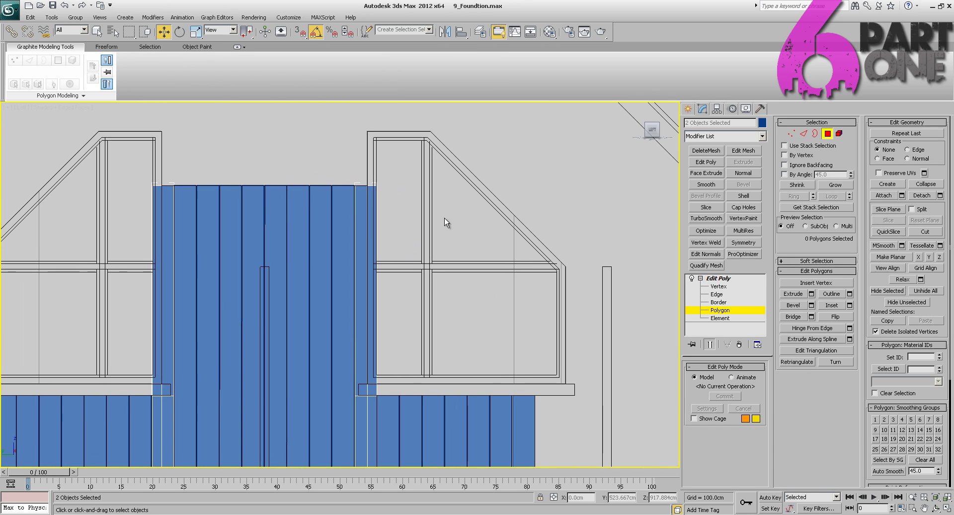
left_click(373, 205)
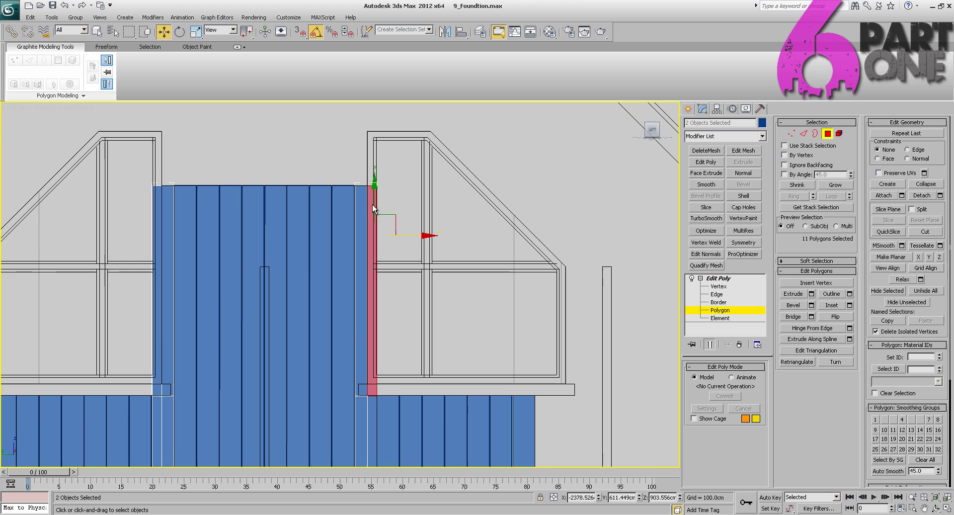
left_click(413, 287)
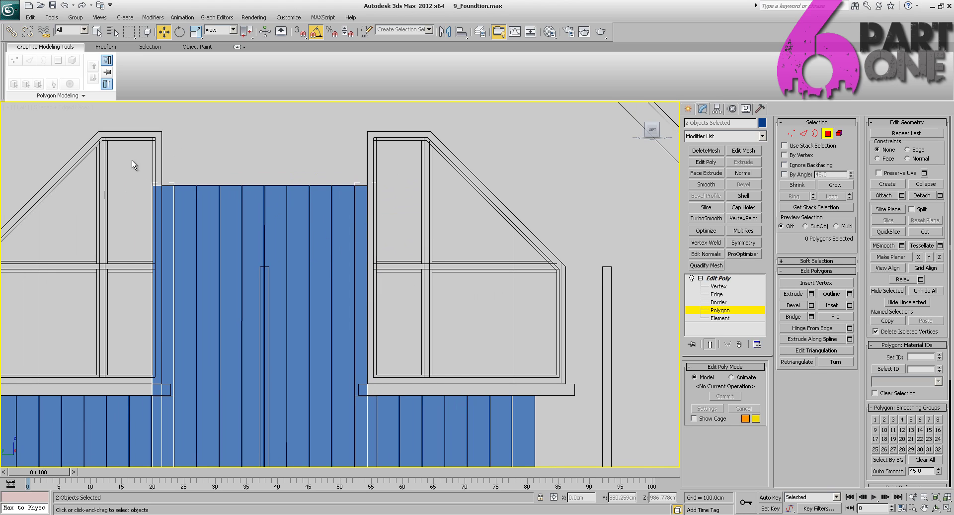
left_click(158, 222)
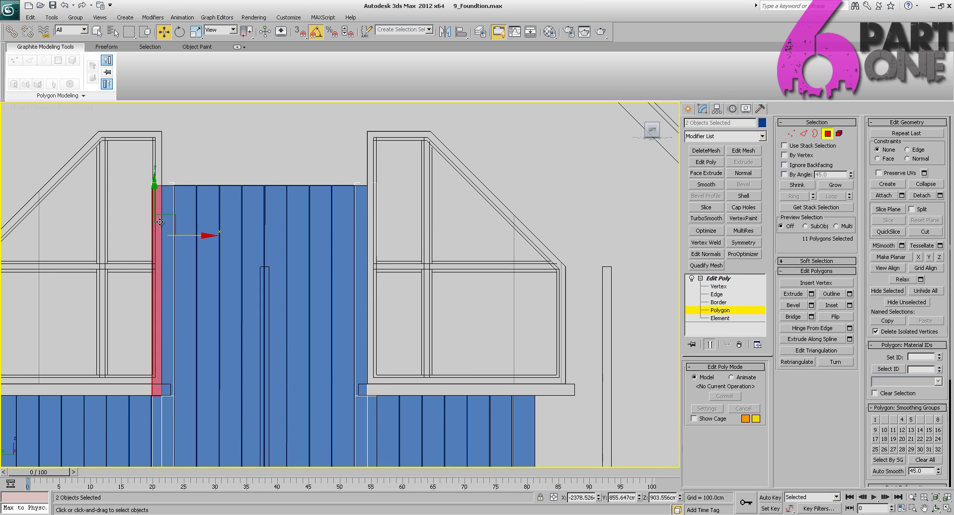
key("Delete")
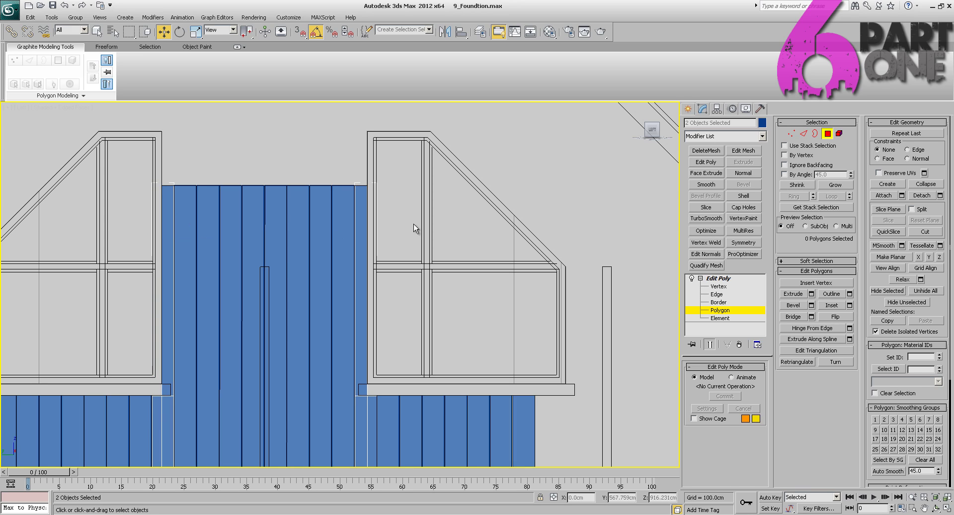
- Isolate the two cut planks and show them up close in a perspective view
key("alt+q")
middle_click_drag(473, 213, 410, 252, "alt")
key("p")
scroll(401, 213, "up", 5)
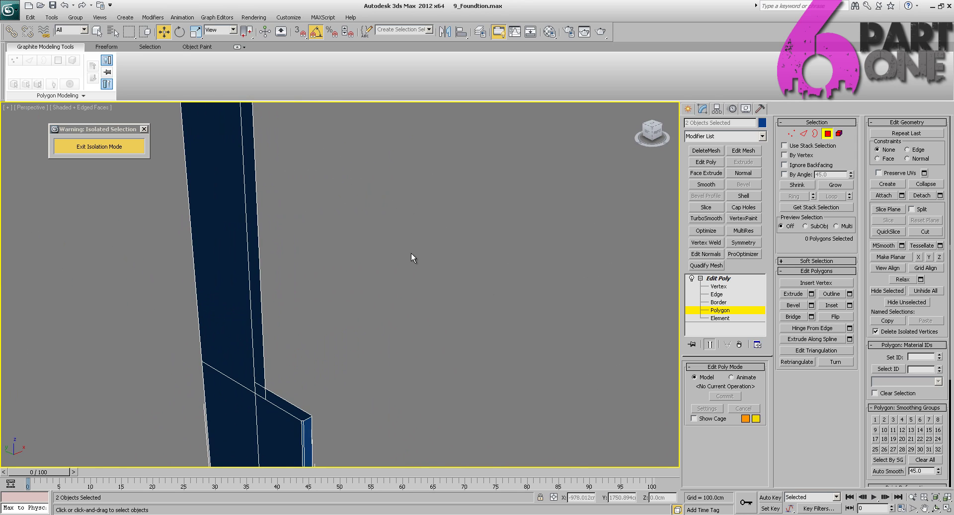
middle_click_drag(399, 303, 437, 296)
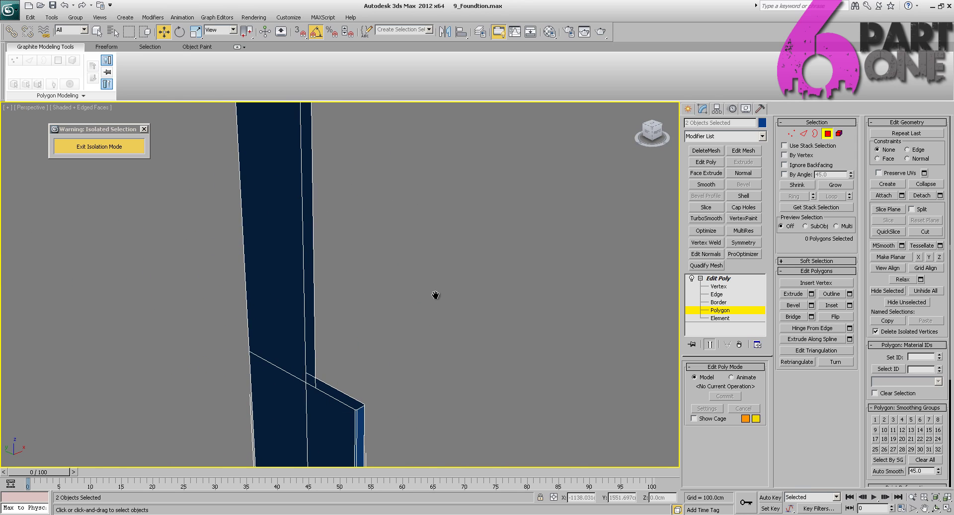
- Bridge the open horizontal edge pairs at the notch of the cut plank to close its ledge
left_click(716, 294)
middle_click_drag(618, 317, 554, 268, "alt")
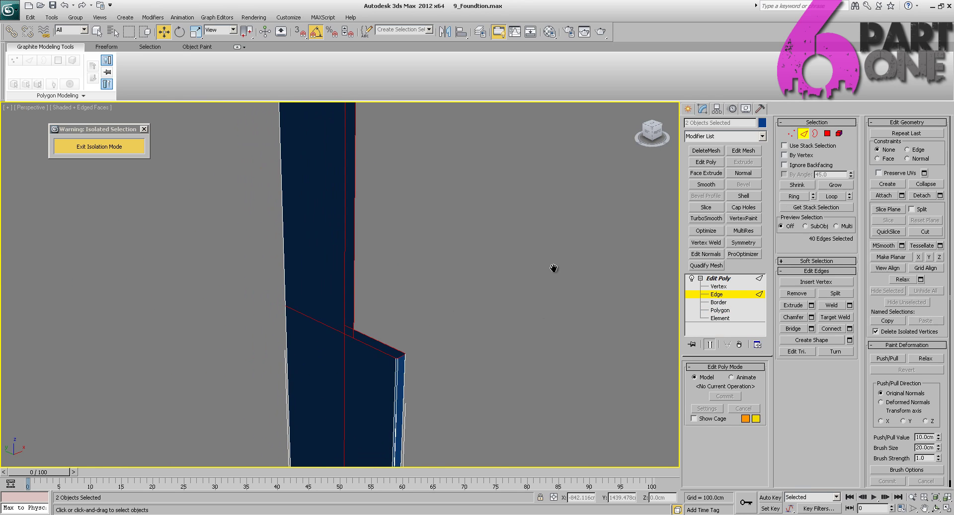
left_click(365, 333)
middle_click_drag(367, 344, 490, 284, "alt")
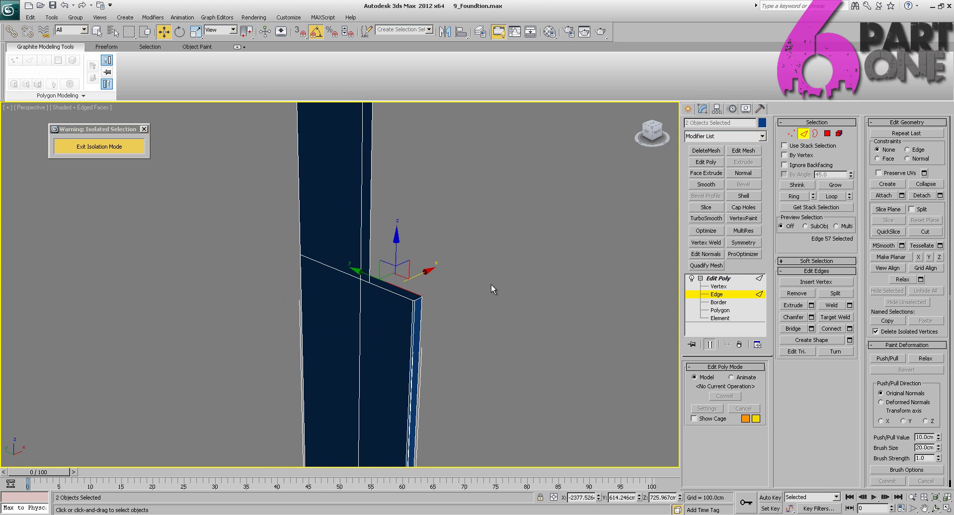
left_click(371, 291, "ctrl")
middle_click_drag(371, 291, 356, 194, "alt")
scroll(365, 301, "up", 2)
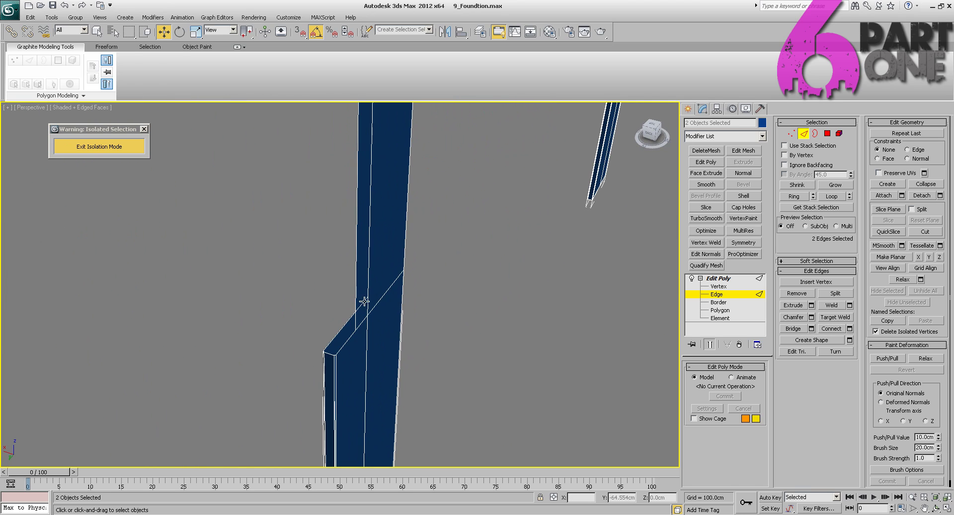
left_click(352, 337, "ctrl")
key("q")
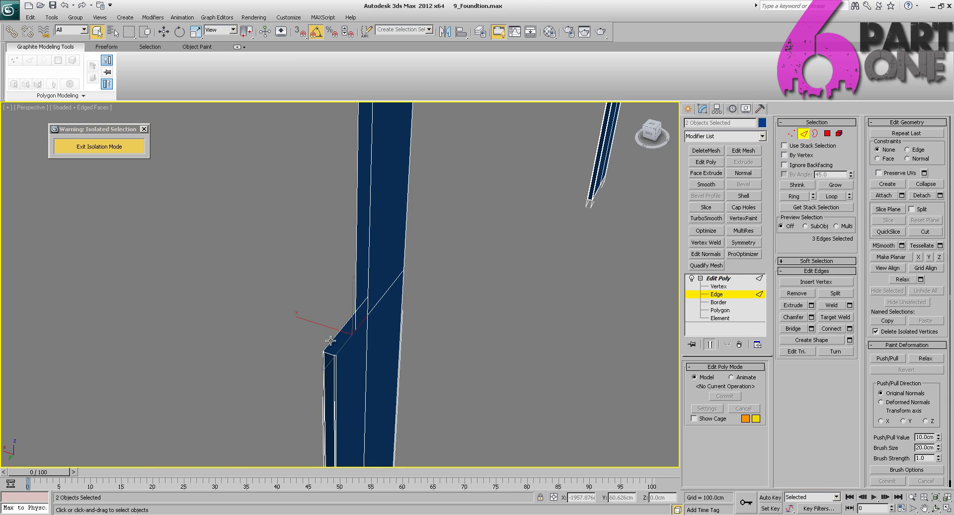
left_click(330, 341, "ctrl")
middle_click_drag(567, 271, 372, 315)
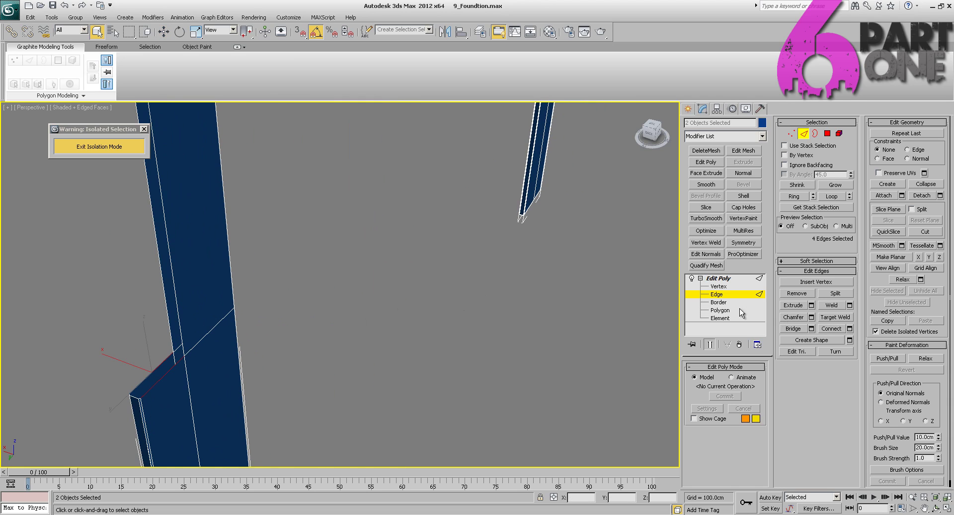
left_click(790, 330)
middle_click_drag(572, 278, 407, 257, "alt")
scroll(406, 257, "up", 2)
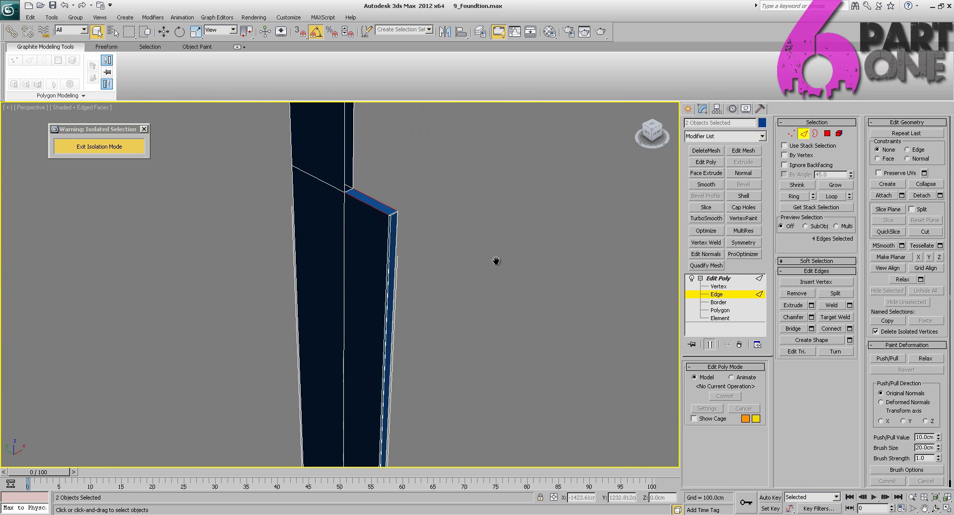
scroll(482, 299, "up", 3)
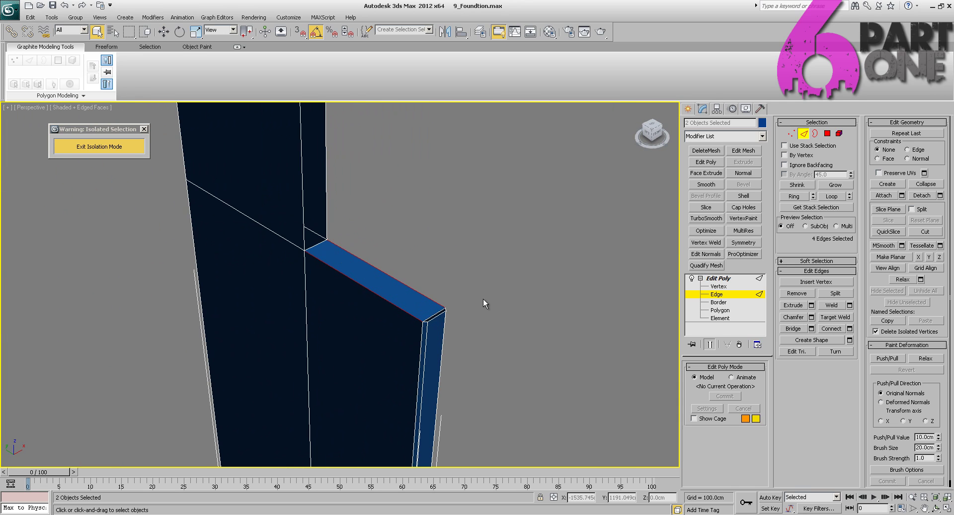
- Try to cap the tall open border along the cut side of the plank above the ledge
left_click(815, 134)
left_click(434, 319)
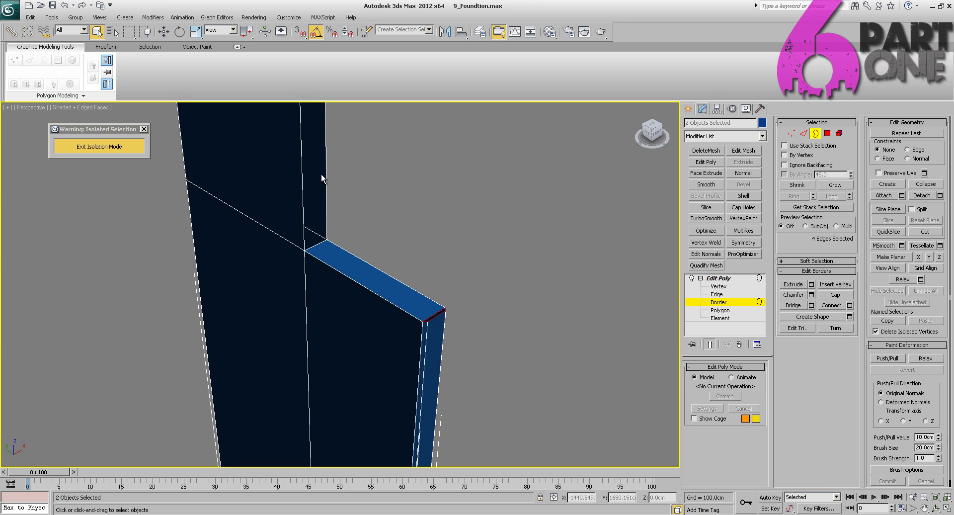
middle_click_drag(378, 183, 435, 246)
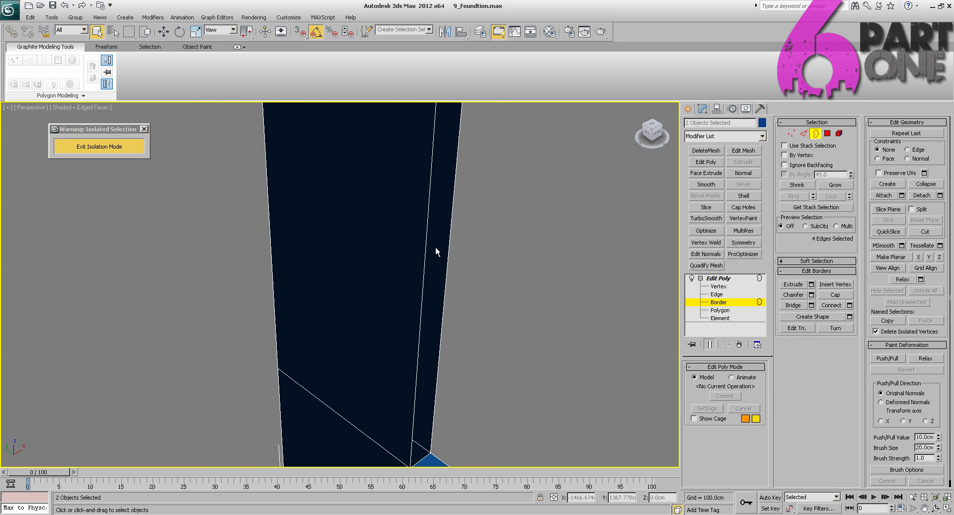
middle_click_drag(511, 261, 479, 219)
scroll(479, 220, "down", 6)
left_click(428, 222)
middle_click_drag(417, 222, 417, 278)
left_click(356, 228)
middle_click_drag(356, 229, 474, 362)
scroll(474, 362, "up", 5)
middle_click_drag(499, 302, 459, 337)
scroll(460, 332, "down", 8)
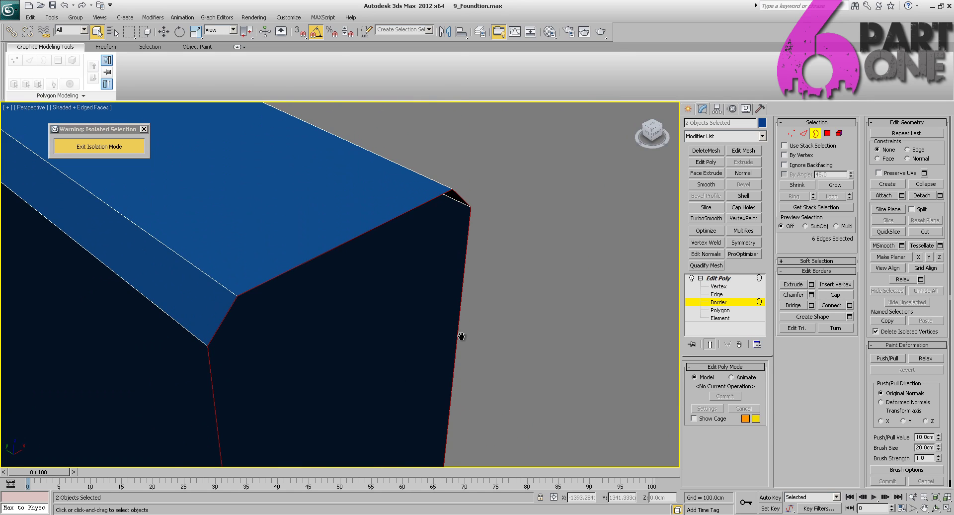
right_click(478, 272)
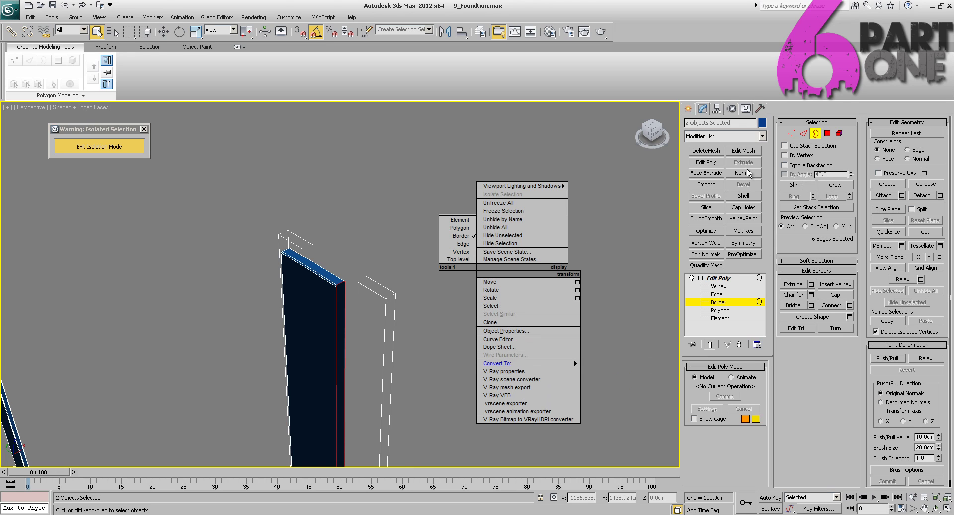
left_click(832, 295)
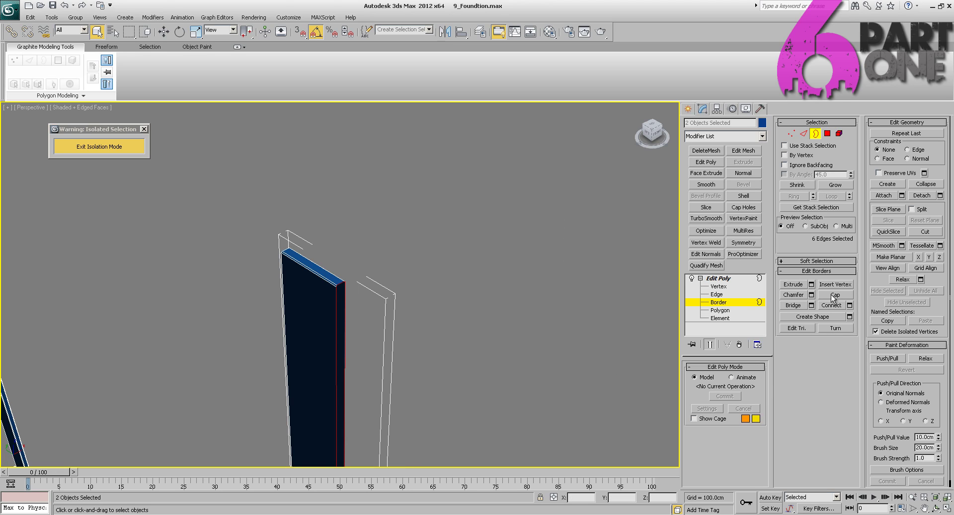
left_click(831, 295)
- Inspect the notch and the plank's top corner, and reselect the tall open border for another capping attempt
middle_click_drag(439, 372, 460, 129)
middle_click_drag(481, 355, 458, 193)
middle_click_drag(450, 332, 502, 208, "alt")
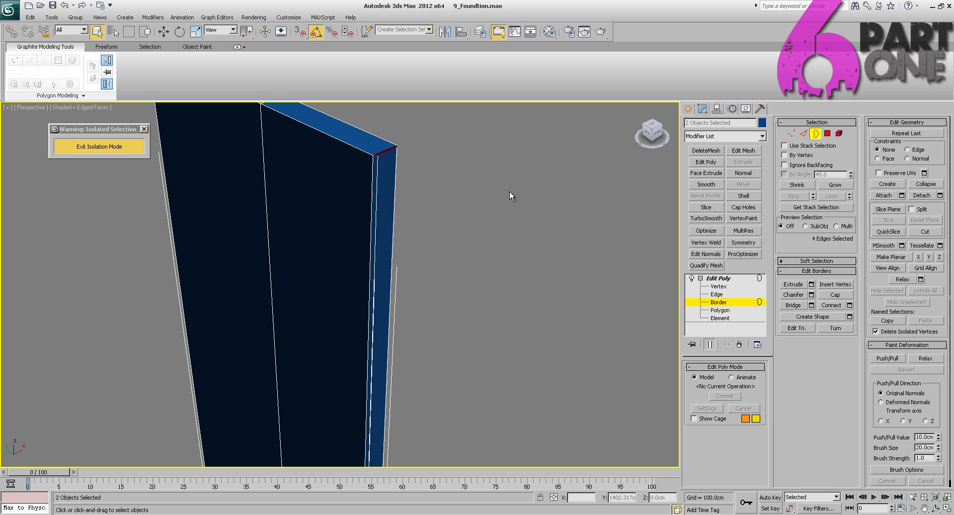
left_click(538, 225)
scroll(477, 206, "down", 5)
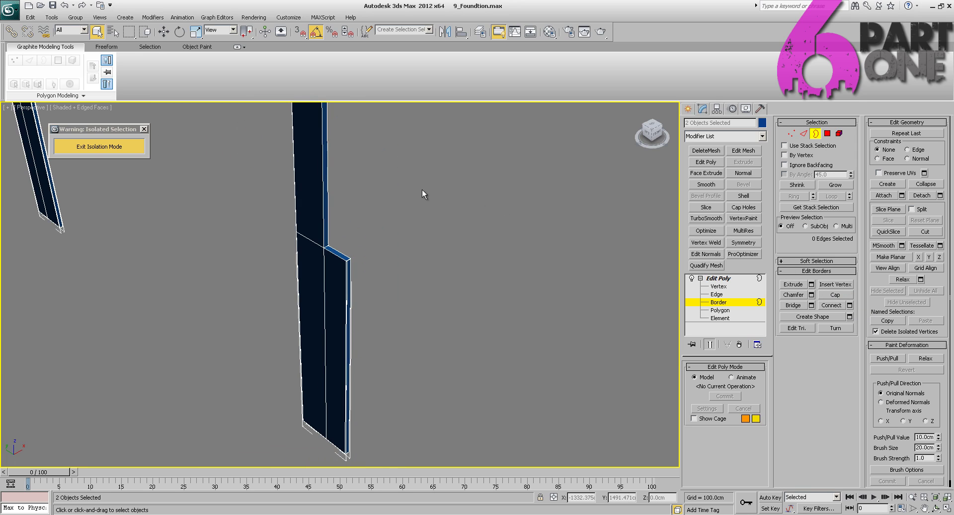
middle_click_drag(422, 189, 443, 459)
middle_click_drag(457, 251, 396, 319)
scroll(420, 356, "up", 1)
scroll(420, 356, "down", 1)
middle_click_drag(447, 397, 432, 291)
scroll(447, 342, "down", 4)
scroll(431, 291, "up", 6)
left_click(123, 340)
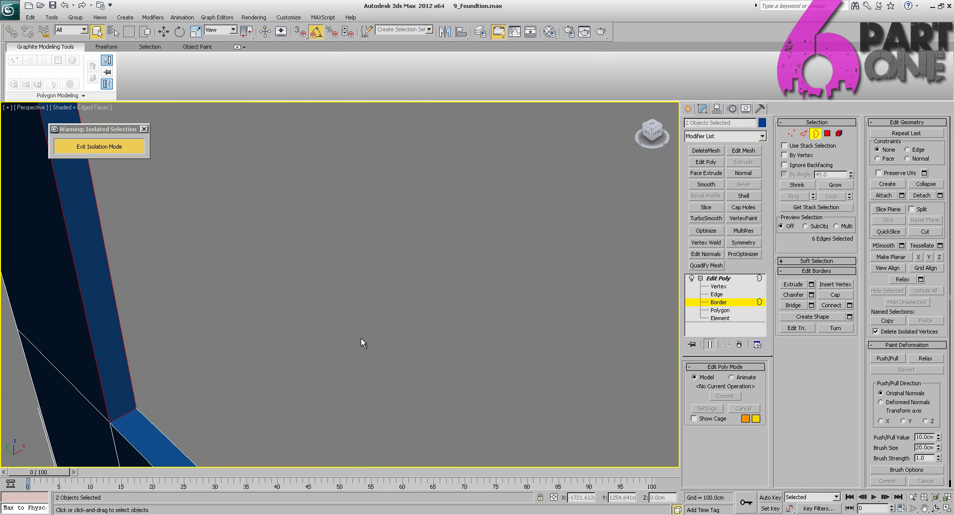
middle_click_drag(360, 337, 422, 336)
scroll(413, 310, "up", 2)
scroll(421, 335, "down", 2)
middle_click_drag(411, 213, 386, 392)
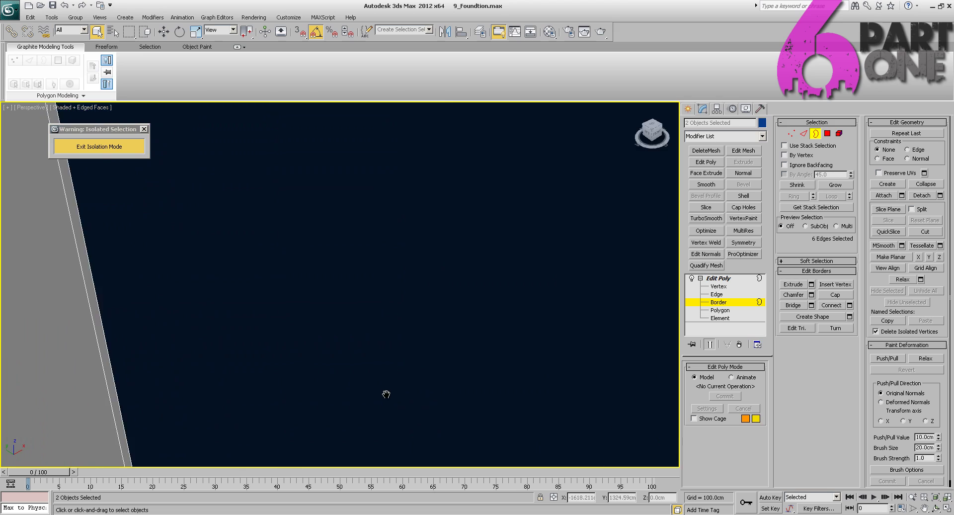
scroll(387, 388, "down", 3)
middle_click_drag(415, 328, 362, 307)
key("alt+p")
- Bridge the two long vertical edges on the cut side of the plank to close its open side
left_click(804, 134)
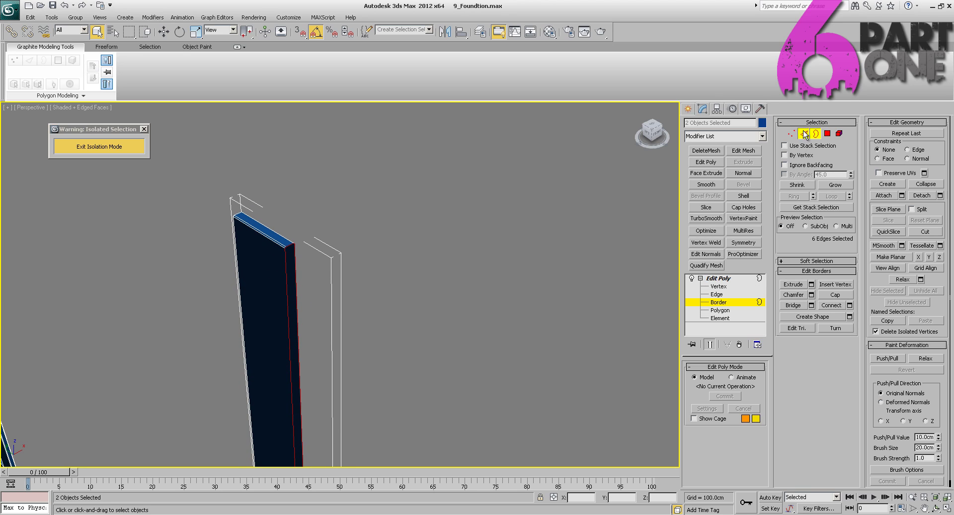
left_click(286, 273)
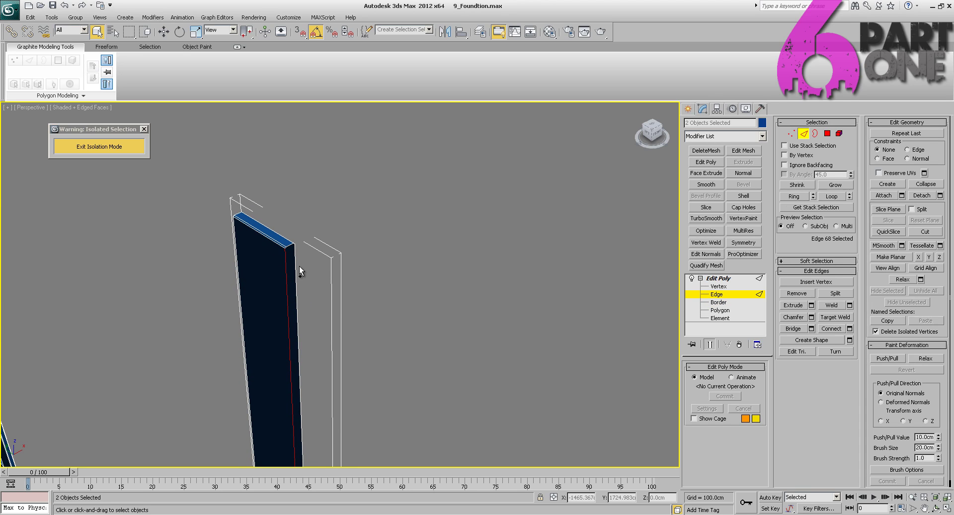
left_click(295, 267, "ctrl")
right_click(425, 248)
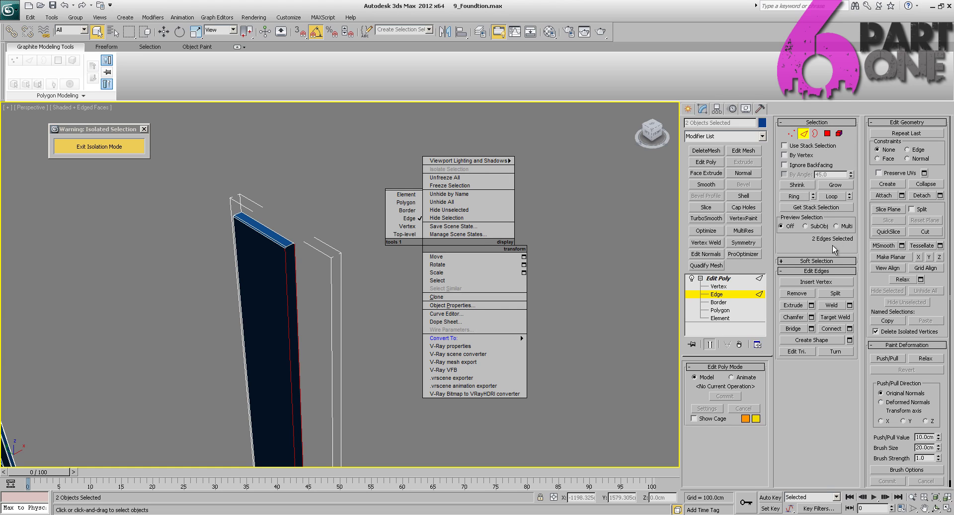
left_click(796, 330)
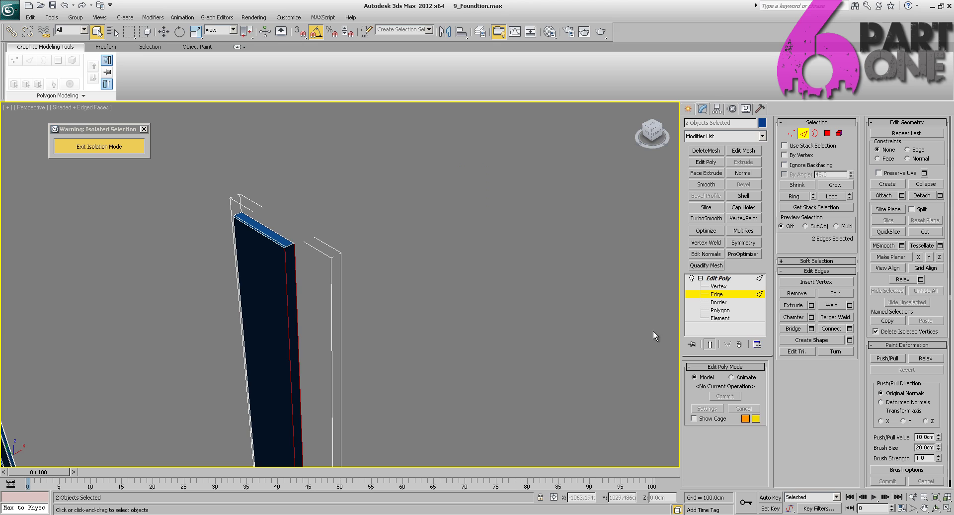
left_click(793, 330)
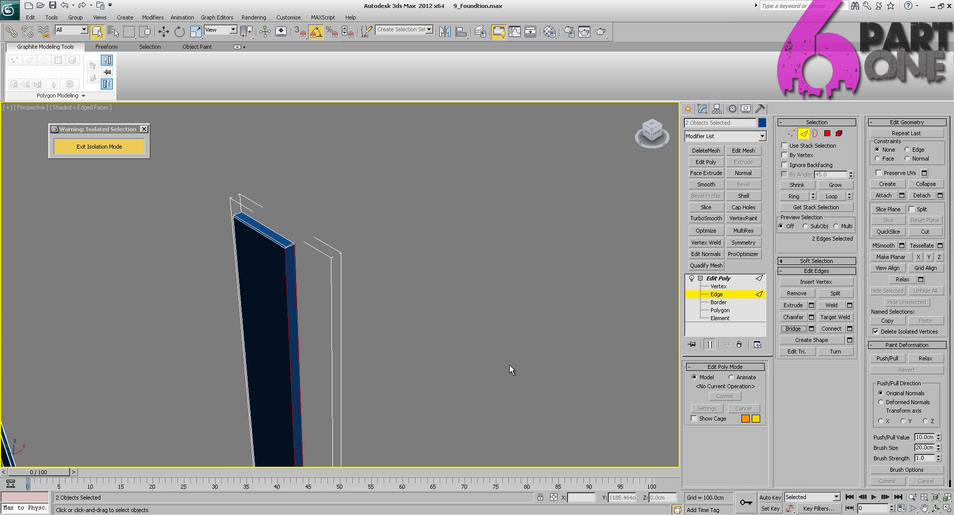
- Cap the two small open borders at the plank's outer ledge corner and at its top corner
middle_click_drag(508, 366, 493, 112)
middle_click_drag(441, 348, 457, 222)
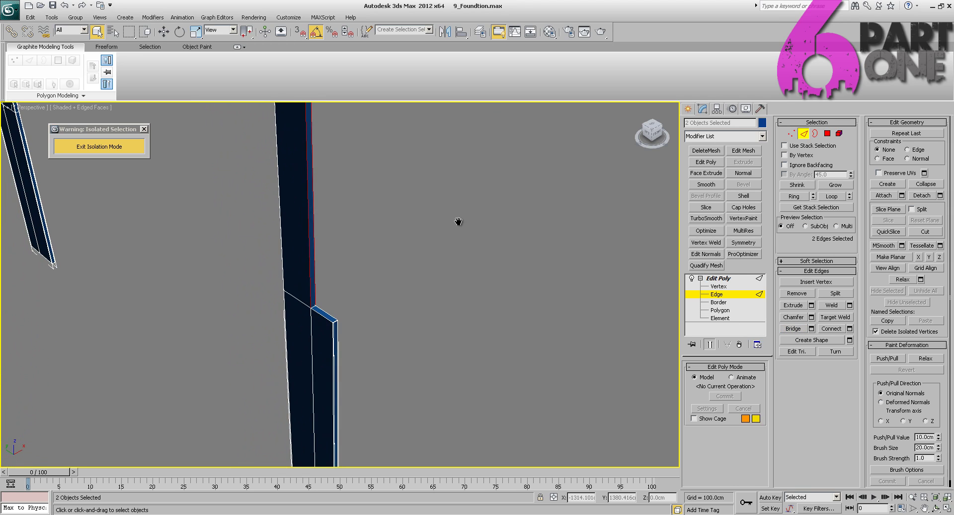
scroll(457, 221, "up", 5)
middle_click_drag(413, 412, 402, 287)
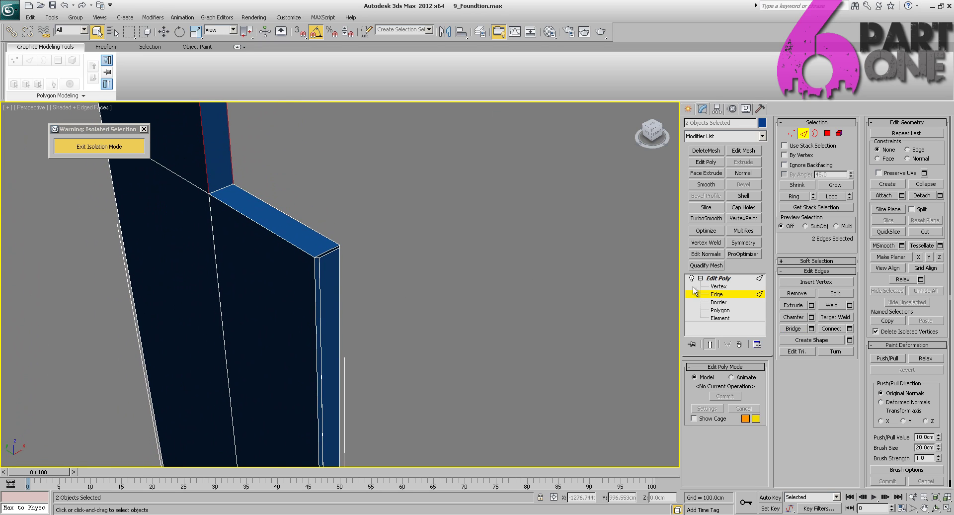
left_click(816, 134)
left_click(330, 251)
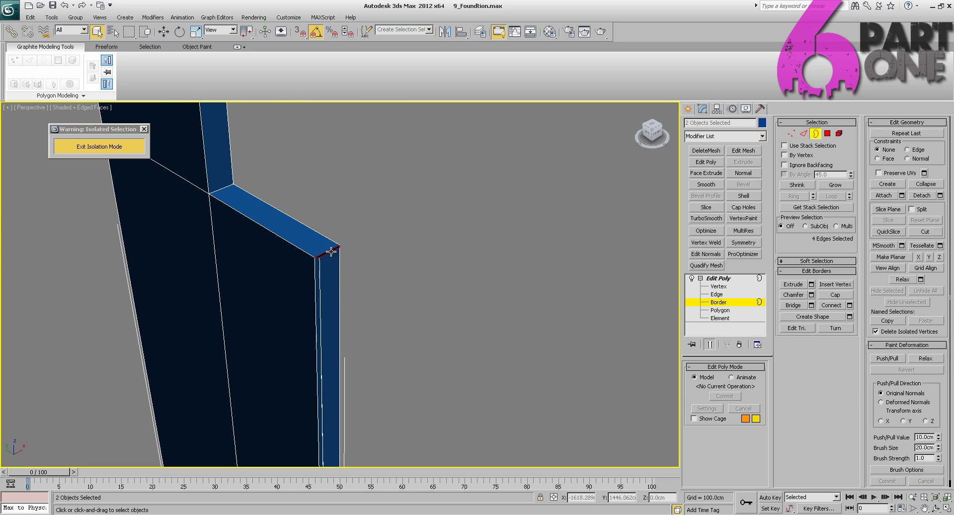
middle_click_drag(331, 251, 451, 418)
scroll(451, 419, "down", 3)
scroll(404, 135, "down", 2)
middle_click_drag(404, 135, 390, 324)
scroll(365, 348, "up", 3)
scroll(405, 318, "down", 2)
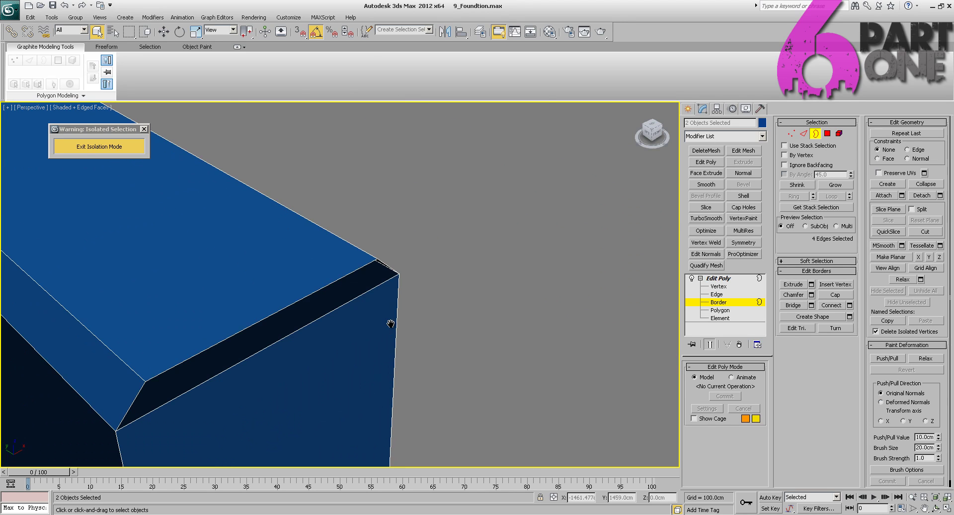
left_click(328, 285)
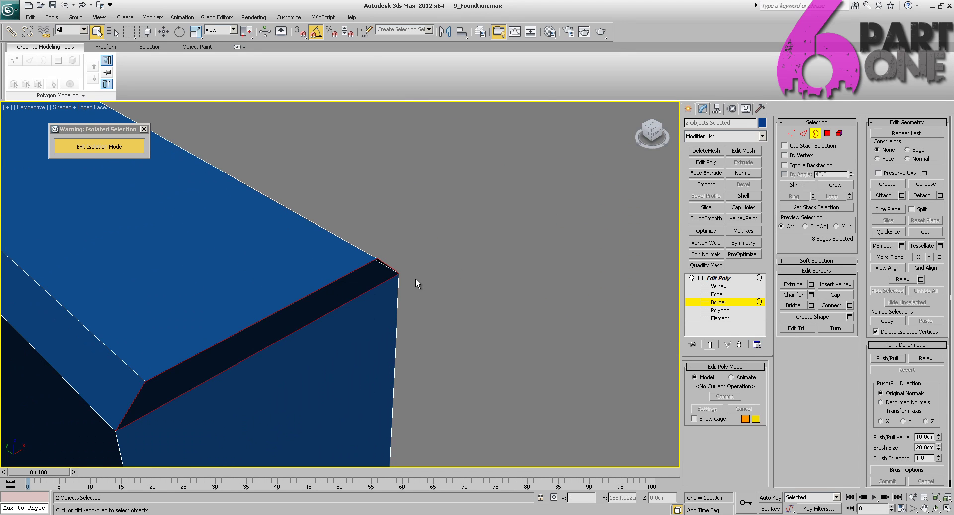
left_click(834, 295)
left_click(420, 306)
scroll(439, 291, "down", 5)
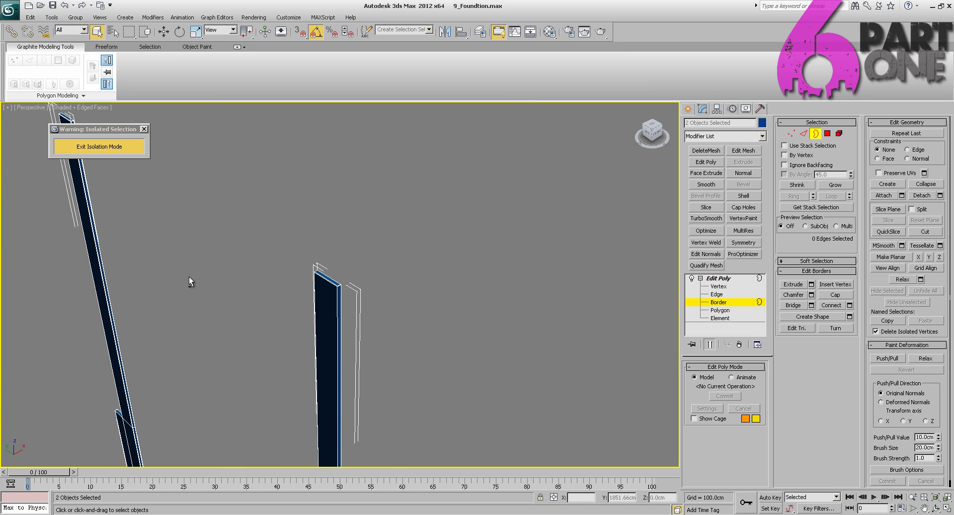
- Try deleting the polygon seen along the cut side of the other tall plank, and undo the deletion
middle_click_drag(188, 276, 440, 286, "alt")
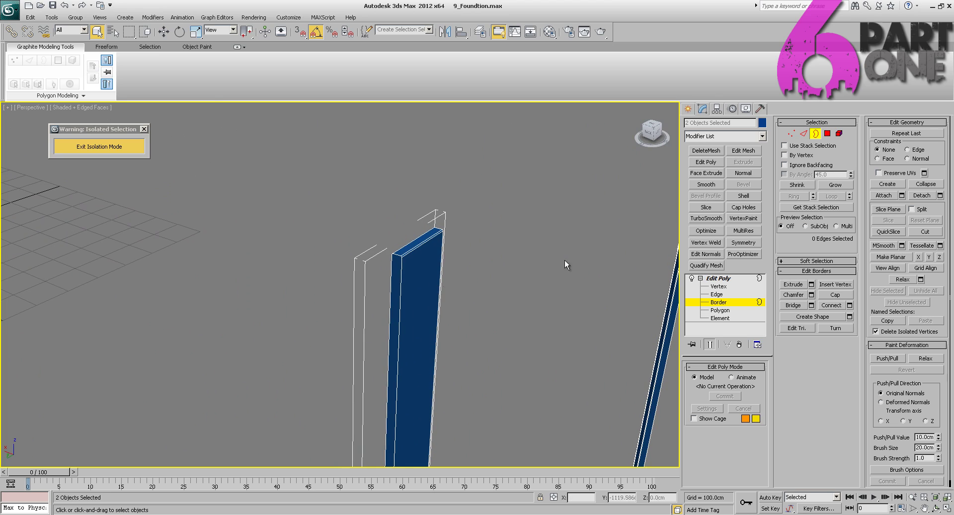
left_click(828, 133)
left_click(397, 271)
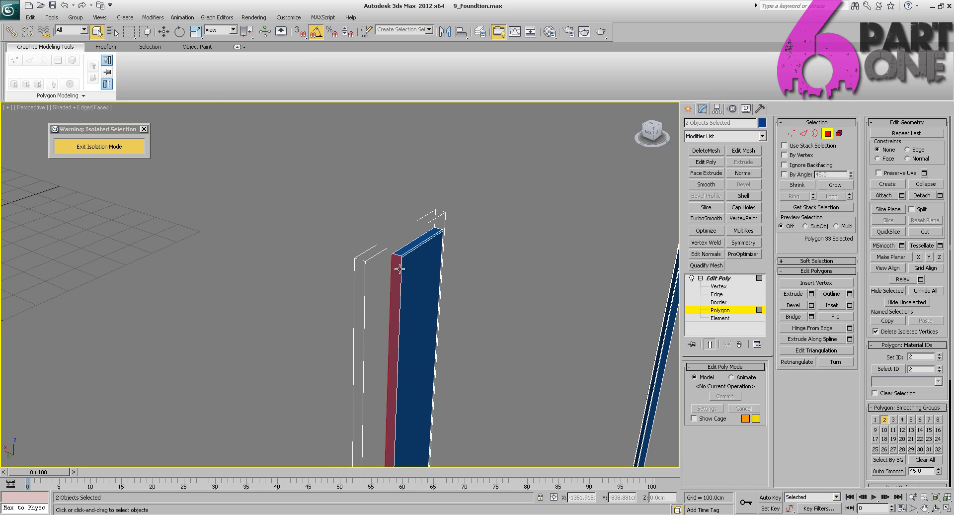
key("Delete")
middle_click_drag(399, 270, 324, 283)
key("ctrl+z")
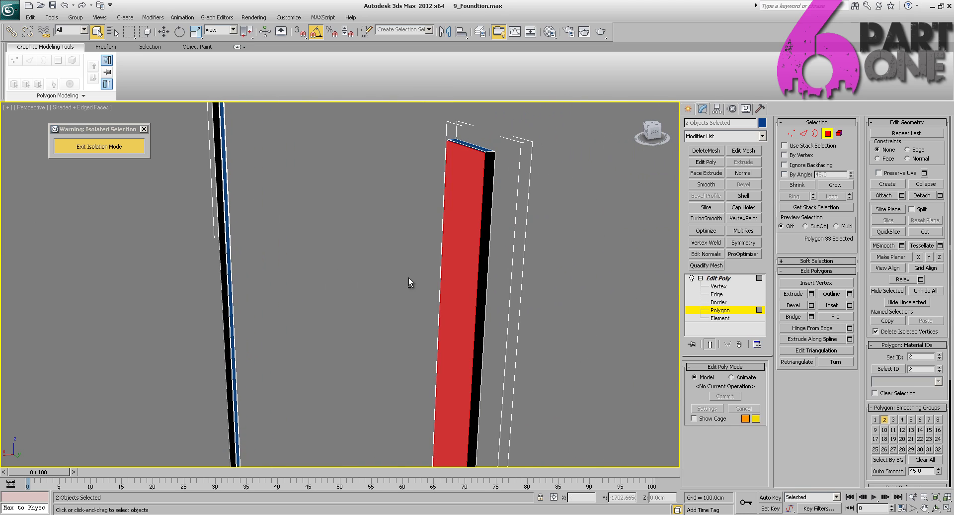
mouse_move(408, 278)
middle_mouse_down("alt")
mouse_move(420, 280)
mouse_move(407, 275)
middle_mouse_up("alt")
left_click(406, 275)
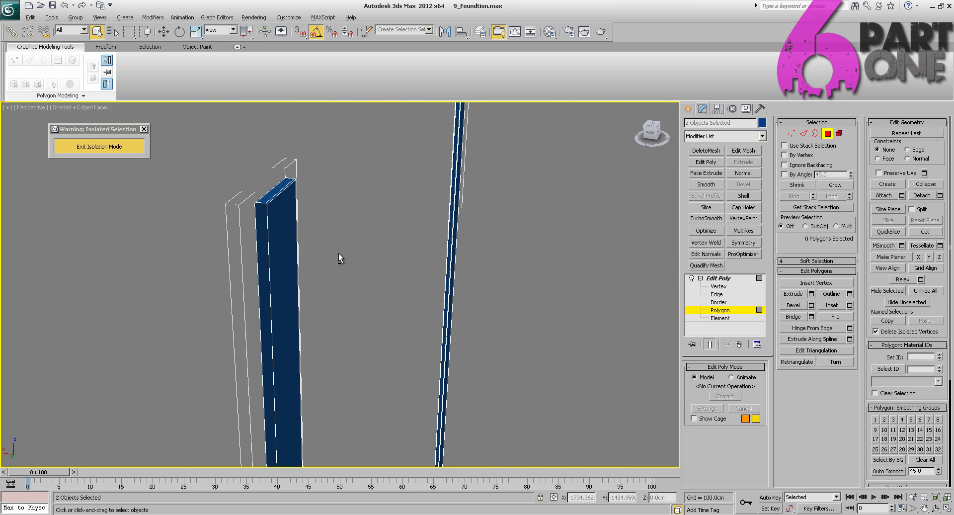
- Bridge the two long vertical edges on the other tall plank's cut side to close its open side
middle_click_drag(339, 252, 374, 256, "alt")
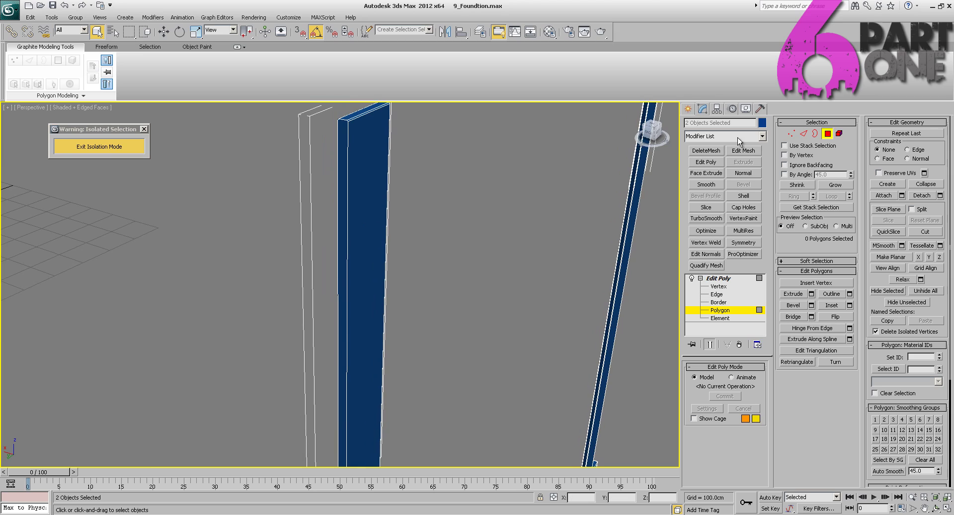
left_click(804, 134)
left_click(337, 203)
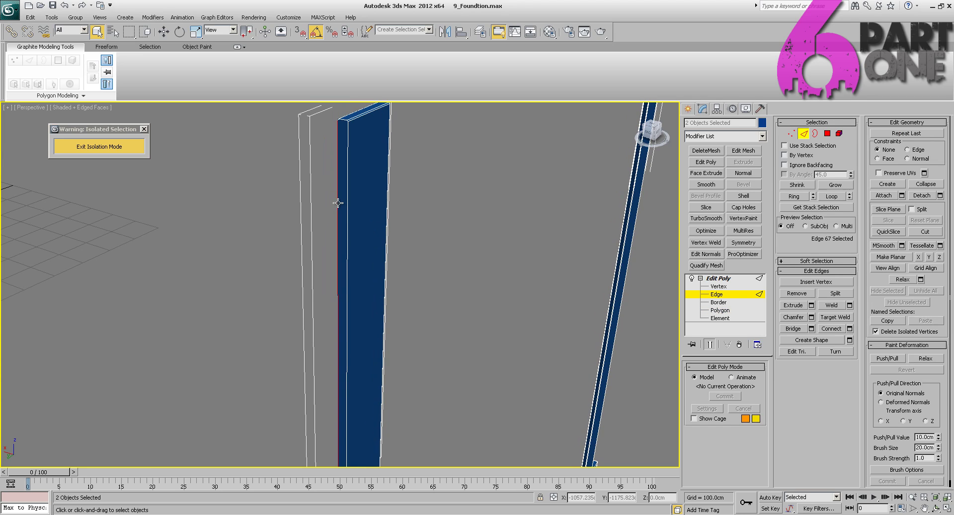
left_click(346, 208, "ctrl")
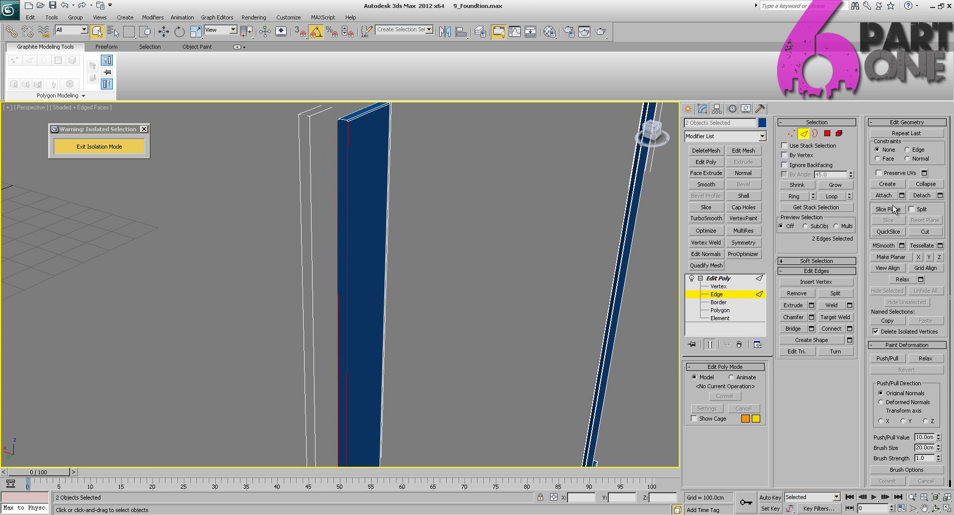
left_click(796, 329)
- Cap the small open border at the outer corner of this plank's ledge
middle_click_drag(459, 370, 434, 283)
scroll(439, 354, "down", 6)
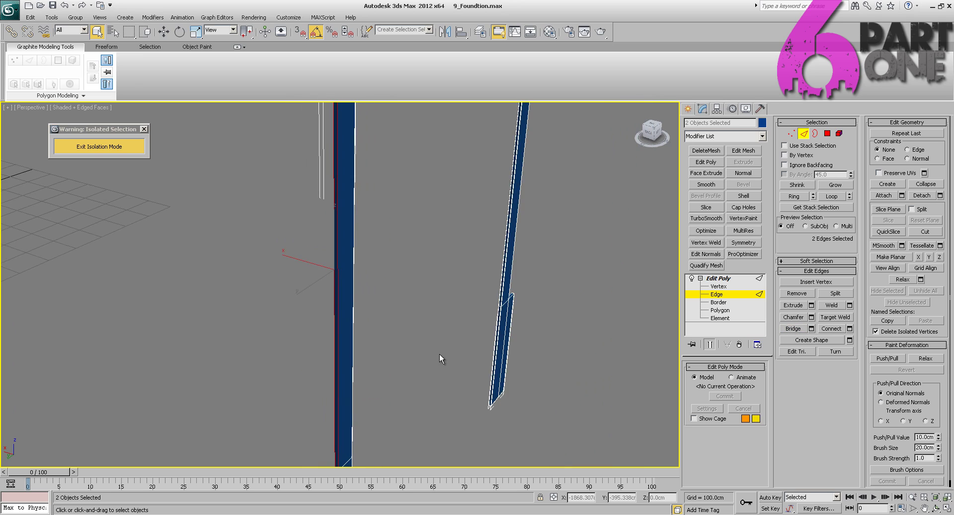
middle_click_drag(401, 396, 432, 182)
scroll(461, 274, "up", 5)
middle_click_drag(431, 182, 519, 219, "alt")
middle_click_drag(519, 220, 493, 309)
scroll(492, 309, "up", 5)
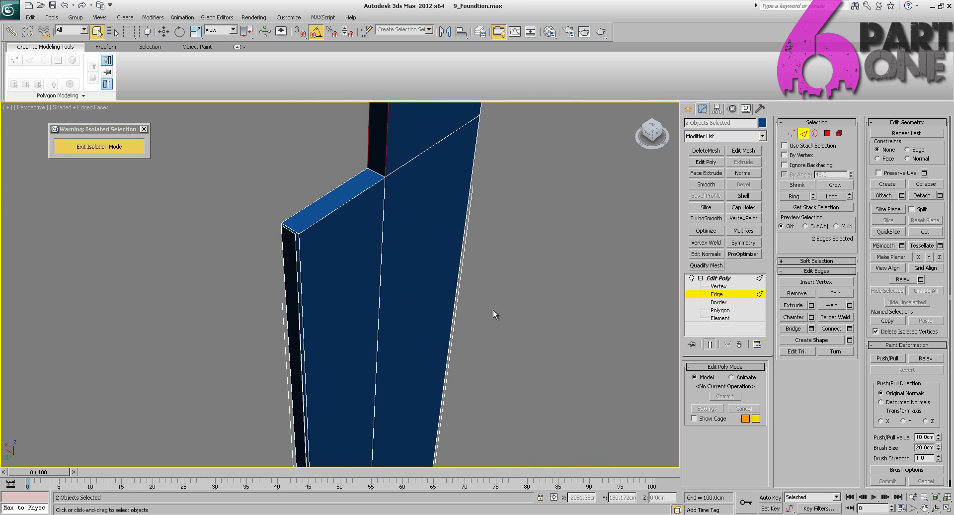
middle_click_drag(460, 275, 467, 305)
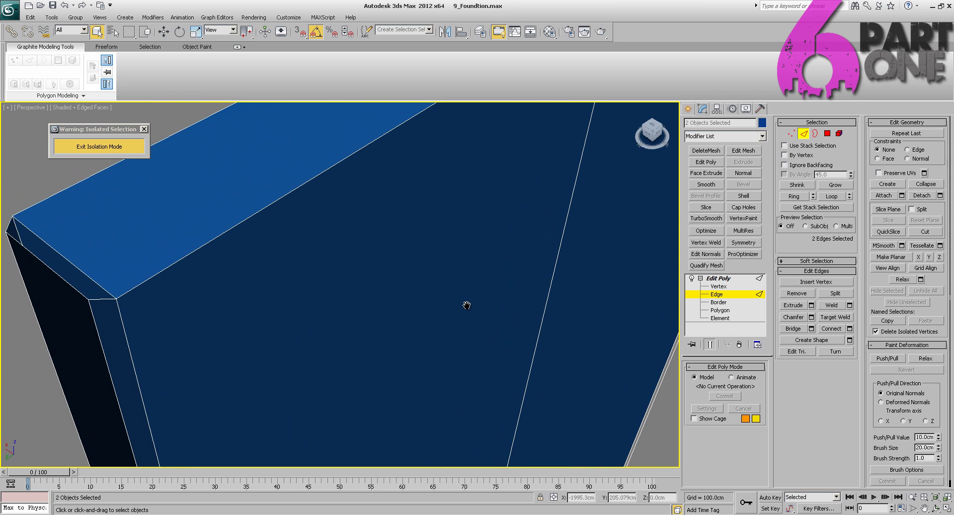
left_click(815, 133)
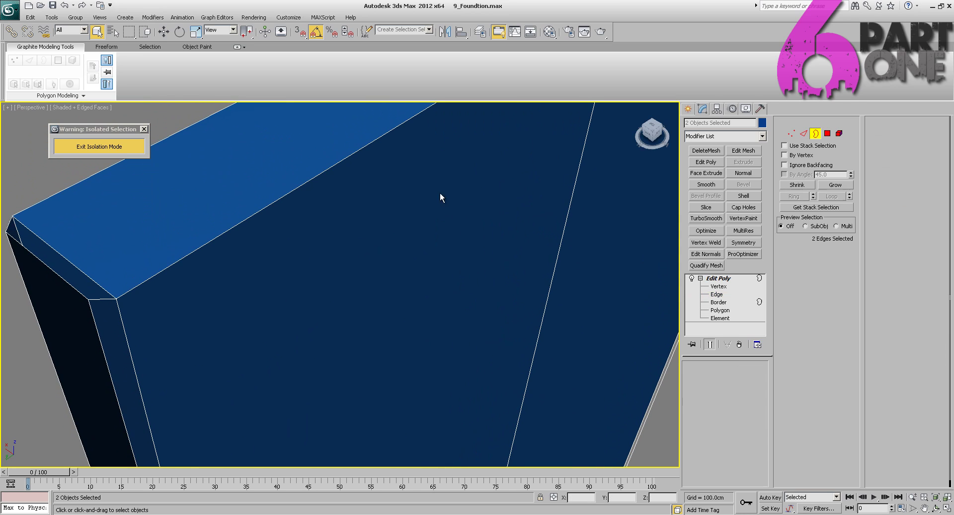
left_click(65, 279)
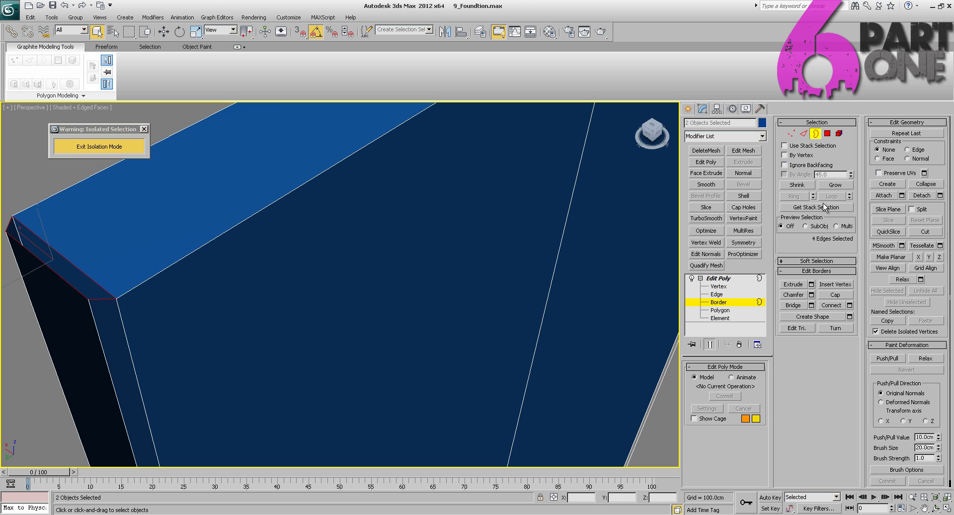
left_click(833, 296)
- Cap the small open border at the top corner of the same plank, beside its cut side
middle_click_drag(427, 211, 355, 353)
scroll(414, 231, "down", 5)
scroll(344, 237, "up", 5)
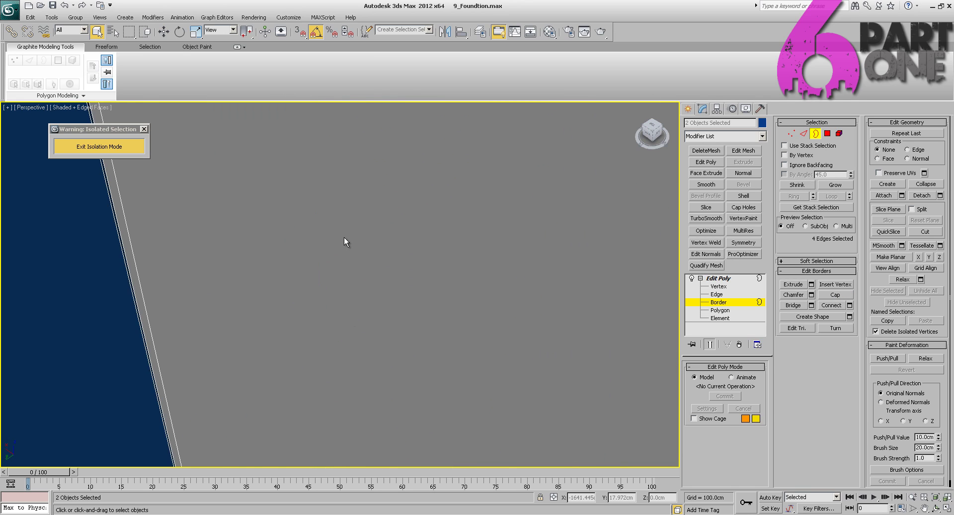
middle_click_drag(344, 237, 385, 267)
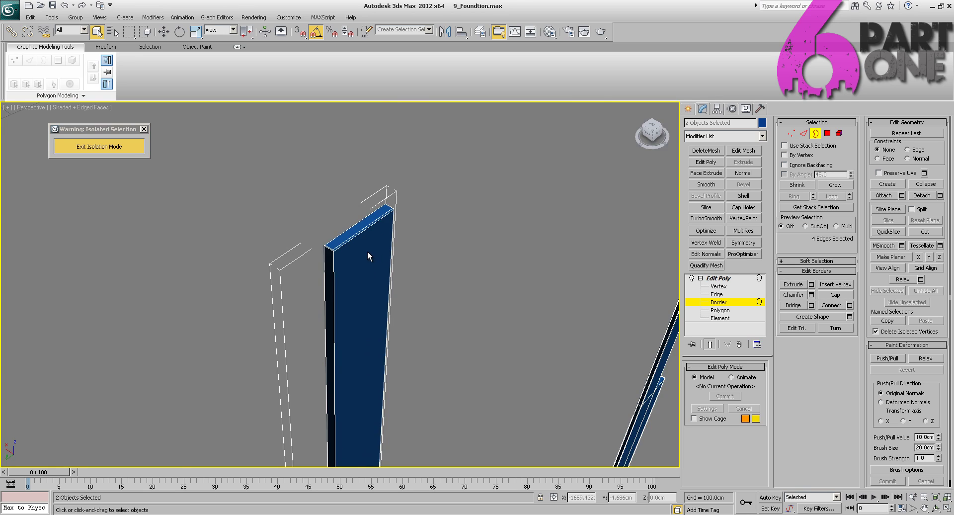
scroll(367, 251, "up", 2)
left_click(792, 135)
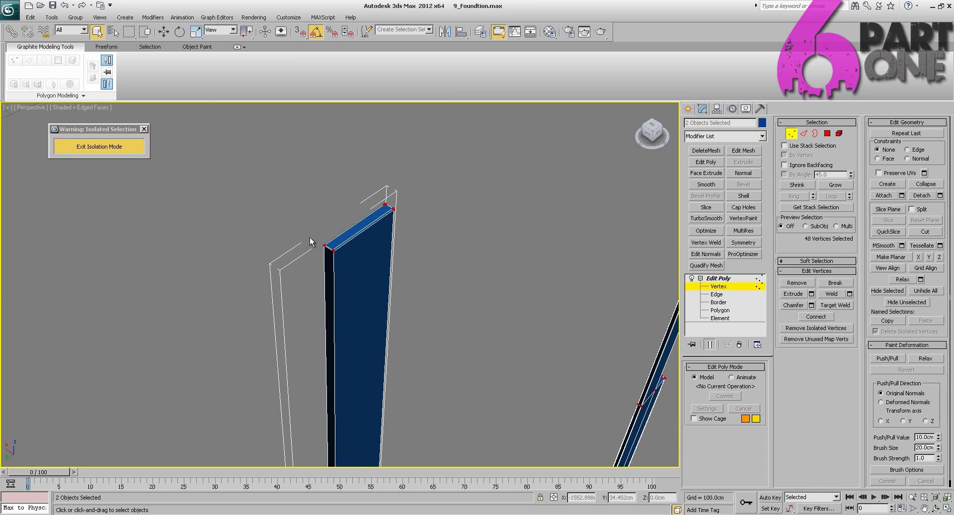
left_click_drag(337, 269, 337, 270)
key("z")
middle_click_drag(351, 276, 416, 278, "alt")
key("z")
scroll(423, 279, "down", 2)
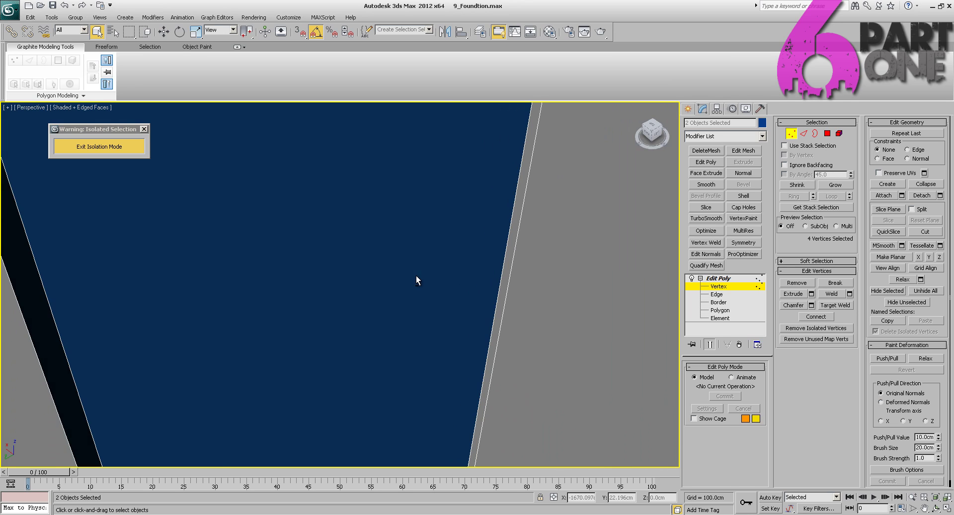
key("z")
left_click(815, 132)
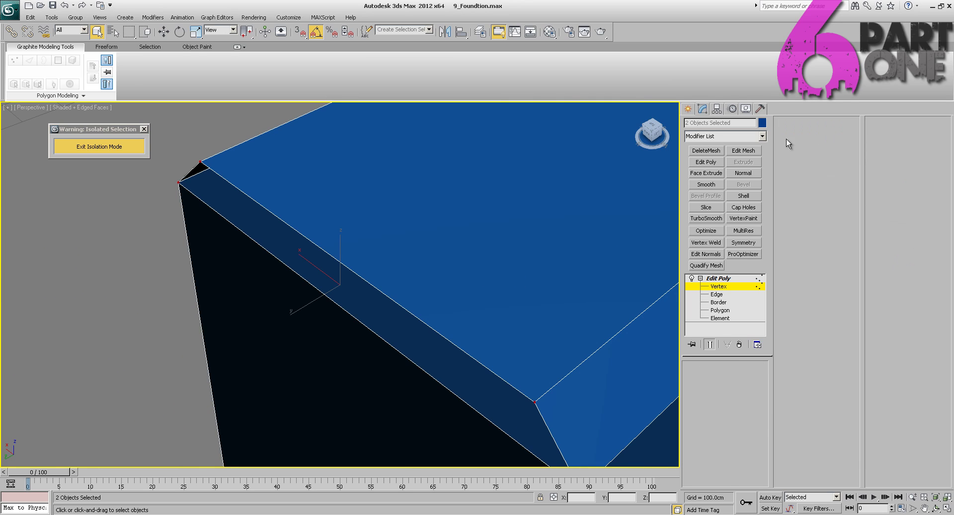
left_click(287, 225)
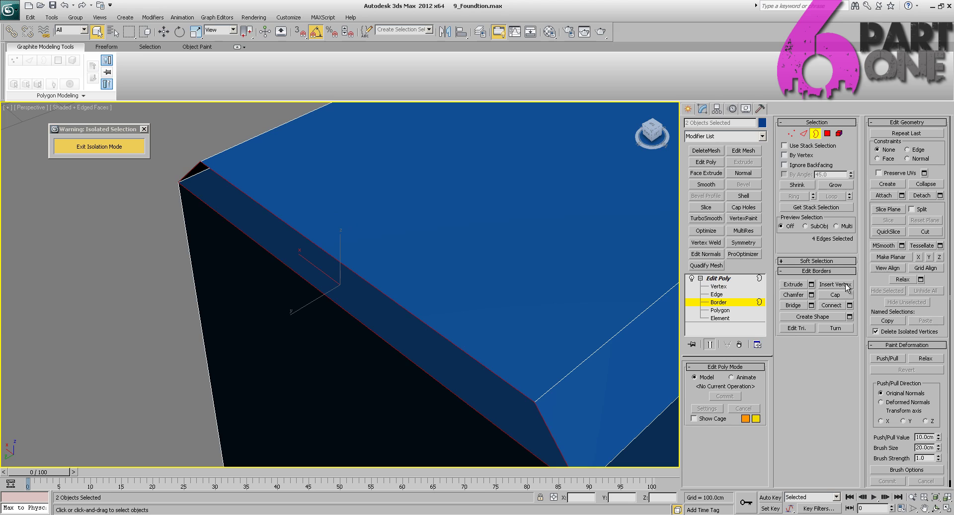
left_click(834, 294)
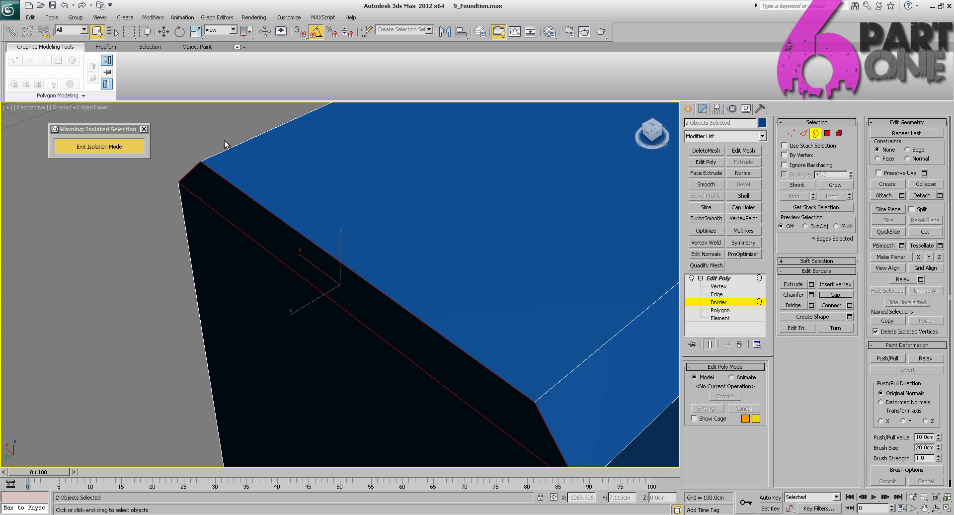
- Exit isolation mode and frame the plank wall between the windows in the Left view
left_click(99, 146)
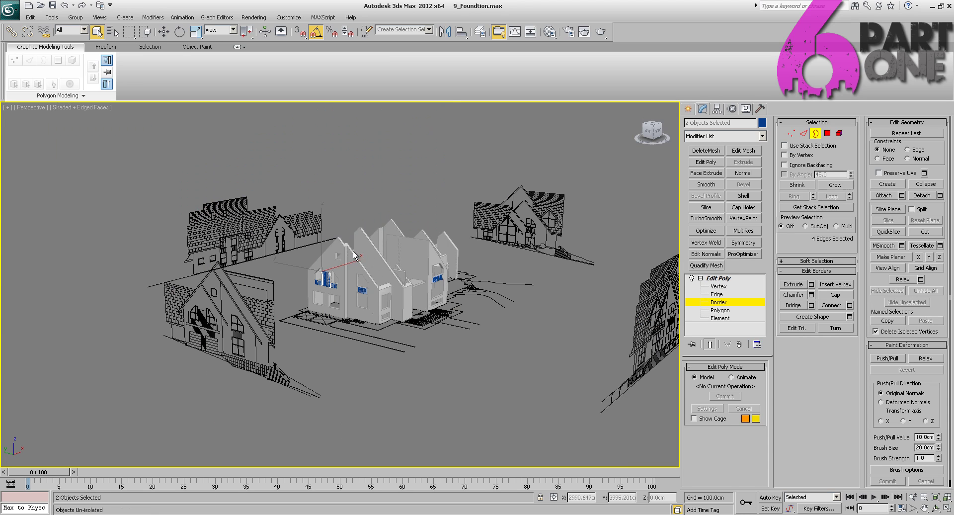
key("z")
scroll(336, 252, "down", 8)
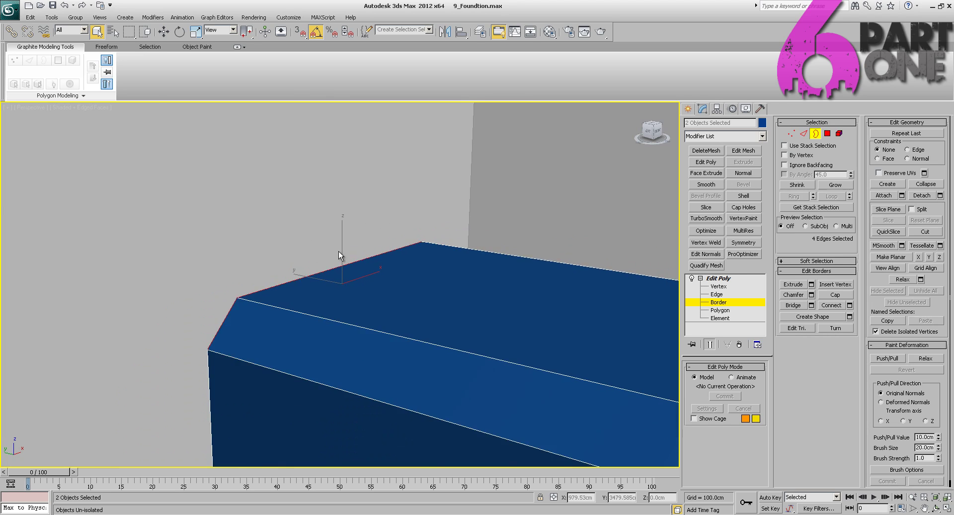
middle_click_drag(341, 253, 362, 265, "alt")
scroll(393, 262, "down", 10)
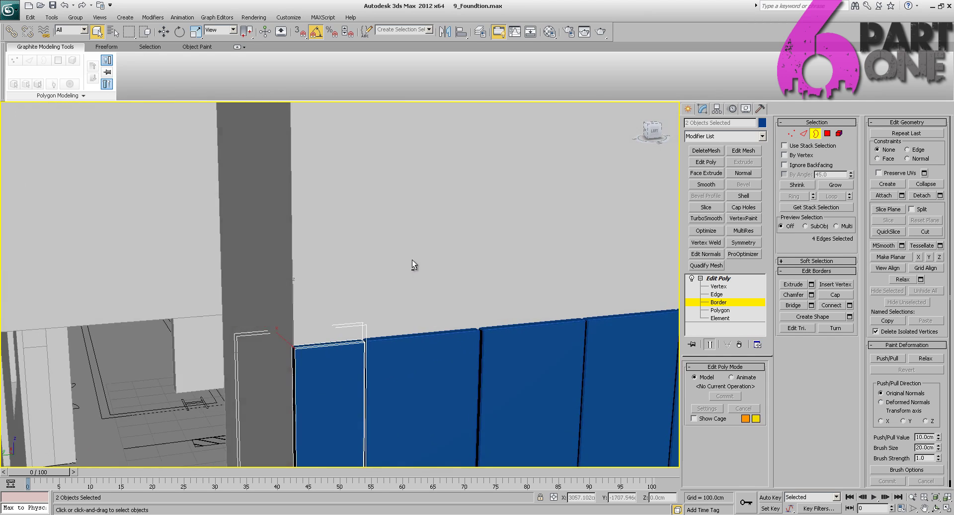
middle_click_drag(443, 245, 404, 227, "alt")
key("v")
left_click(430, 267)
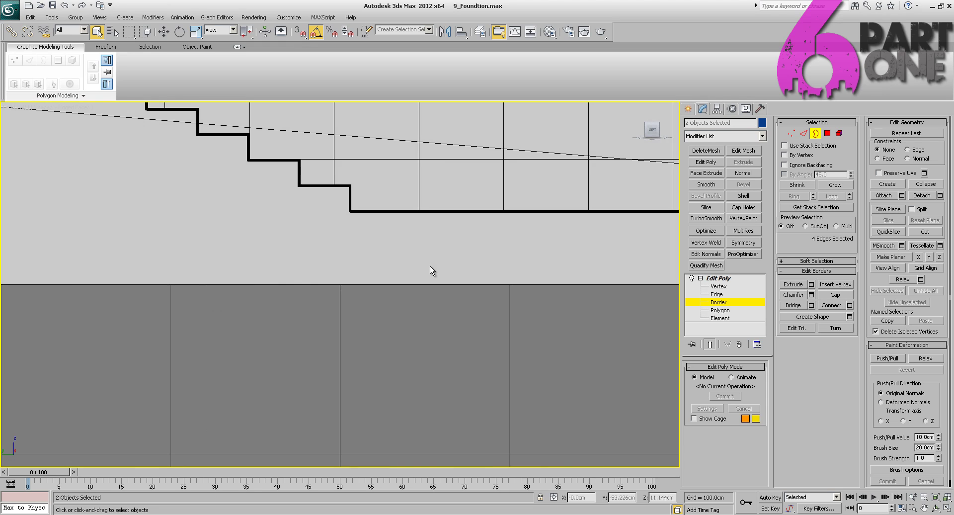
scroll(447, 265, "down", 4)
left_click(425, 330)
key("z")
middle_click_drag(417, 314, 423, 296)
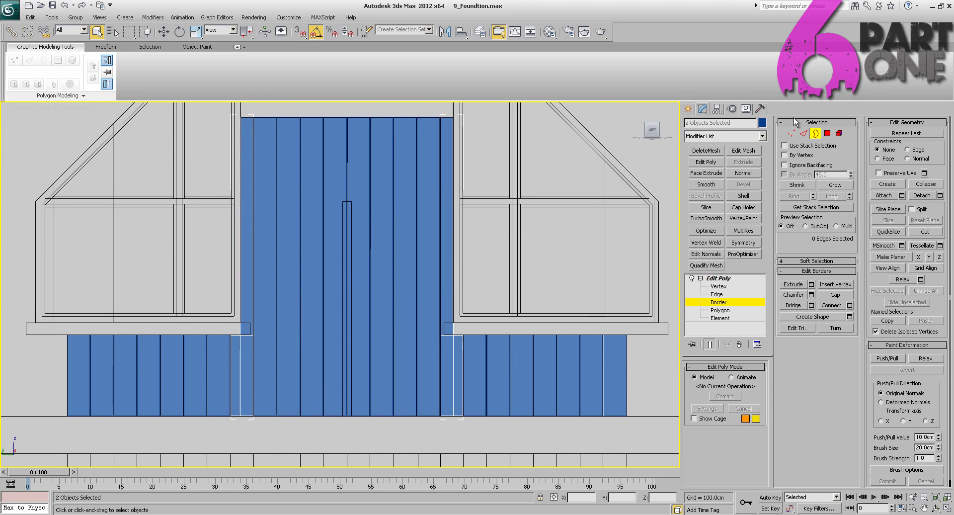
- Leave border editing and deselect the two cut planks
key("3")
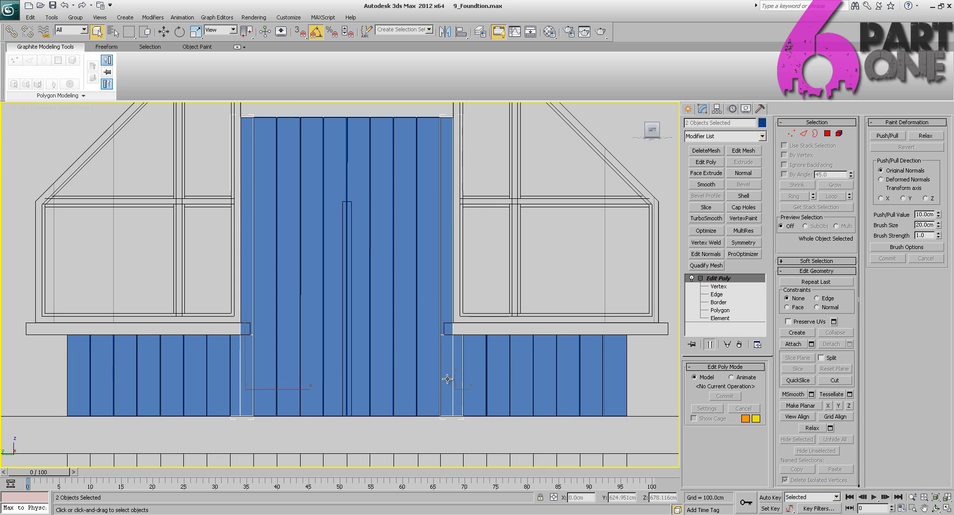
middle_click_drag(448, 379, 450, 278)
left_click(427, 337)
- Examine how the vertical planks fit around the window frames, sills and balcony in the Left view
middle_click_drag(382, 222, 365, 335)
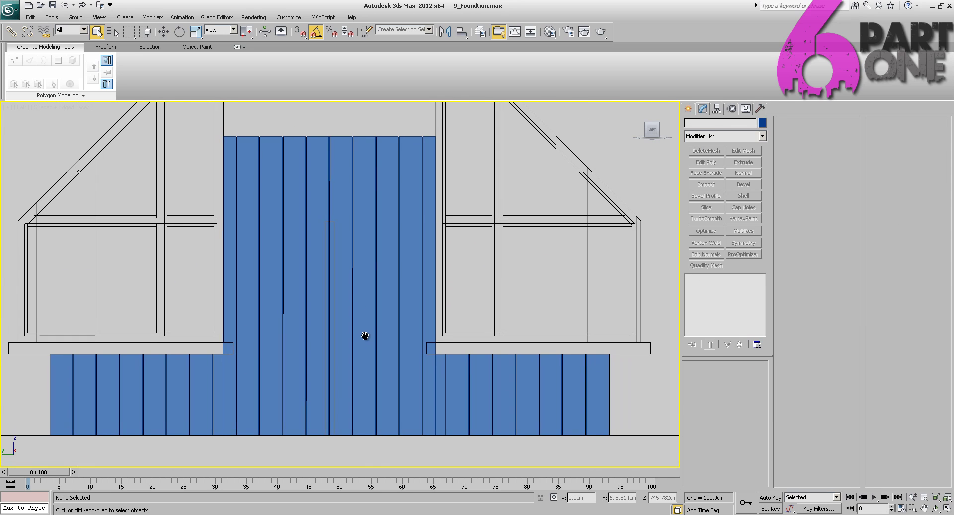
scroll(369, 333, "up", 2)
middle_click_drag(383, 303, 417, 171)
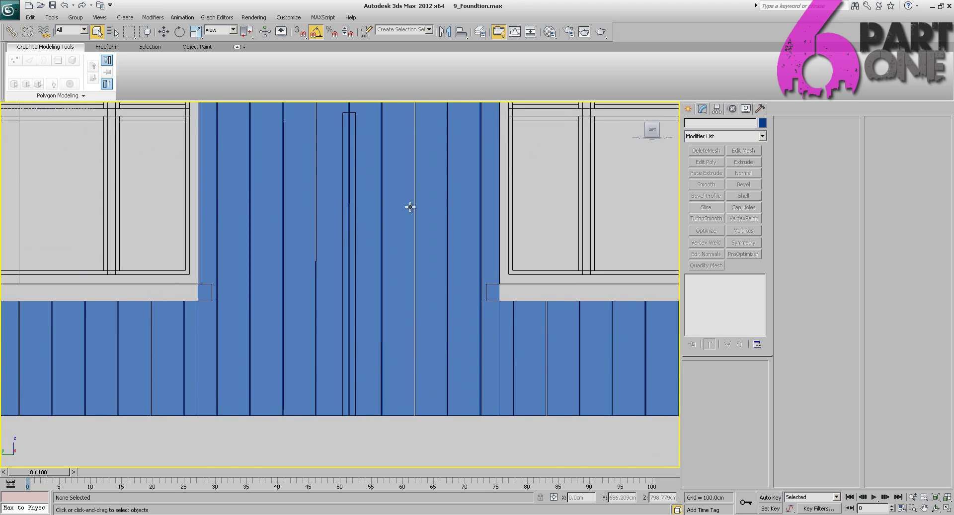
scroll(408, 213, "down", 2)
middle_click_drag(380, 294, 400, 209)
scroll(374, 249, "down", 2)
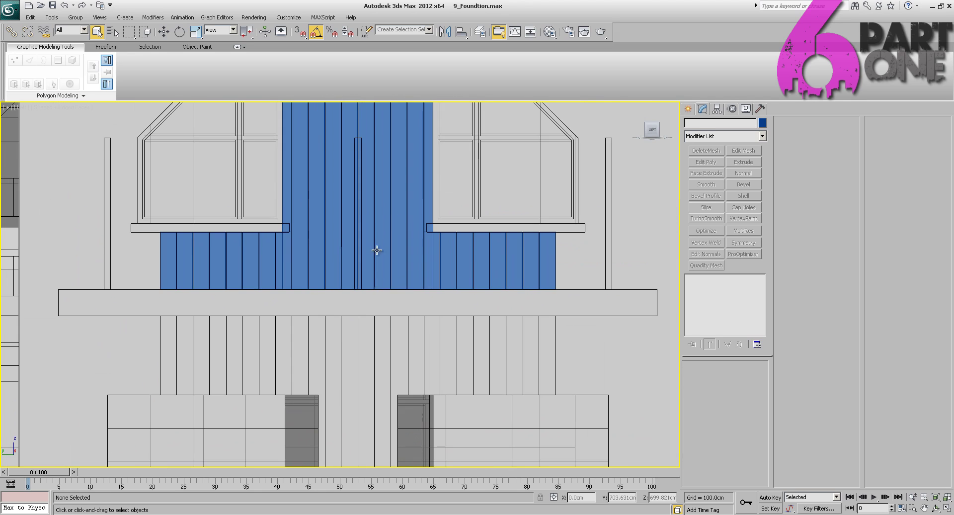
scroll(344, 303, "down", 3)
scroll(341, 303, "up", 4)
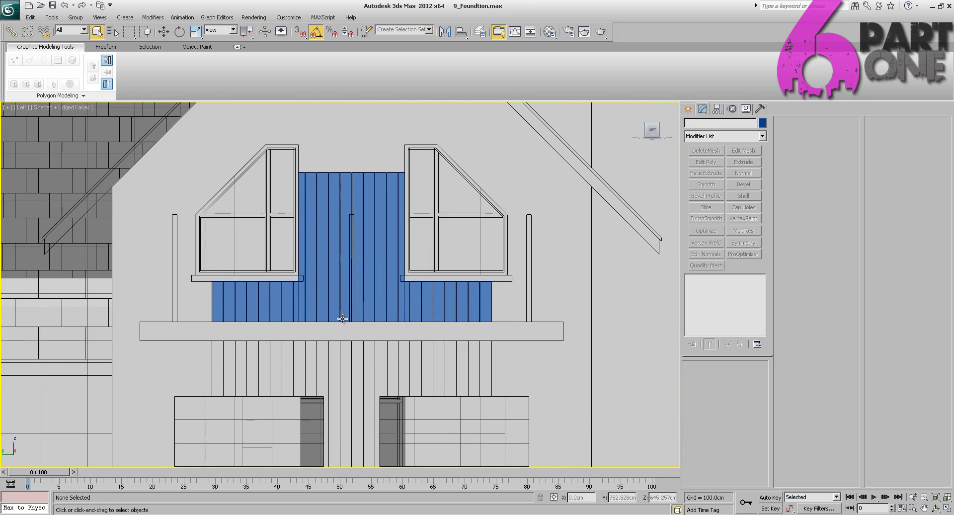
- Examine the planks against the facade lines in the Left view, in both wireframe and shaded display
scroll(342, 303, "up", 4)
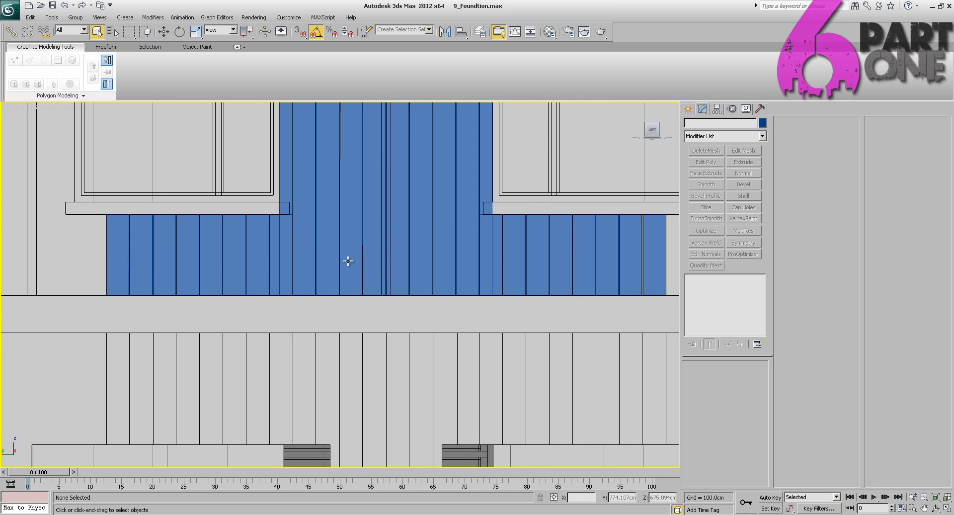
left_click(347, 261)
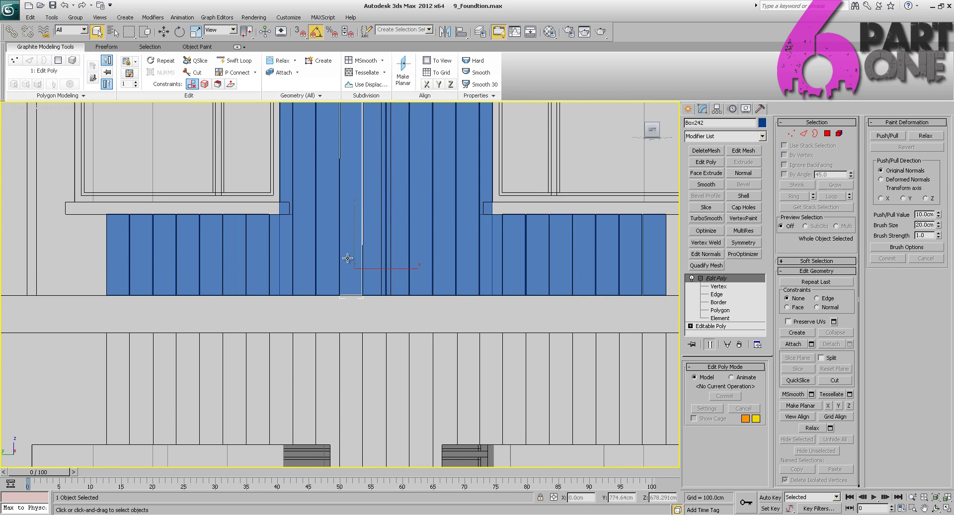
key("F3")
middle_click_drag(417, 262, 407, 244)
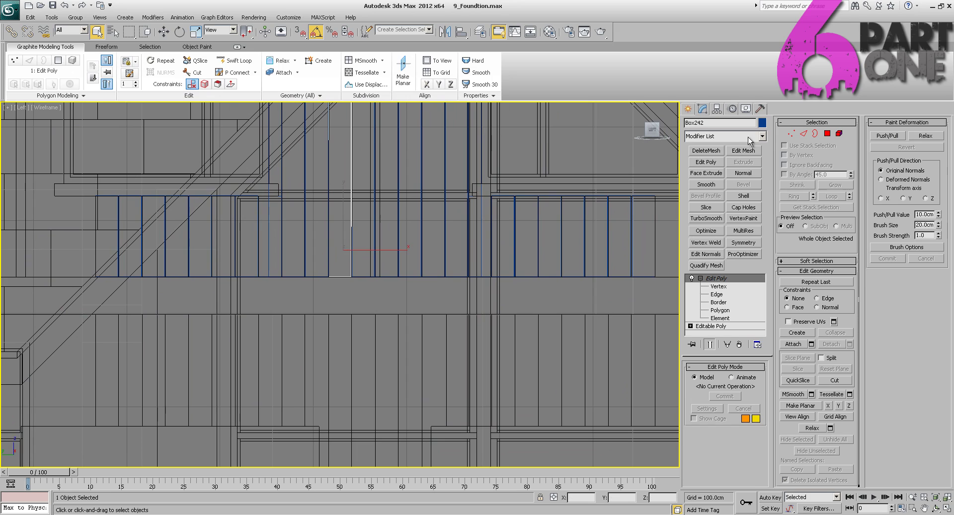
scroll(386, 176, "down", 6)
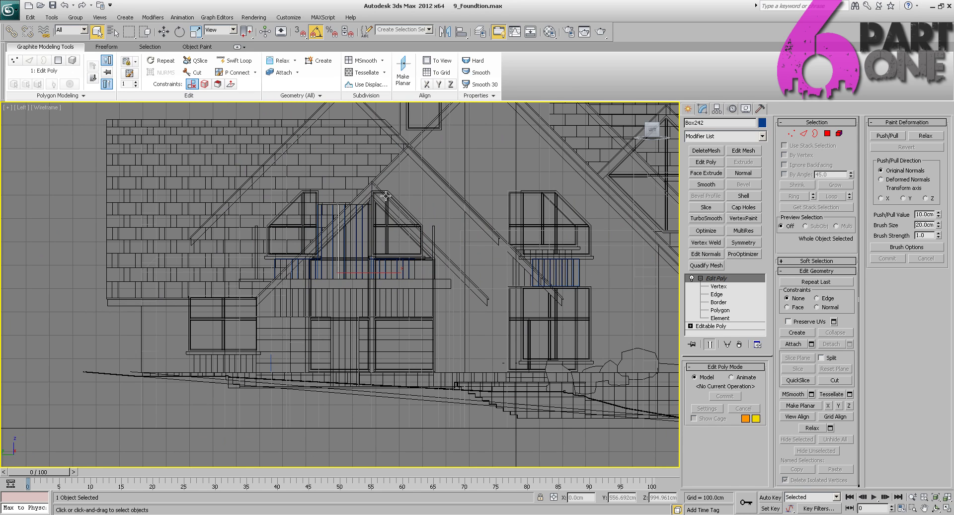
scroll(398, 211, "up", 3)
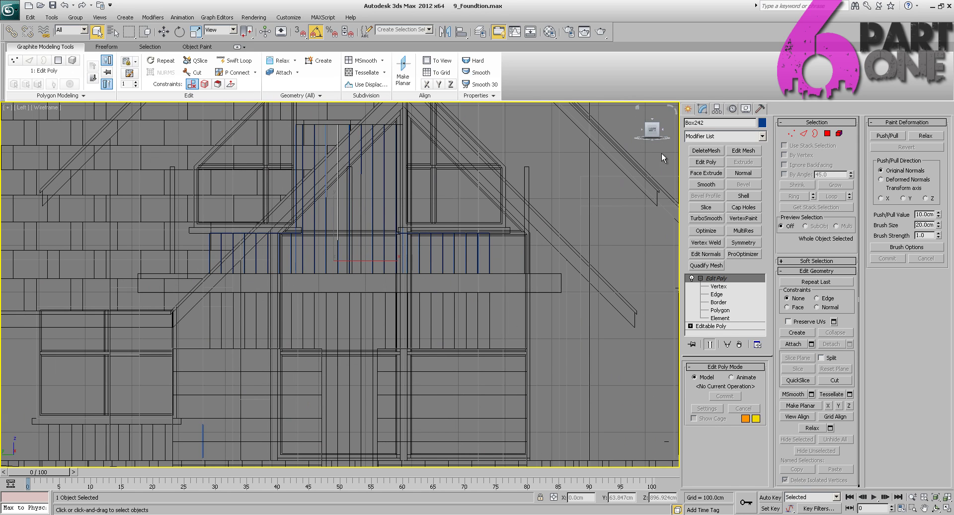
key("F3")
middle_click_drag(437, 207, 454, 246)
middle_click_drag(400, 201, 413, 215)
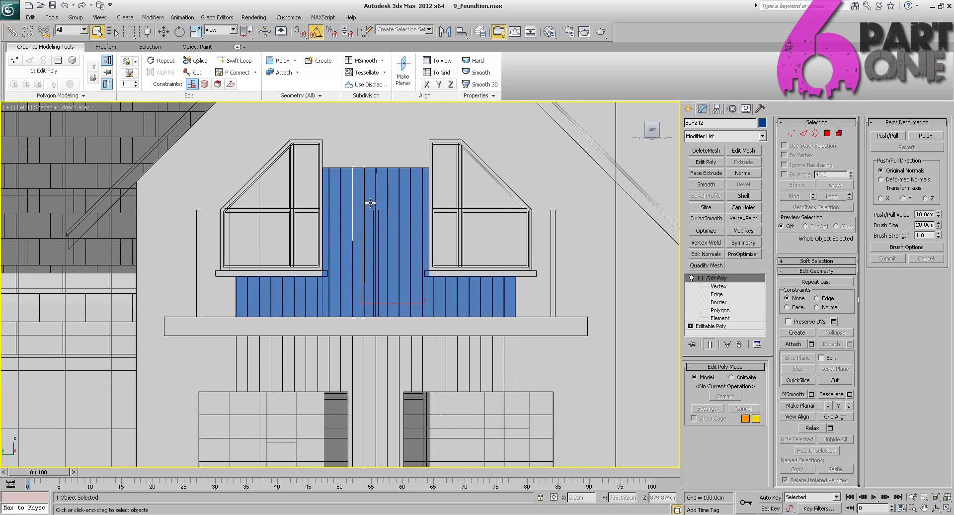
- Select all the vertical planks between and below the two upper windows, leaving out the reference drawing
left_click(325, 185)
middle_click_drag(378, 214, 405, 197)
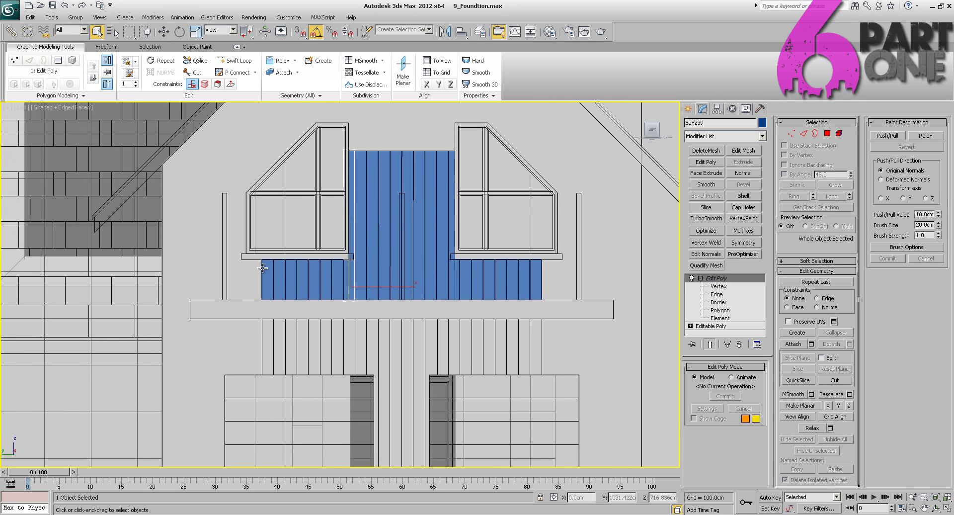
left_click(369, 285)
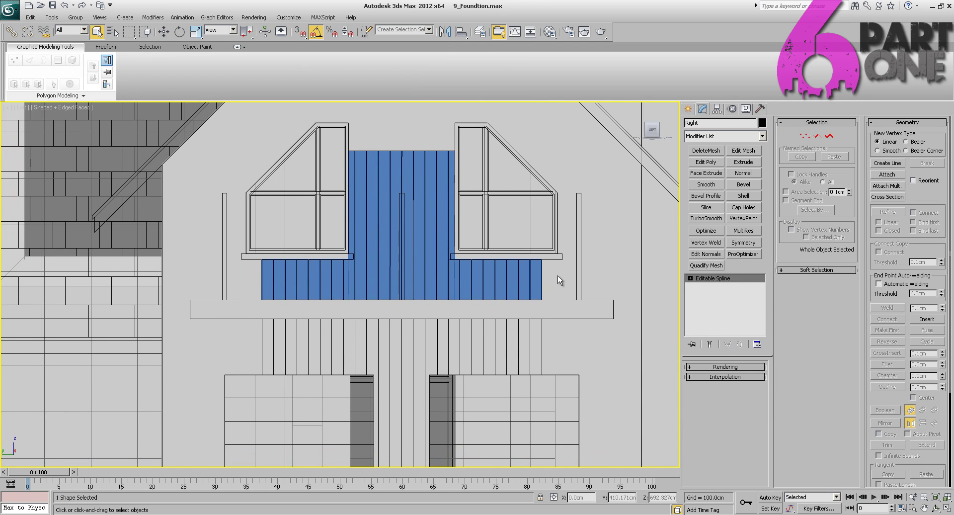
left_click_drag(557, 275, 563, 276)
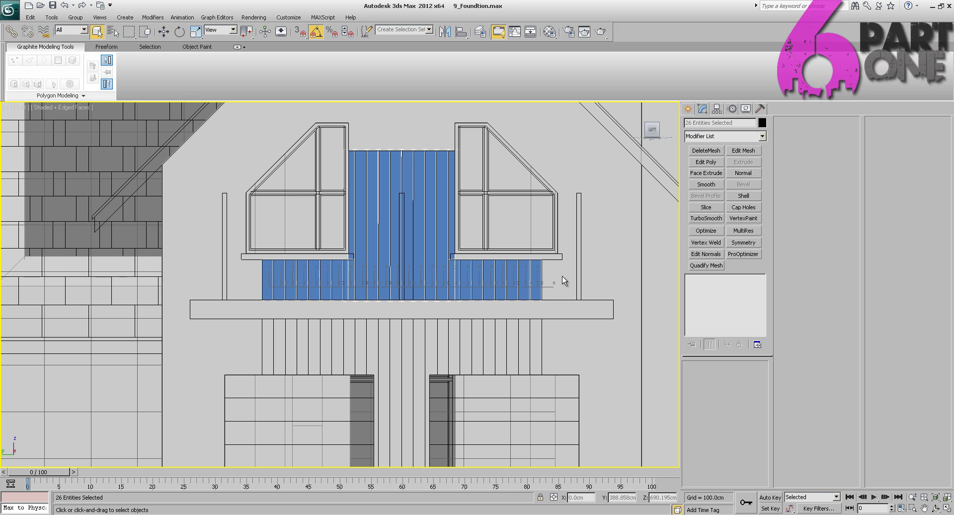
left_click(578, 195, "alt")
- Try to move the selected planks along the X axis in the perspective view and undo the move
key("p")
middle_click_drag(515, 214, 475, 288, "alt")
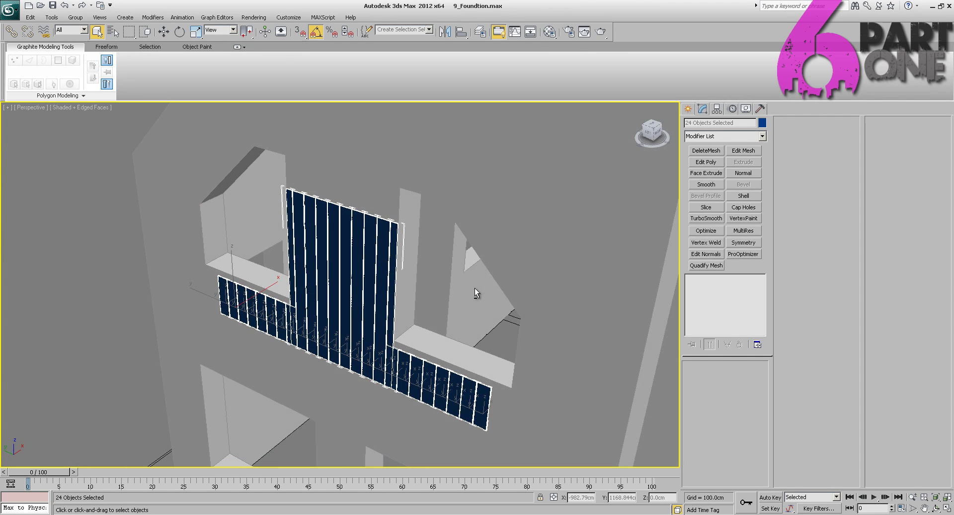
key("w")
scroll(367, 270, "down", 8)
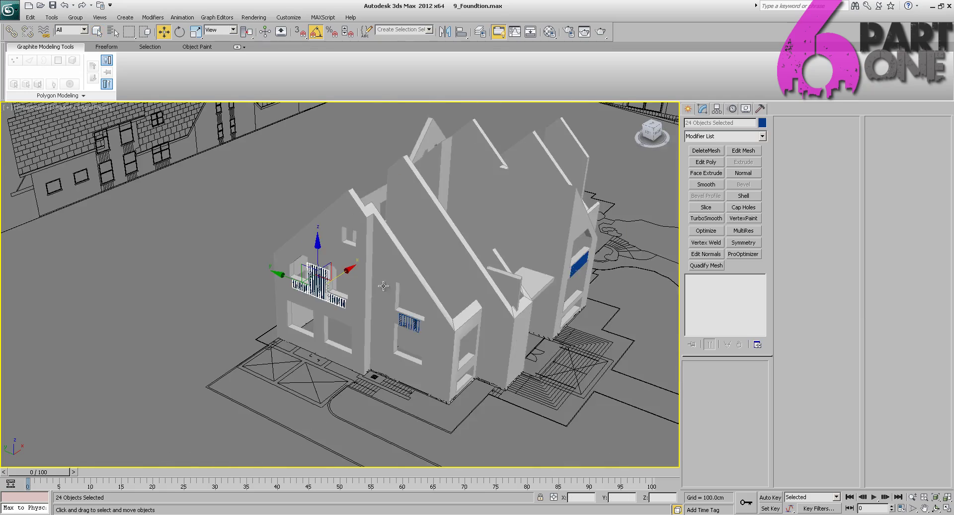
middle_click_drag(383, 285, 406, 300, "alt")
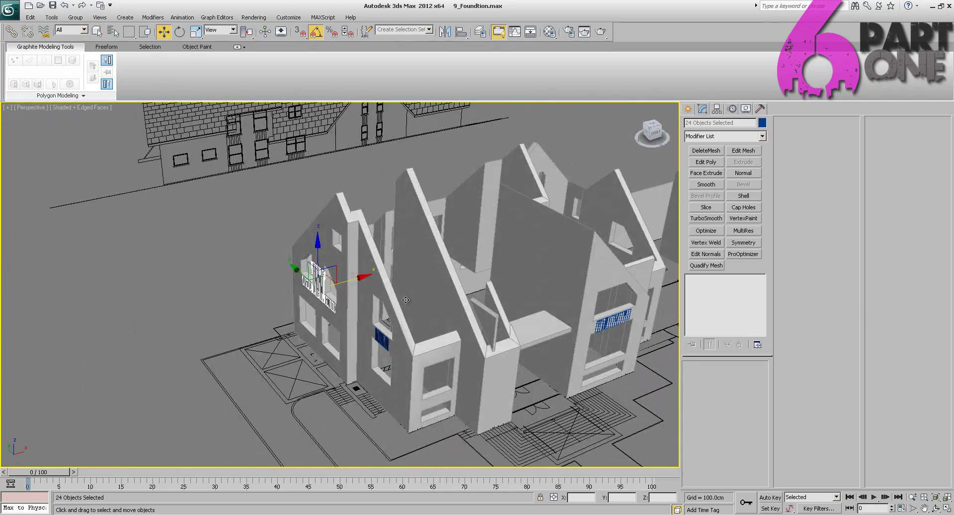
left_click_drag(349, 281, 304, 293)
key("ctrl+z")
middle_click_drag(306, 363, 417, 322, "alt")
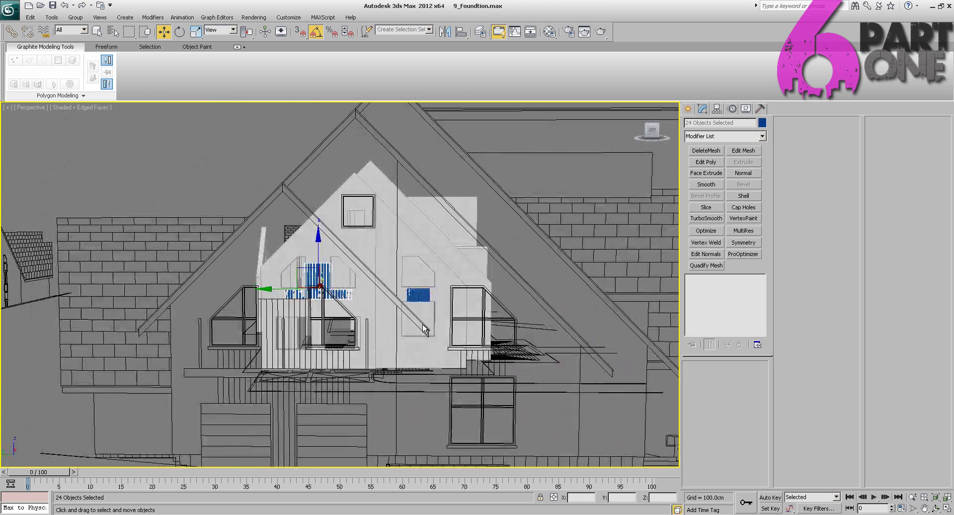
- Apply a shared Edit Poly modifier to all the selected planks, working in the Left view
key("v")
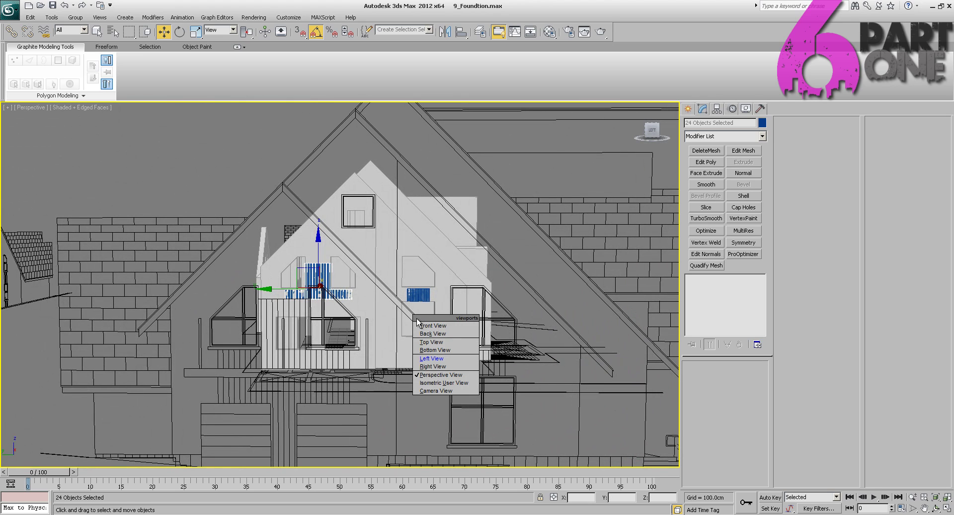
left_click(431, 358)
middle_click_drag(418, 300, 395, 271)
key("z")
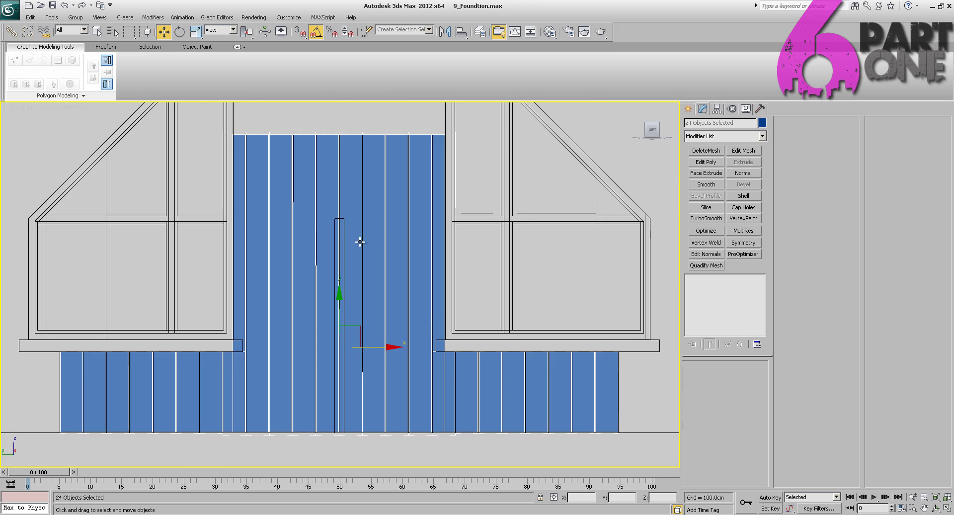
middle_click_drag(350, 228, 368, 136)
scroll(336, 185, "down", 3)
middle_click_drag(336, 185, 339, 172)
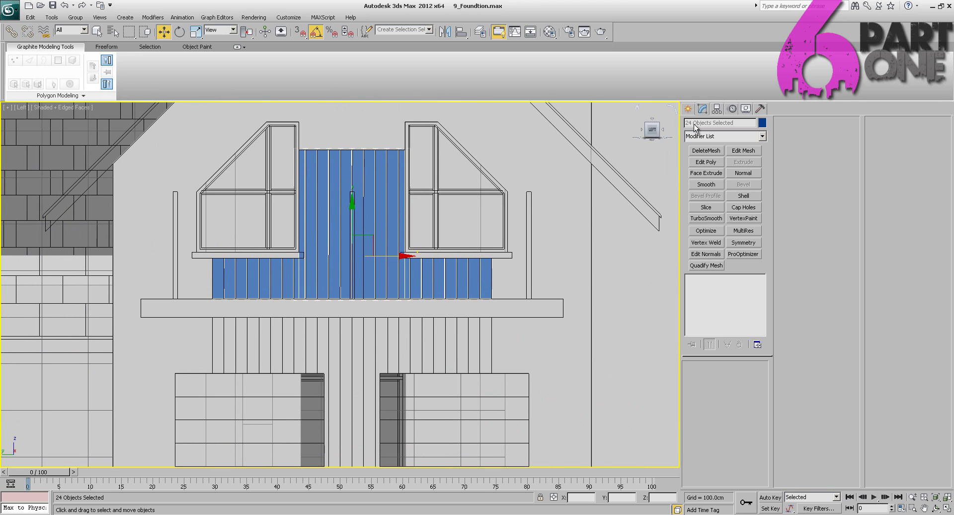
left_click(761, 136)
left_click(763, 138)
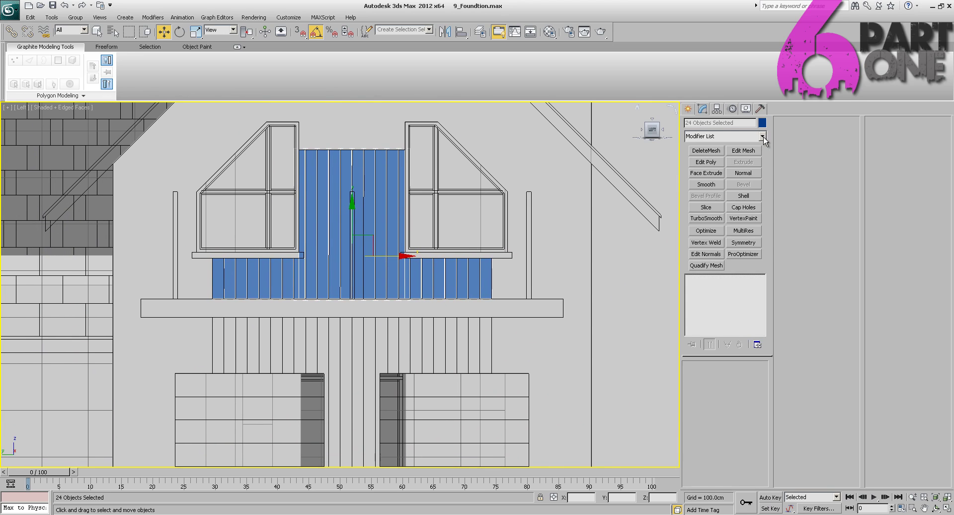
left_click(708, 165)
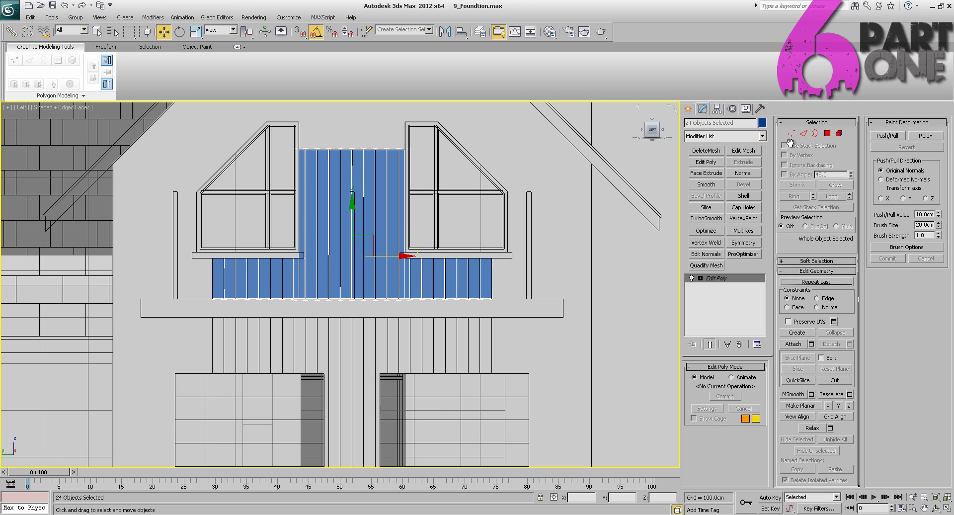
- Move the planks' bottom vertices down past the balcony slab to the upper edge of the horizontal boarding below
left_click(790, 133)
scroll(404, 213, "up", 3)
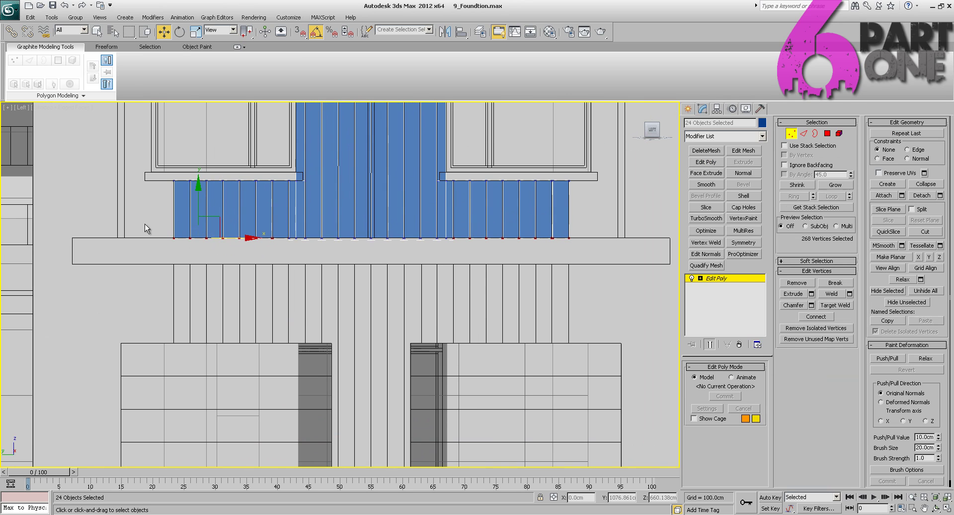
middle_click_drag(447, 255, 459, 209)
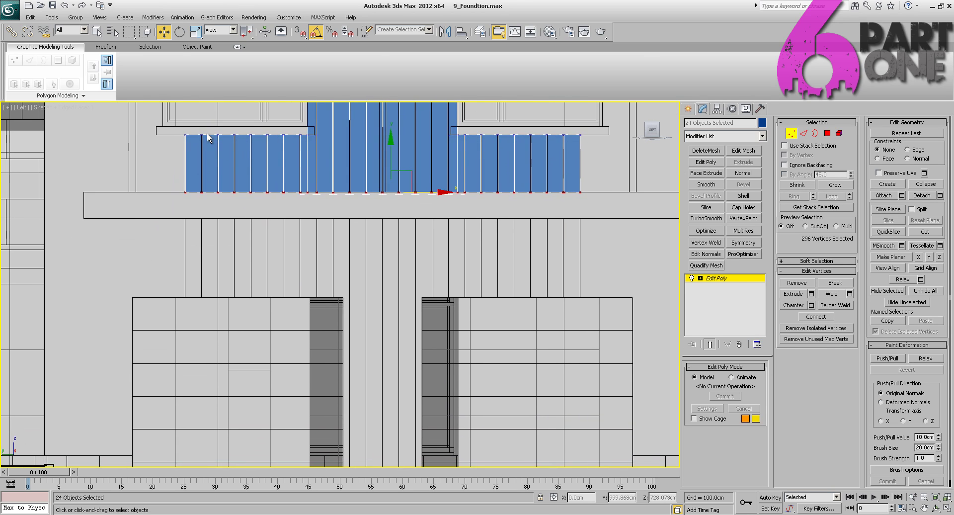
left_click_drag(389, 138, 390, 244)
key("F3")
scroll(407, 252, "up", 4)
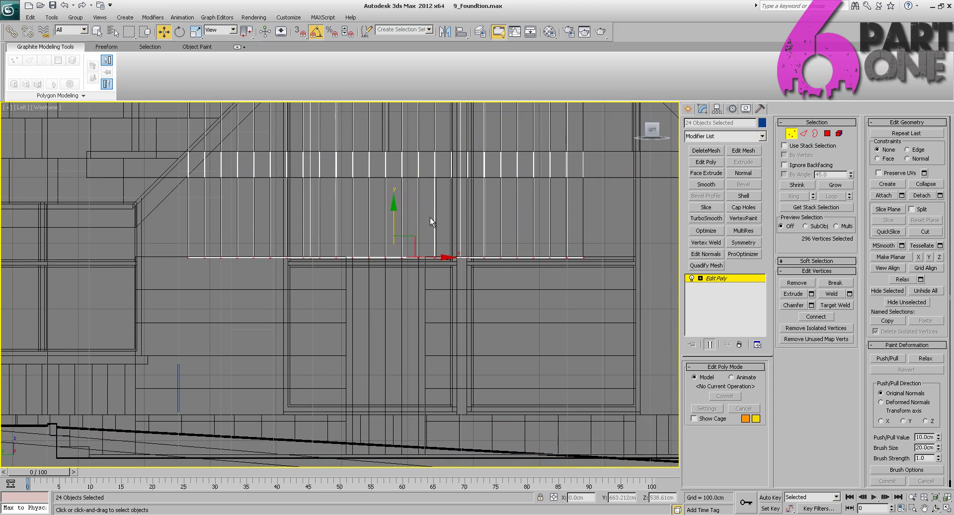
left_click_drag(446, 179, 447, 178)
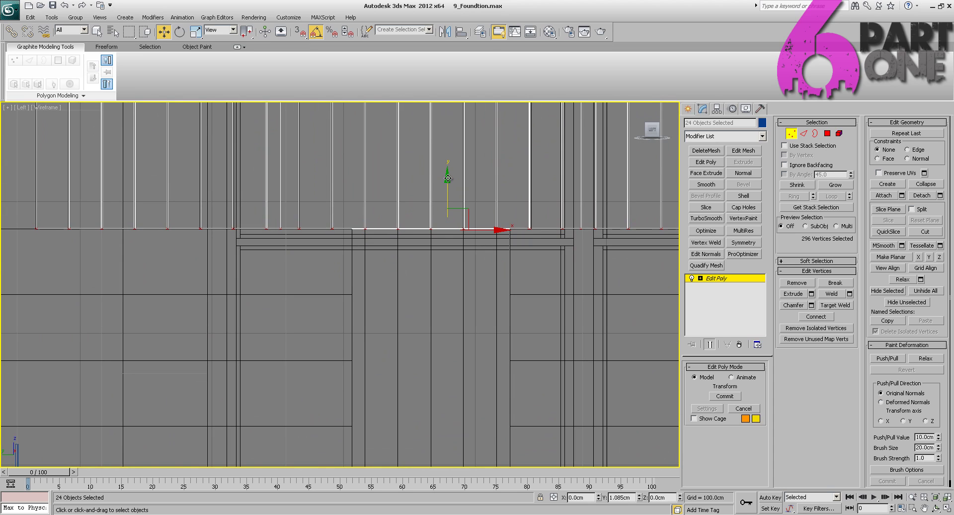
scroll(396, 179, "down", 4)
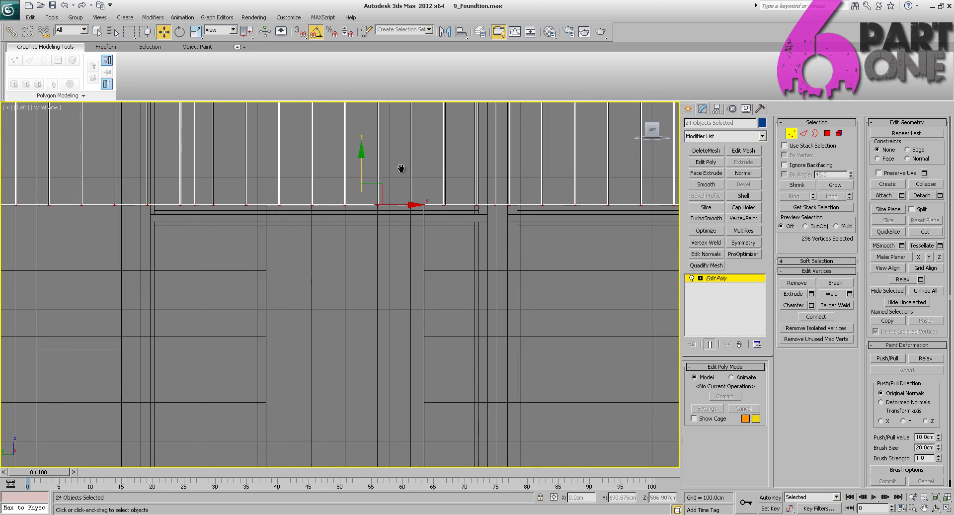
scroll(384, 190, "up", 4)
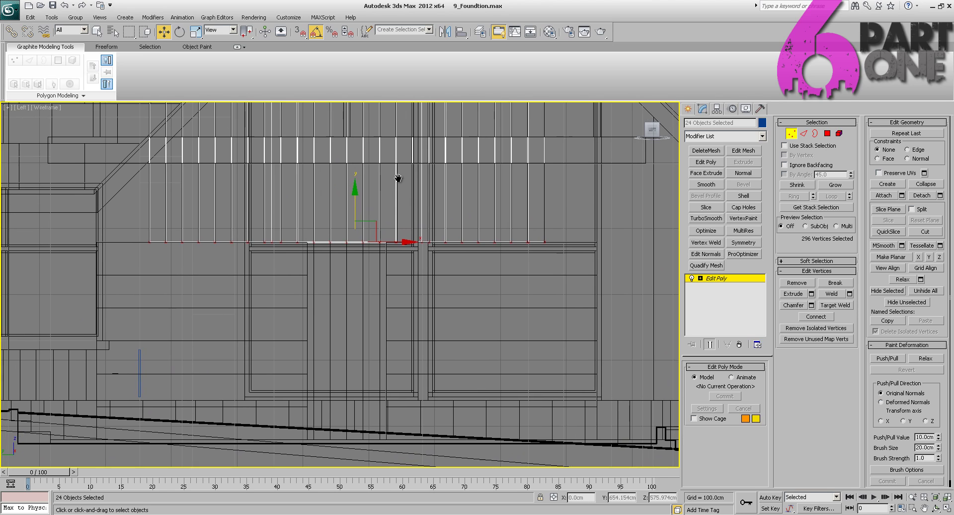
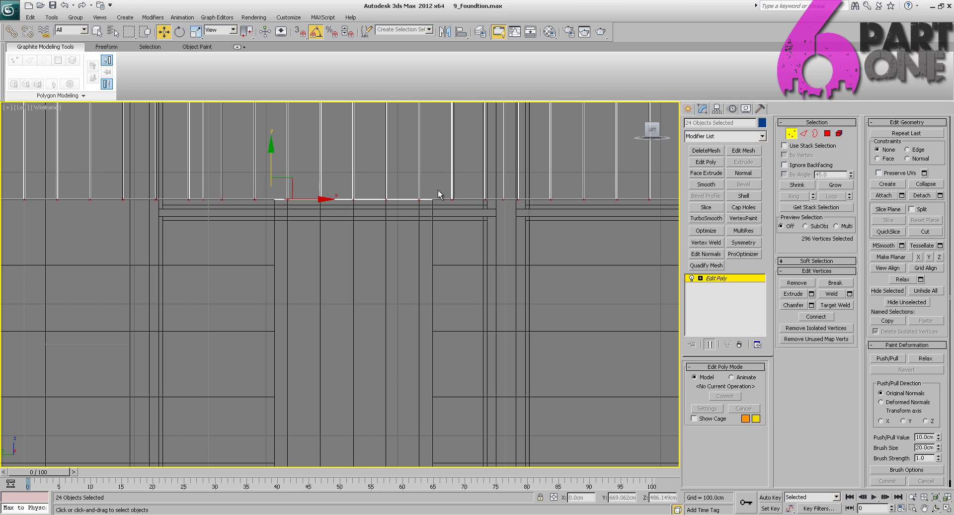
- Limit the bottom vertex selection to the central planks between the two horizontally boarded panels
middle_click_drag(411, 169, 518, 199)
scroll(528, 201, "down", 2)
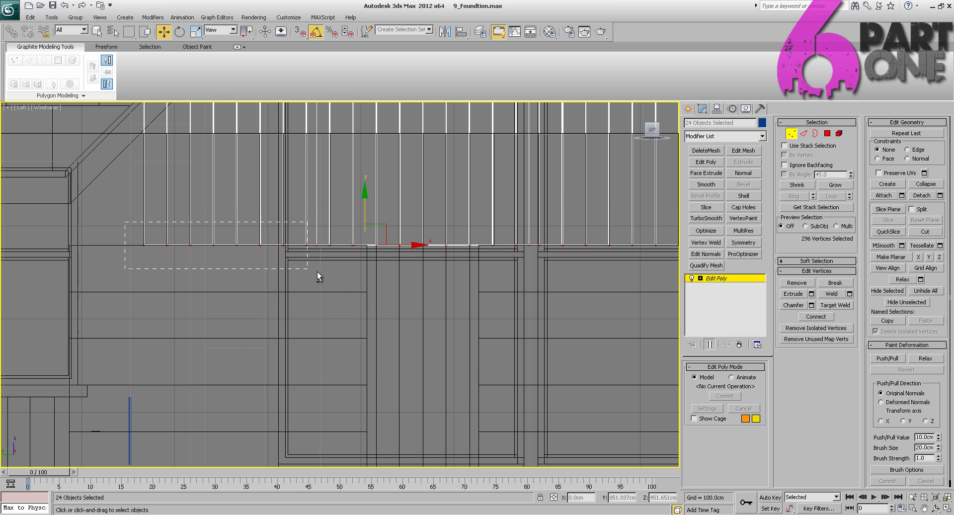
middle_click_drag(517, 237, 248, 219)
scroll(302, 235, "up", 2)
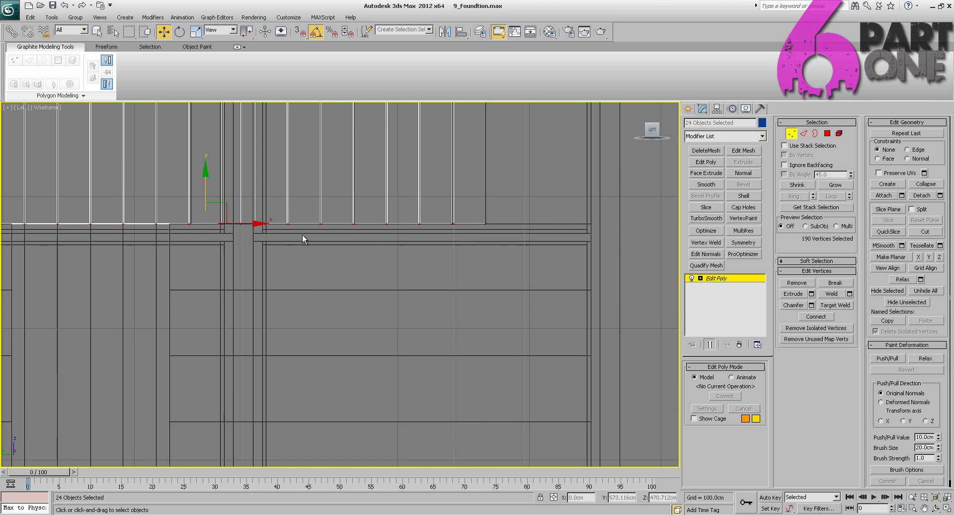
middle_click_drag(305, 236, 523, 187)
scroll(520, 207, "down", 2)
scroll(520, 207, "down", 1)
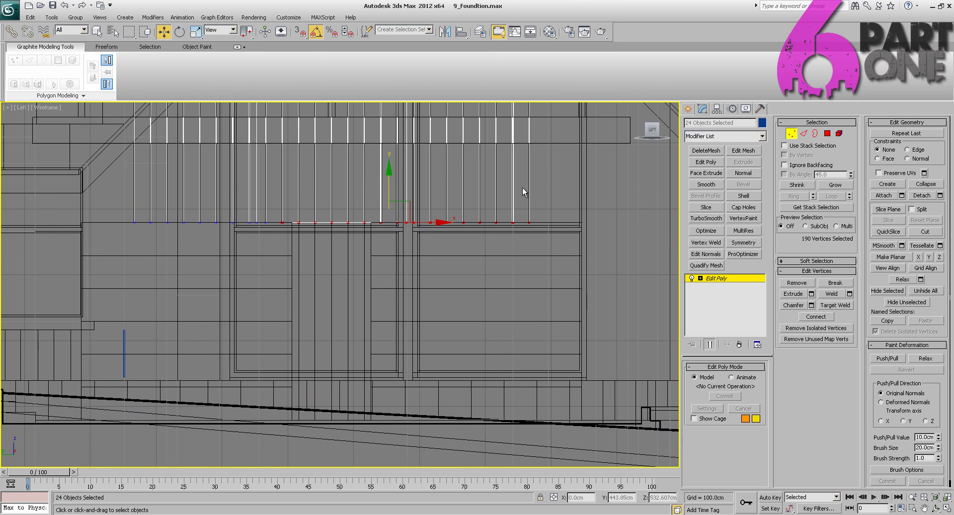
left_click_drag(376, 272, 375, 272, "alt")
middle_click_drag(393, 254, 392, 259)
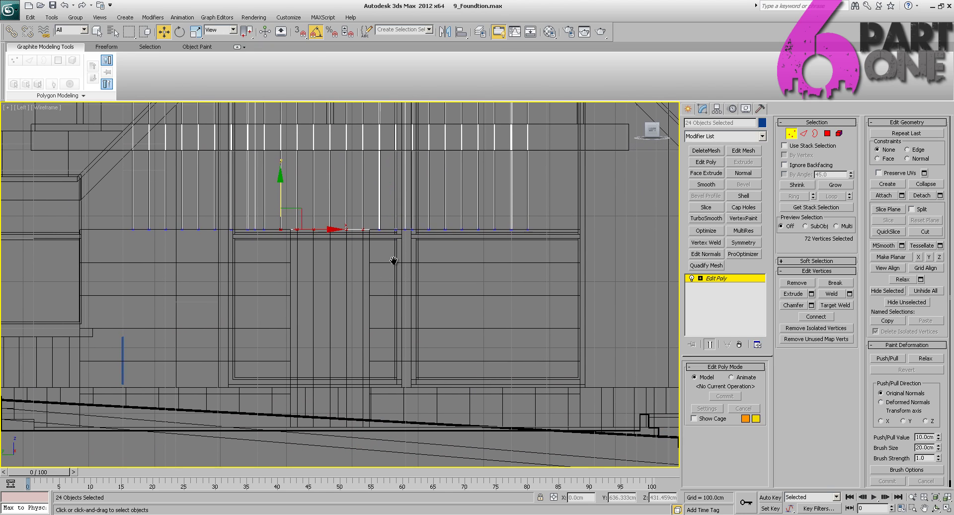
scroll(391, 259, "up", 2)
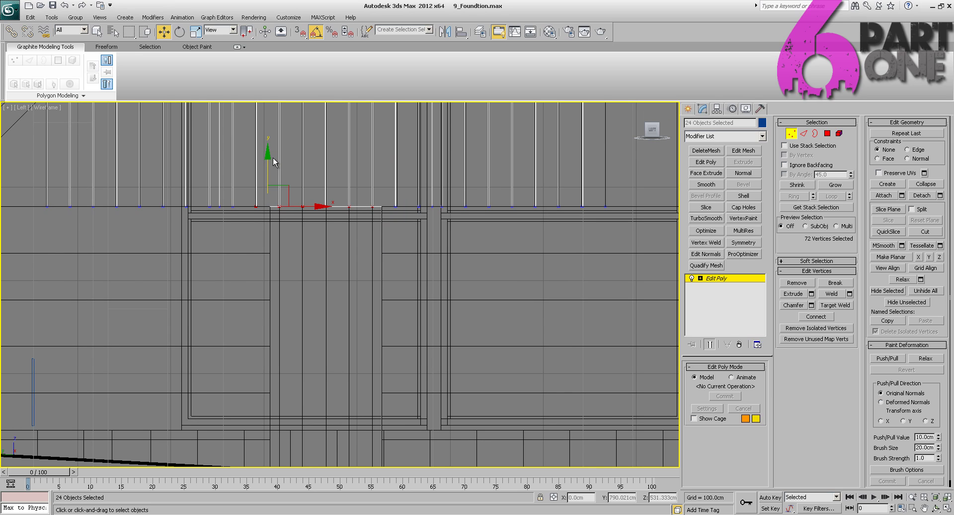
left_click_drag(269, 157, 261, 176)
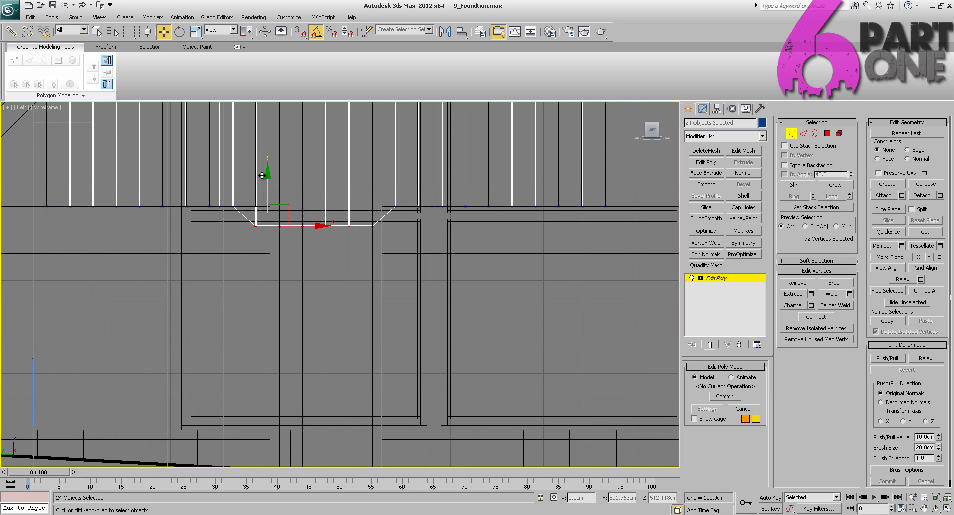
right_click(262, 175)
- Deselect the neighbouring plank's bottom vertices at the left edge of the central plank group
middle_click_drag(305, 175, 511, 388)
scroll(353, 200, "up", 4)
scroll(509, 384, "up", 1)
scroll(508, 382, "up", 1)
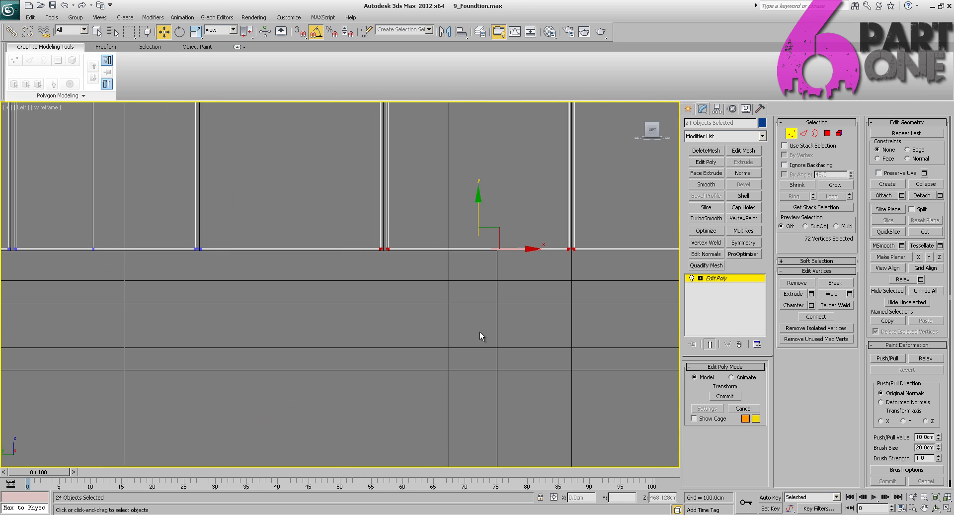
scroll(479, 332, "up", 1)
middle_click_drag(502, 303, 392, 340)
scroll(391, 340, "up", 1)
left_click_drag(242, 243, 273, 279, "alt")
- Deselect the neighbouring plank's bottom vertices at the right edge of the central plank group
scroll(470, 271, "down", 5)
middle_click_drag(585, 284, 375, 258)
scroll(374, 257, "up", 3)
middle_click_drag(349, 210, 438, 294)
scroll(439, 294, "up", 2)
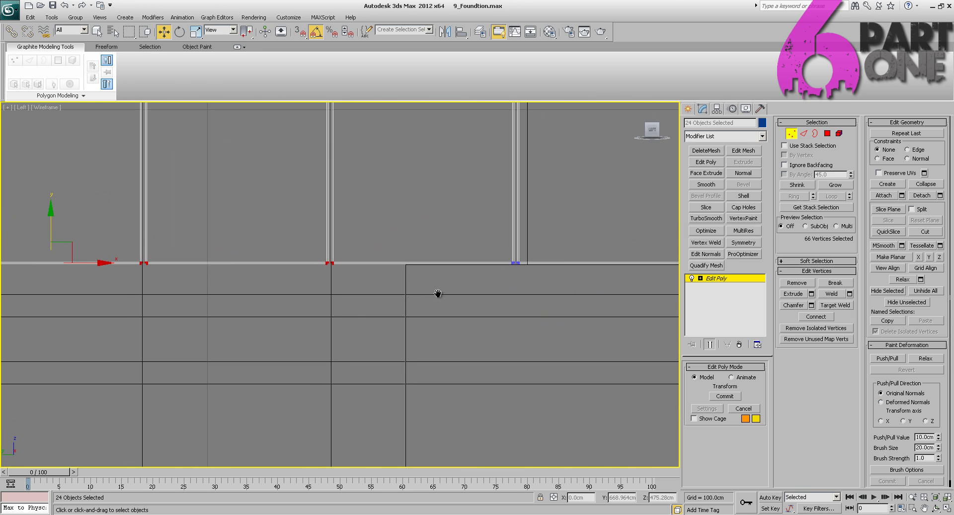
left_click_drag(326, 268, 329, 269, "alt")
scroll(328, 269, "down", 5)
middle_click_drag(275, 318, 316, 222)
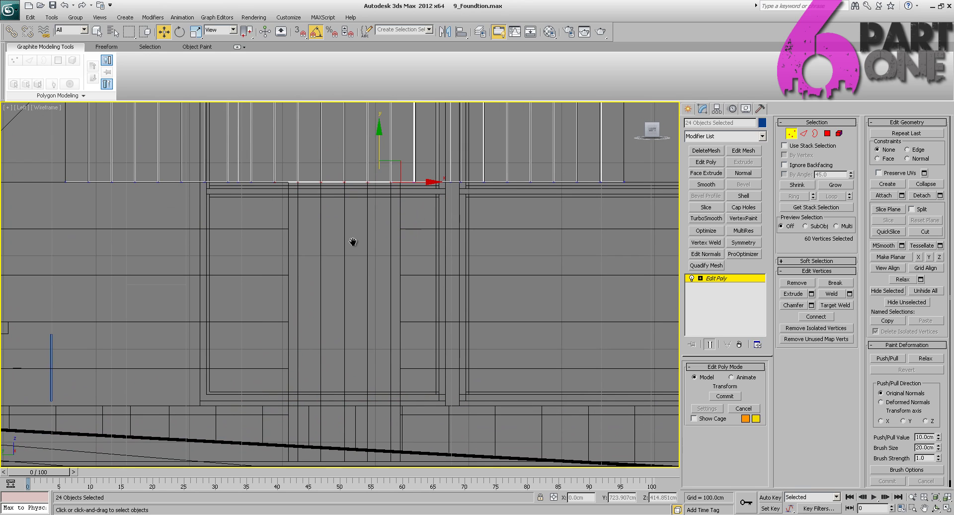
mouse_move(379, 131)
left_mouse_down()
mouse_move(368, 316)
mouse_move(356, 338)
left_mouse_up()
key("F3")
mouse_move(428, 350)
middle_mouse_down()
mouse_move(451, 185)
mouse_move(419, 340)
mouse_move(422, 381)
mouse_move(423, 342)
middle_mouse_up()
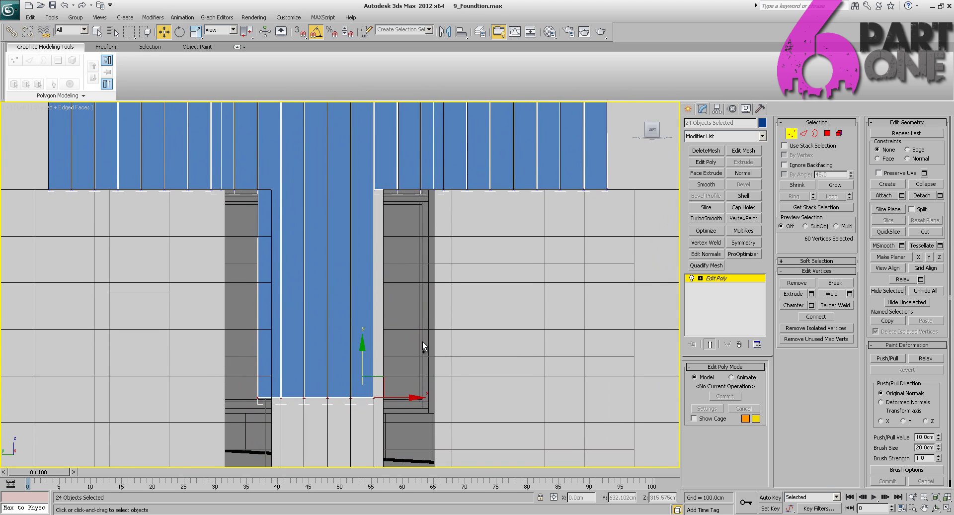
key("ctrl+z")
- Add the bottom vertices of the next plank at the right edge of the central plank group to the selection
scroll(425, 322, "up", 5)
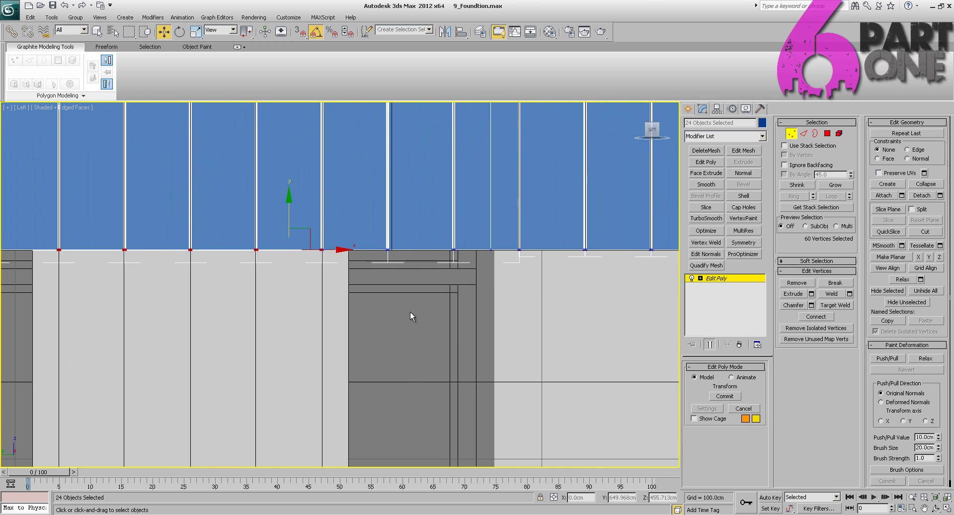
scroll(409, 312, "up", 3)
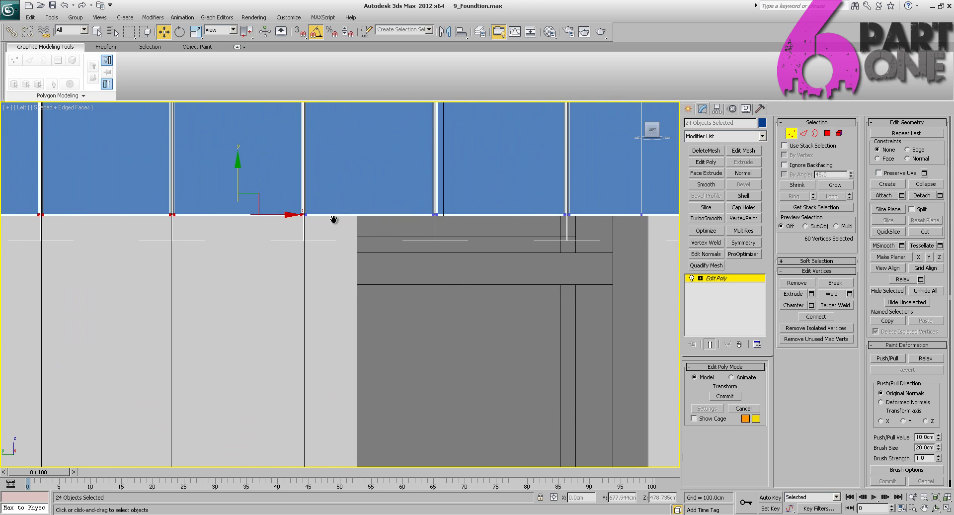
scroll(333, 219, "up", 4)
left_click_drag(246, 281, 242, 283, "ctrl")
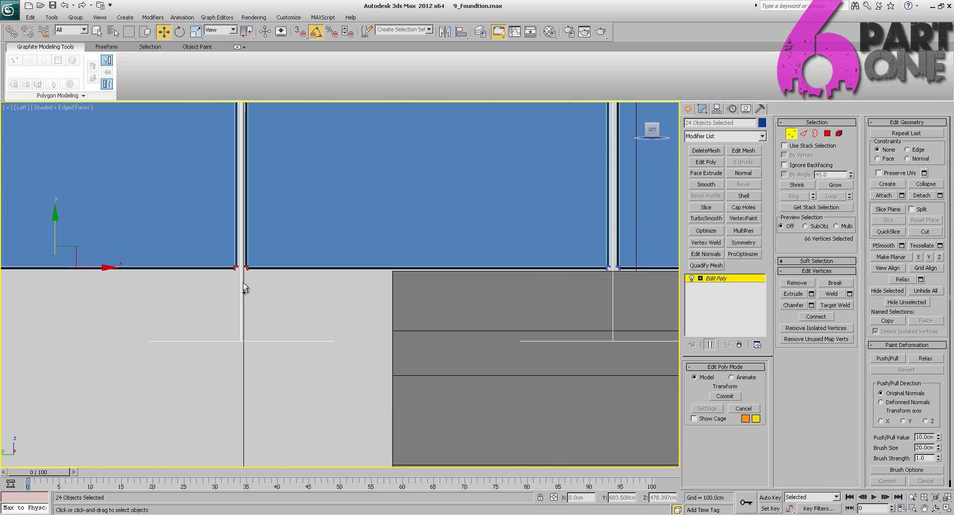
middle_click_drag(476, 278, 249, 283)
left_click_drag(362, 278, 401, 293, "ctrl")
scroll(323, 309, "down", 7)
scroll(315, 320, "down", 3)
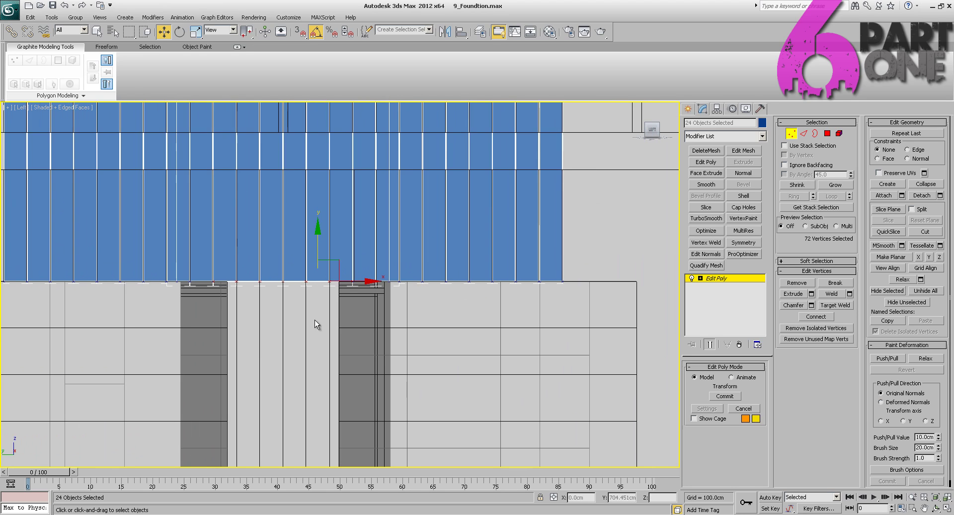
- Move the selected bottom vertices of the six central planks down to the ground line between the horizontally boarded panels
middle_click_drag(377, 271, 435, 211)
left_click_drag(374, 169, 354, 295)
middle_click_drag(349, 313, 376, 158)
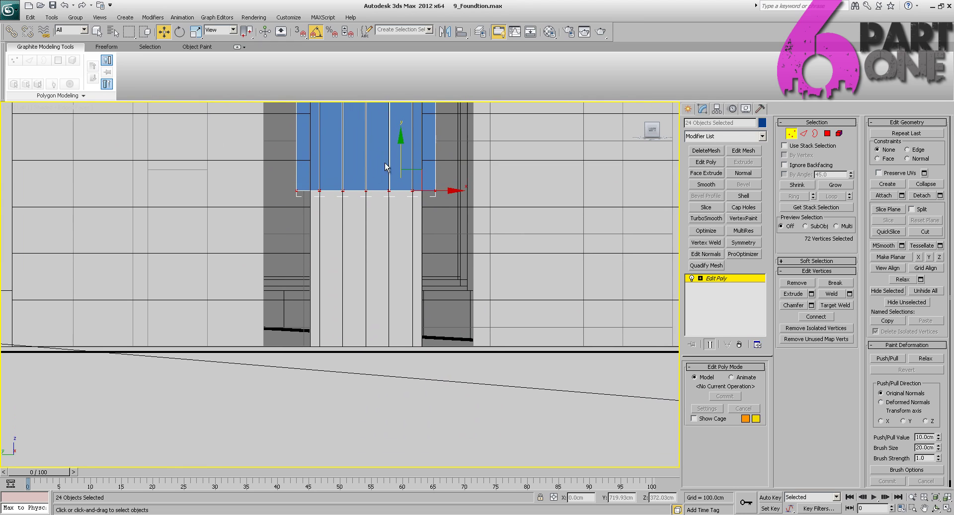
left_click_drag(401, 145, 378, 297)
middle_click_drag(434, 201, 381, 378)
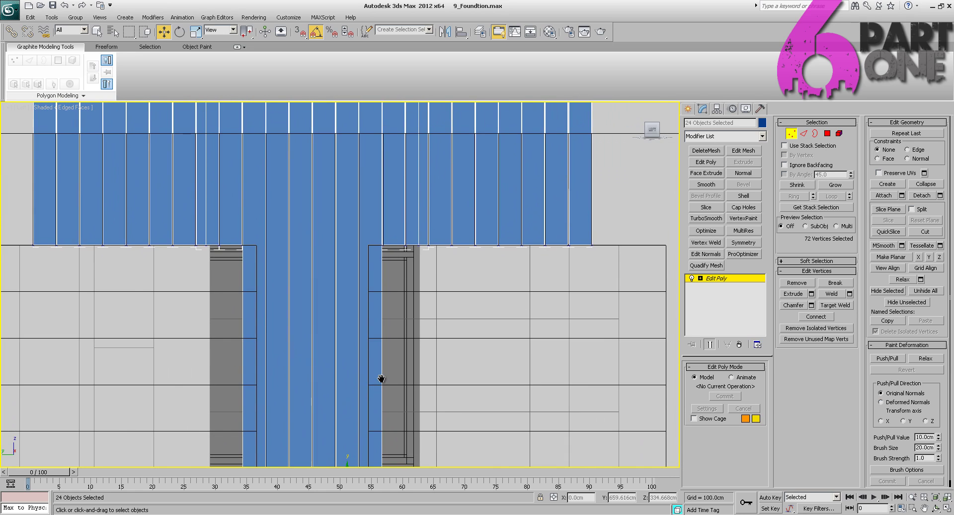
scroll(381, 369, "down", 3)
middle_click_drag(373, 225, 364, 245)
scroll(374, 240, "up", 3)
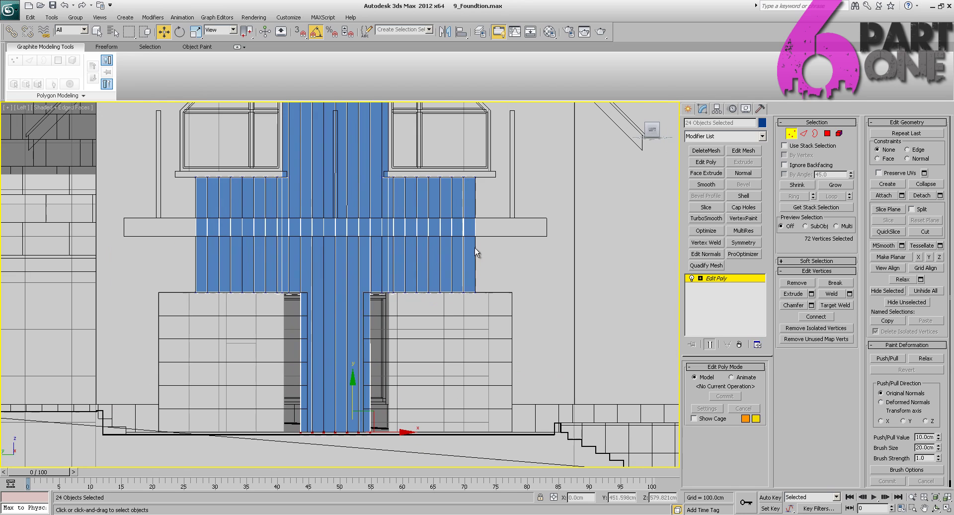
- Leave vertex editing and select only the six central planks that reach down to the ground
left_click(791, 133)
scroll(451, 267, "up", 4)
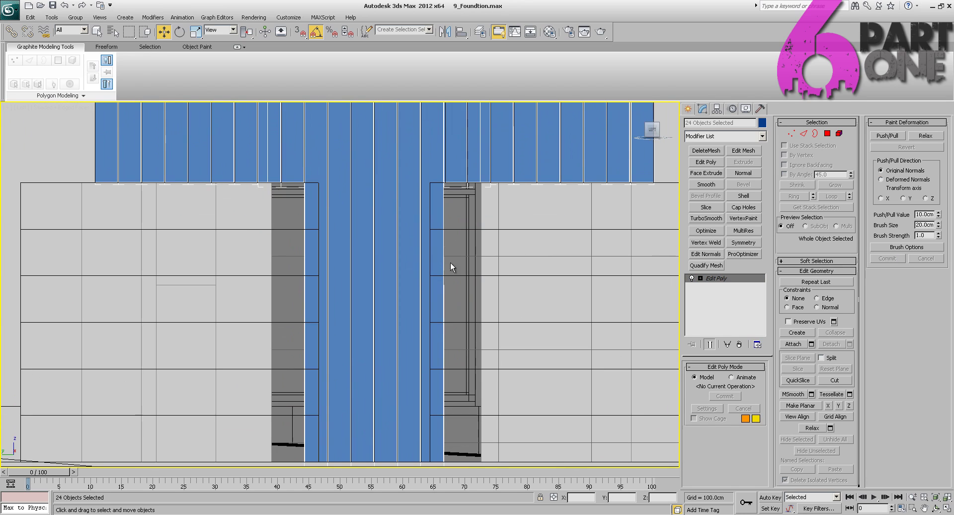
left_click(314, 226)
left_click(334, 214, "ctrl")
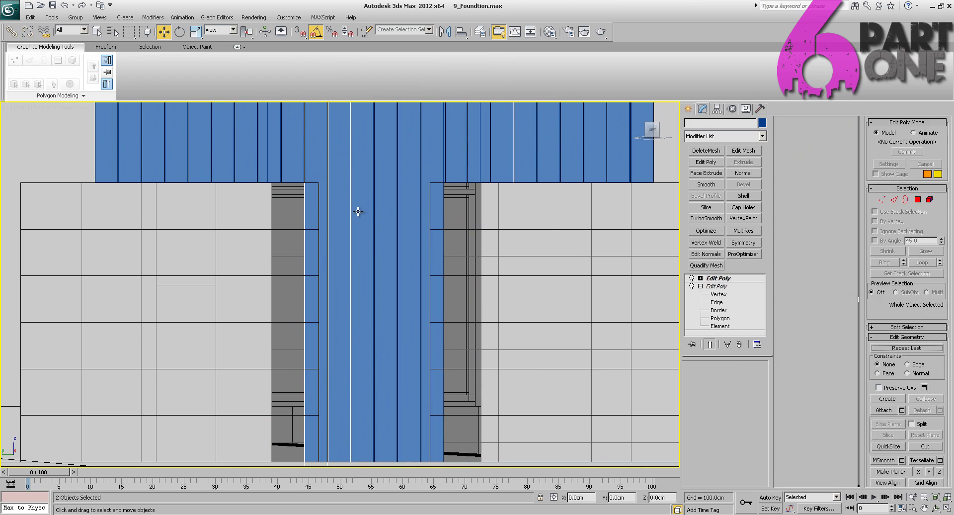
left_click(364, 211, "ctrl")
left_click(387, 206, "ctrl")
left_click(410, 201, "ctrl")
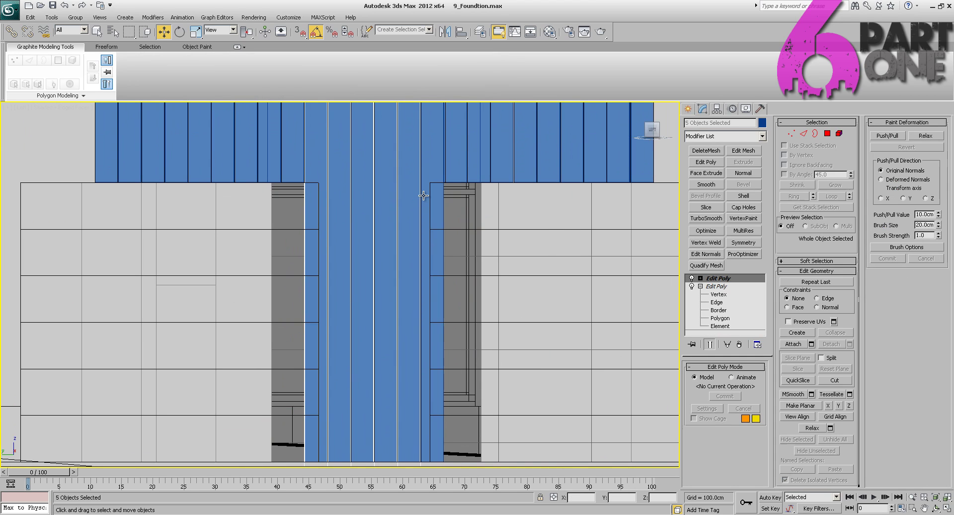
left_click(426, 195, "ctrl")
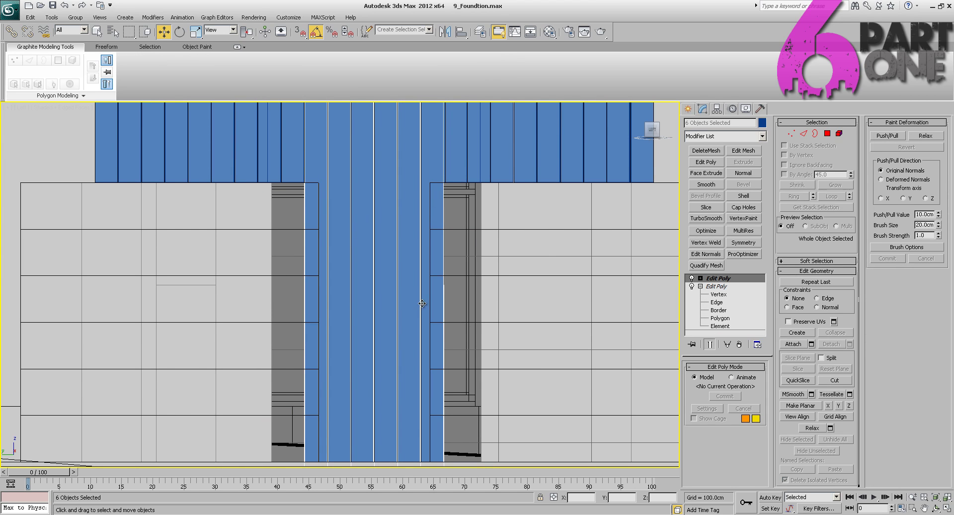
- Convert the six selected planks to Editable Poly and apply a shared Edit Poly modifier
scroll(399, 221, "down", 4)
right_click(321, 362)
mouse_move(416, 451)
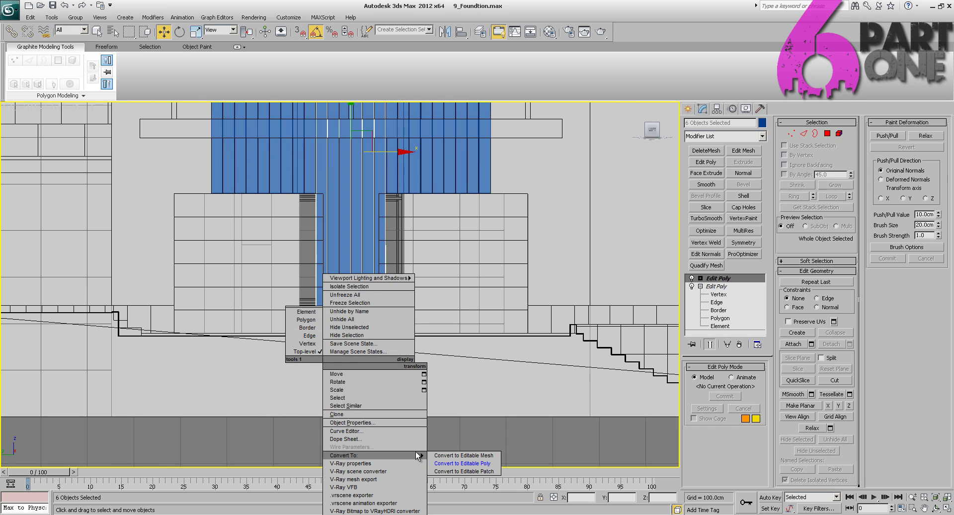
left_click(461, 467)
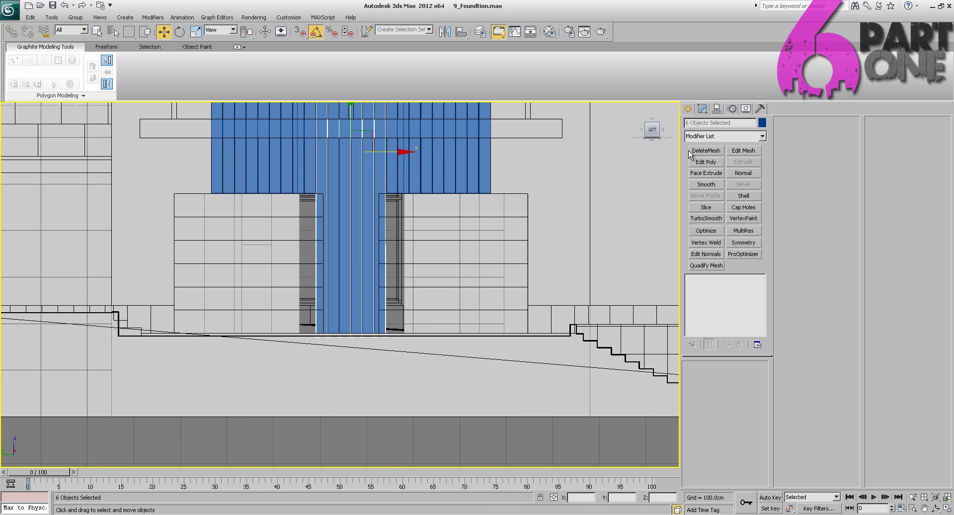
left_click(711, 163)
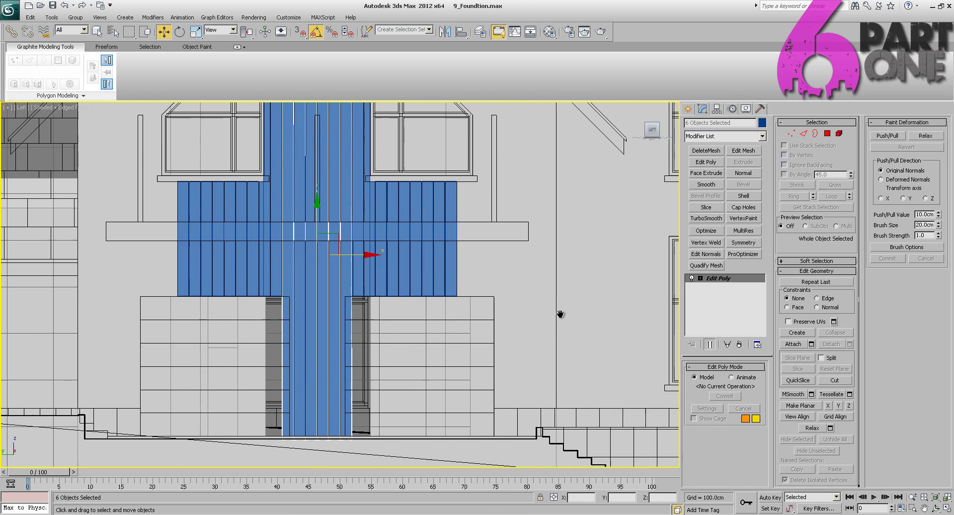
- Slice the six planks horizontally with a slice plane level with the lower edge of the neighbouring shorter planks
left_click(700, 278)
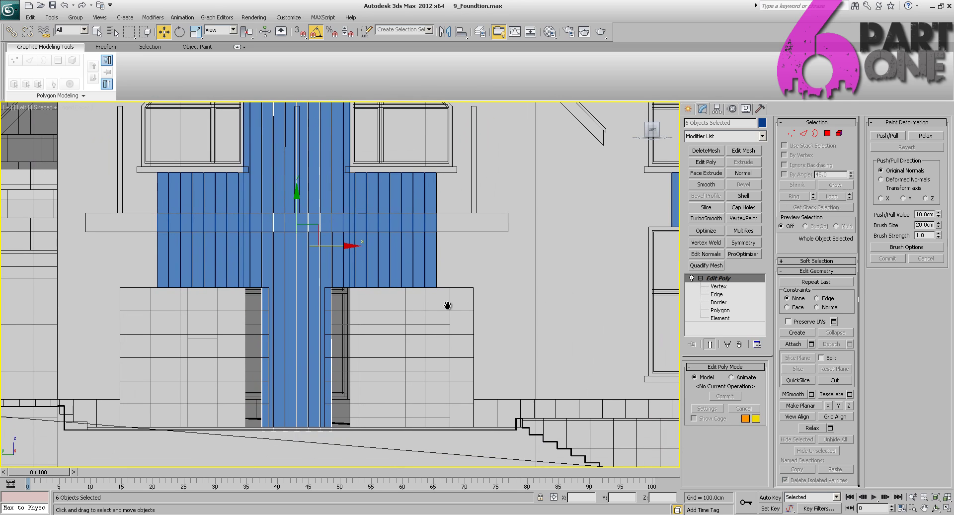
middle_click_drag(447, 306, 484, 251)
left_click(718, 287)
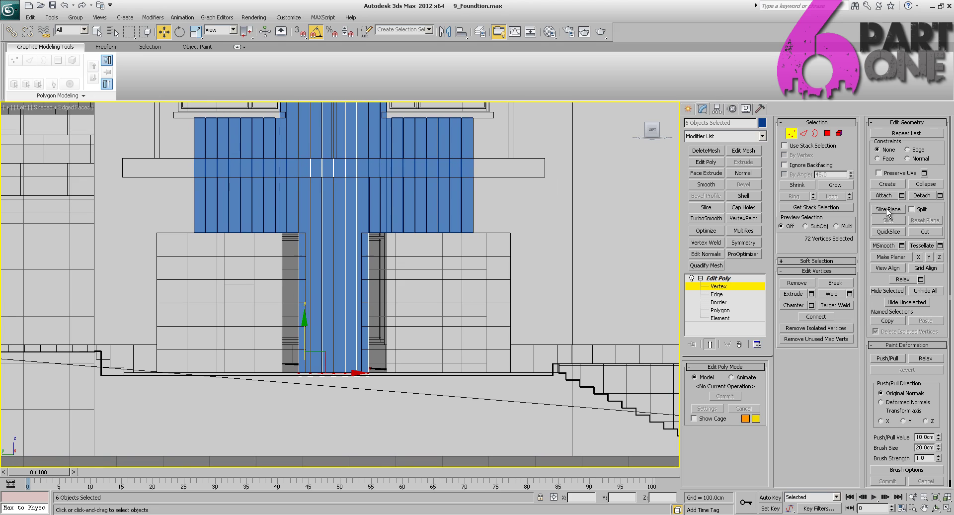
left_click(888, 209)
scroll(495, 232, "up", 5)
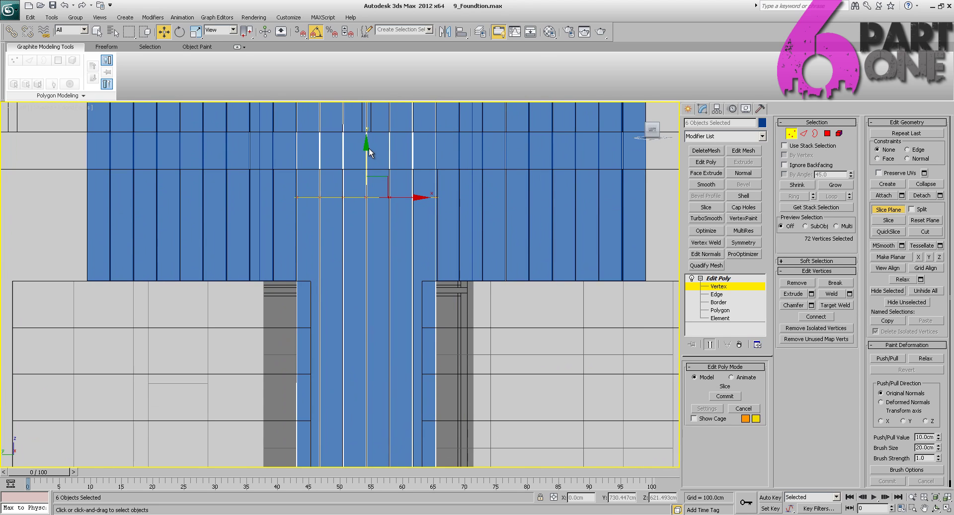
left_click_drag(369, 148, 366, 230)
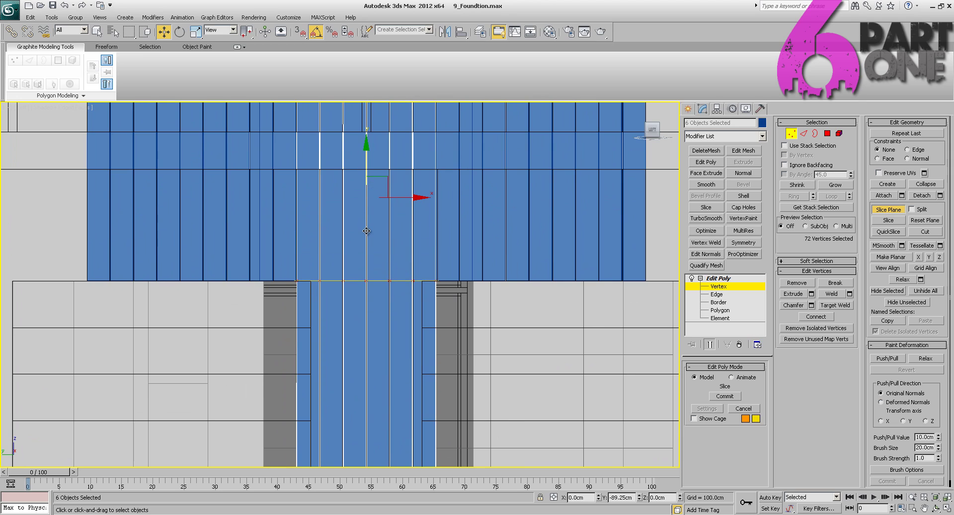
scroll(379, 228, "up", 8)
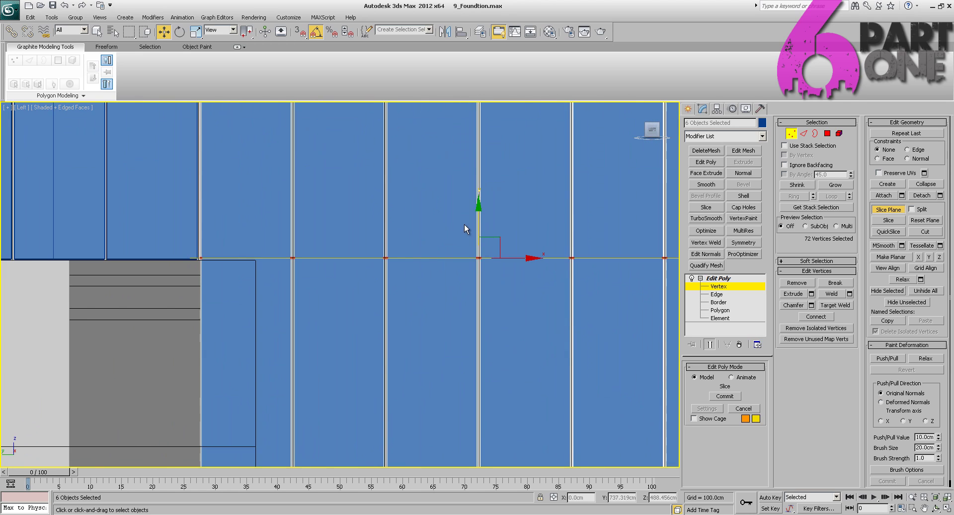
left_click_drag(478, 208, 475, 209)
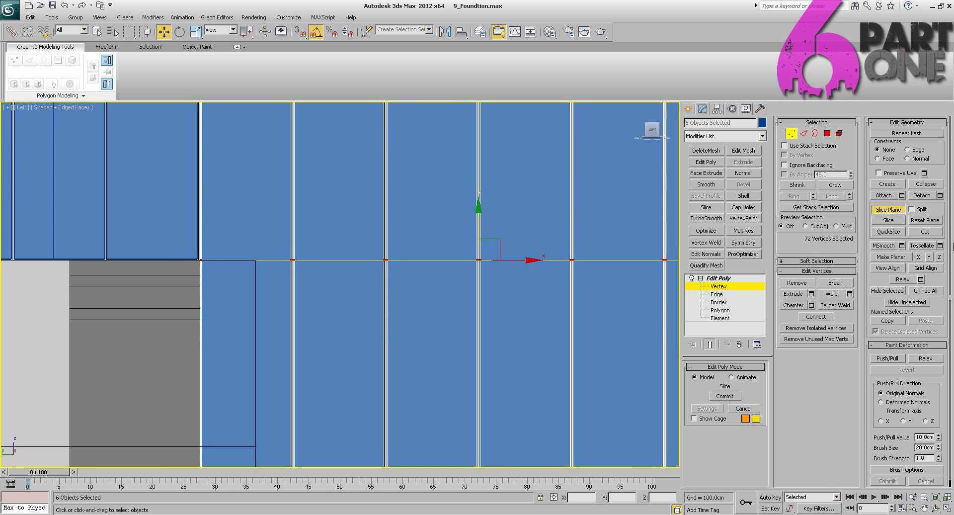
left_click(875, 219)
- Turn the slice plane upright and slice the planks along the inner edges of both horizontally boarded panels
scroll(473, 225, "down", 3)
key("e")
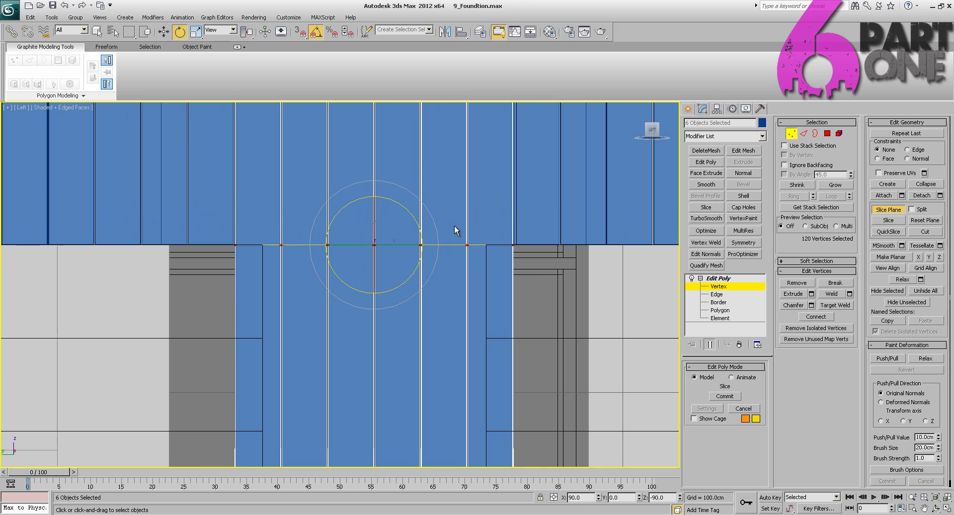
mouse_move(407, 208)
left_mouse_down()
mouse_move(414, 219)
mouse_move(397, 209)
left_mouse_up()
key("w")
middle_click_drag(410, 250, 456, 212)
left_click_drag(469, 207, 357, 207)
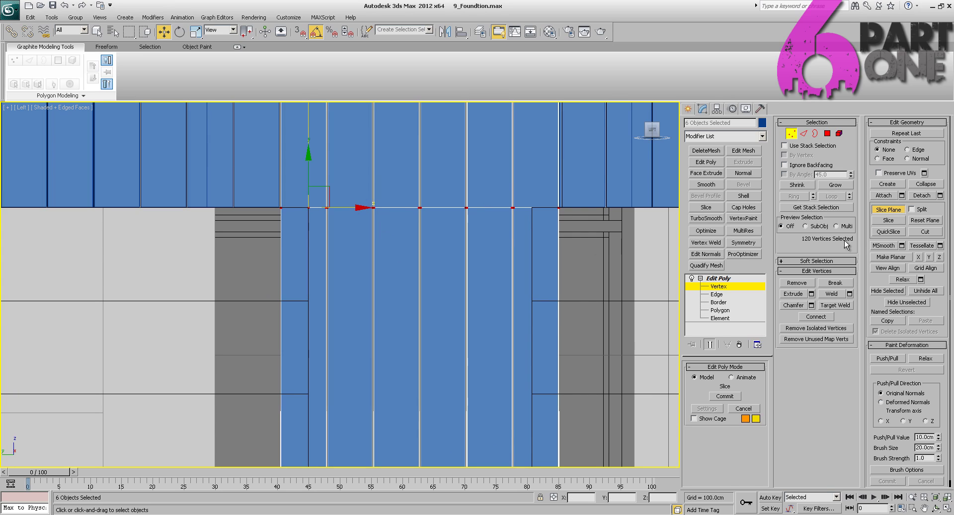
left_click(884, 221)
left_click_drag(360, 206, 583, 210)
left_click(887, 222)
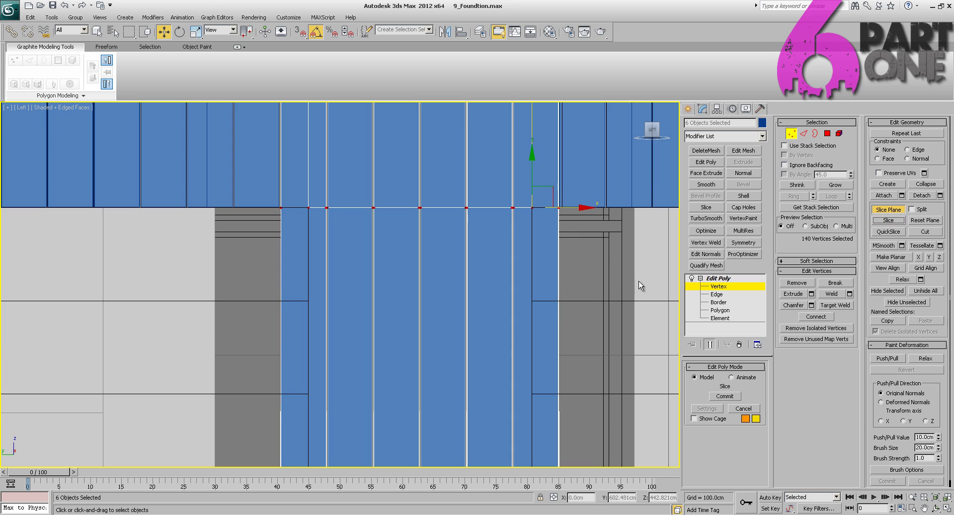
- Delete the polygons of the lower plank strips that overlap the horizontally boarded panels on both sides
middle_click_drag(639, 281, 445, 244)
scroll(427, 252, "down", 3)
left_click(828, 134)
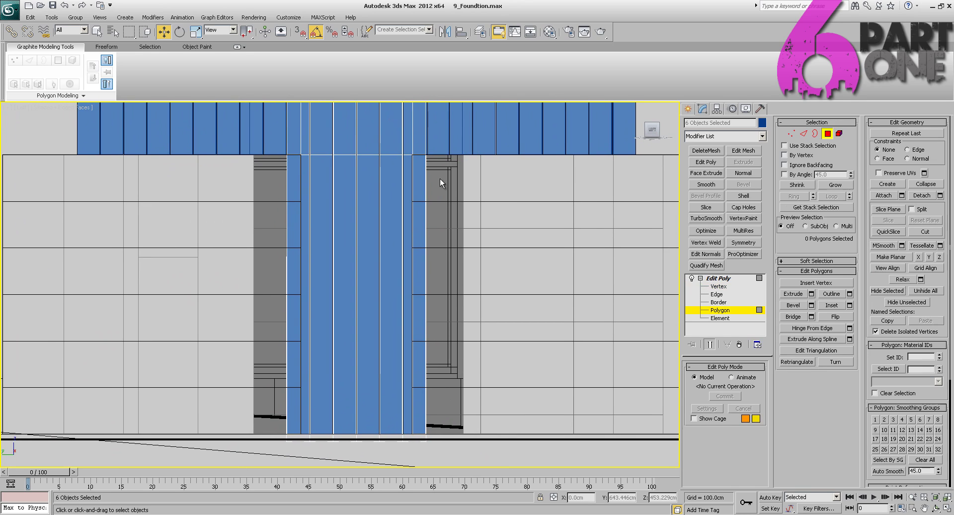
left_click(420, 197)
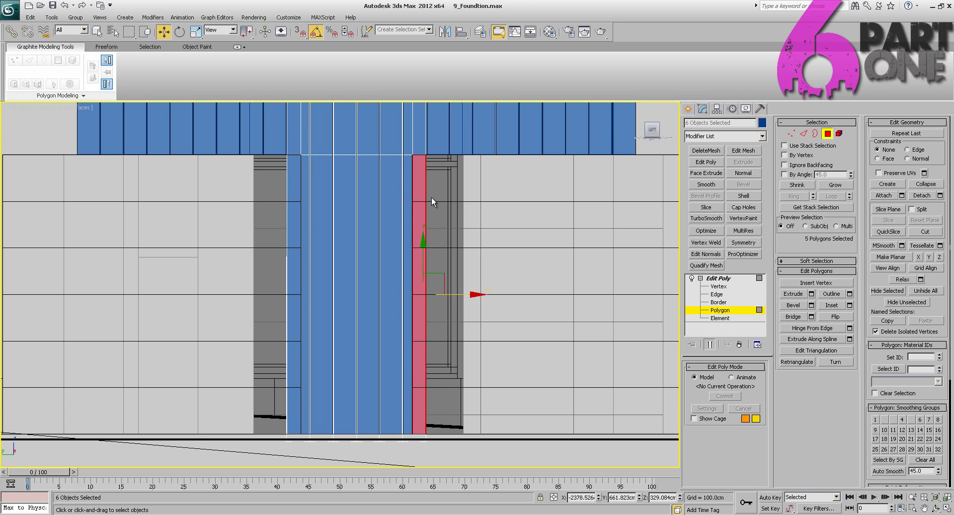
left_click(431, 197)
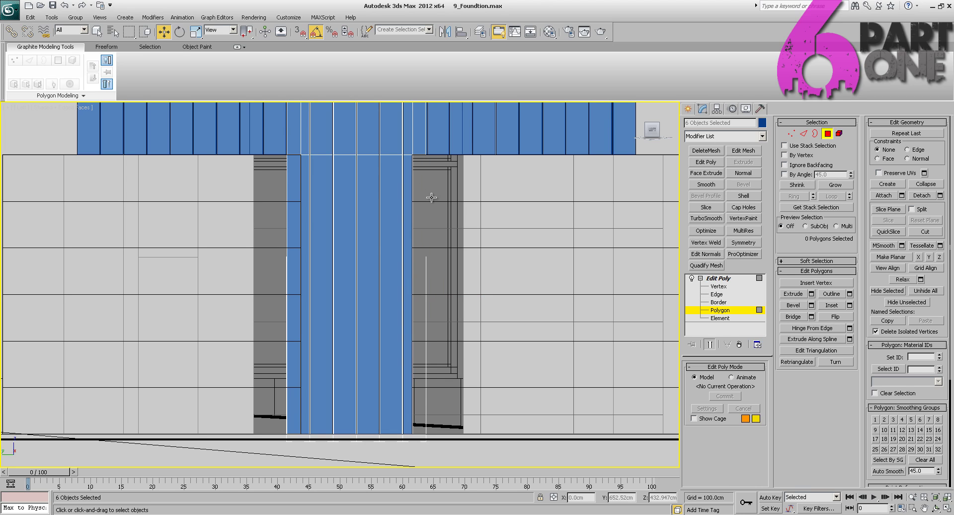
left_click(292, 188)
key("Delete")
- Isolate the six planks and frame them in a perspective view
middle_click_drag(306, 187, 354, 230)
key("alt+q")
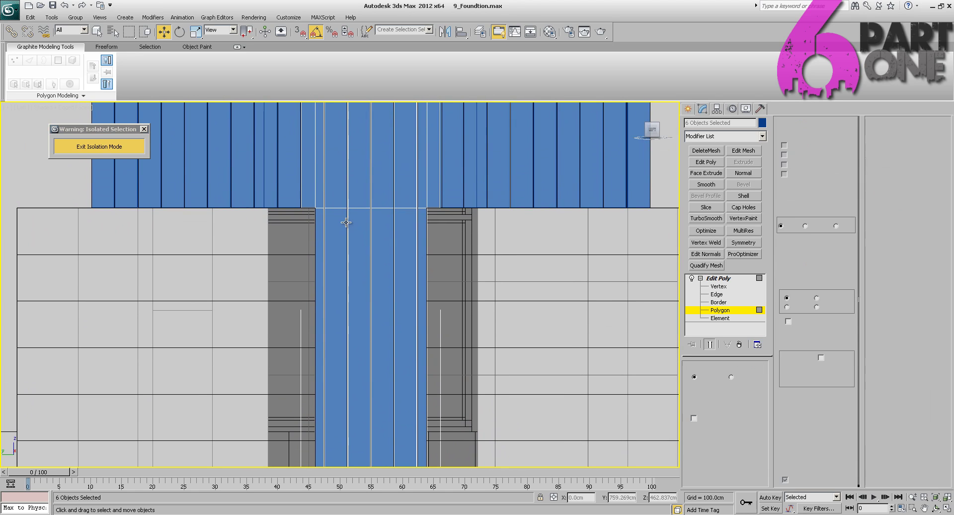
middle_click_drag(324, 299, 305, 318, "alt")
key("p")
key("z")
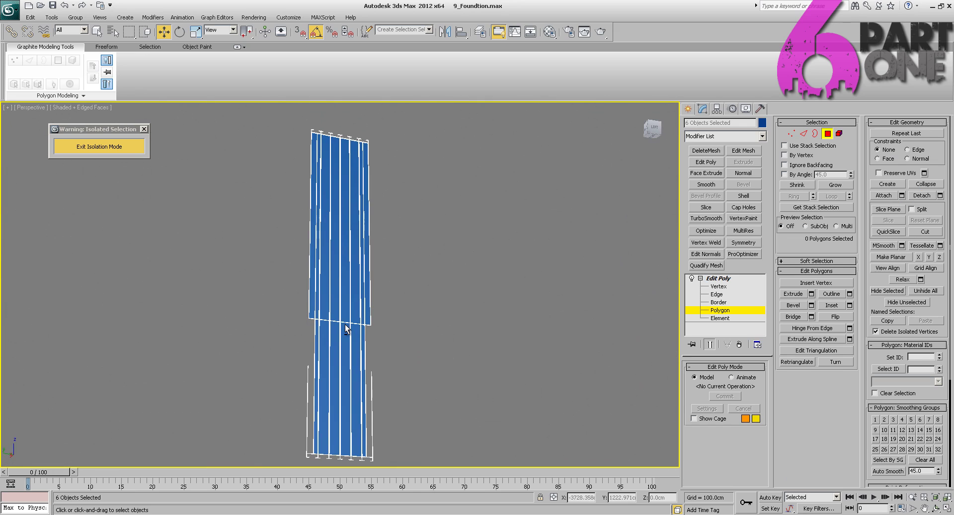
- Bridge the two long open edges on the underside of the outer plank's cut-out to close the gap
key("1")
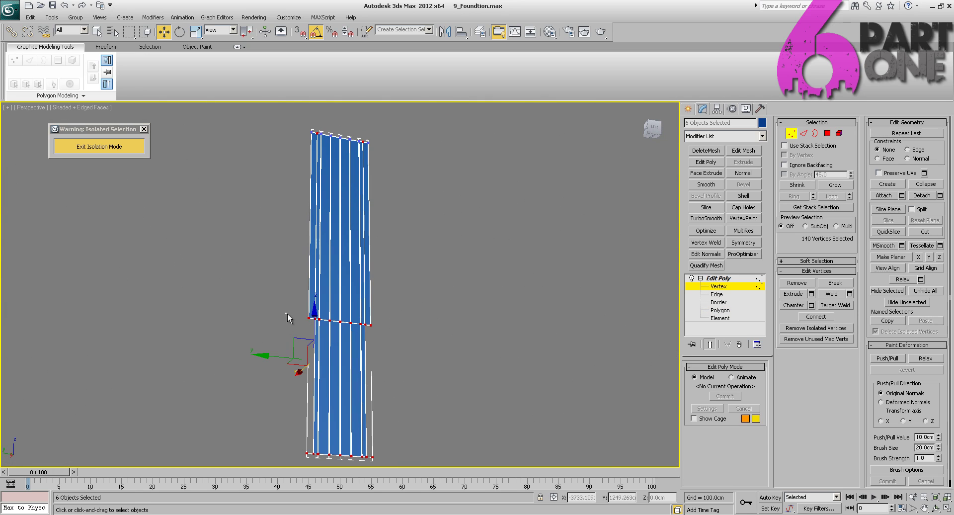
left_click_drag(325, 327, 318, 327)
key("z")
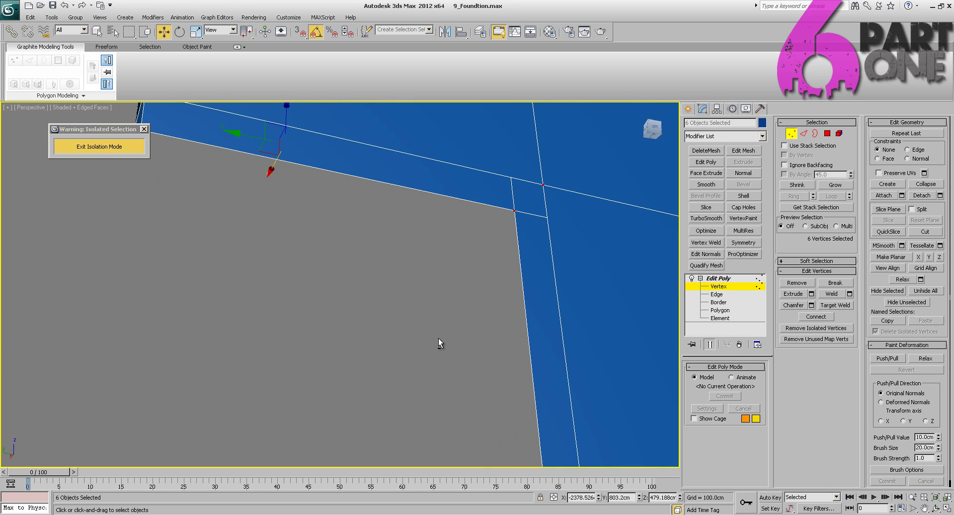
left_click(804, 133)
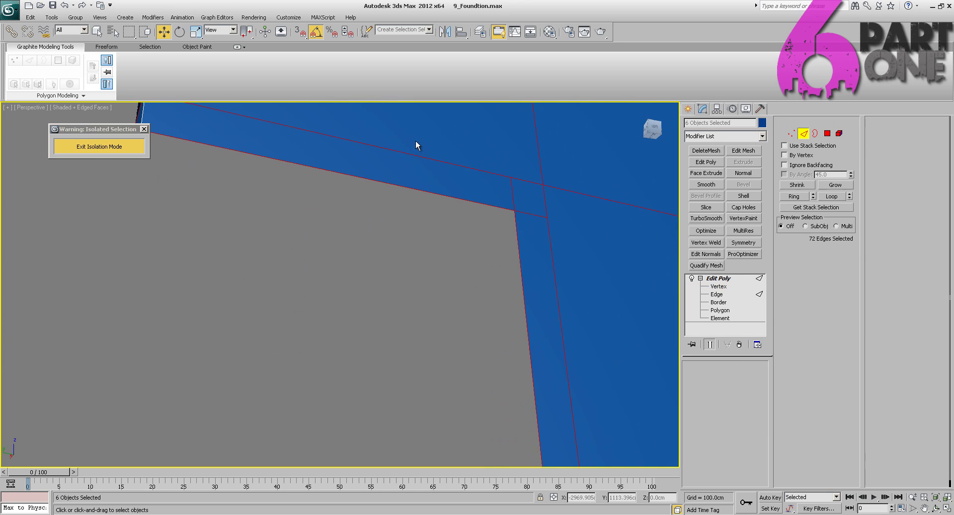
left_click(383, 148)
left_click(374, 180, "ctrl")
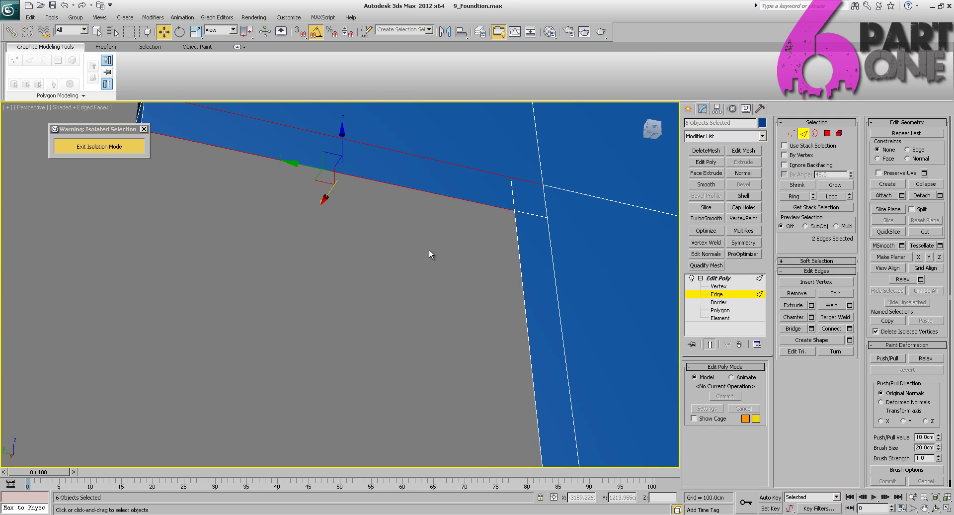
middle_click_drag(430, 254, 475, 324)
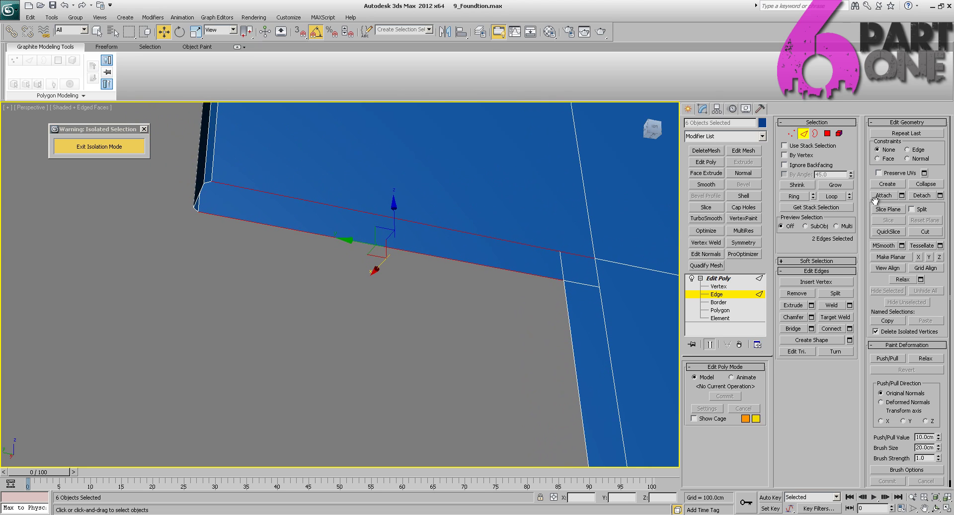
left_click(793, 329)
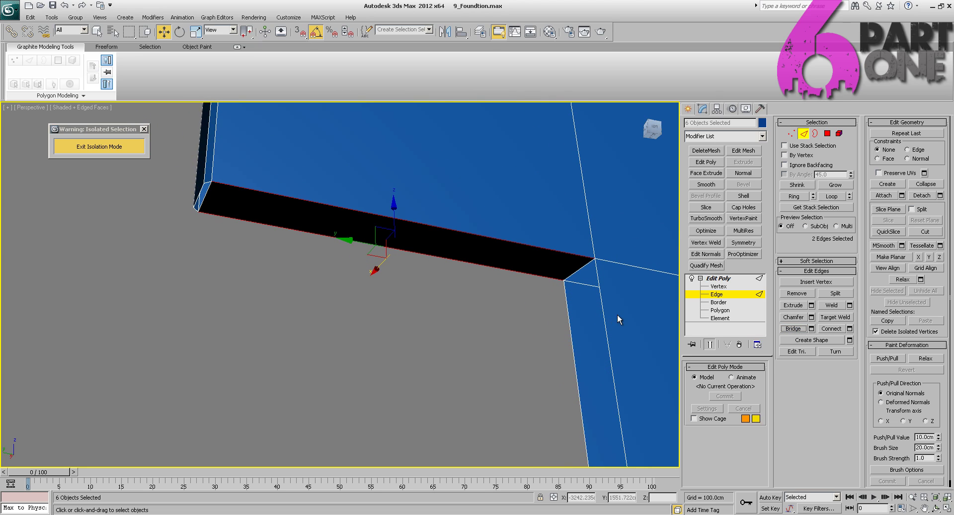
- Clear the edge selection, leave edge editing and deselect all six planks
key("ctrl+d")
middle_click_drag(595, 319, 574, 305)
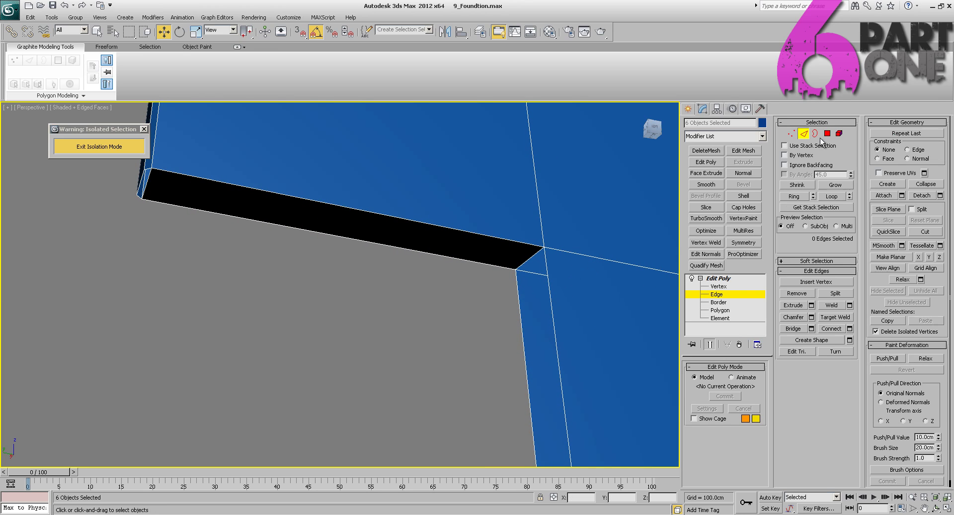
middle_click_drag(459, 187, 276, 191)
scroll(351, 271, "down", 6)
middle_click_drag(355, 273, 347, 306, "alt")
scroll(348, 306, "down", 2)
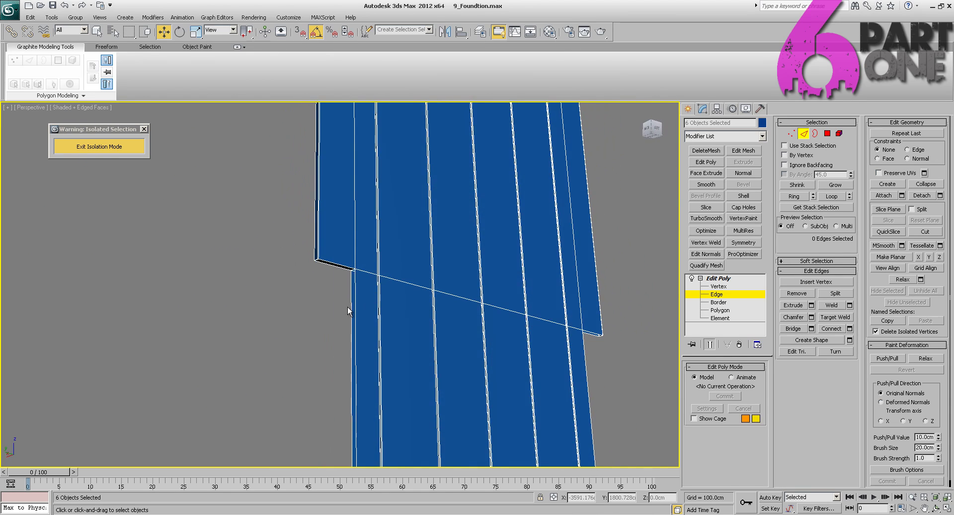
left_click(804, 134)
left_click(295, 323)
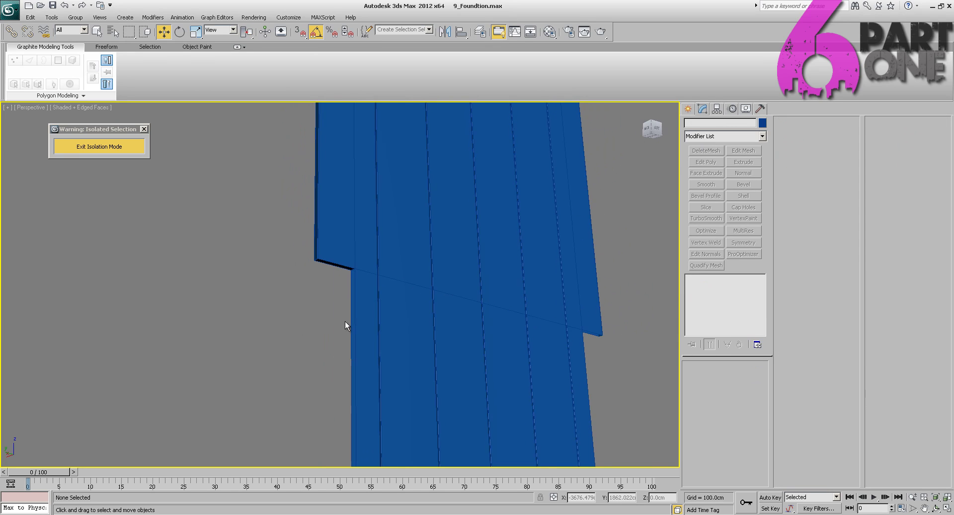
- Bridge the two long vertical open edges along the cut side of the outer plank's lower strip
left_click(374, 276)
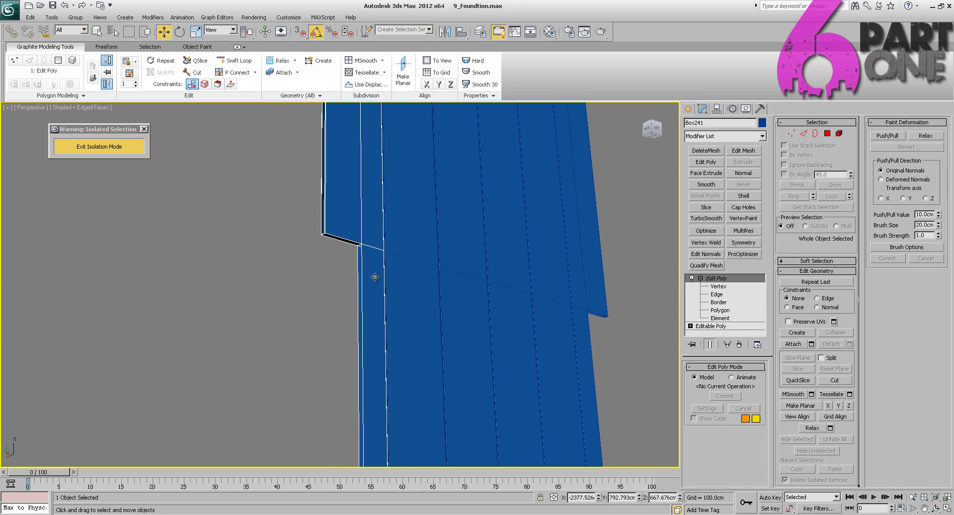
left_click(805, 138)
middle_click_drag(508, 285, 517, 251)
scroll(459, 291, "up", 4)
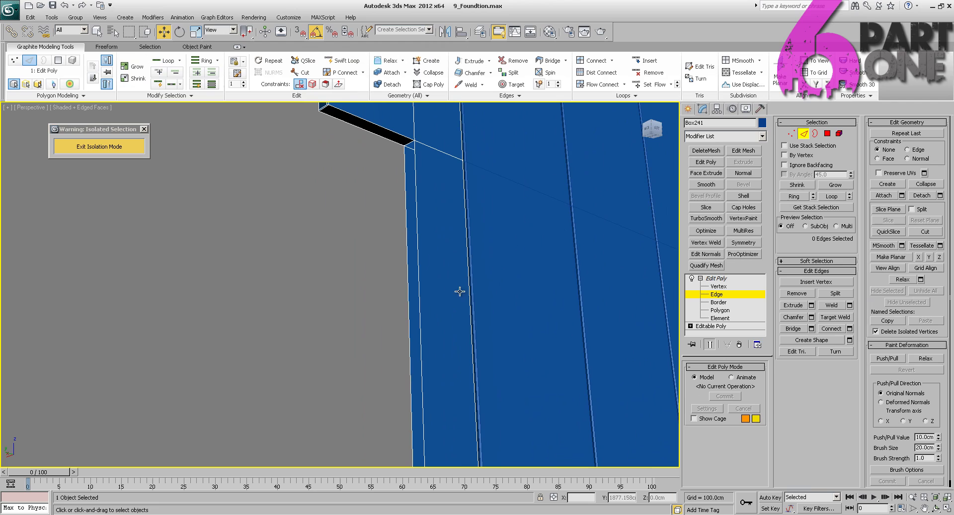
left_click(417, 244)
left_click(405, 250, "ctrl")
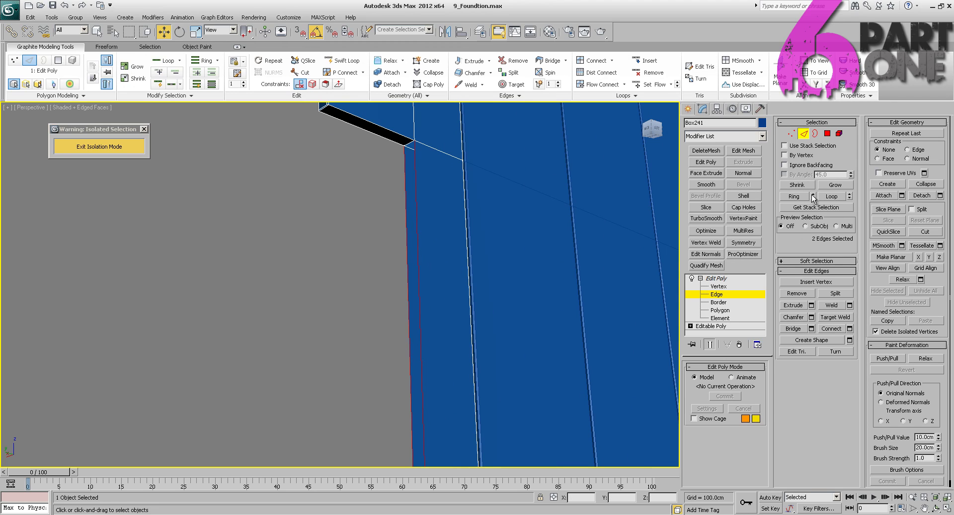
left_click(791, 329)
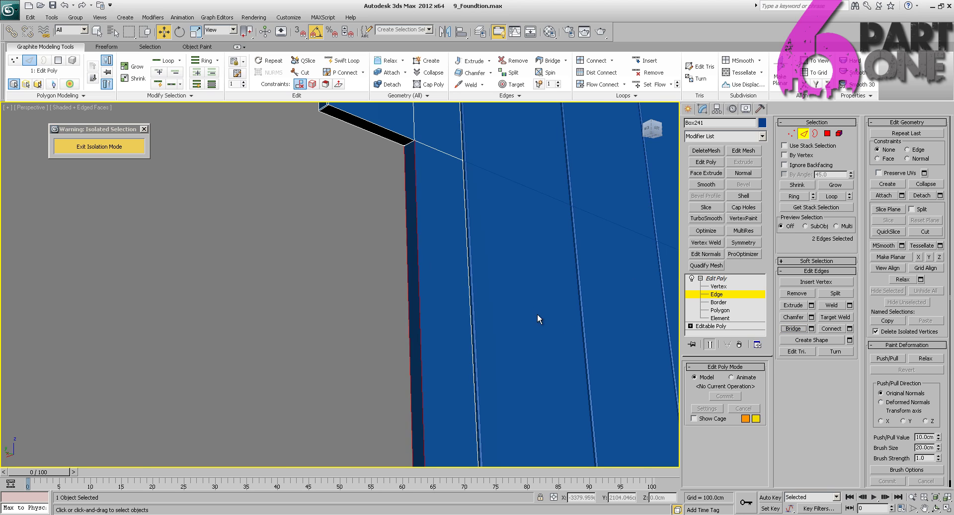
- Delete the leftover bottom polygon that sticks out beside the outer plank's lower strip
middle_click_drag(538, 313, 437, 247, "alt")
mouse_move(437, 247)
middle_mouse_down("alt")
mouse_move(399, 245)
mouse_move(432, 258)
middle_mouse_up("alt")
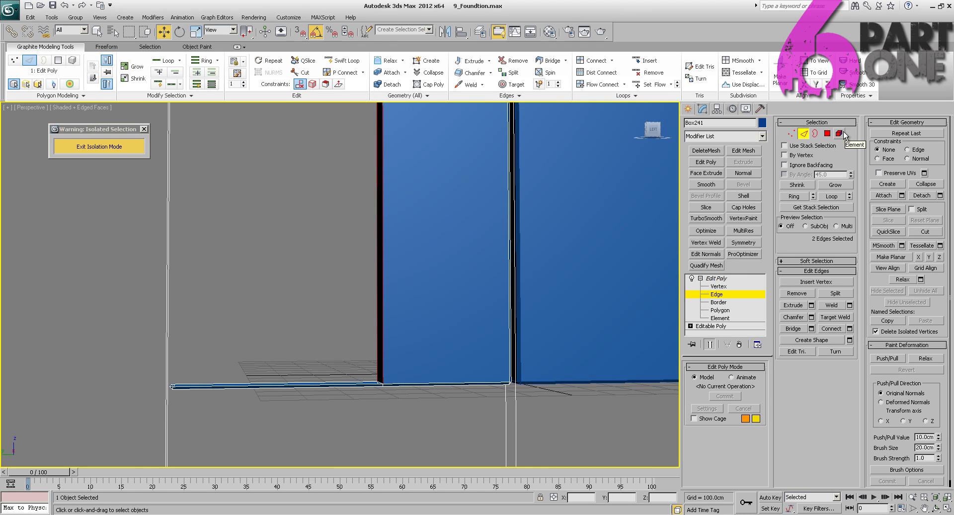
middle_click_drag(552, 239, 300, 252)
scroll(300, 252, "down", 8)
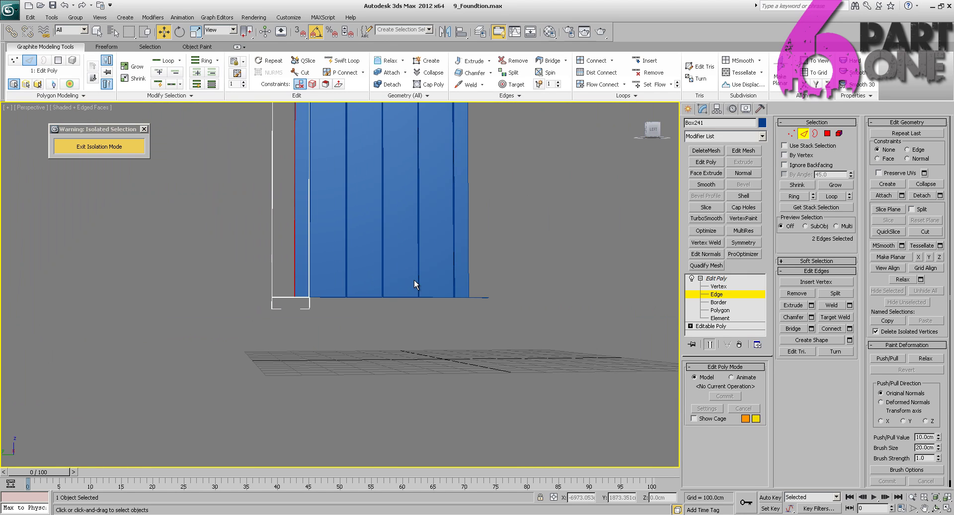
middle_click_drag(413, 279, 477, 268, "alt")
left_click(828, 133)
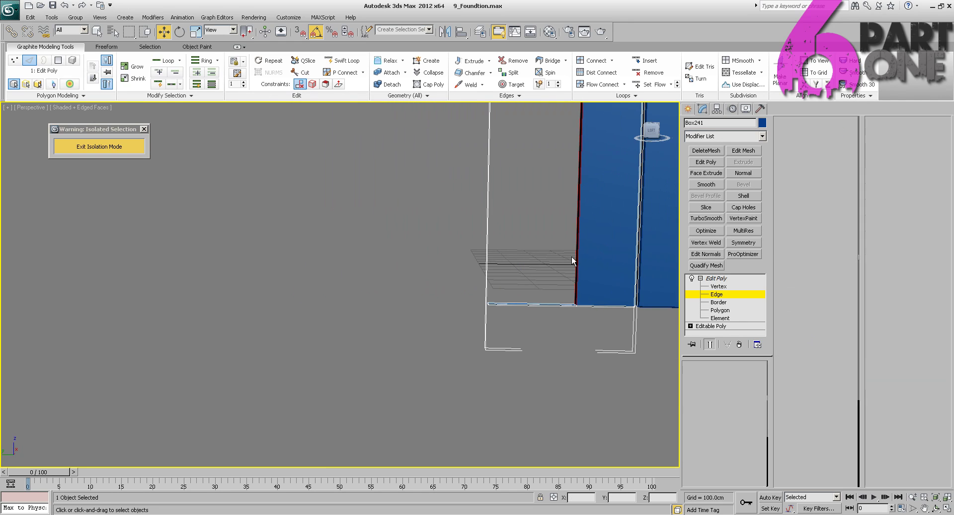
left_click_drag(368, 266, 526, 363)
left_click(526, 363)
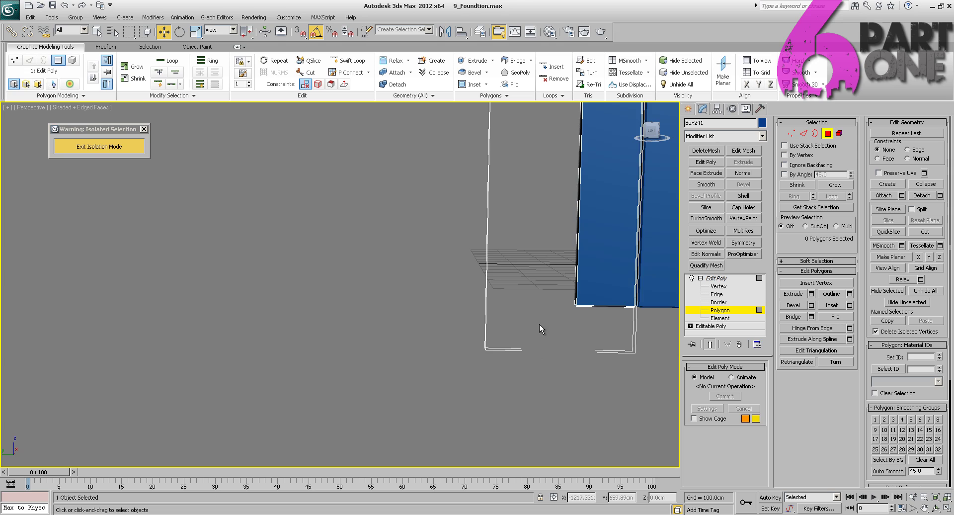
- Select the opposite outer plank, undo its deletion, and open its polygons for editing
middle_click_drag(539, 324, 466, 269, "alt")
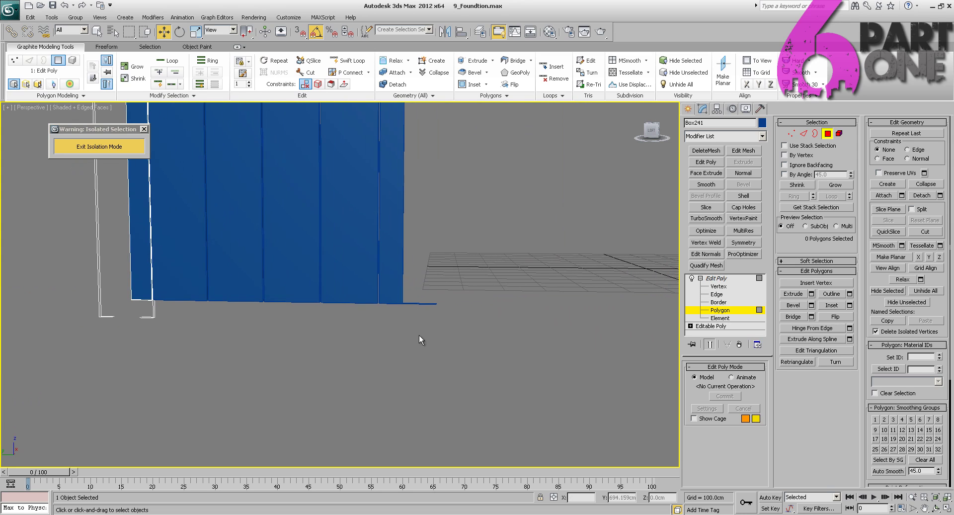
left_click(827, 133)
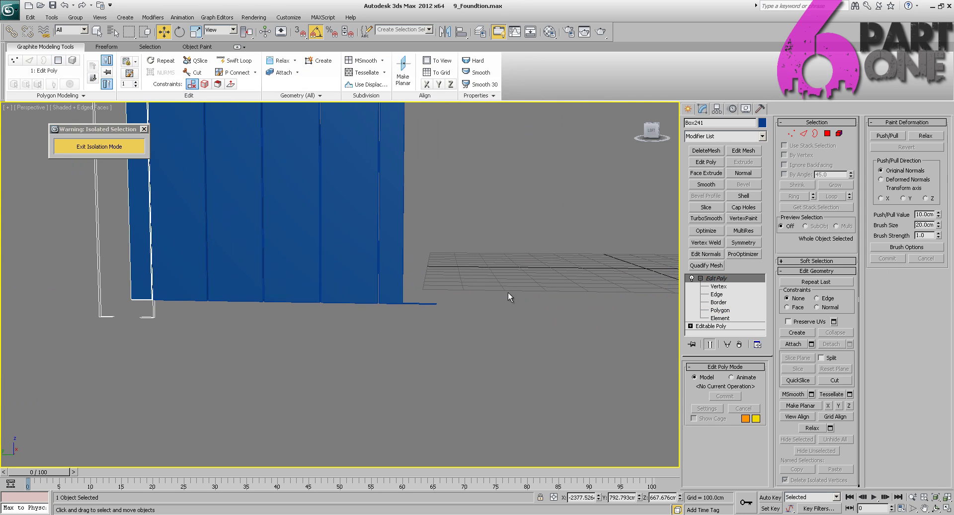
left_click_drag(426, 325, 425, 324)
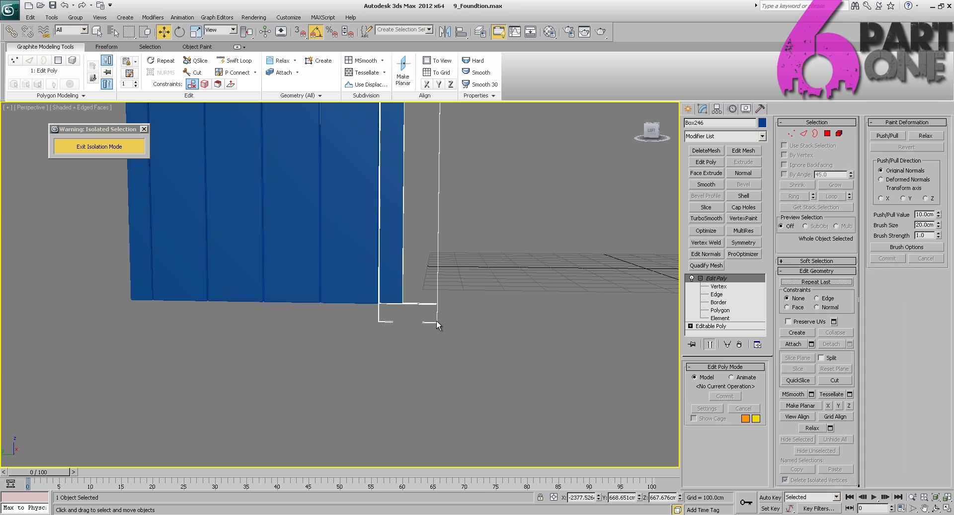
key("Delete")
key("ctrl+z")
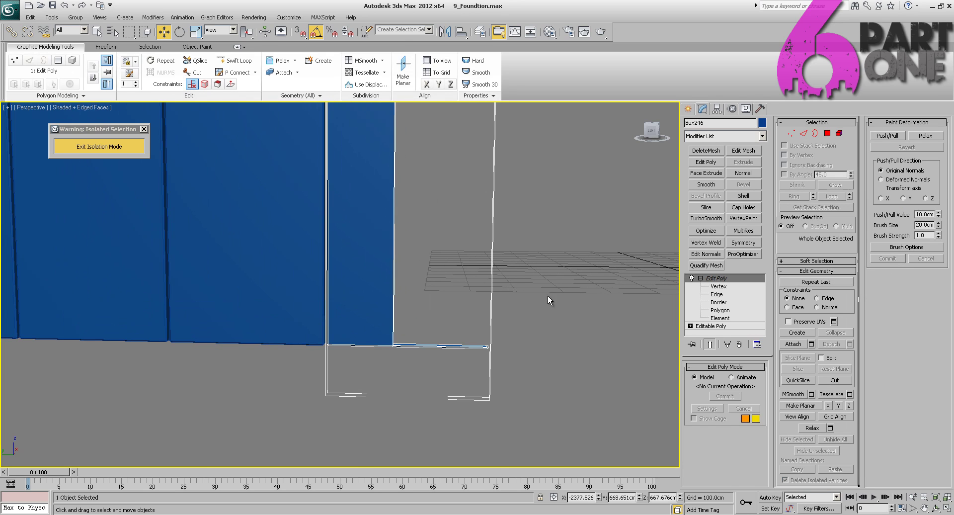
left_click(827, 134)
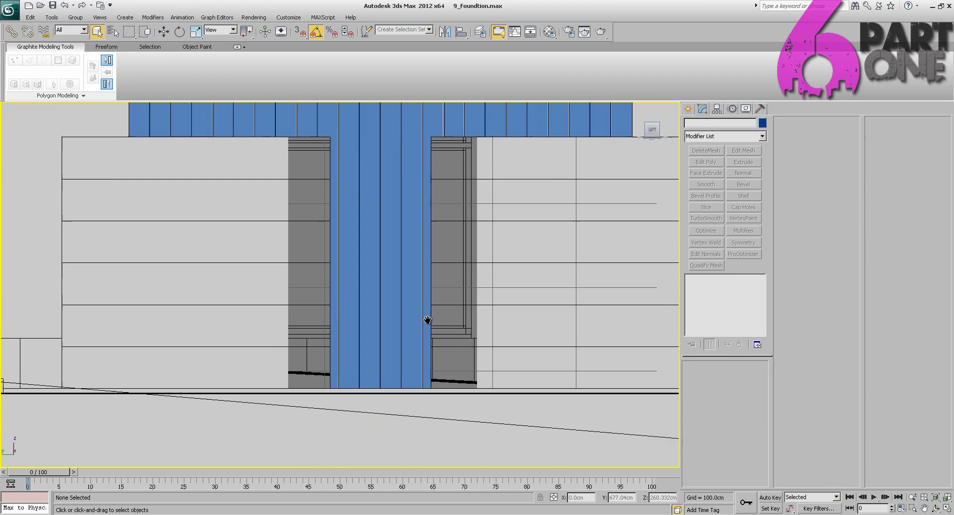
- Examine the fitted planks around the windows in the left view and on the house in a perspective view
middle_click_drag(426, 319, 382, 396)
middle_click_drag(374, 205, 372, 373)
scroll(374, 370, "down", 2)
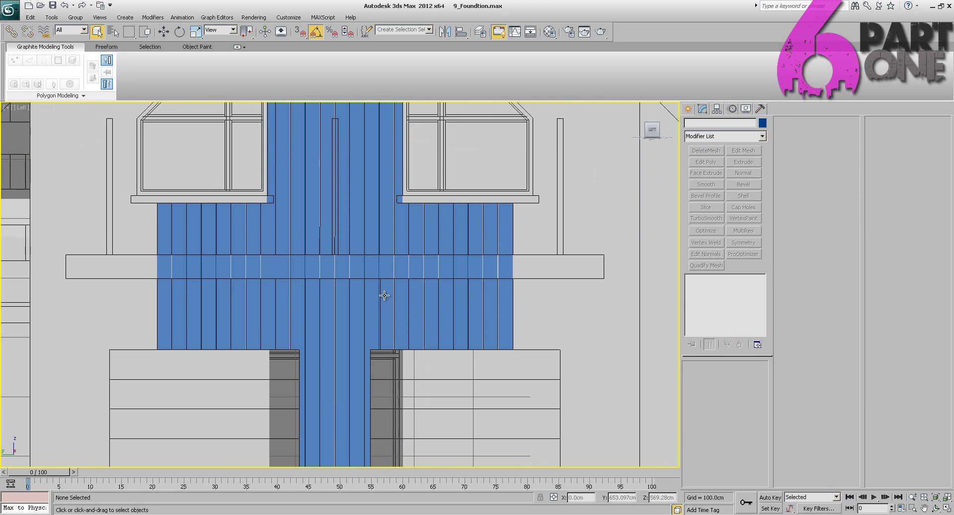
middle_click_drag(392, 267, 381, 333)
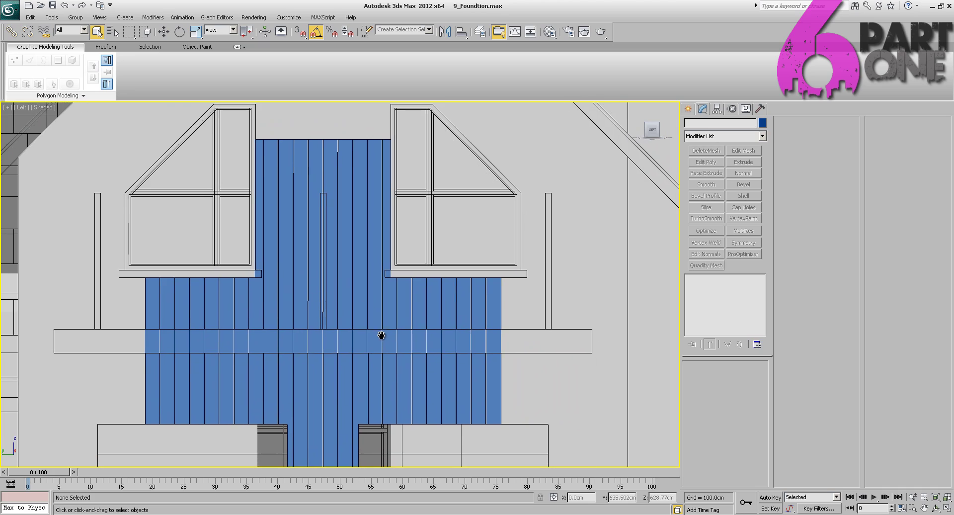
key("p")
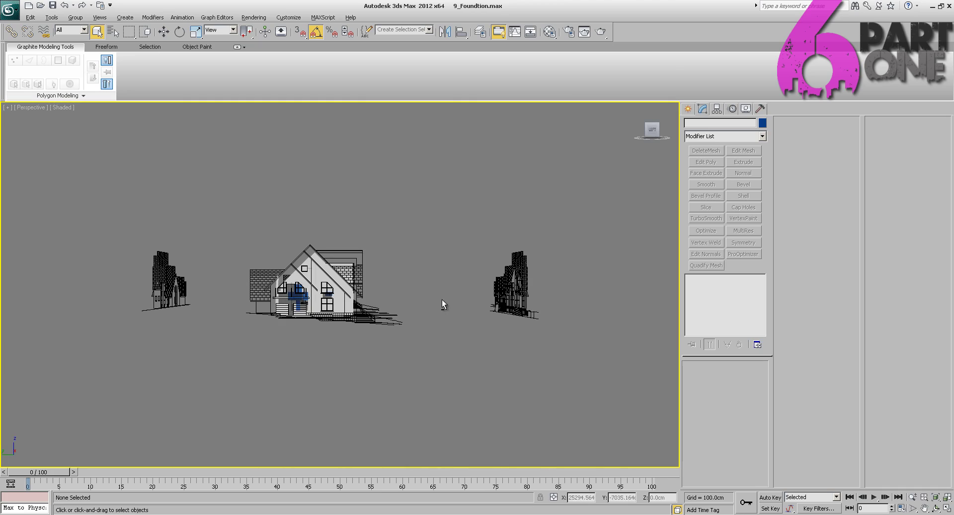
middle_click_drag(442, 299, 379, 315, "alt")
scroll(325, 309, "down", 2)
scroll(323, 299, "up", 6)
middle_click_drag(420, 351, 347, 169)
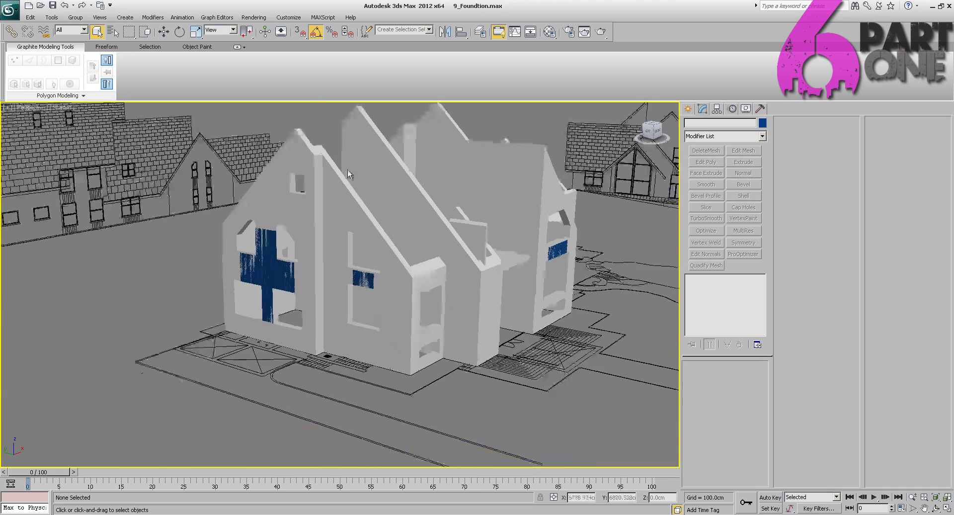
scroll(356, 174, "up", 4)
- Unfreeze the Walls layer and switch the perspective view to Realistic shading
left_click(482, 33)
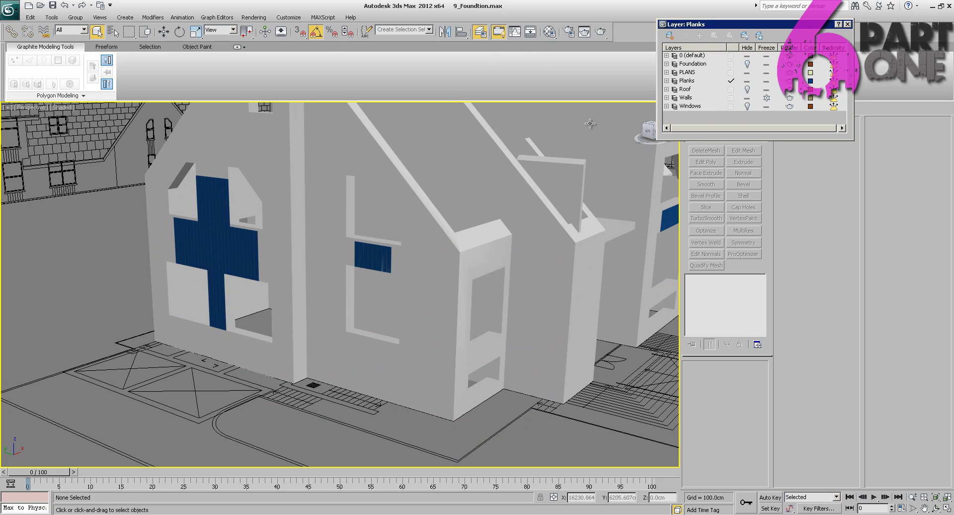
left_click(765, 98)
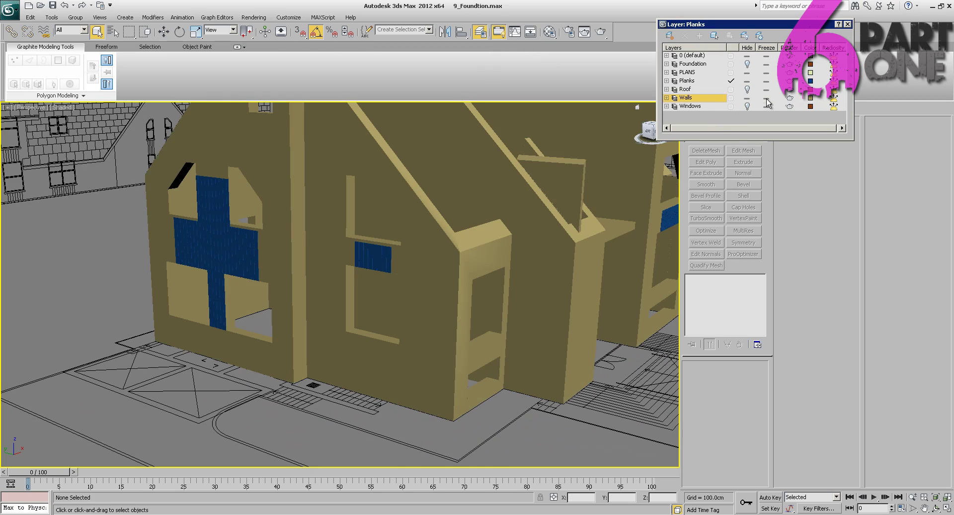
middle_click_drag(417, 249, 396, 277, "alt")
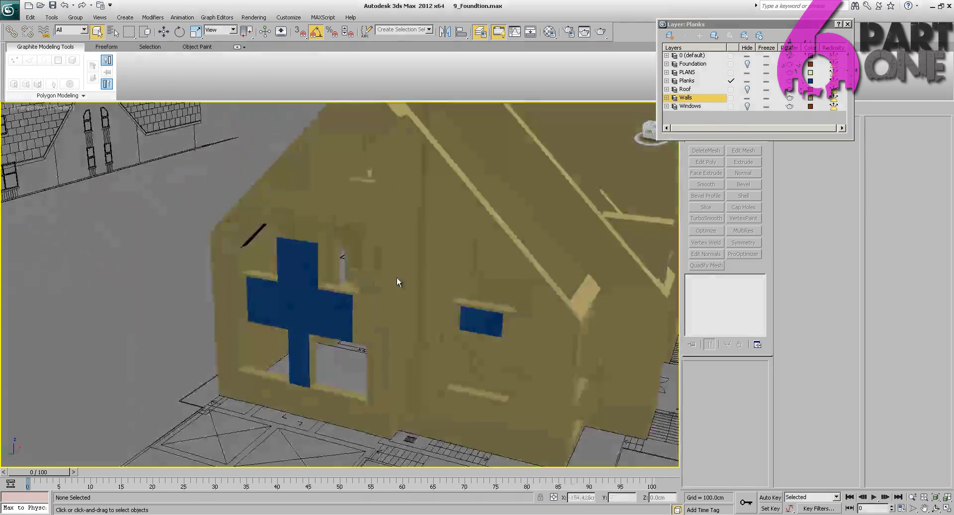
left_click(64, 107)
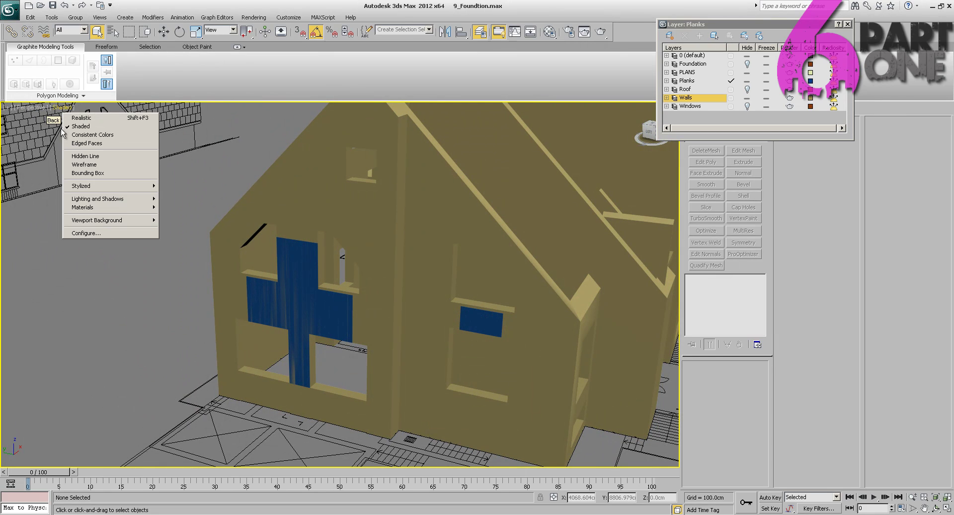
left_click(114, 118)
- Inspect the planks on the gable wall and beside its neighbouring window from close up and at several angles
mouse_move(347, 298)
middle_mouse_down("alt")
mouse_move(451, 284)
mouse_move(324, 315)
middle_mouse_up("alt")
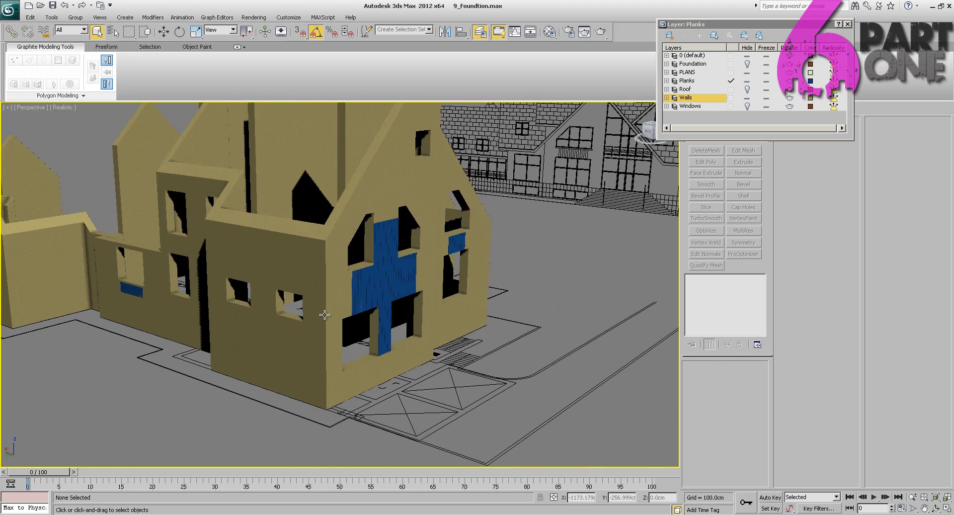
scroll(324, 315, "up", 5)
middle_click_drag(570, 348, 474, 340)
scroll(445, 283, "up", 4)
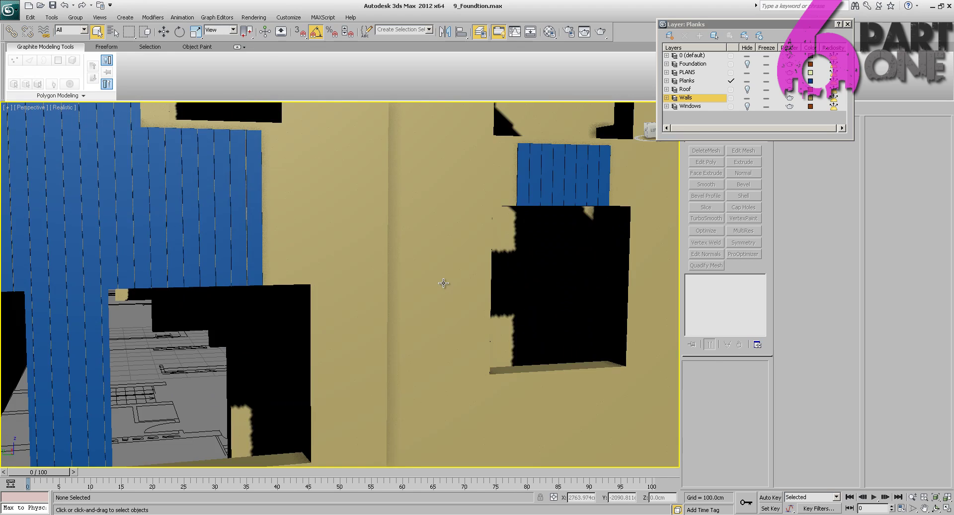
scroll(473, 285, "down", 4)
scroll(464, 283, "up", 4)
middle_click_drag(461, 278, 442, 285, "alt")
middle_click_drag(260, 223, 477, 253)
scroll(477, 253, "down", 3)
middle_click_drag(386, 260, 313, 223, "alt")
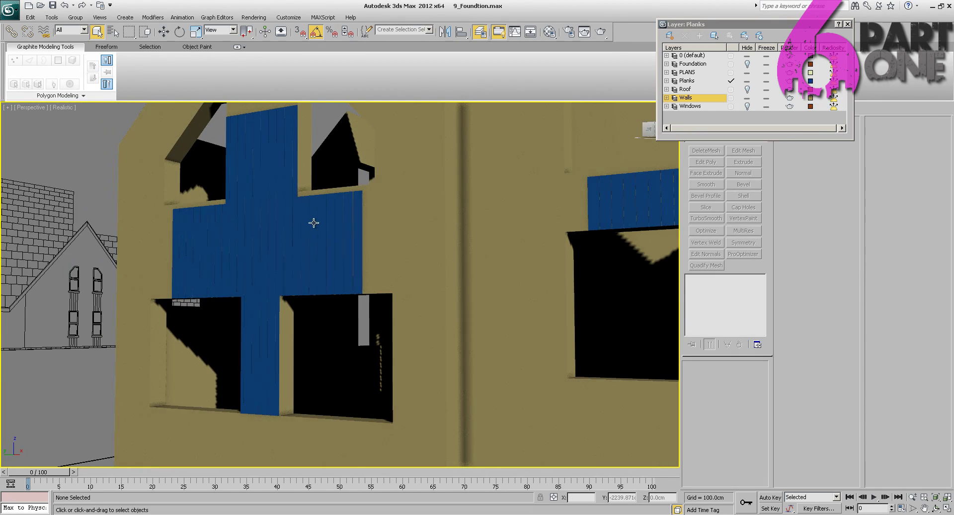
middle_click_drag(306, 285, 322, 311, "alt")
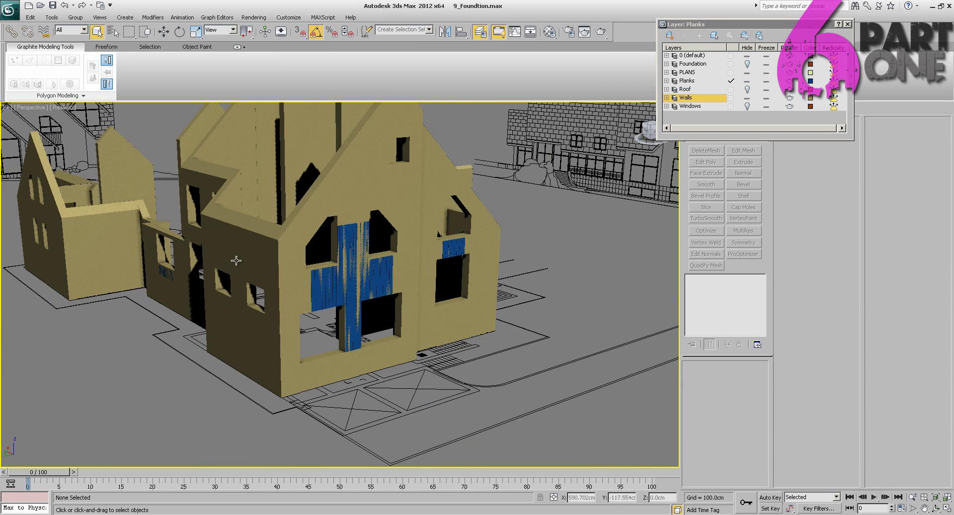
mouse_move(236, 261)
middle_mouse_down("alt")
mouse_move(232, 272)
mouse_move(240, 260)
middle_mouse_up("alt")
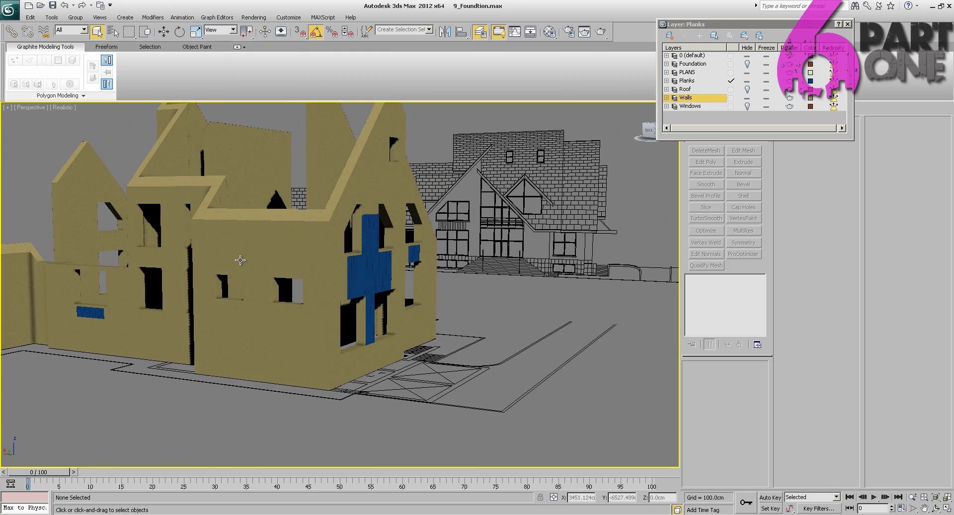
- Compare the walls and planks with the surrounding elevation drawings from all sides of the house
middle_click_drag(466, 231, 418, 338, "alt")
scroll(425, 236, "down", 4)
middle_click_drag(433, 278, 393, 312, "alt")
scroll(356, 319, "up", 5)
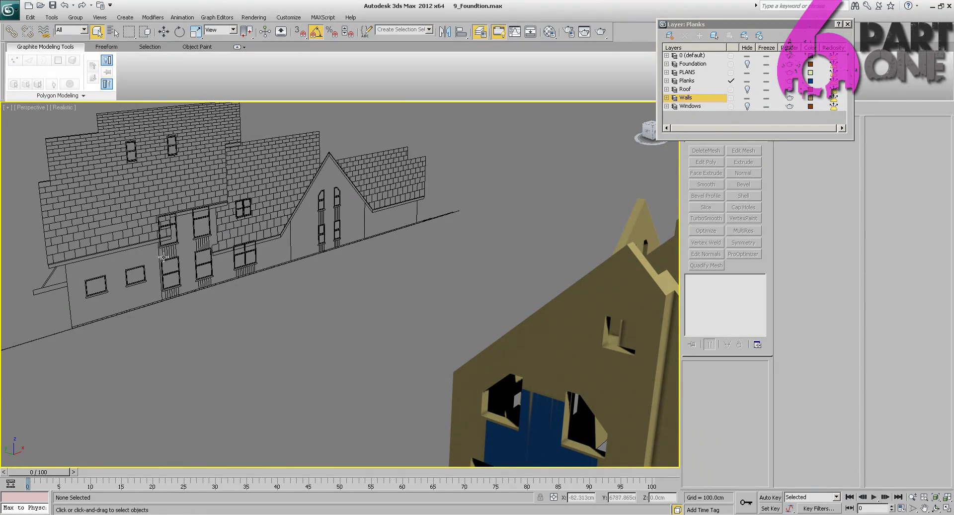
middle_click_drag(326, 244, 220, 271)
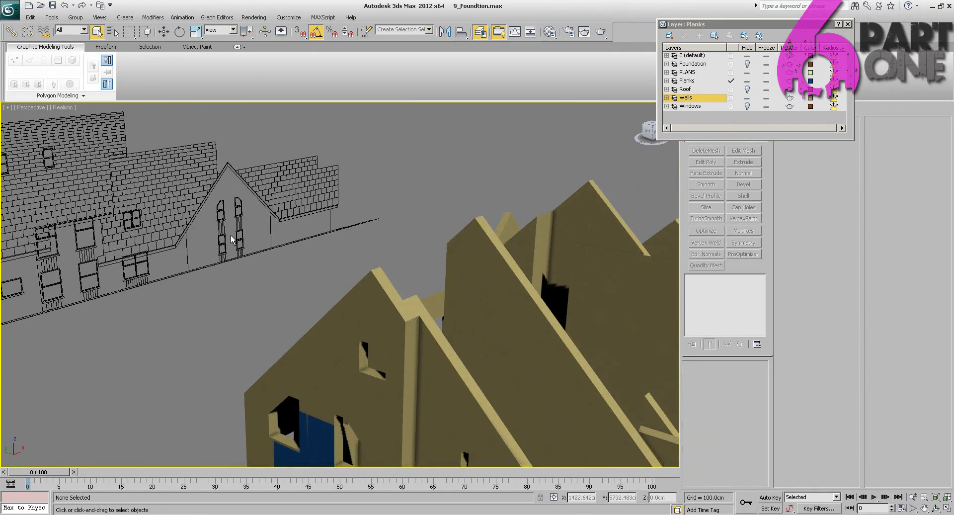
middle_click_drag(406, 255, 306, 278)
scroll(307, 278, "down", 5)
middle_click_drag(575, 283, 484, 198, "alt")
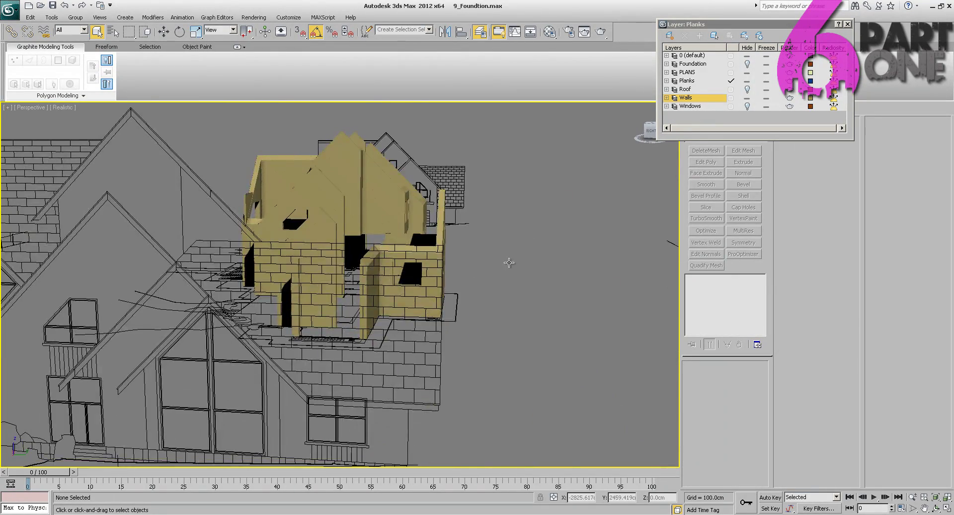
scroll(540, 297, "up", 5)
scroll(540, 298, "down", 2)
middle_click_drag(539, 300, 450, 309, "alt")
scroll(509, 305, "down", 1)
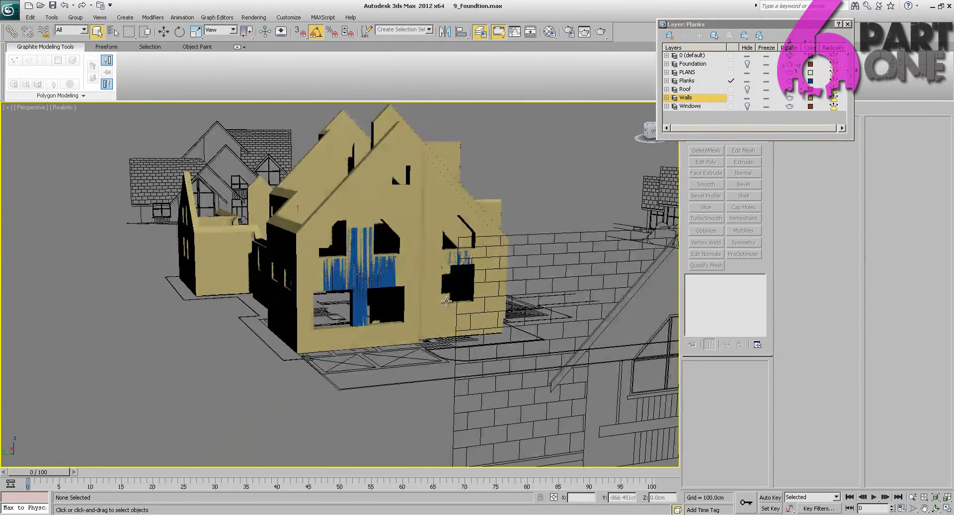
- Check the cross-shaped plank area on the gable up close and review the whole house from the front corner
scroll(450, 310, "up", 5)
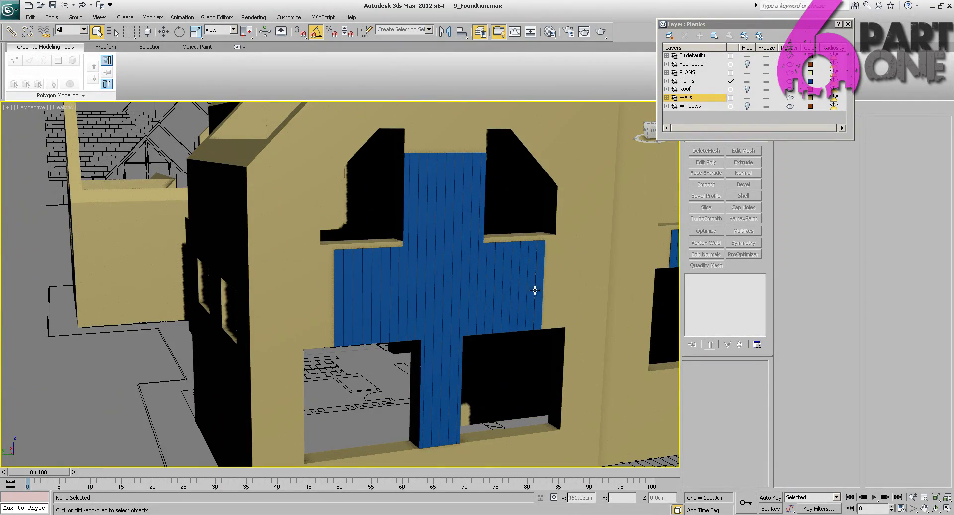
middle_click_drag(535, 291, 293, 275, "alt")
scroll(296, 261, "up", 4)
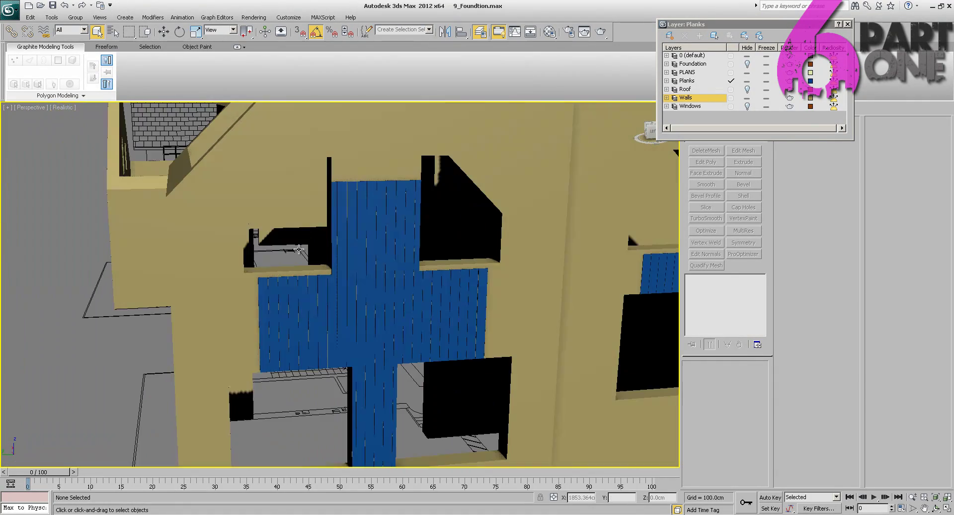
scroll(303, 246, "down", 6)
scroll(318, 243, "up", 2)
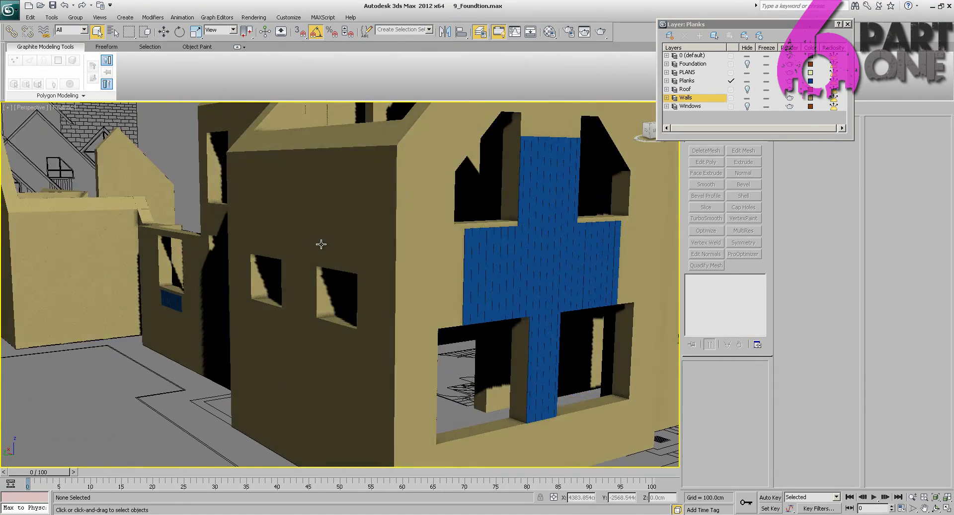
middle_click_drag(321, 244, 316, 252, "alt")
middle_click_drag(415, 303, 359, 301, "alt")
scroll(332, 301, "down", 6)
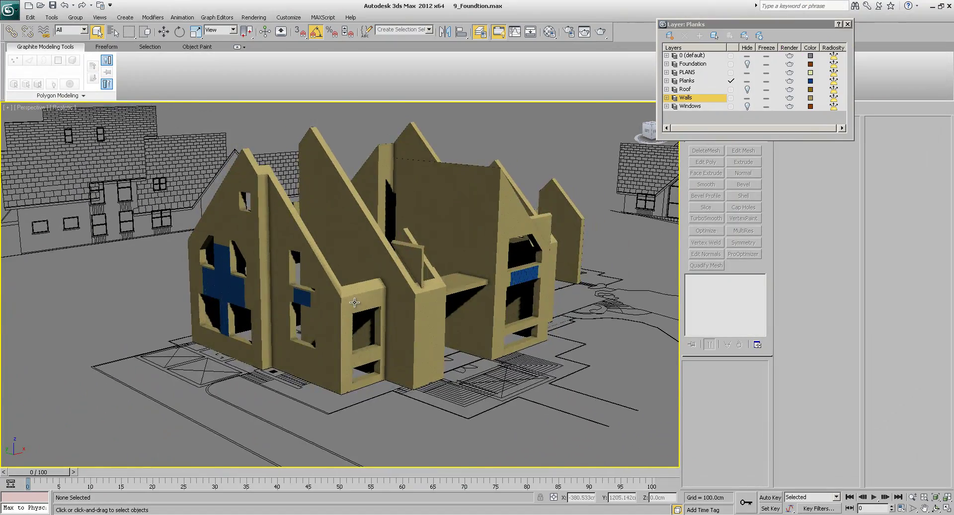